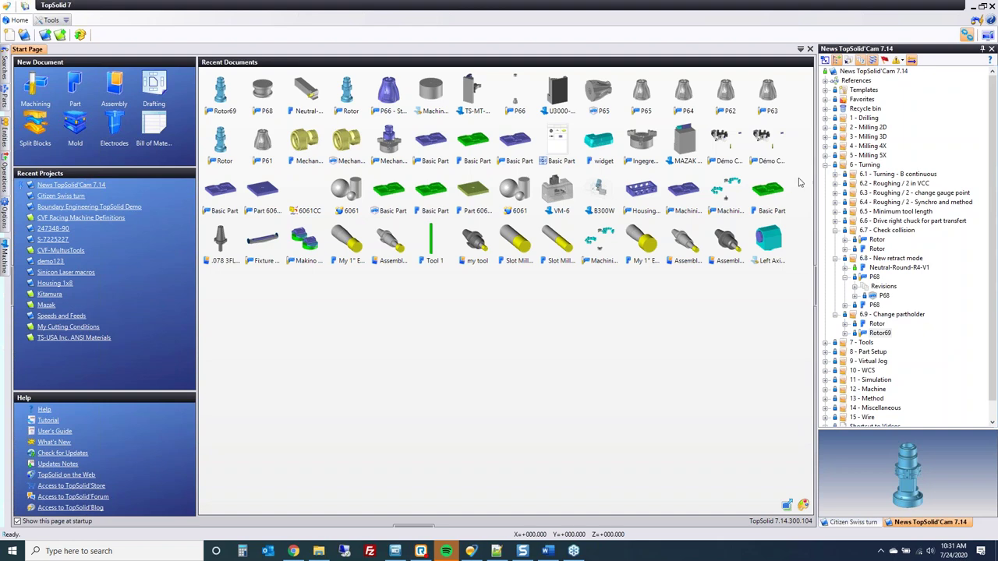
Open the P61 part from the 6.1 - Turning - B continuous examples folder.
{"action": "left_click", "coordinate": [834, 175]}
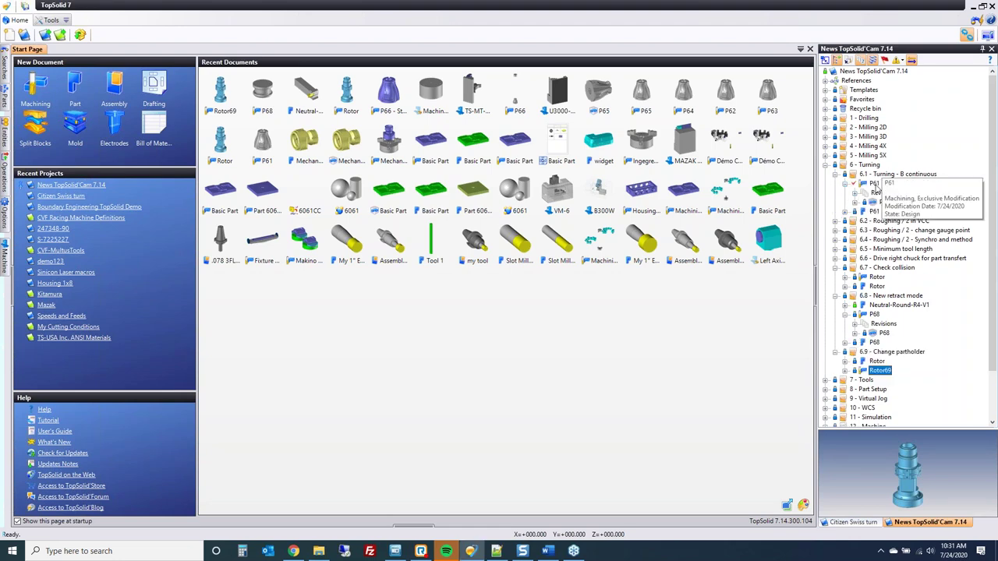
{"action": "left_click", "coordinate": [874, 188]}
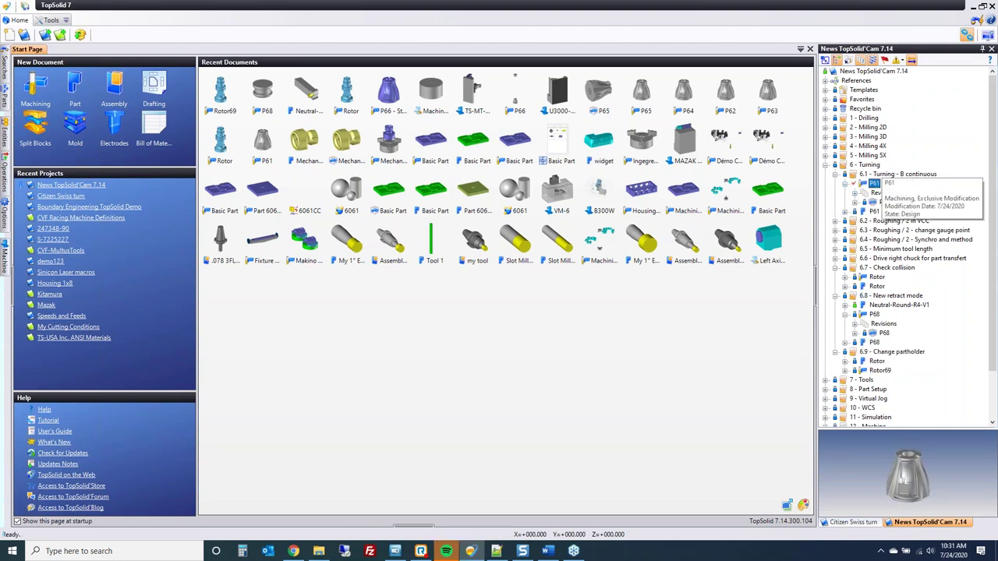
{"action": "double_click", "coordinate": [875, 184]}
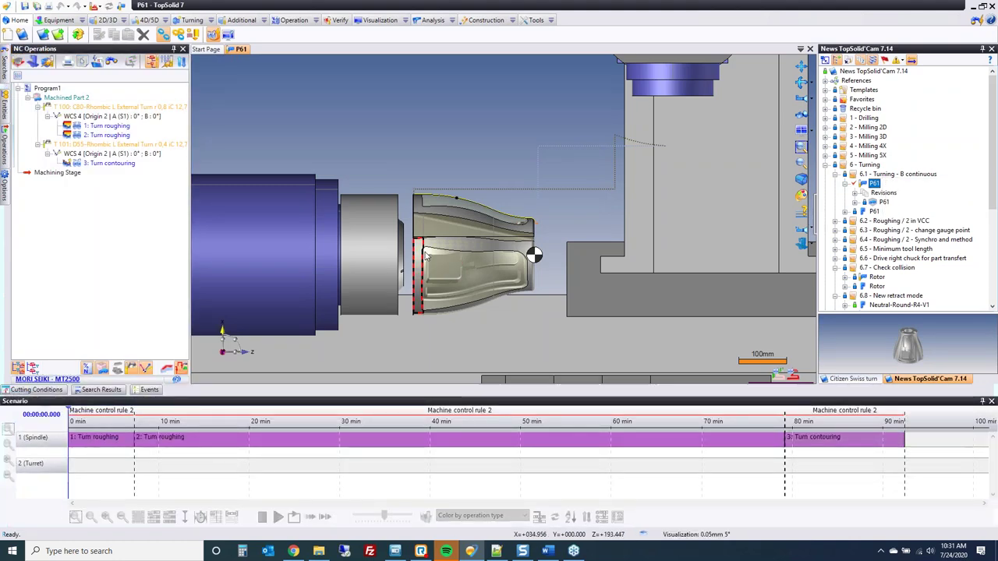
Preview the P61 simulation through the Turn contouring finish pass, then close it.
{"action": "scroll", "coordinate": [554, 313], "scroll_direction": "down", "scroll_amount": 3}
{"action": "scroll", "coordinate": [550, 304], "scroll_direction": "up", "scroll_amount": 3}
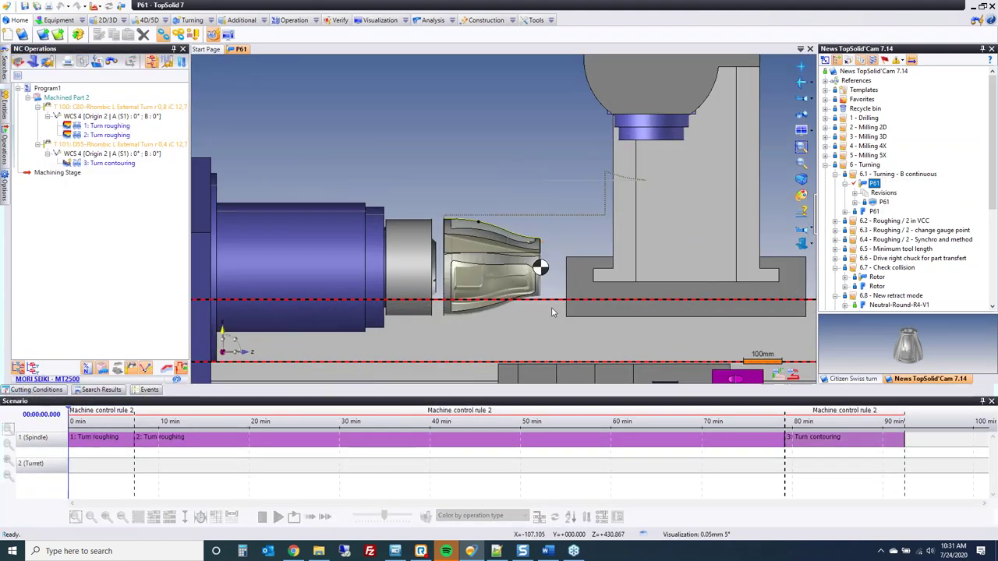
{"action": "left_click", "coordinate": [466, 236]}
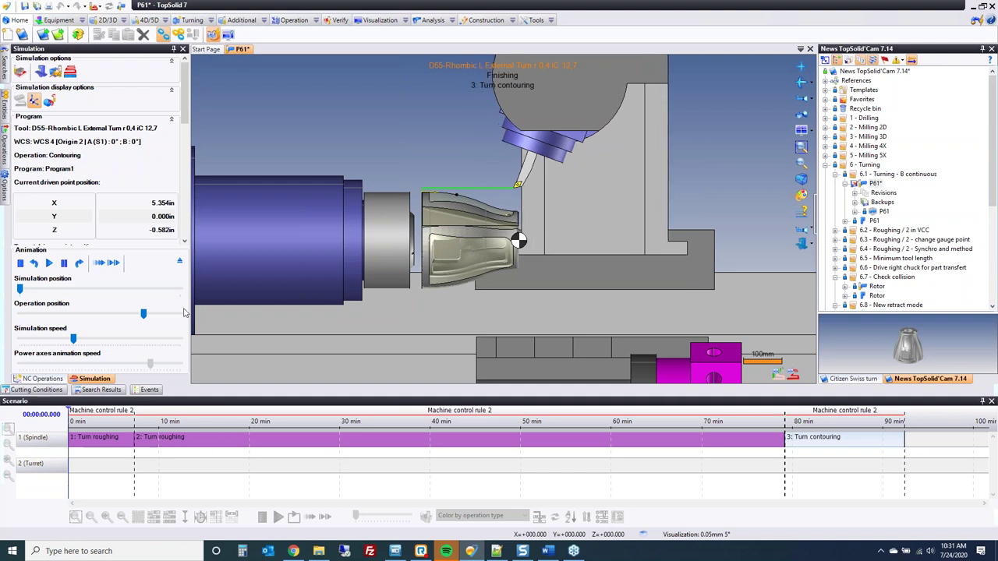
{"action": "key", "text": "Escape"}
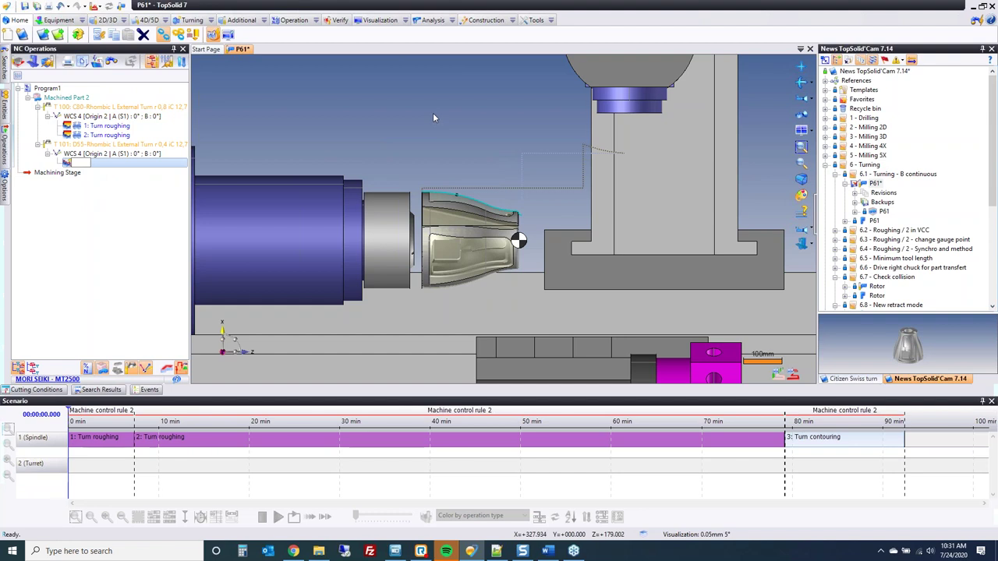
Delete the 3: Turn contouring operation.
{"action": "left_click", "coordinate": [120, 165]}
{"action": "key", "text": "Delete"}
{"action": "left_click", "coordinate": [476, 294]}
Create a Finishing (Contouring) operation on the part faces with the T 101 D55-Rhombic tool.
{"action": "scroll", "coordinate": [512, 241], "scroll_direction": "up", "scroll_amount": 3}
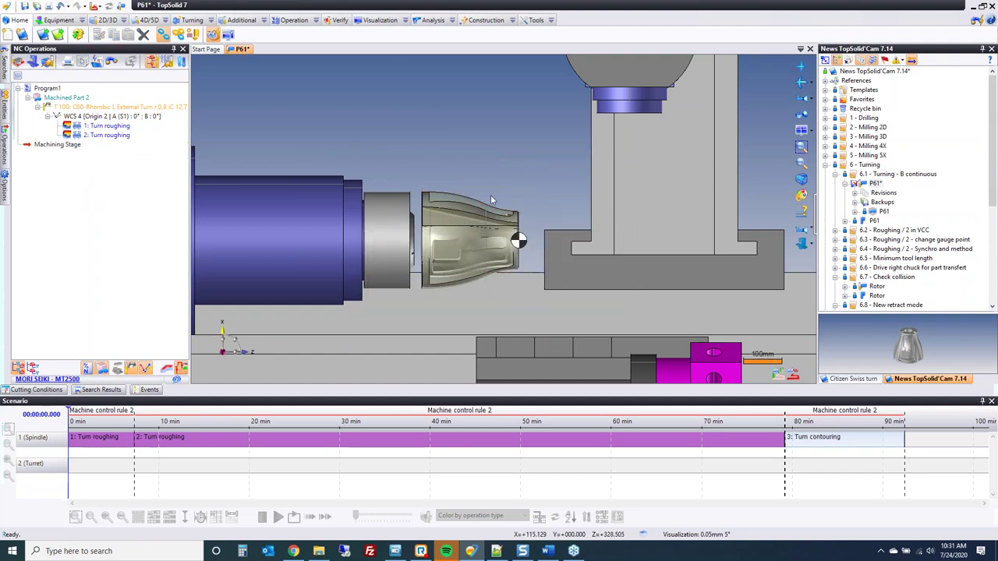
{"action": "scroll", "coordinate": [576, 261], "scroll_direction": "up", "scroll_amount": 3}
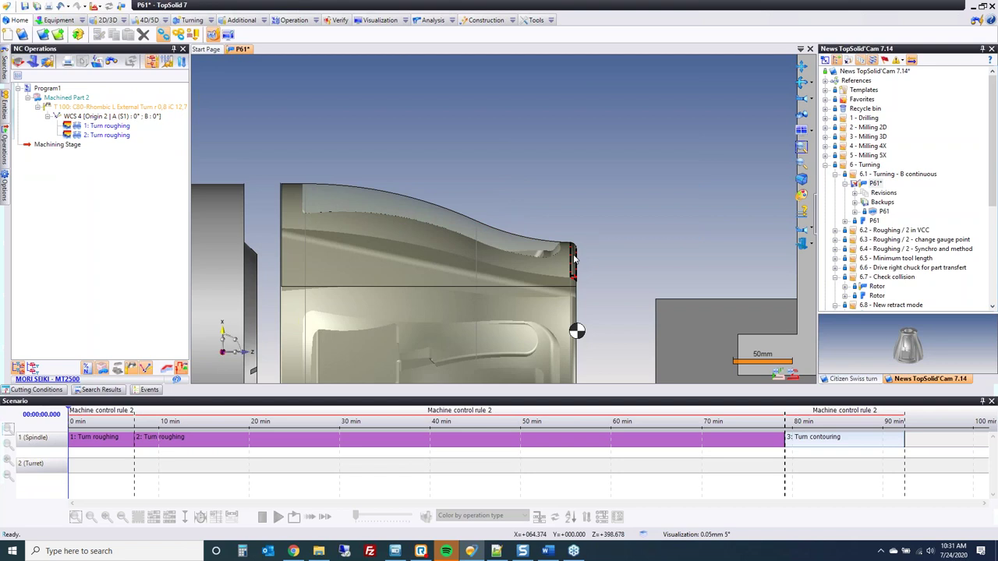
{"action": "left_click", "coordinate": [292, 205]}
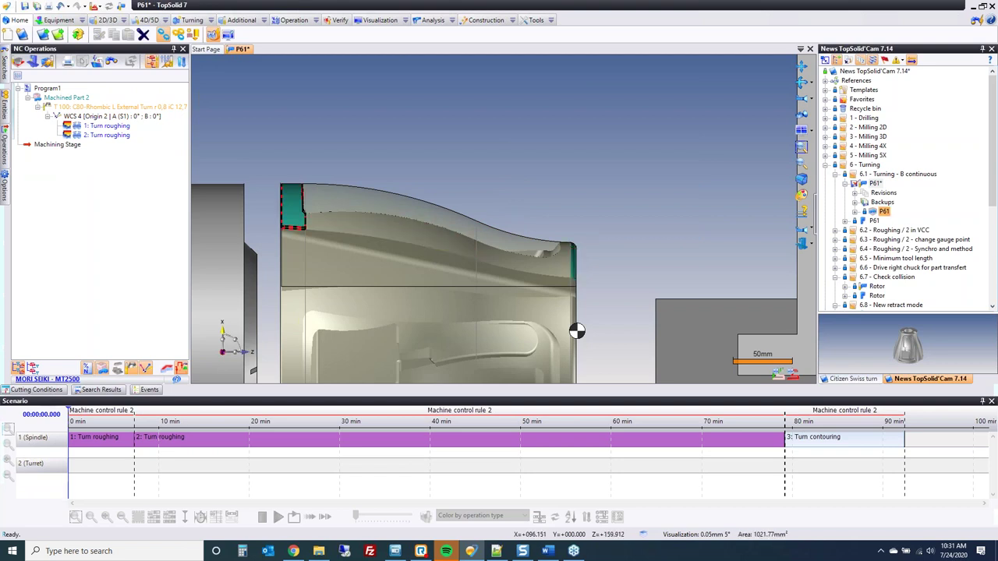
{"action": "right_click", "coordinate": [285, 207]}
{"action": "left_click", "coordinate": [320, 308]}
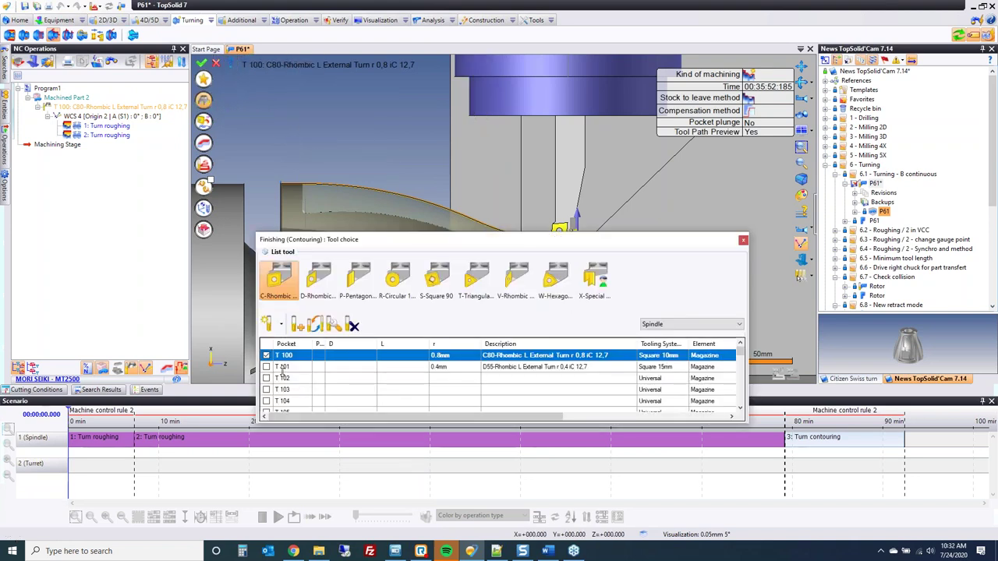
{"action": "left_click", "coordinate": [267, 367]}
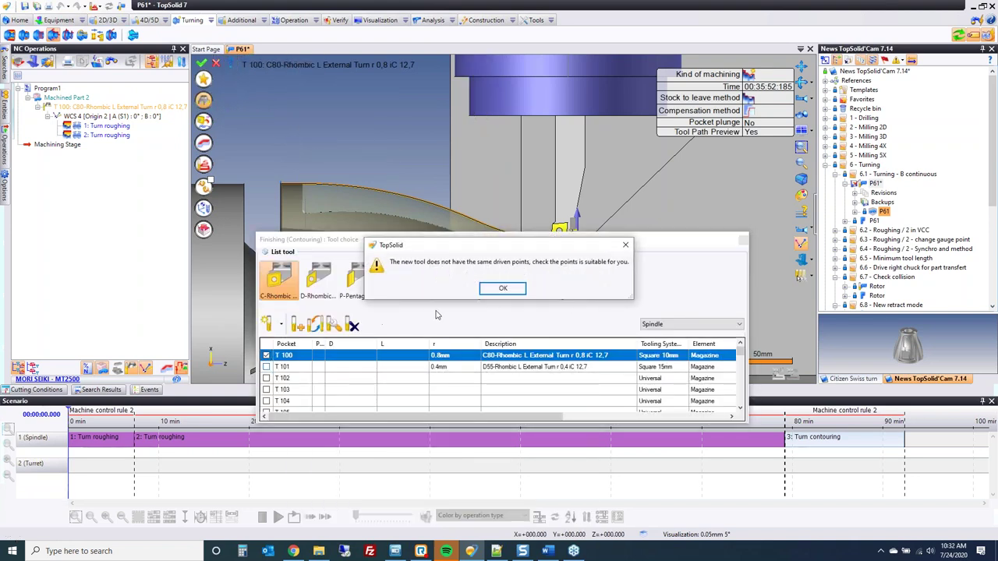
{"action": "left_click", "coordinate": [503, 288]}
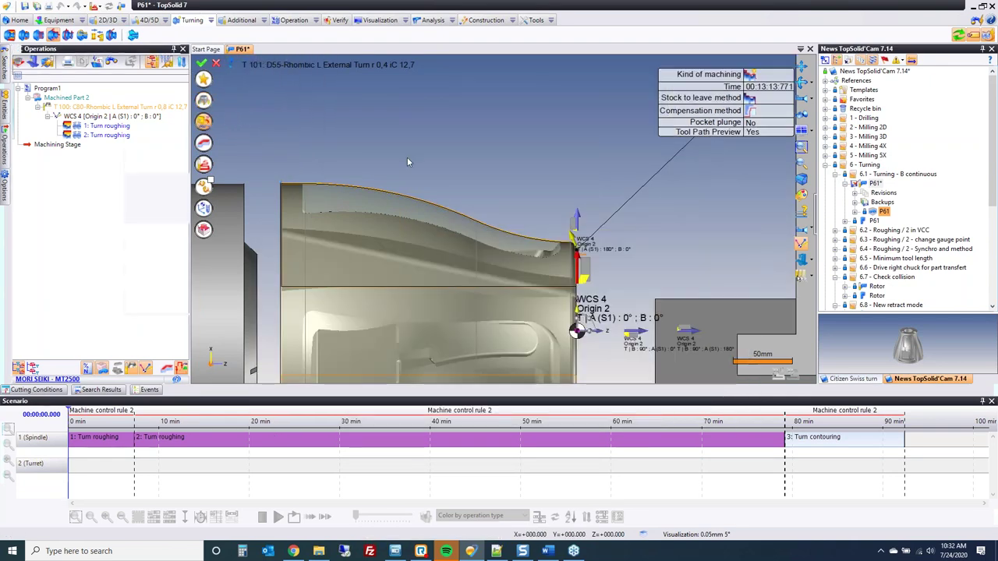
Enable Driven point edition on the Gauges settings for Tool Offset 2 Left P9.
{"action": "scroll", "coordinate": [406, 161], "scroll_direction": "up", "scroll_amount": 5}
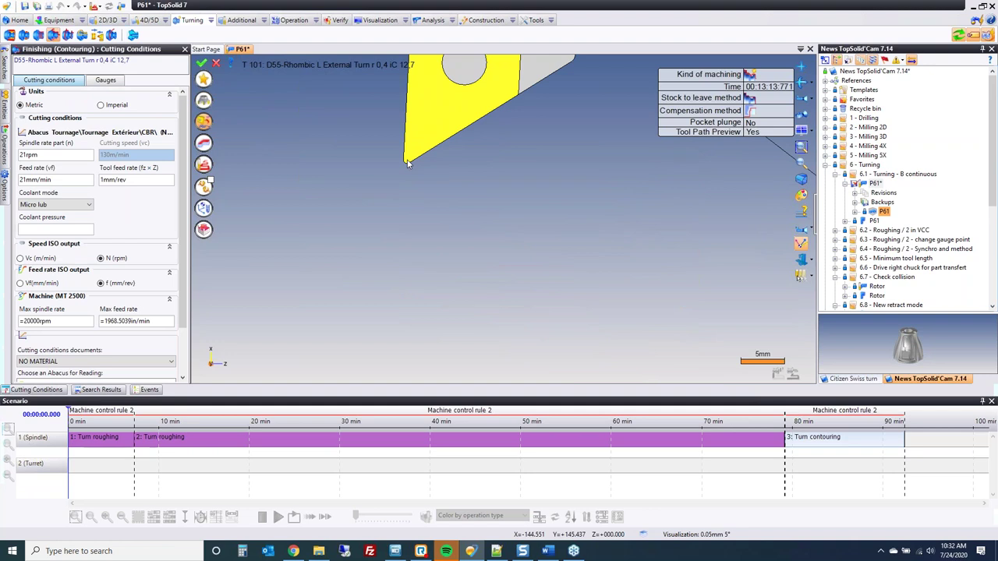
{"action": "scroll", "coordinate": [407, 164], "scroll_direction": "up", "scroll_amount": 3}
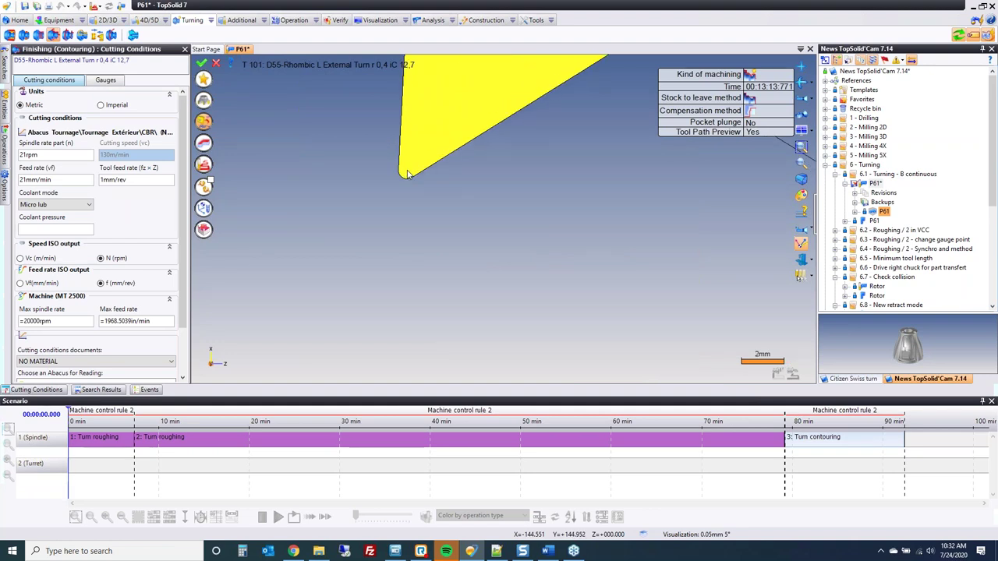
{"action": "left_click", "coordinate": [105, 79]}
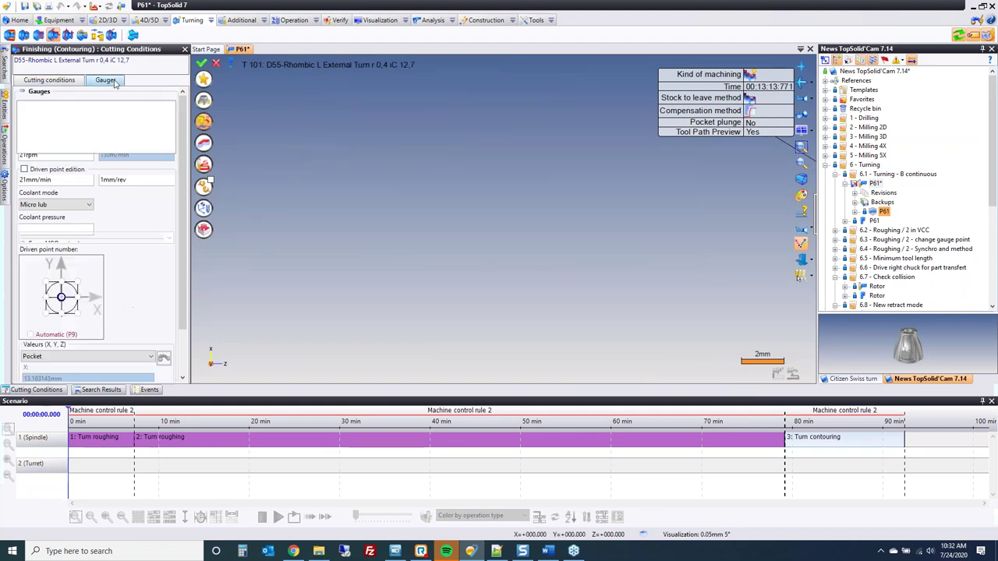
{"action": "left_click", "coordinate": [25, 169]}
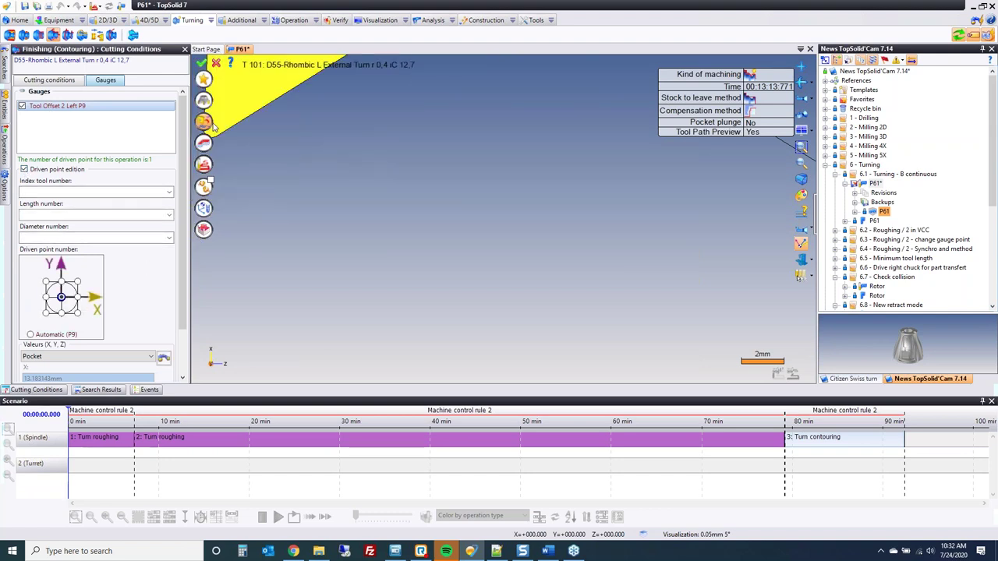
{"action": "left_click", "coordinate": [204, 165]}
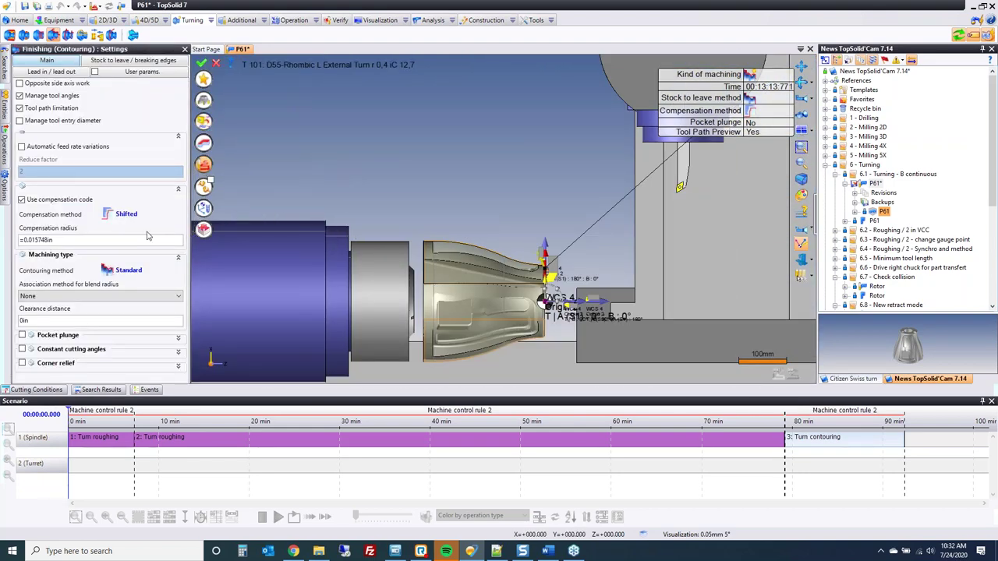
Close the Scenario panel and turn on constant cutting angles with 5° tilting.
{"action": "left_click", "coordinate": [990, 401]}
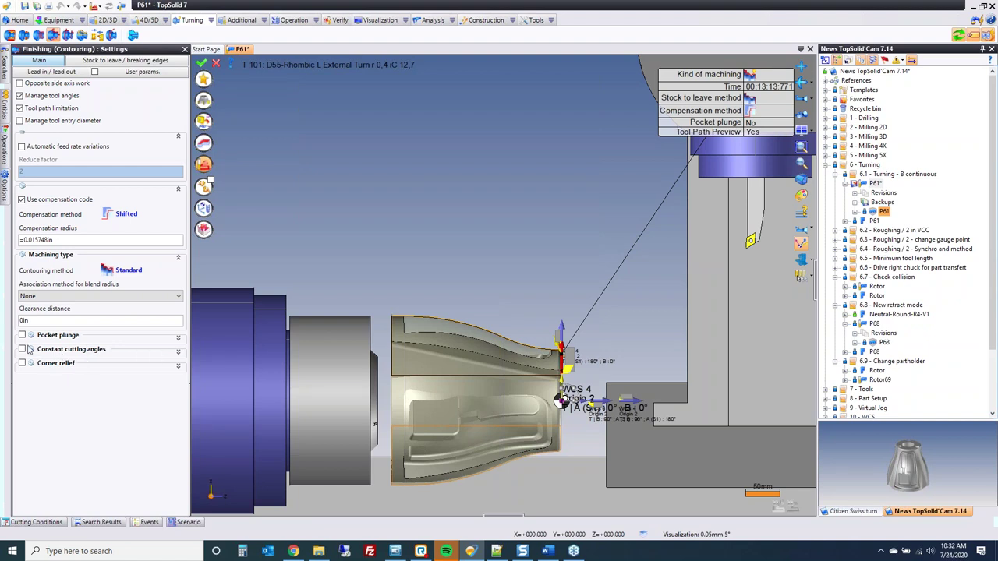
{"action": "left_click", "coordinate": [22, 348]}
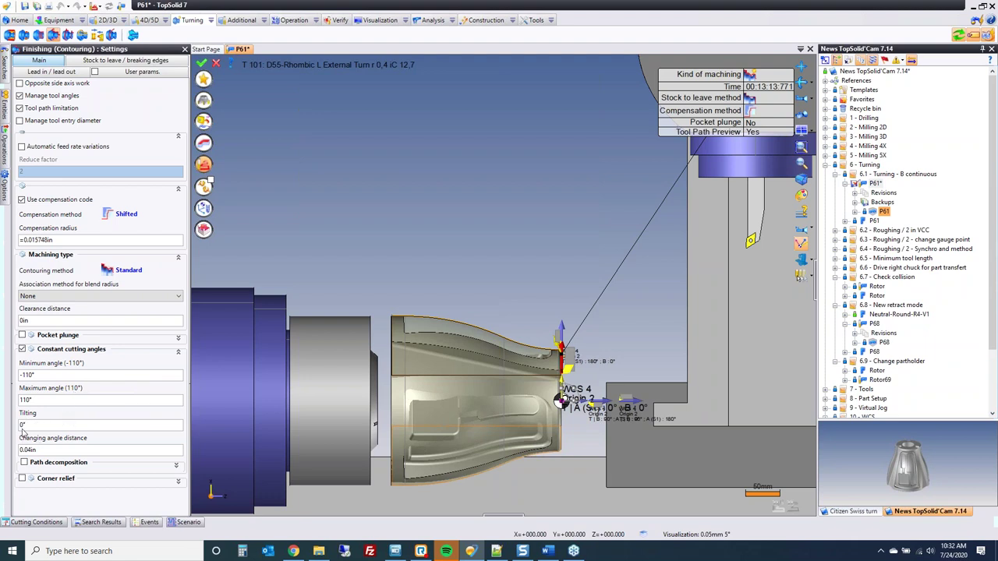
{"action": "left_click", "coordinate": [62, 424]}
{"action": "type", "text": "5"}
{"action": "key", "text": "shift+Tab"}
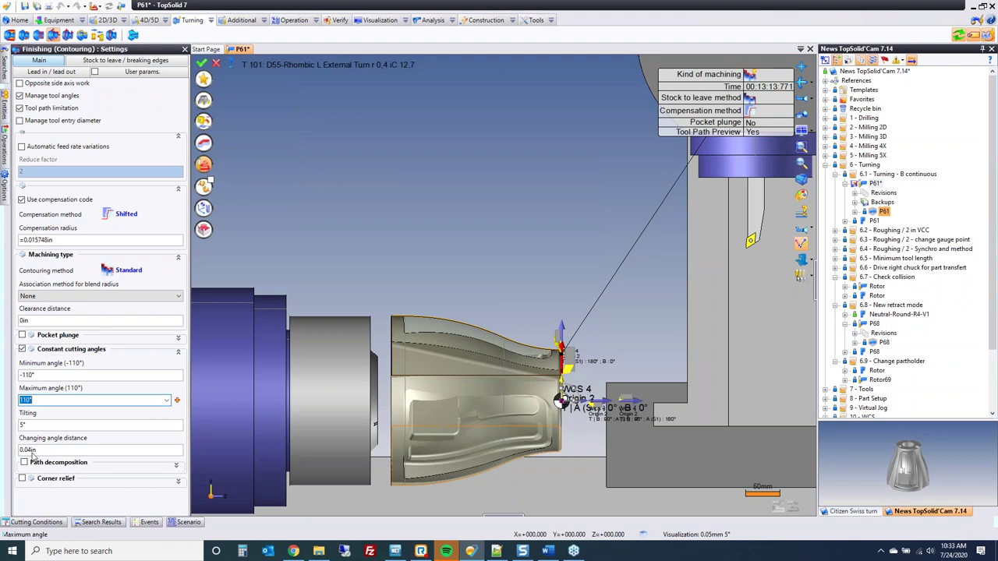
Set the changing angle distance to 25mm and validate the contouring operation.
{"action": "left_click", "coordinate": [80, 451]}
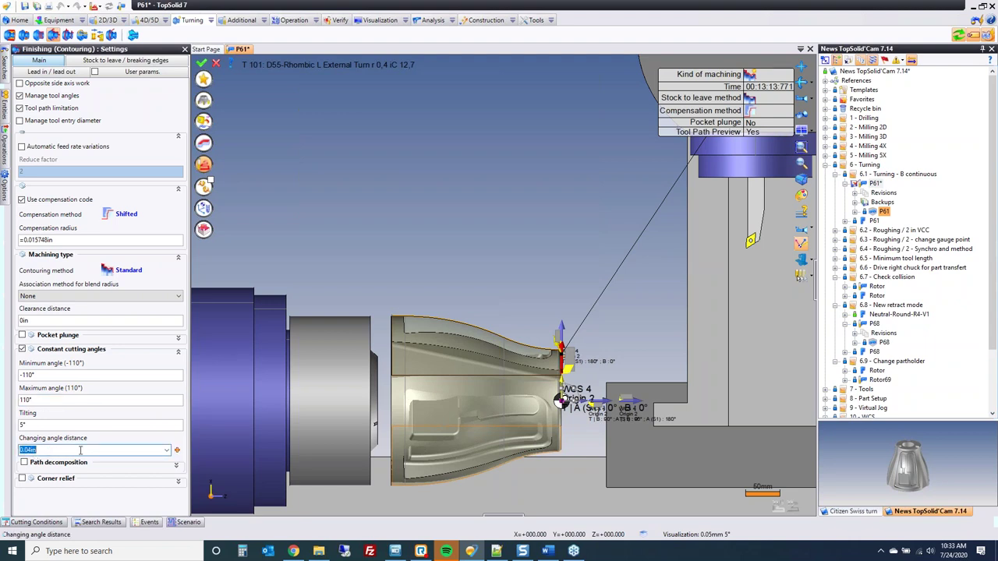
{"action": "type", "text": "1mm"}
{"action": "key", "text": "Return"}
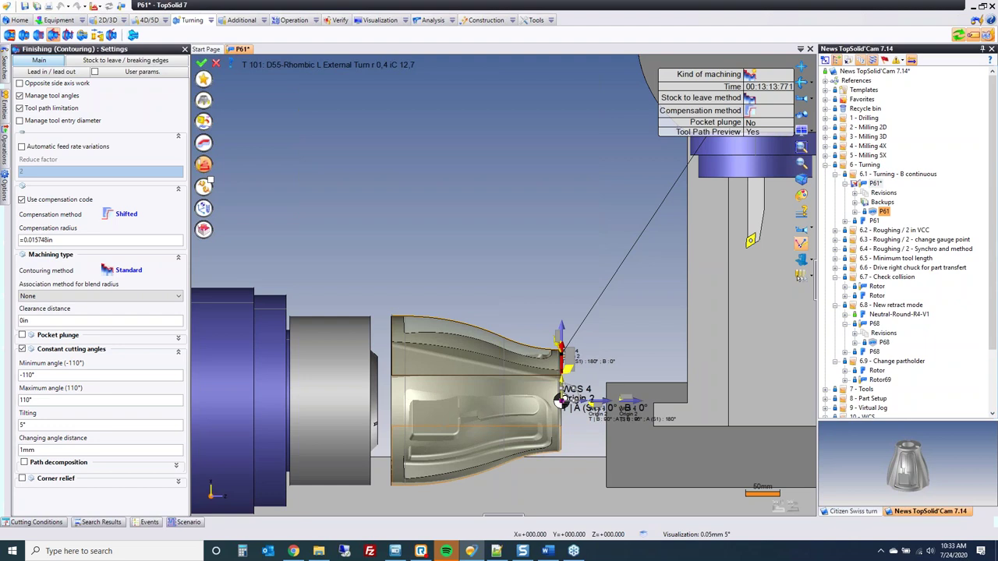
{"action": "left_click", "coordinate": [81, 451]}
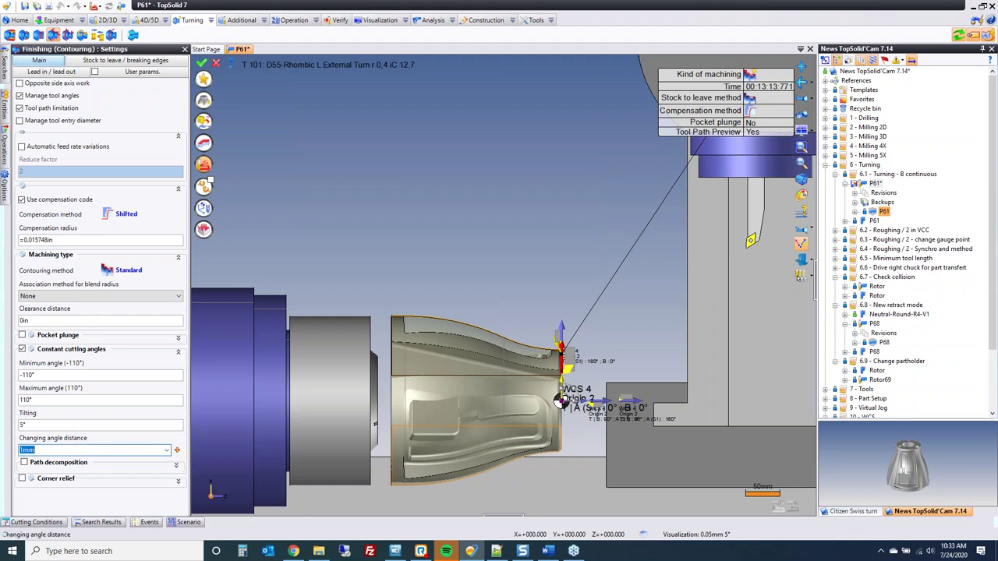
{"action": "type", "text": "25mm"}
{"action": "key", "text": "Return"}
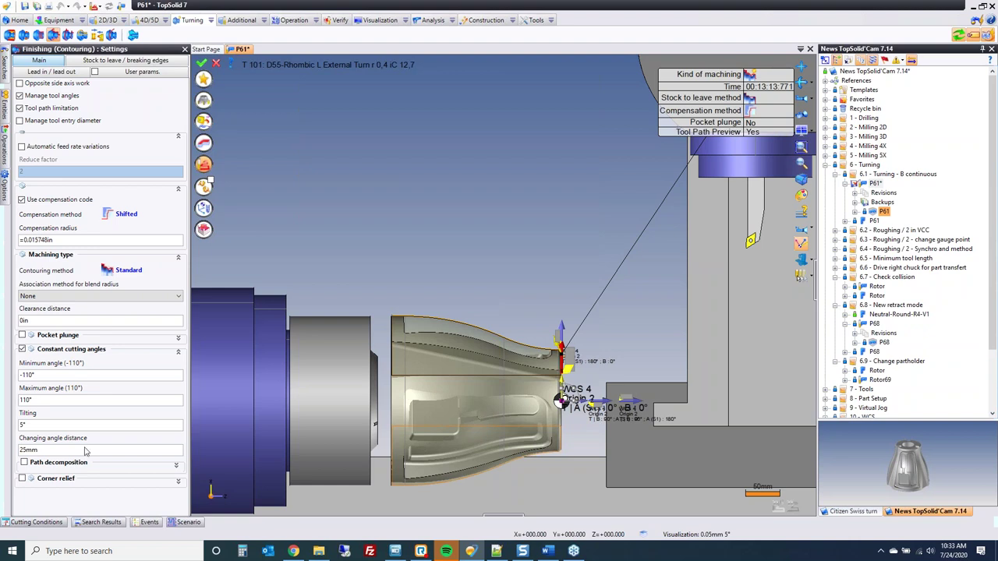
{"action": "left_click", "coordinate": [202, 64]}
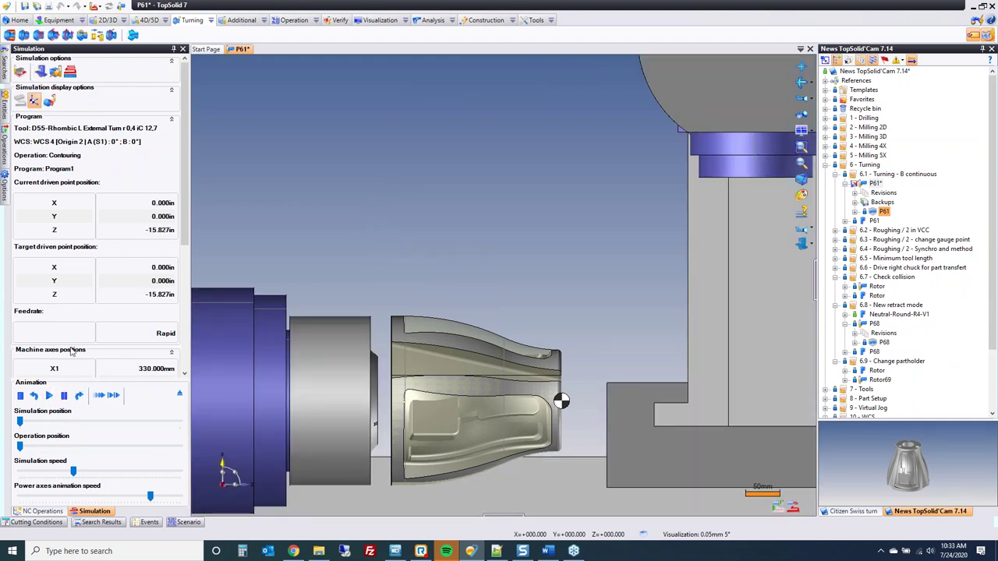
Play the simulation of the new 3: Turn contouring pass under T 101 to the end.
{"action": "left_click", "coordinate": [49, 396]}
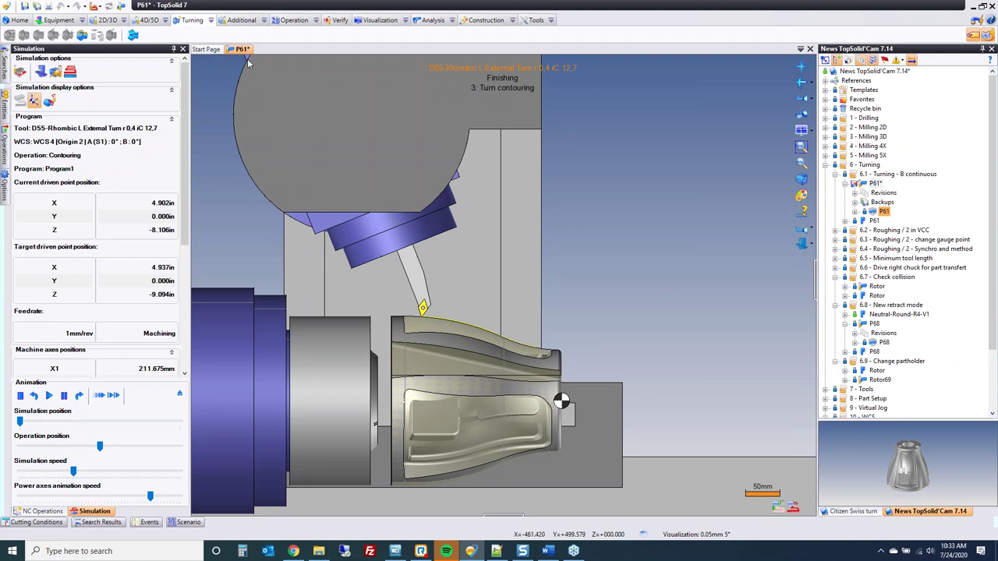
{"action": "scroll", "coordinate": [347, 224], "scroll_direction": "down", "scroll_amount": 3}
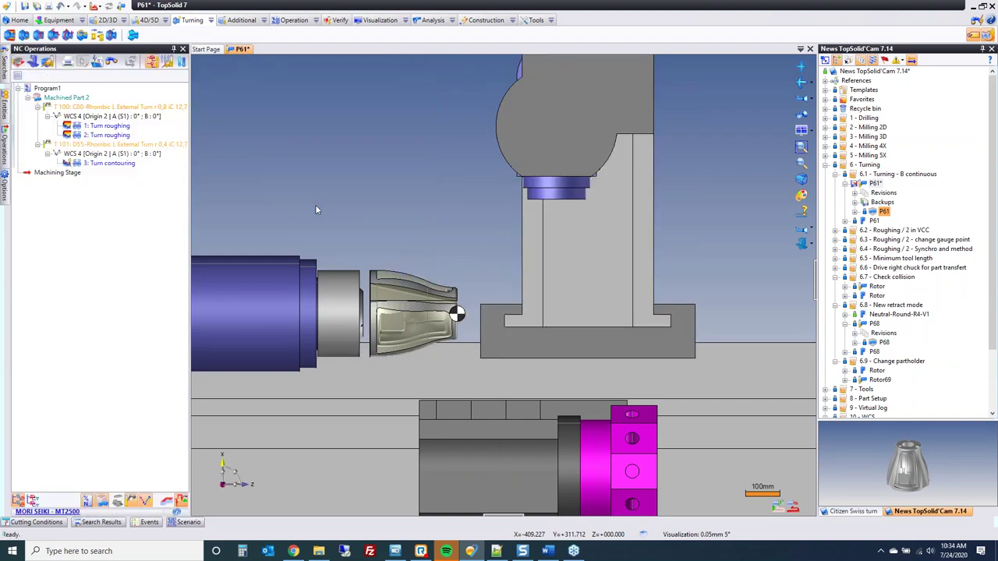
Open Edit normal for 3: Turn contouring and enable normals modification.
{"action": "scroll", "coordinate": [421, 265], "scroll_direction": "up", "scroll_amount": 3}
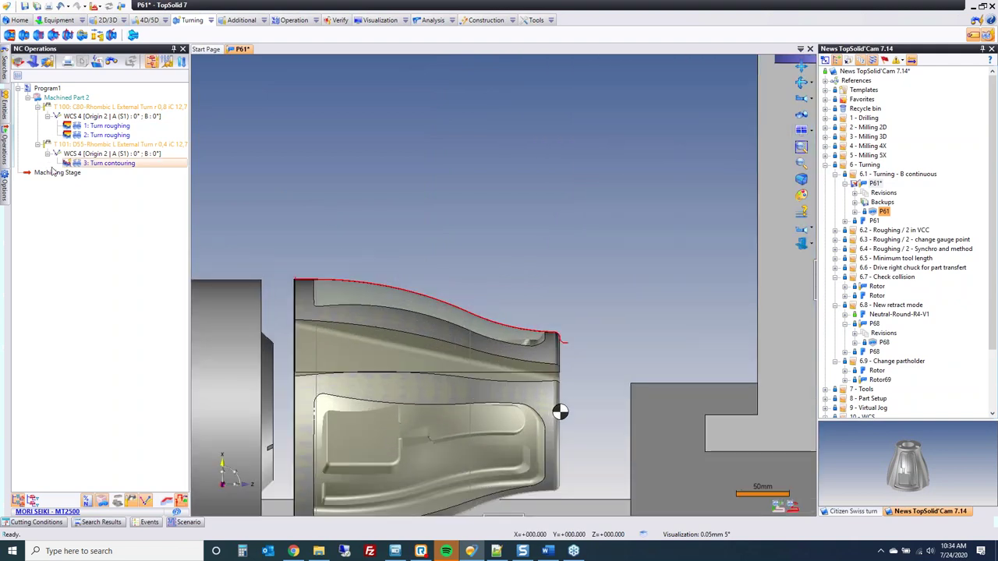
{"action": "right_click", "coordinate": [104, 165]}
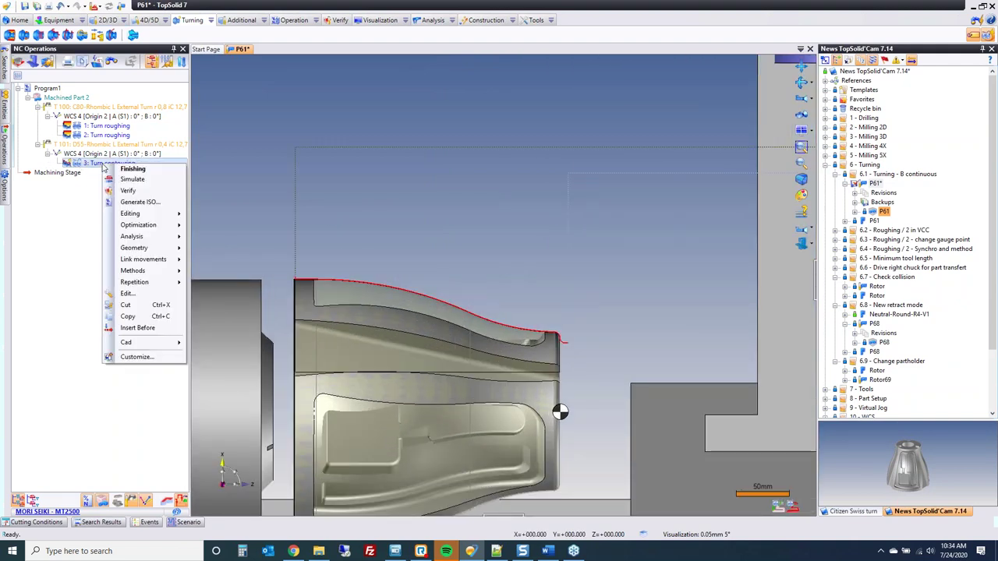
{"action": "mouse_move", "coordinate": [144, 227]}
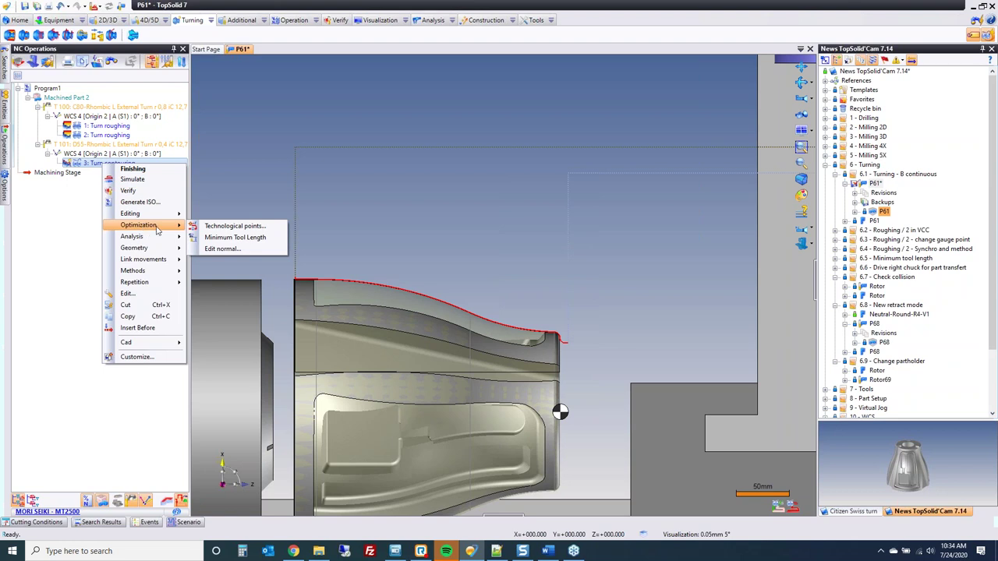
{"action": "left_click", "coordinate": [222, 250]}
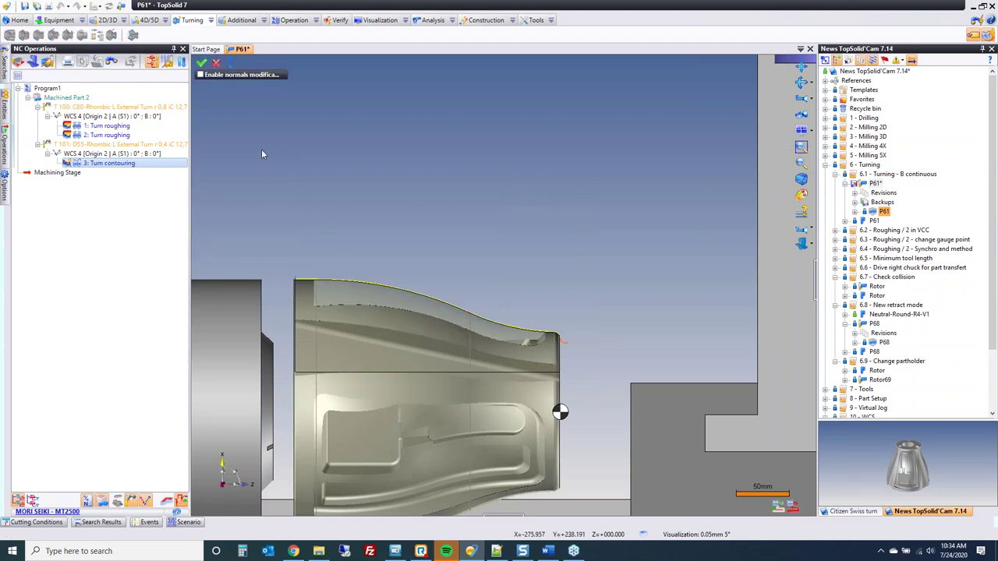
{"action": "left_click", "coordinate": [200, 74]}
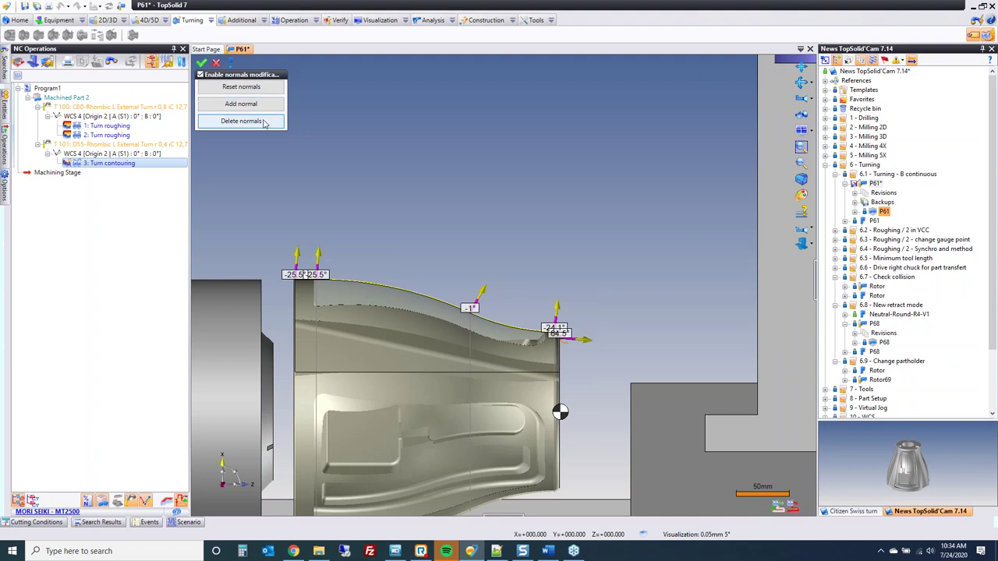
Tilt the profile's end normal to 3° and the middle normal to 16°.
{"action": "scroll", "coordinate": [561, 336], "scroll_direction": "up", "scroll_amount": 3}
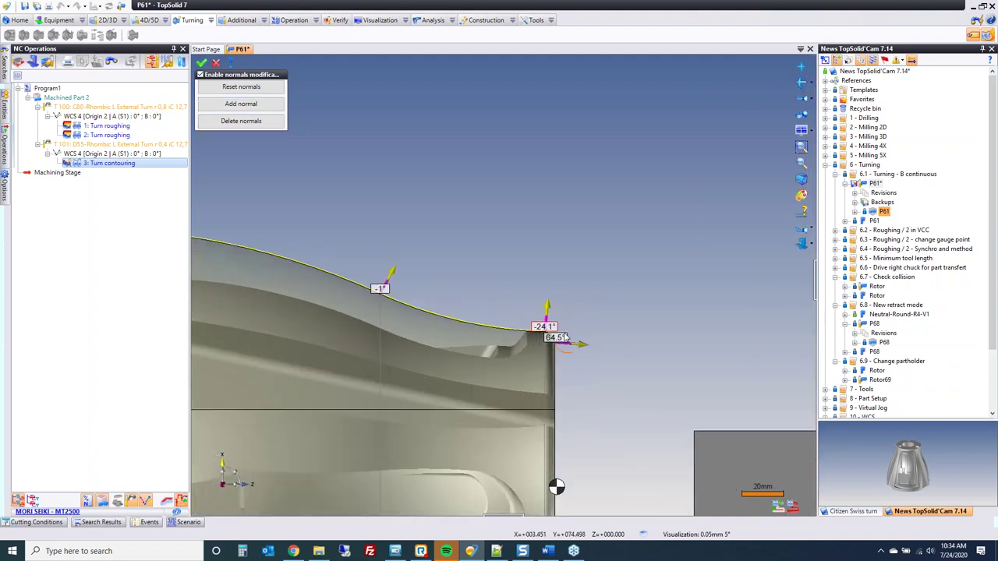
{"action": "left_click_drag", "start_coordinate": [588, 341], "coordinate": [590, 334]}
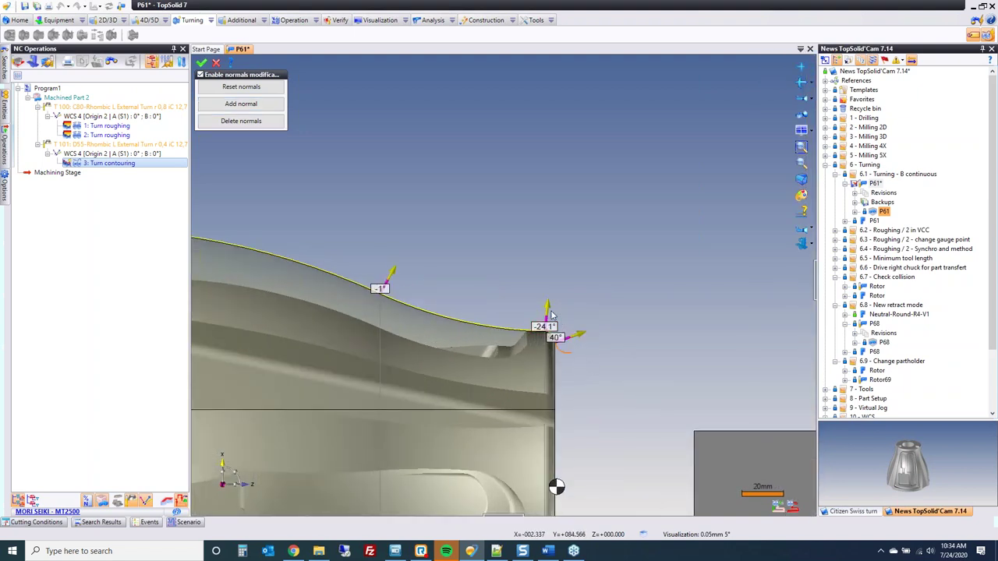
{"action": "left_click_drag", "start_coordinate": [548, 308], "coordinate": [561, 309]}
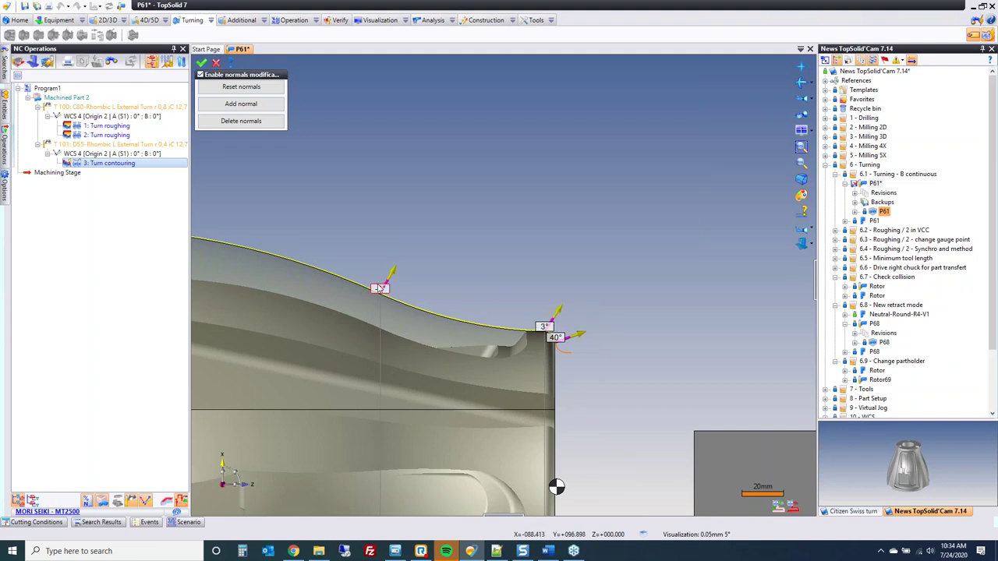
{"action": "left_click_drag", "start_coordinate": [379, 289], "coordinate": [384, 287]}
{"action": "scroll", "coordinate": [512, 310], "scroll_direction": "down", "scroll_amount": 3}
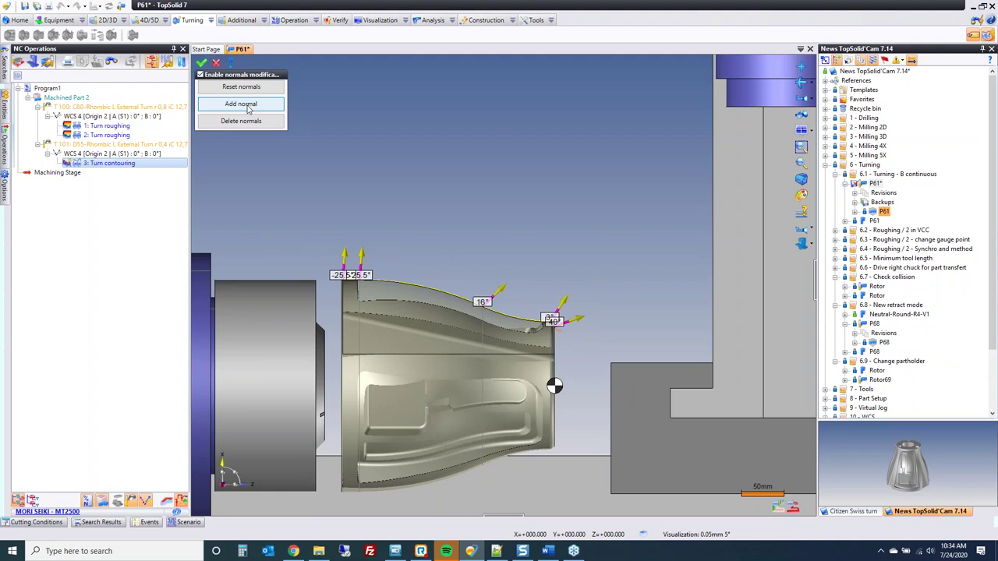
Add a new 12° normal on the top curve and retilt the left-end normals.
{"action": "left_click", "coordinate": [241, 104]}
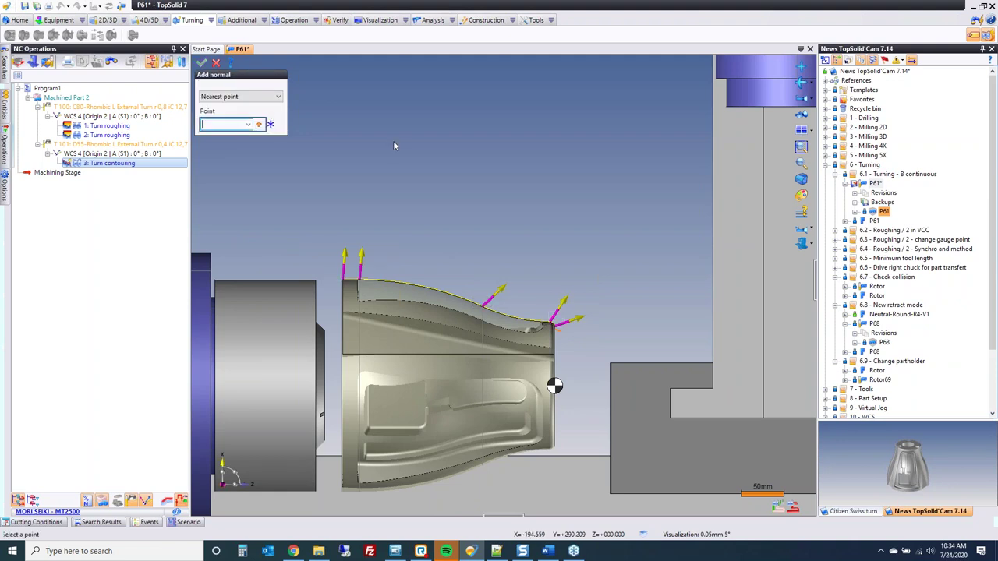
{"action": "left_click", "coordinate": [434, 291]}
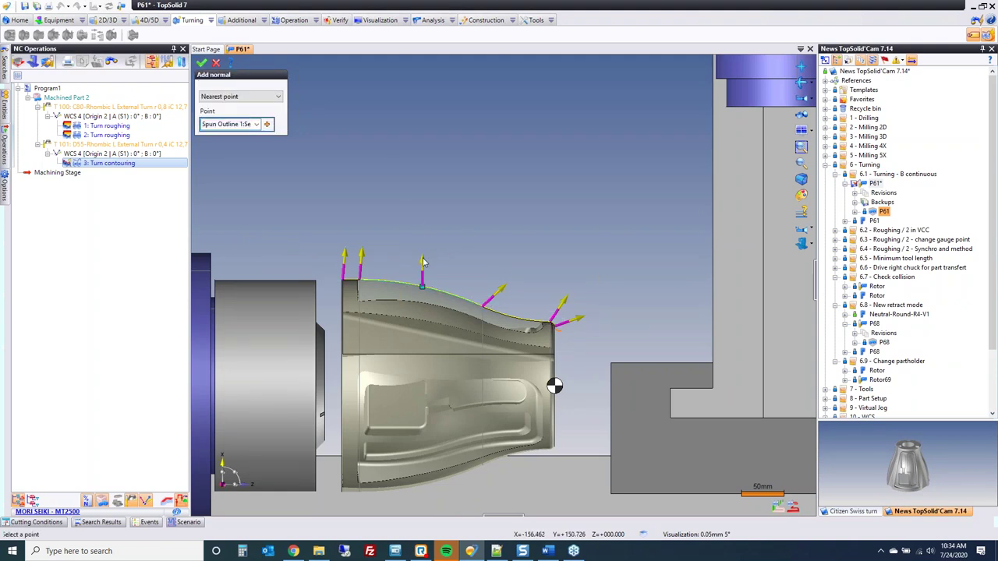
{"action": "left_click", "coordinate": [201, 63]}
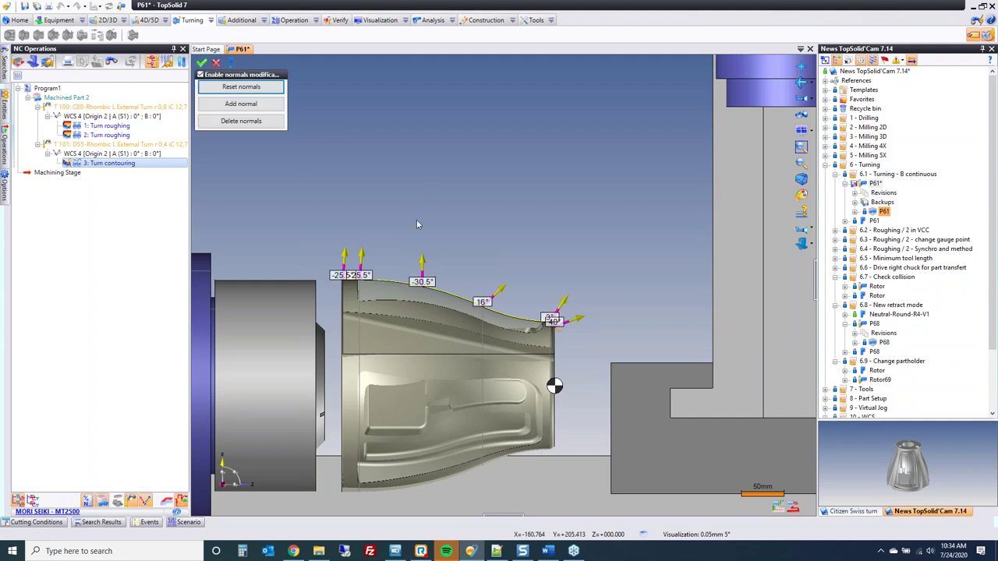
{"action": "left_click_drag", "start_coordinate": [426, 260], "coordinate": [446, 266]}
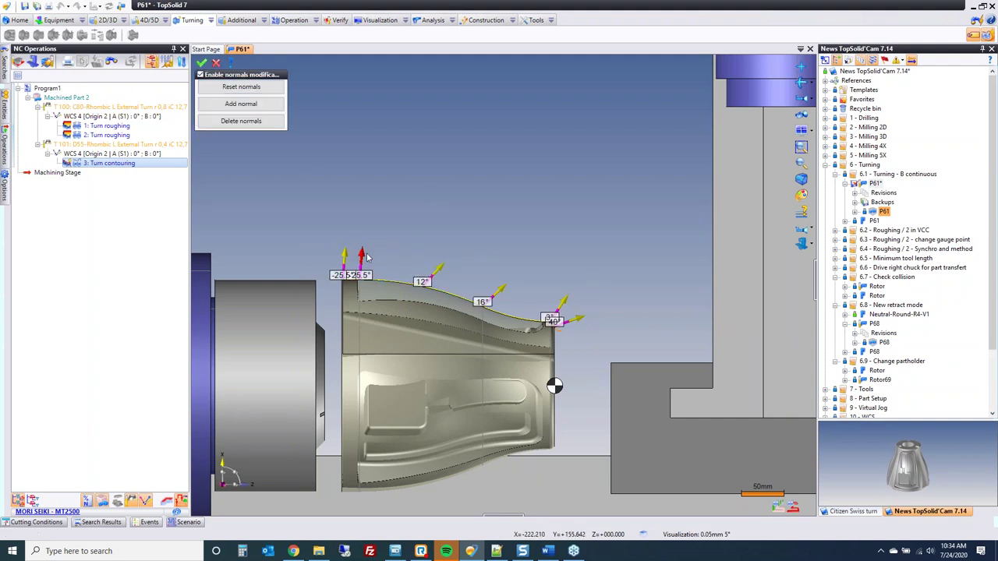
{"action": "mouse_move", "coordinate": [363, 258]}
{"action": "left_mouse_down"}
{"action": "mouse_move", "coordinate": [376, 260]}
{"action": "mouse_move", "coordinate": [357, 258]}
{"action": "left_mouse_up"}
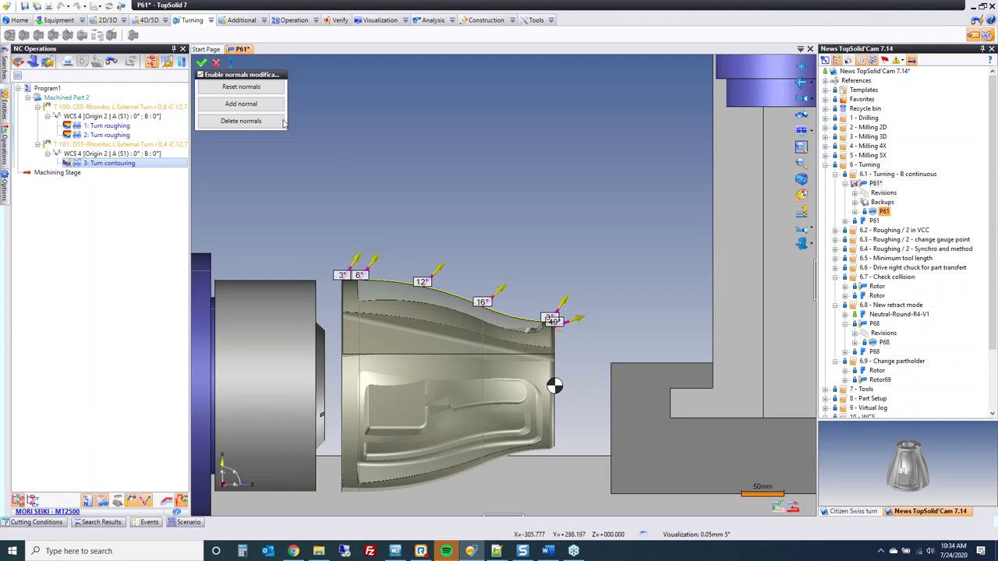
{"action": "left_click", "coordinate": [201, 62]}
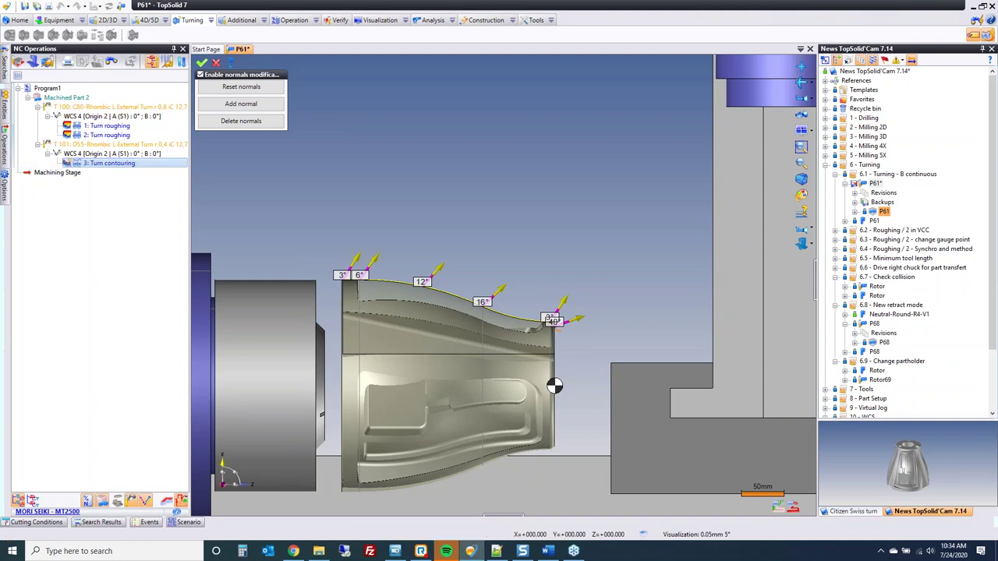
Simulate the retilted 3: Turn contouring pass and exit back to NC Operations.
{"action": "double_click", "coordinate": [108, 160]}
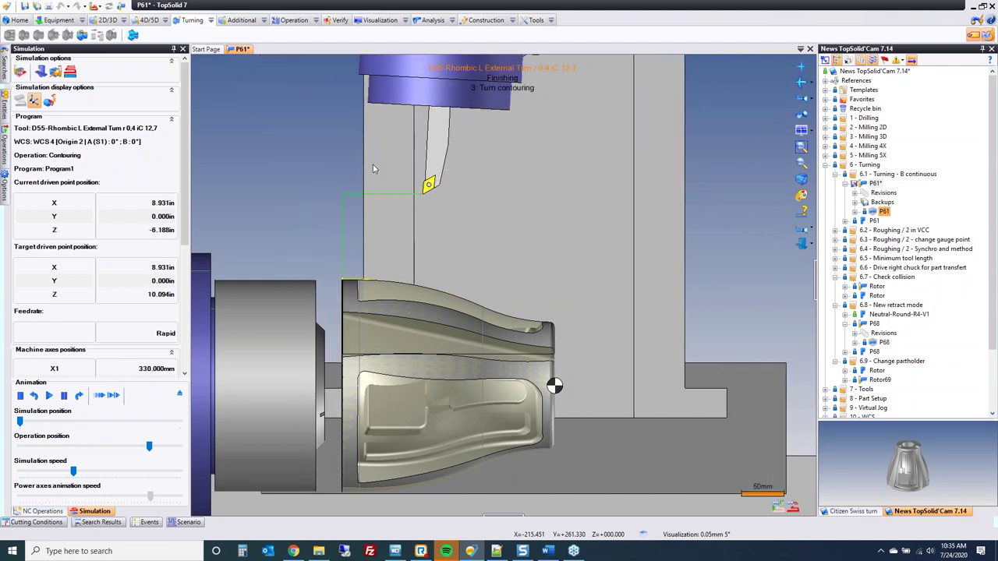
{"action": "key", "text": "Escape"}
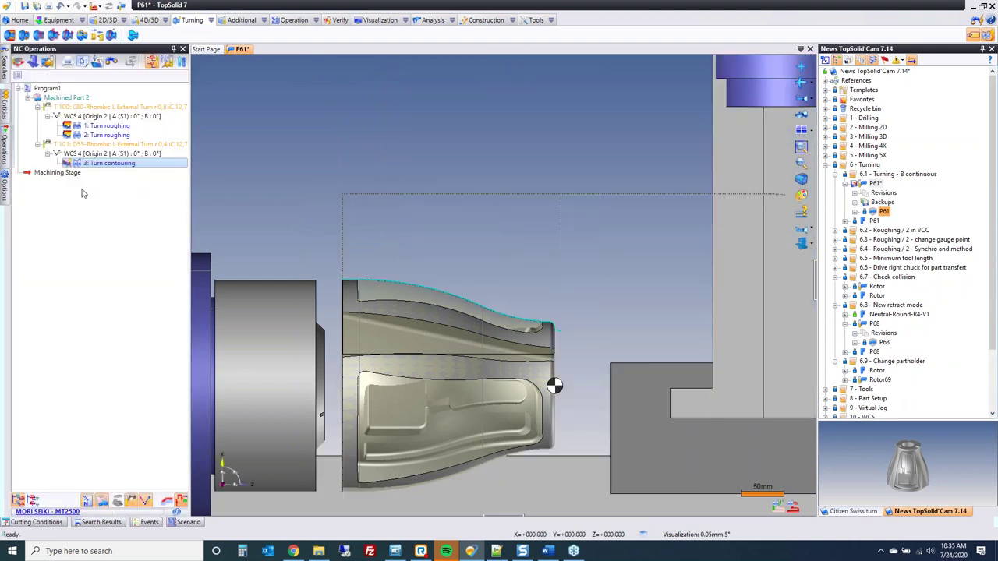
Reopen Edit normal and add a normal whose point is defined by Point on Profile.
{"action": "right_click", "coordinate": [108, 165]}
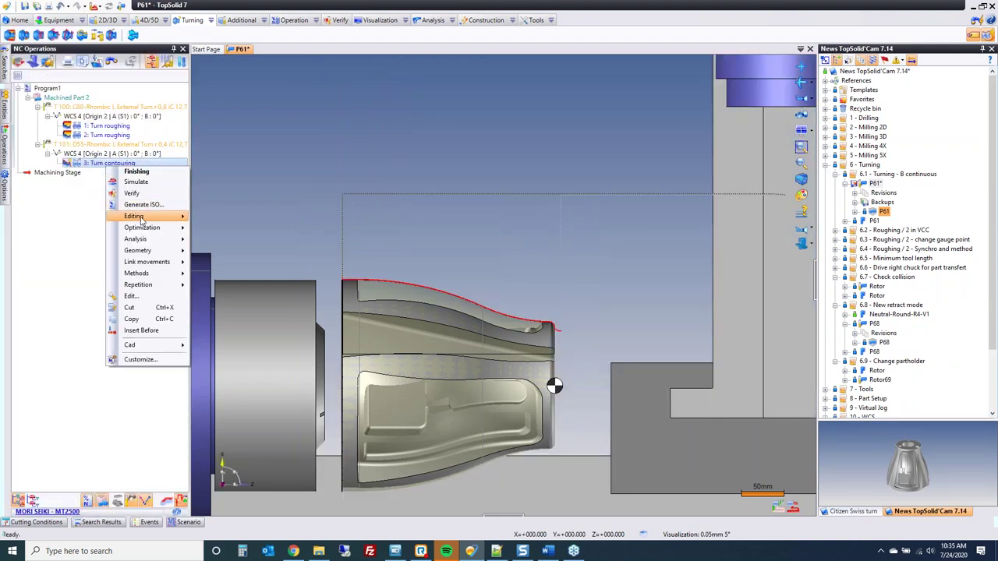
{"action": "mouse_move", "coordinate": [143, 235]}
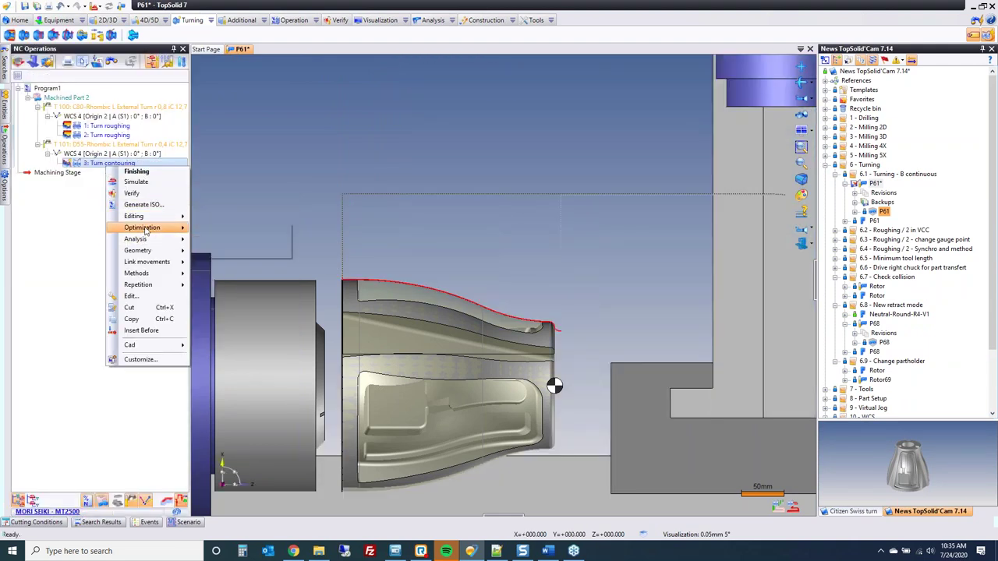
{"action": "left_click", "coordinate": [228, 251]}
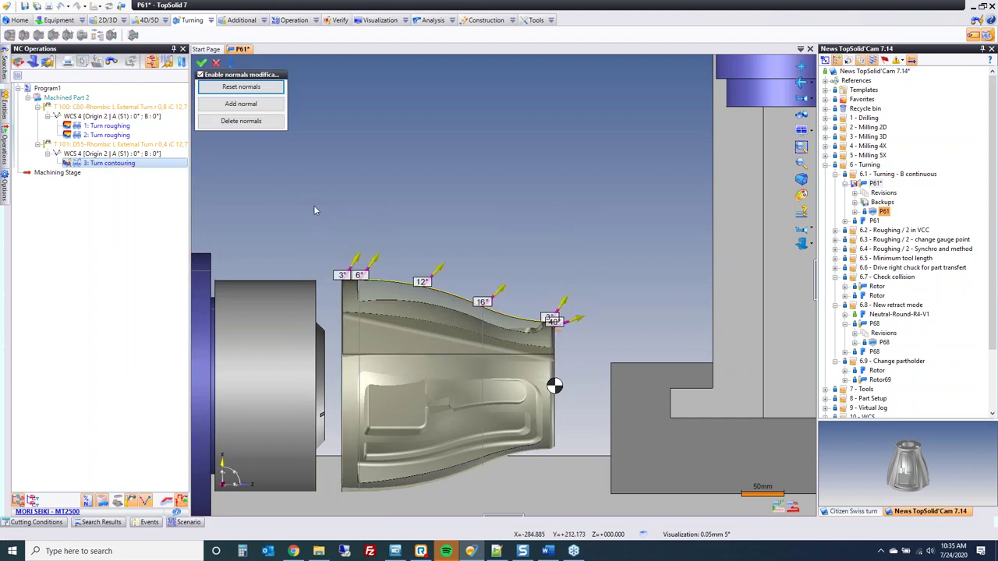
{"action": "left_click", "coordinate": [241, 106]}
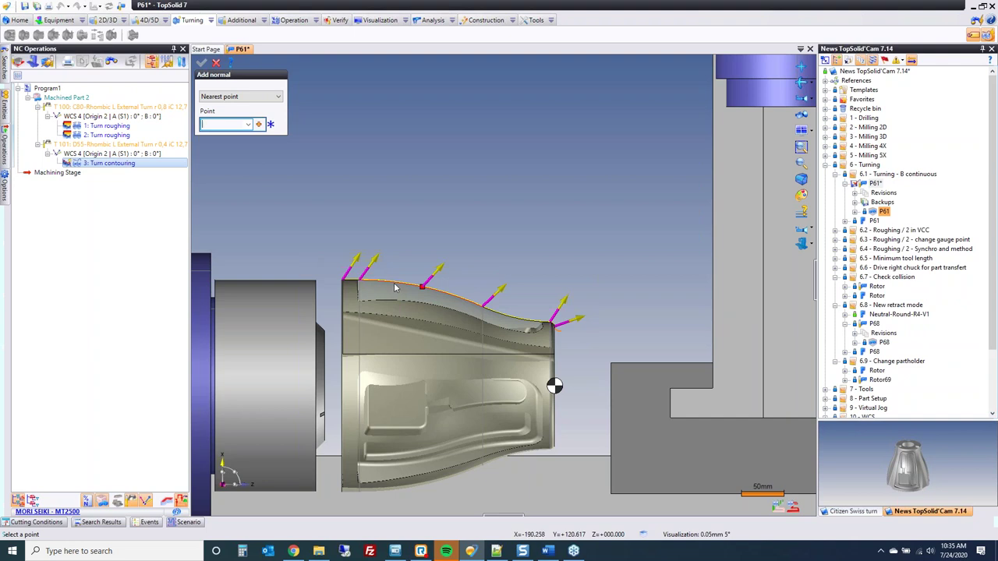
{"action": "left_click", "coordinate": [258, 124]}
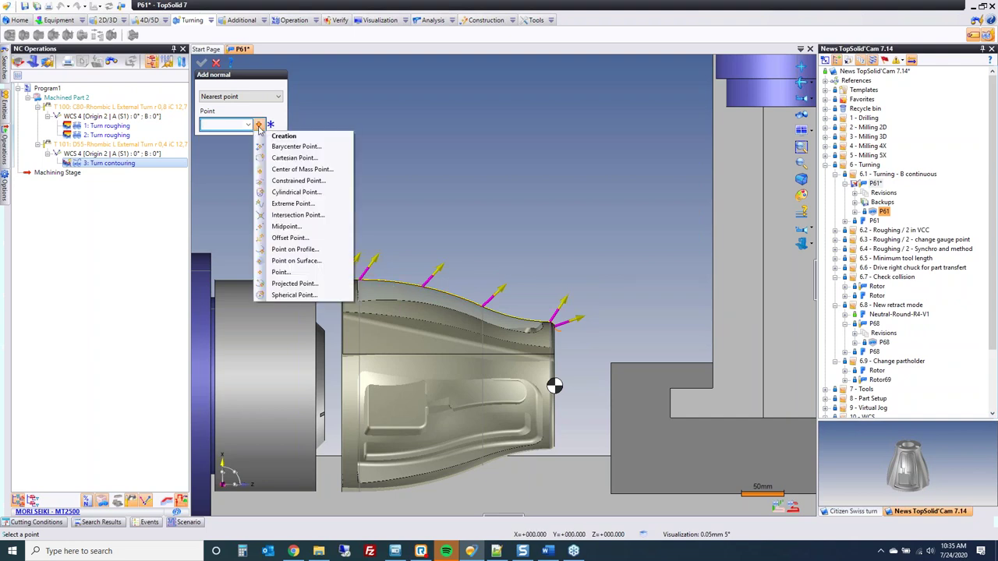
{"action": "left_click", "coordinate": [296, 250]}
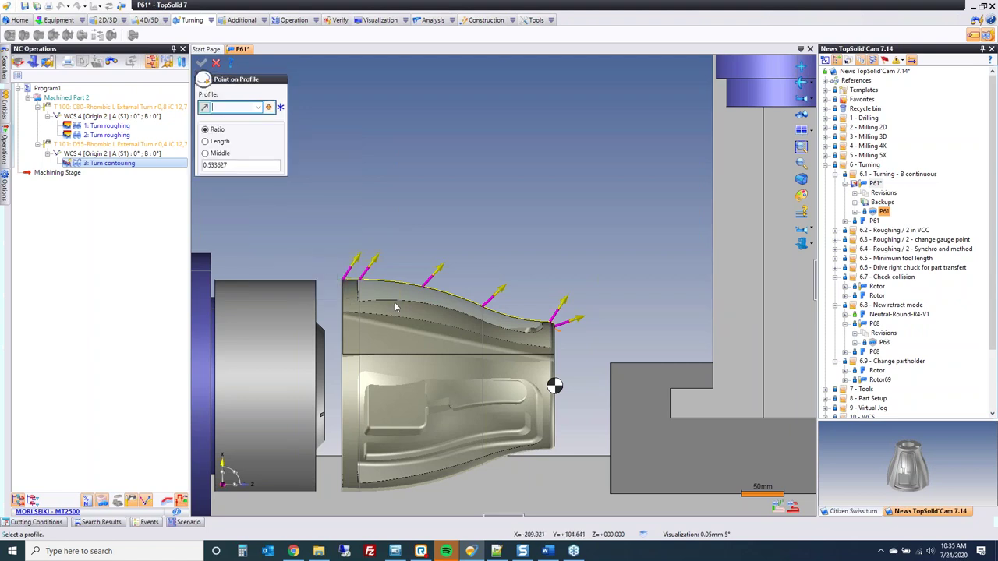
Place the new normal on the top profile, validate it, and simulate the contouring pass.
{"action": "left_click", "coordinate": [467, 309]}
{"action": "scroll", "coordinate": [471, 307], "scroll_direction": "up", "scroll_amount": 3}
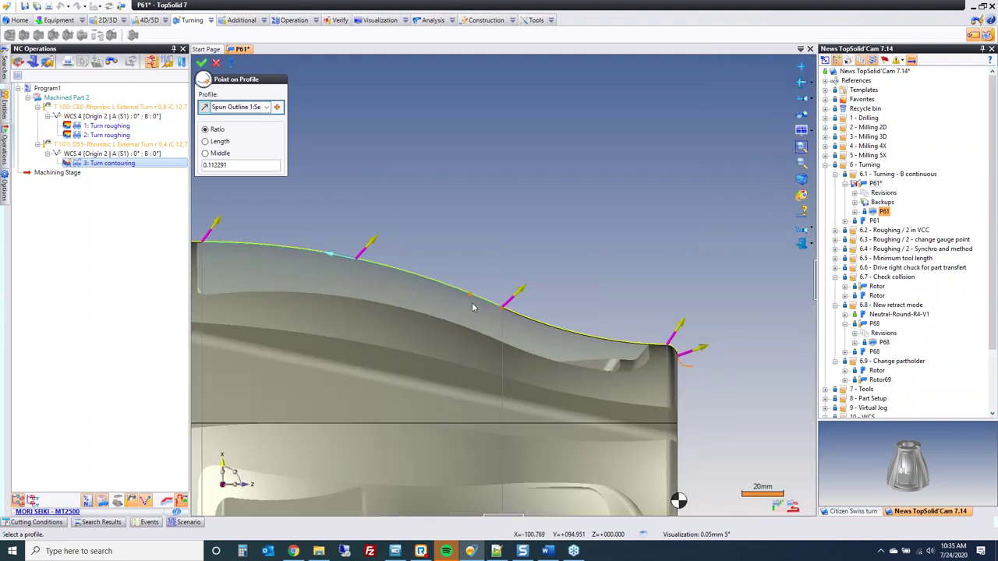
{"action": "left_click", "coordinate": [201, 62]}
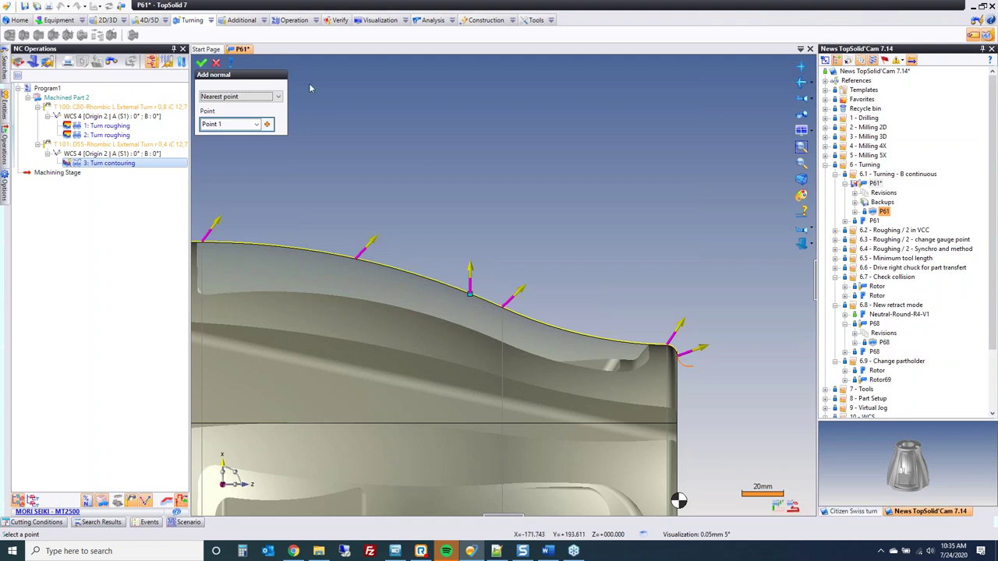
{"action": "left_click", "coordinate": [202, 62]}
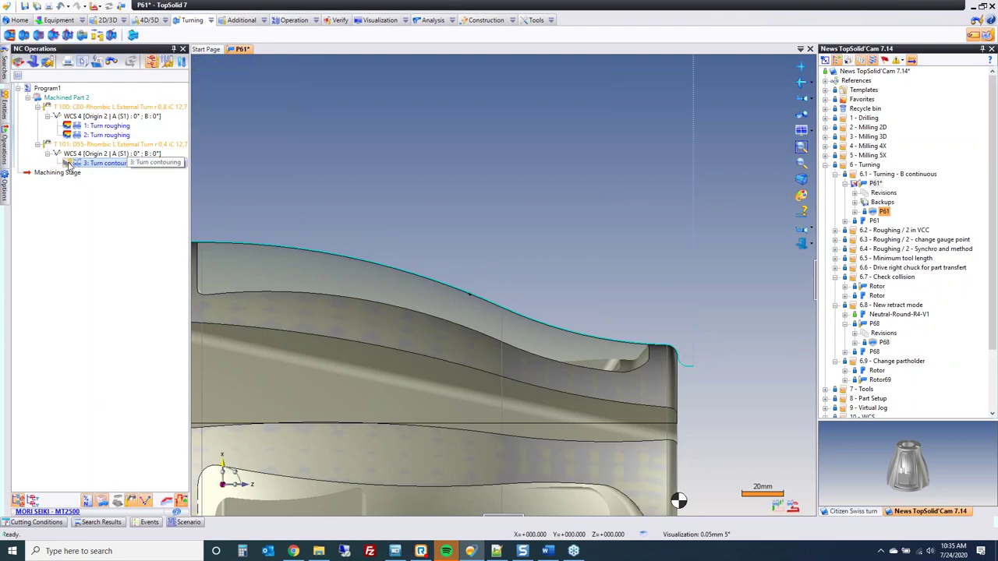
{"action": "double_click", "coordinate": [69, 165]}
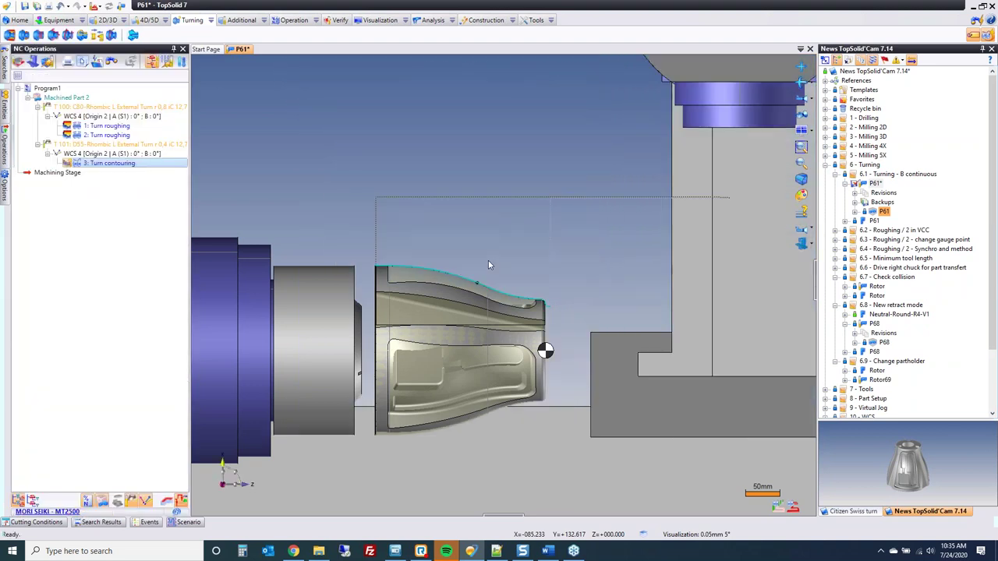
Delete the extra -30.5° normal from Turn contouring and validate to recompute the toolpath.
{"action": "right_click", "coordinate": [99, 164]}
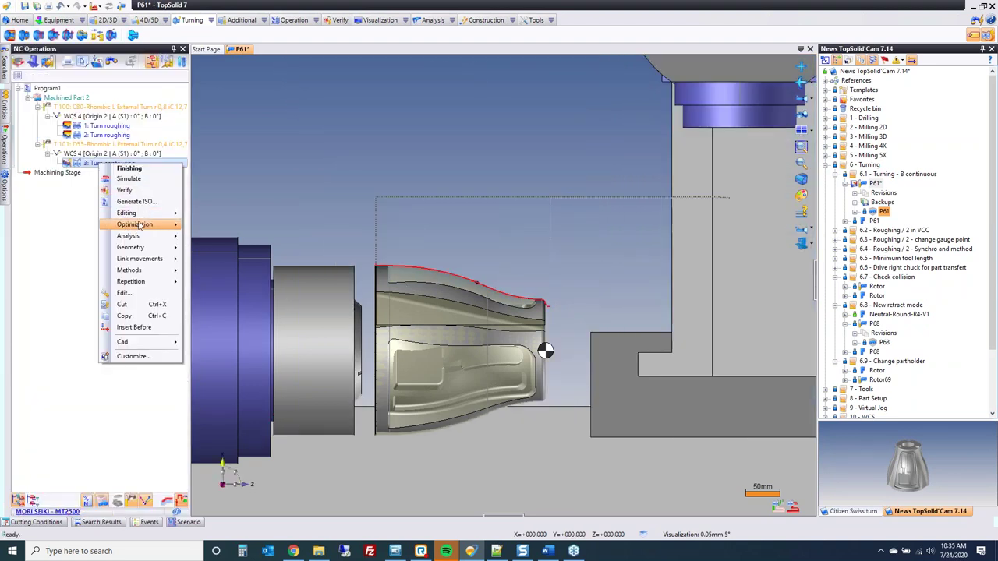
{"action": "mouse_move", "coordinate": [145, 230]}
{"action": "left_click", "coordinate": [218, 248]}
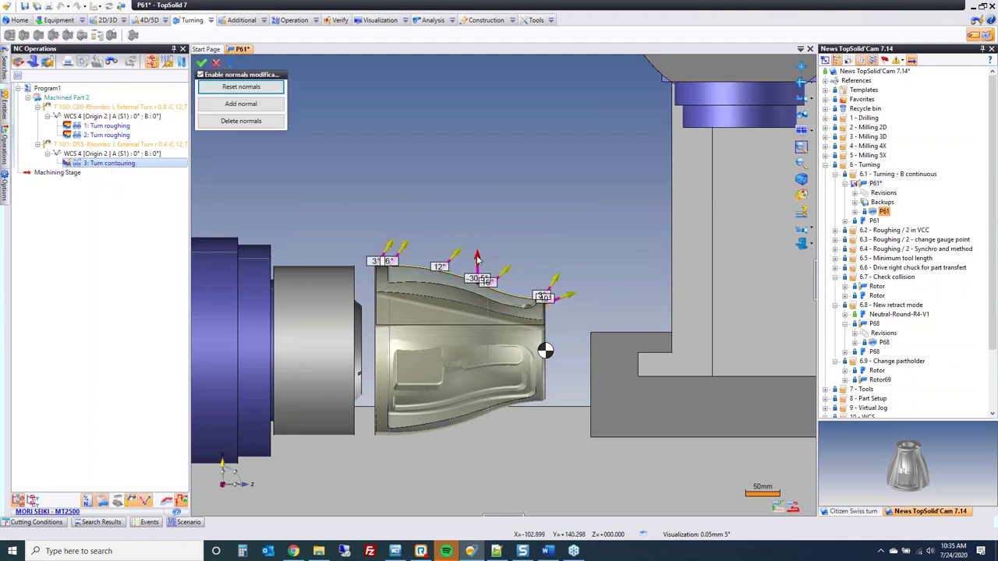
{"action": "left_click", "coordinate": [235, 121]}
{"action": "left_click", "coordinate": [477, 261]}
{"action": "left_click", "coordinate": [201, 63]}
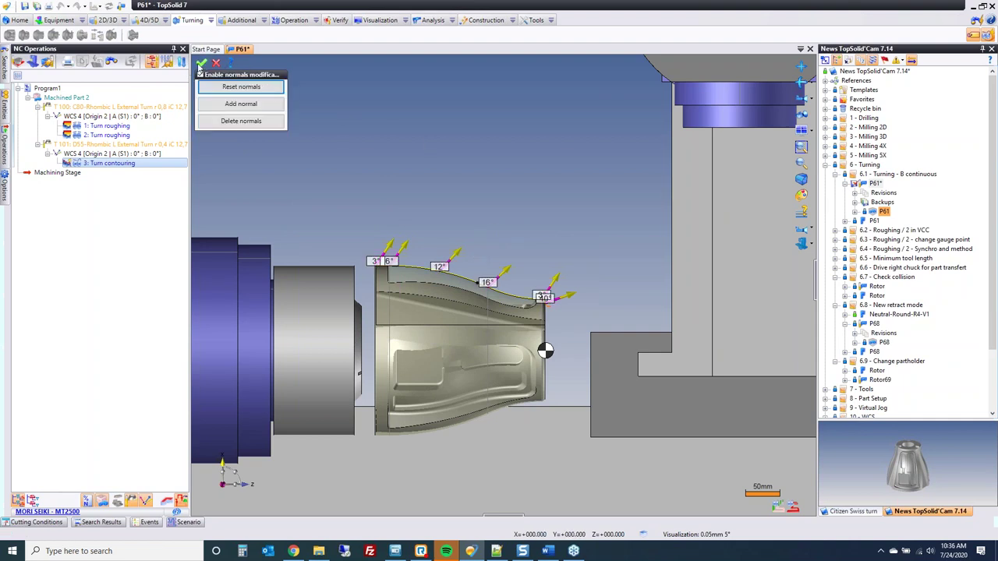
{"action": "left_click", "coordinate": [201, 64]}
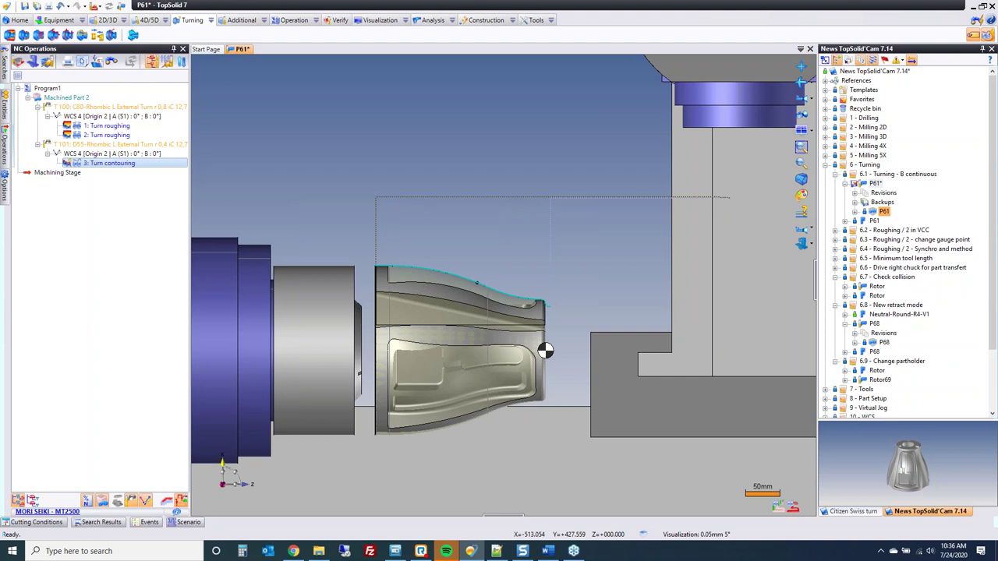
{"action": "left_click", "coordinate": [276, 172]}
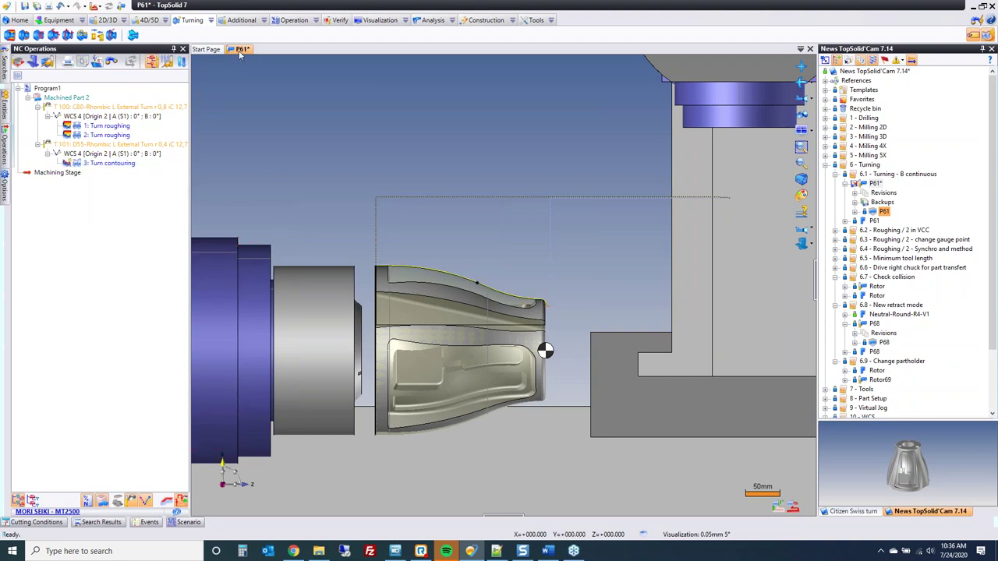
Close P61 and open P62 from the 6.2 - Roughing / 2 in VCC folder.
{"action": "left_click", "coordinate": [504, 300]}
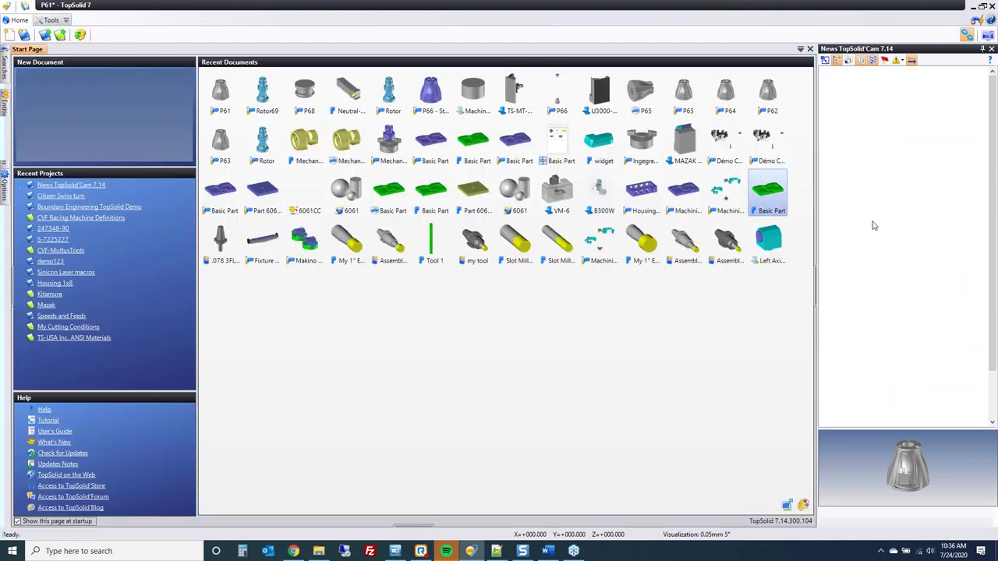
{"action": "left_click", "coordinate": [835, 175]}
{"action": "left_click", "coordinate": [835, 183]}
{"action": "double_click", "coordinate": [873, 193]}
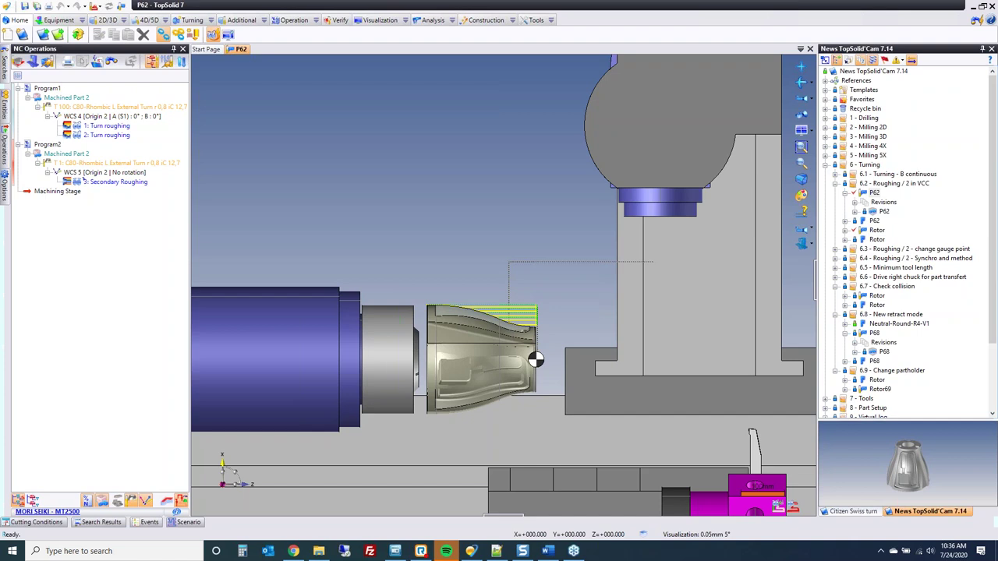
Pin the Scenario timeline and compute it for the Machining Stage.
{"action": "left_click", "coordinate": [106, 184]}
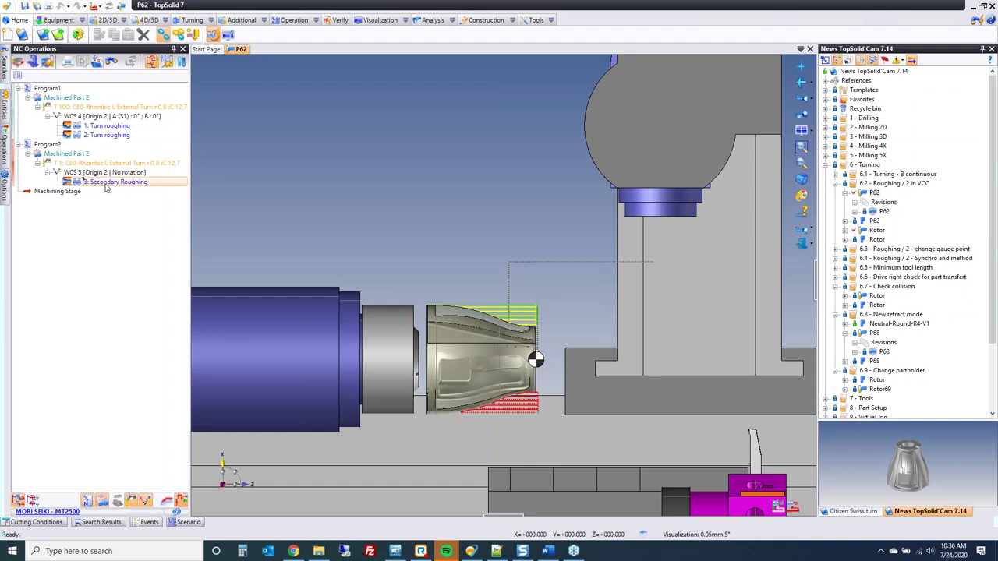
{"action": "left_click", "coordinate": [188, 522]}
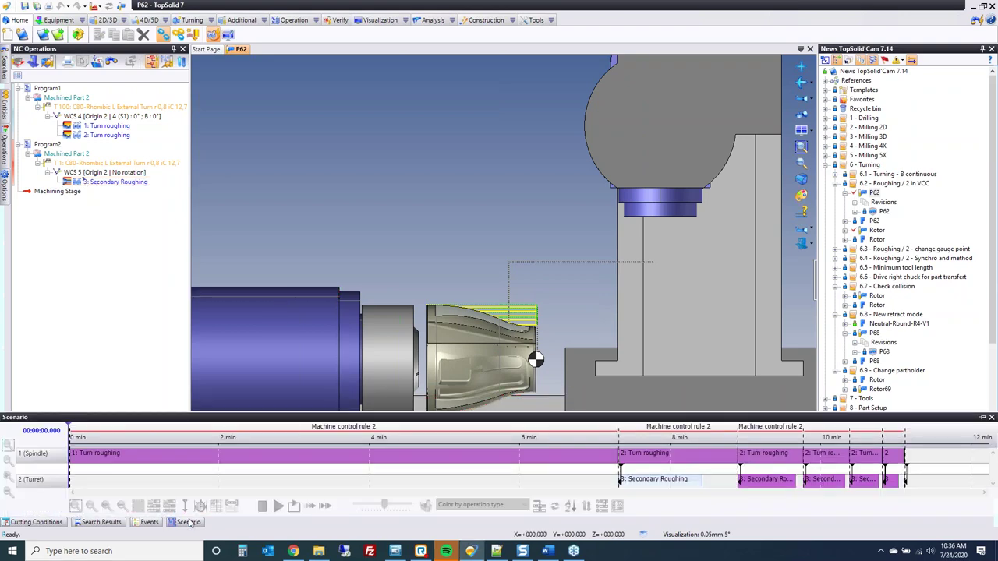
{"action": "left_click", "coordinate": [982, 419]}
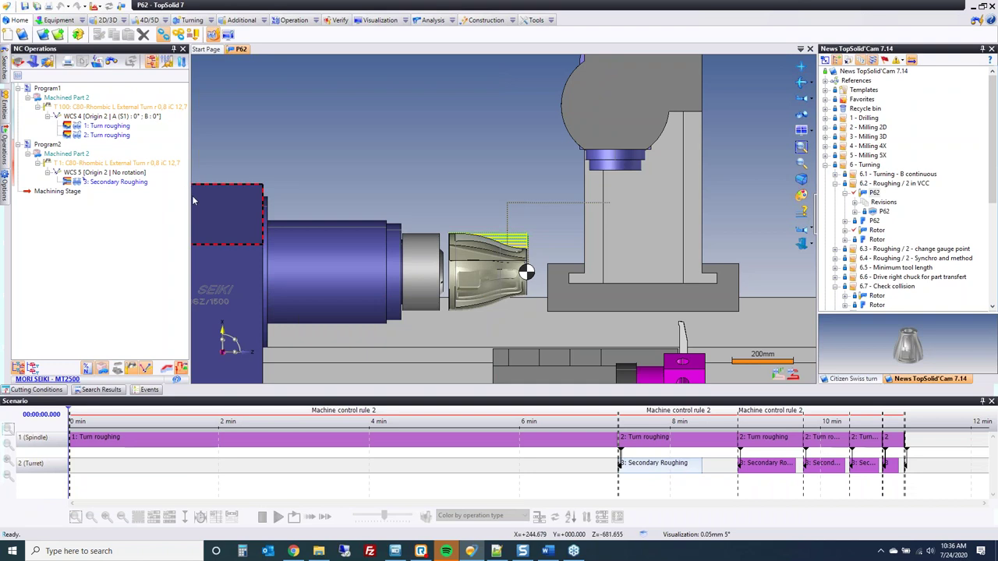
{"action": "left_click", "coordinate": [84, 14]}
{"action": "left_click", "coordinate": [111, 36]}
{"action": "left_click", "coordinate": [155, 518]}
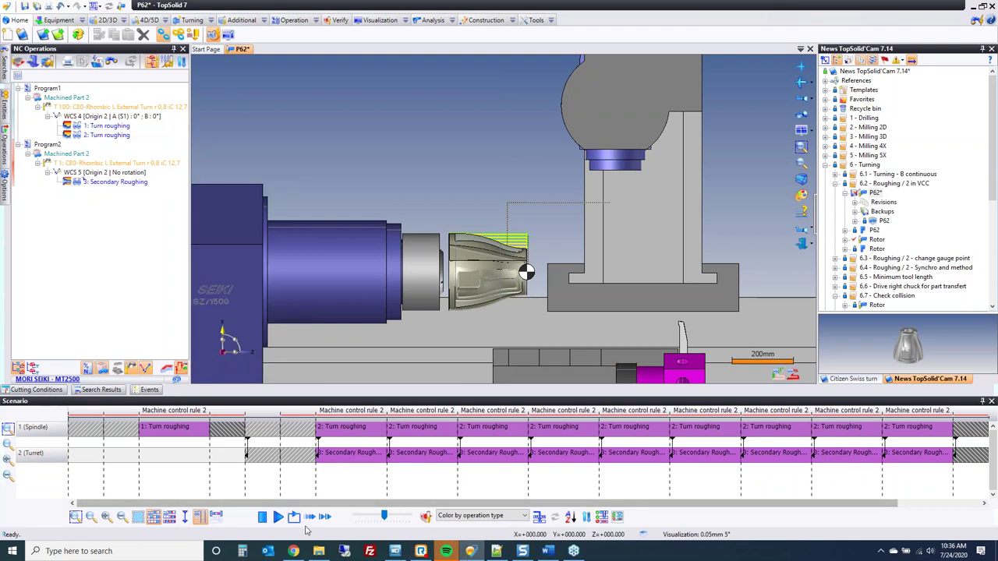
Play, pause, resume and stop the simulation, then select Secondary Roughing in NC Operations.
{"action": "left_click", "coordinate": [278, 517]}
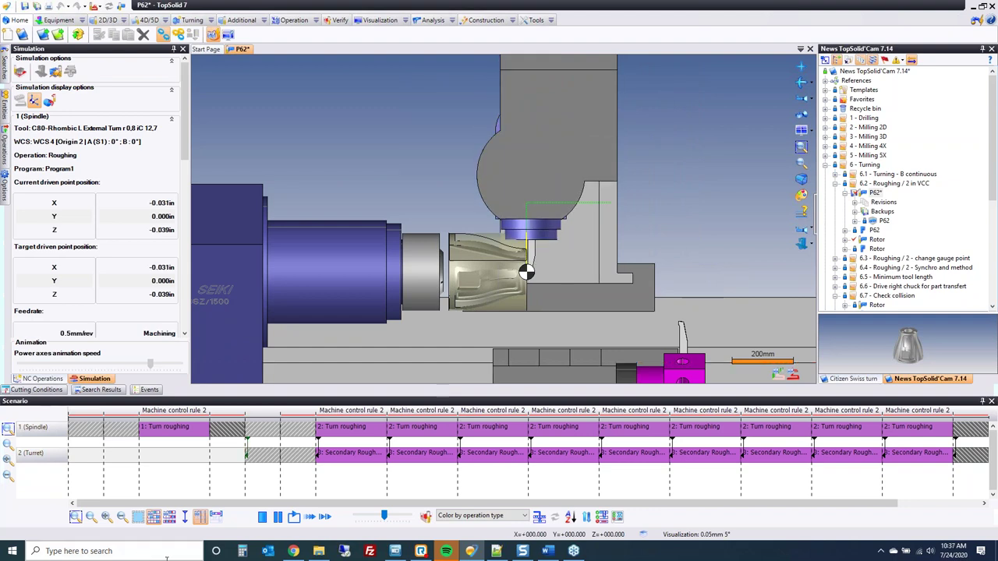
{"action": "left_click", "coordinate": [279, 518]}
{"action": "left_click", "coordinate": [279, 521]}
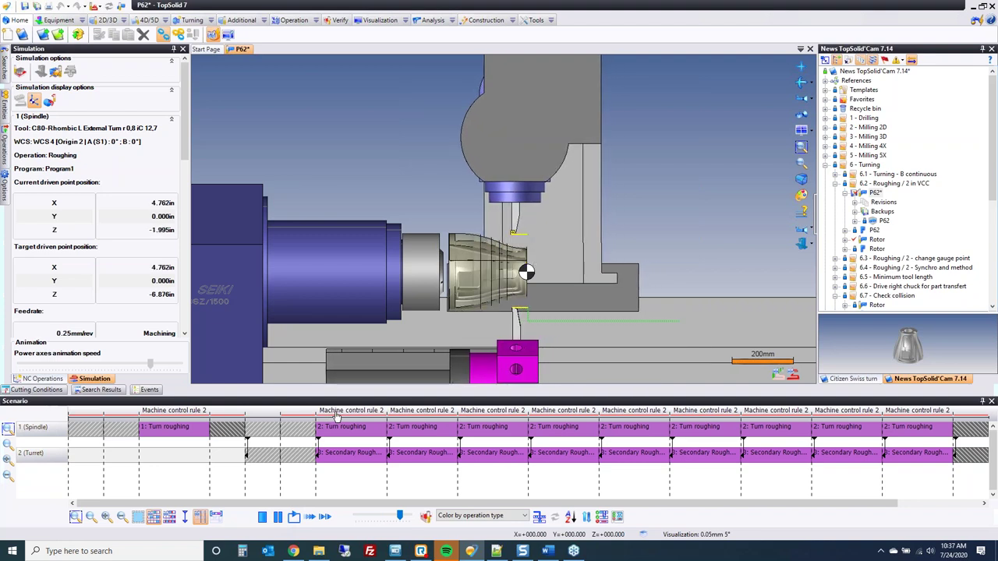
{"action": "left_click", "coordinate": [278, 517]}
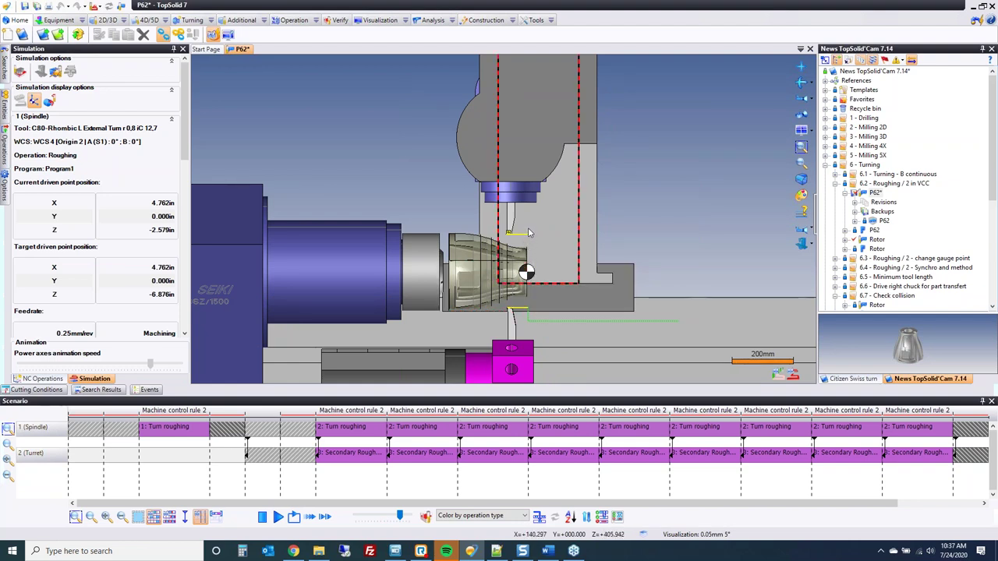
{"action": "left_click", "coordinate": [42, 378]}
{"action": "left_click", "coordinate": [95, 182]}
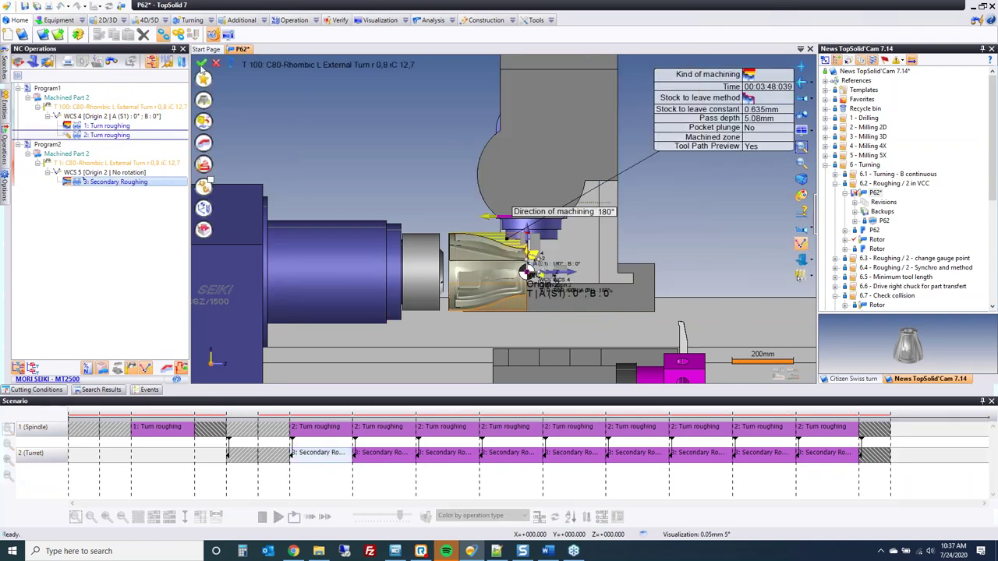
Review Turn roughing's Roughing with 2 tools tab in a wider panel, toggling the Synchronize option.
{"action": "double_click", "coordinate": [101, 135]}
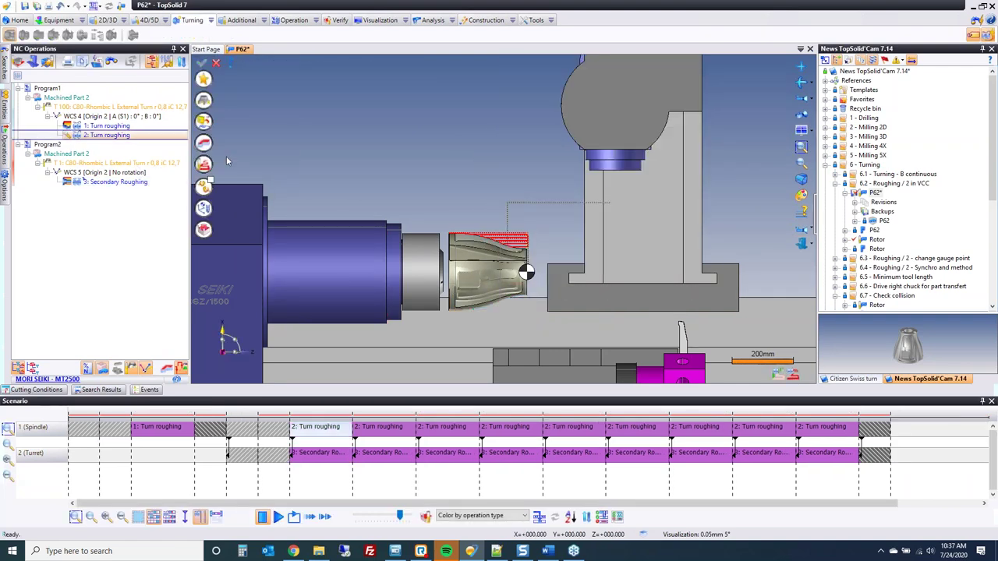
{"action": "left_click", "coordinate": [203, 165]}
{"action": "left_click", "coordinate": [65, 85]}
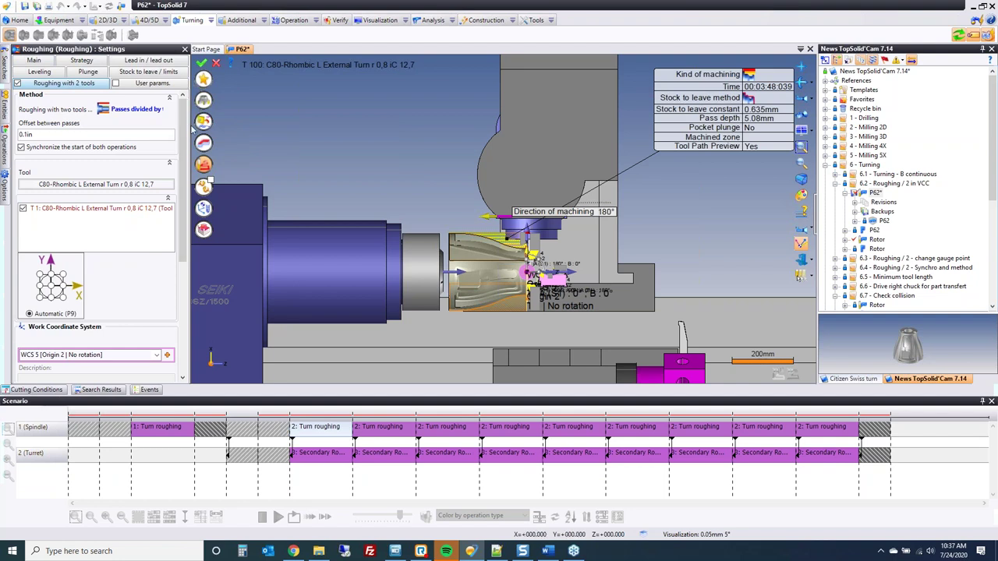
{"action": "left_click_drag", "start_coordinate": [189, 125], "coordinate": [254, 119]}
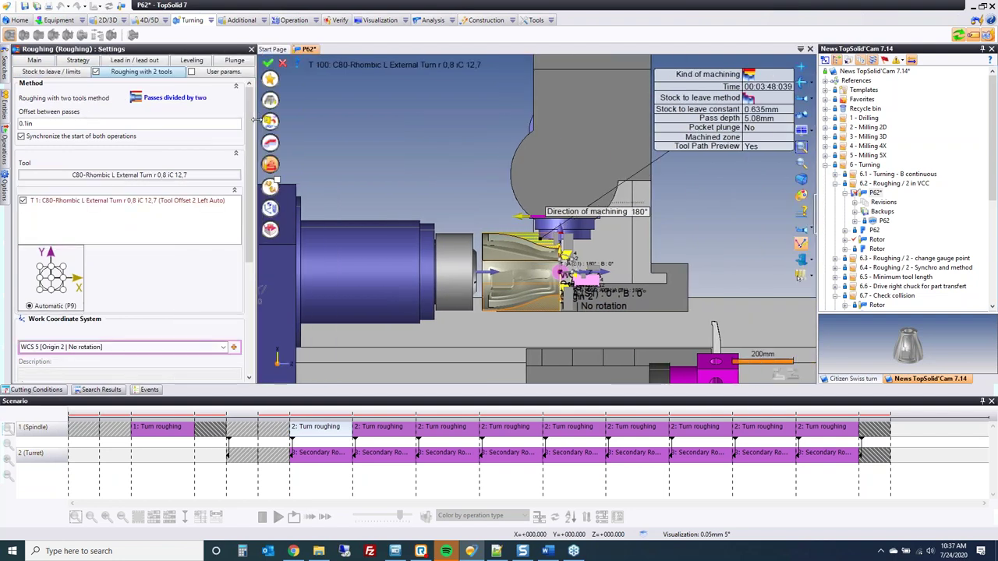
{"action": "left_click", "coordinate": [62, 138]}
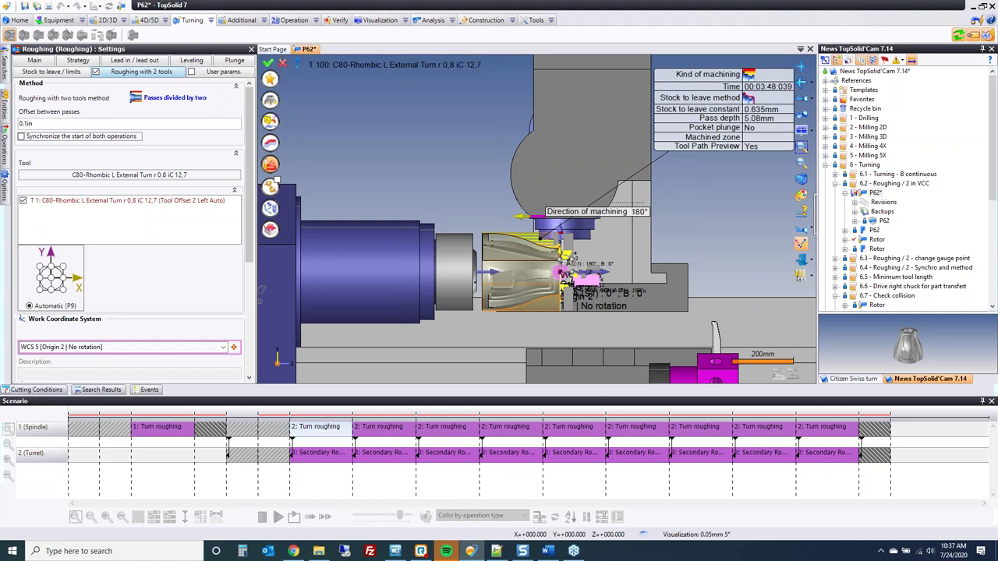
{"action": "left_click", "coordinate": [268, 62]}
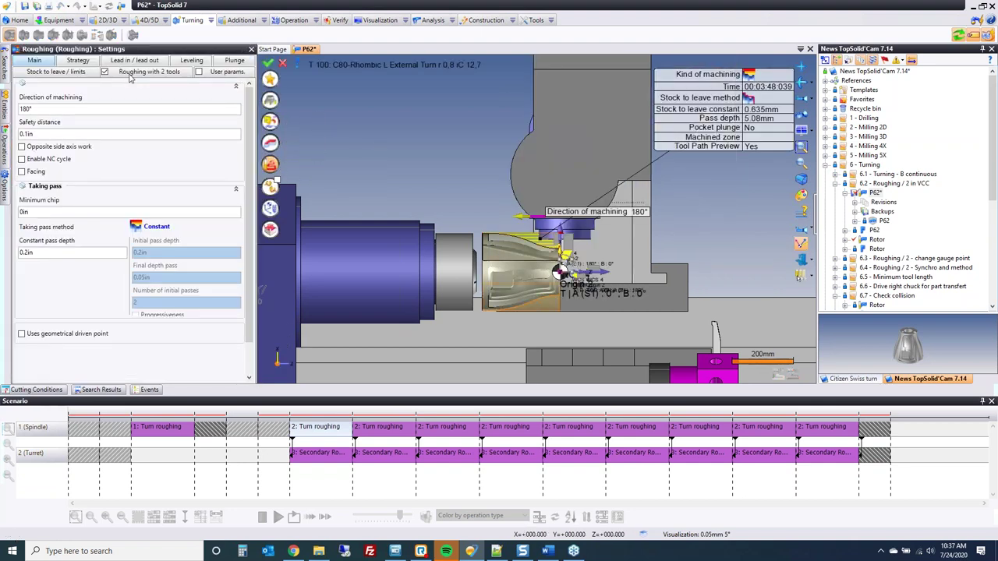
{"action": "left_click", "coordinate": [136, 73]}
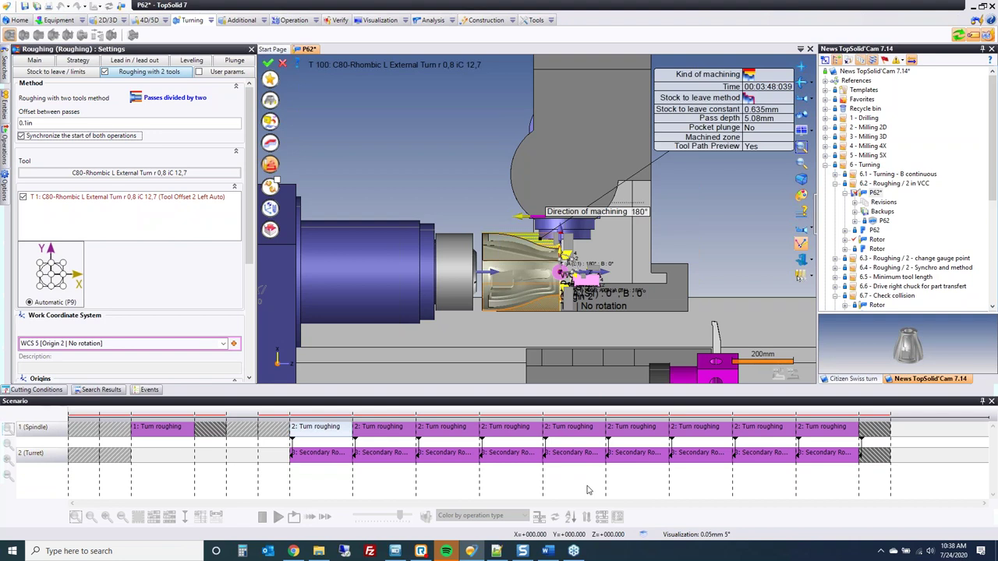
Adjust the T1 secondary tool row in the two-tool roughing settings and validate them.
{"action": "left_click", "coordinate": [83, 197]}
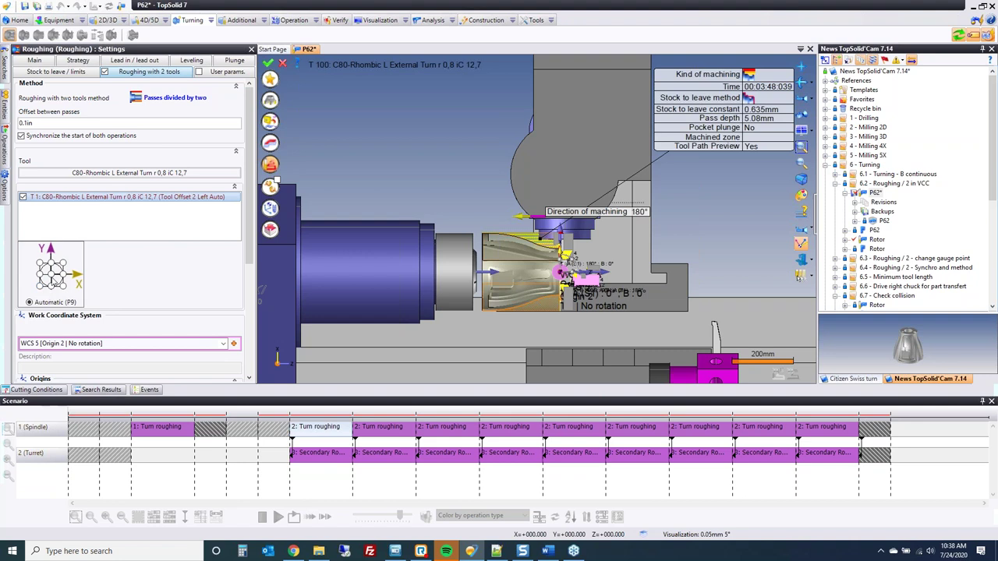
{"action": "left_click", "coordinate": [99, 205]}
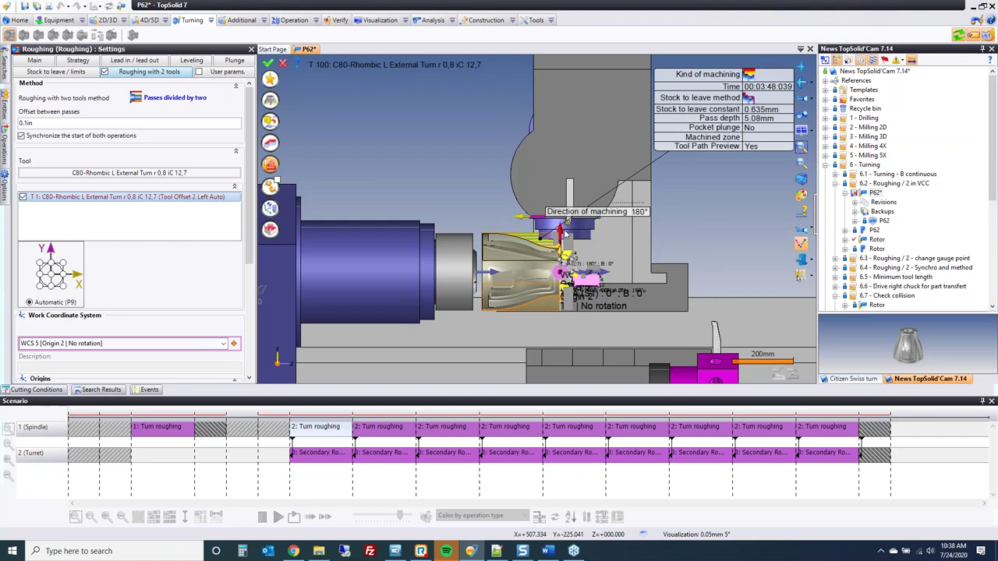
{"action": "left_click_drag", "start_coordinate": [567, 233], "coordinate": [417, 154]}
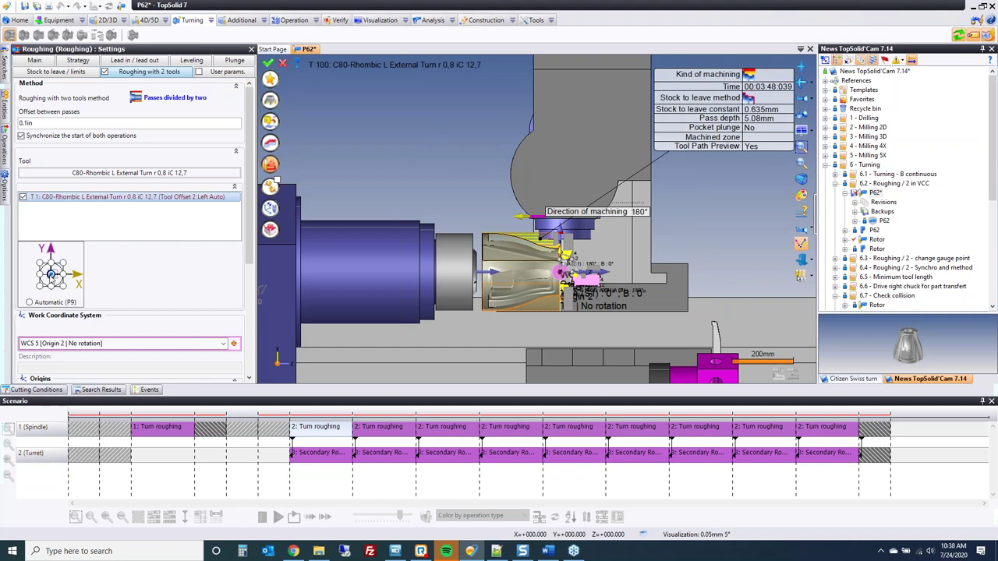
{"action": "left_click", "coordinate": [269, 62]}
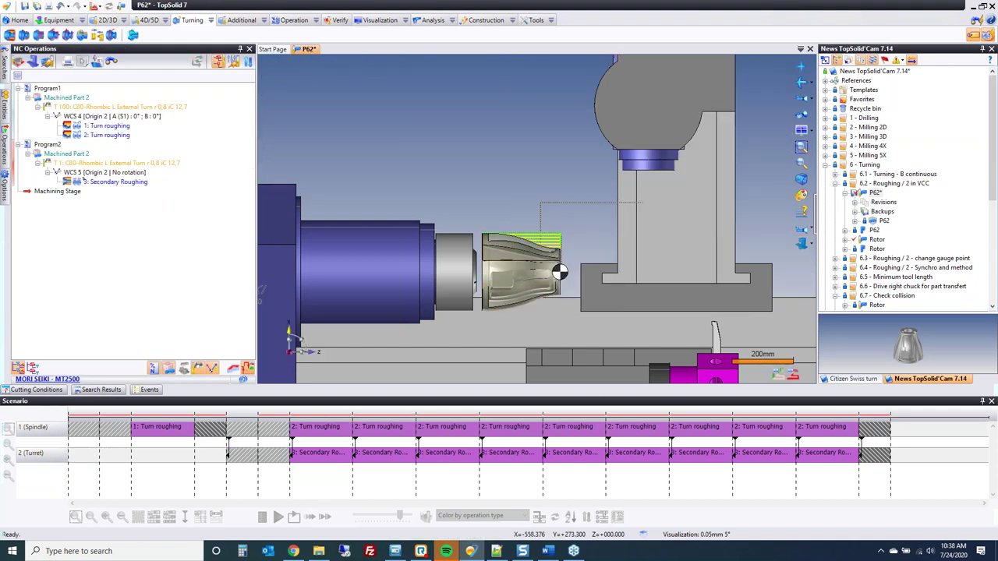
{"action": "left_click", "coordinate": [117, 182]}
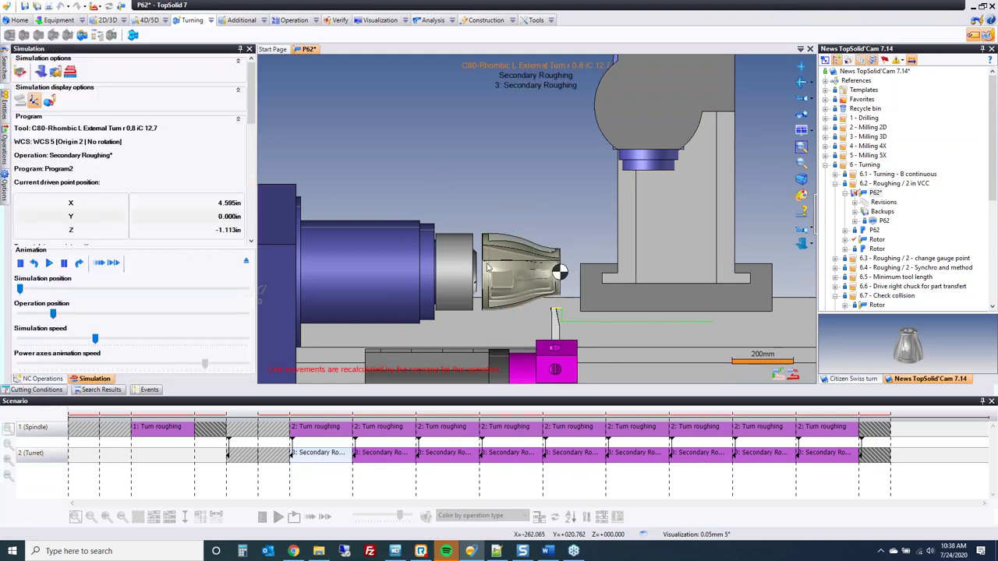
{"action": "scroll", "coordinate": [572, 313], "scroll_direction": "up", "scroll_amount": 10}
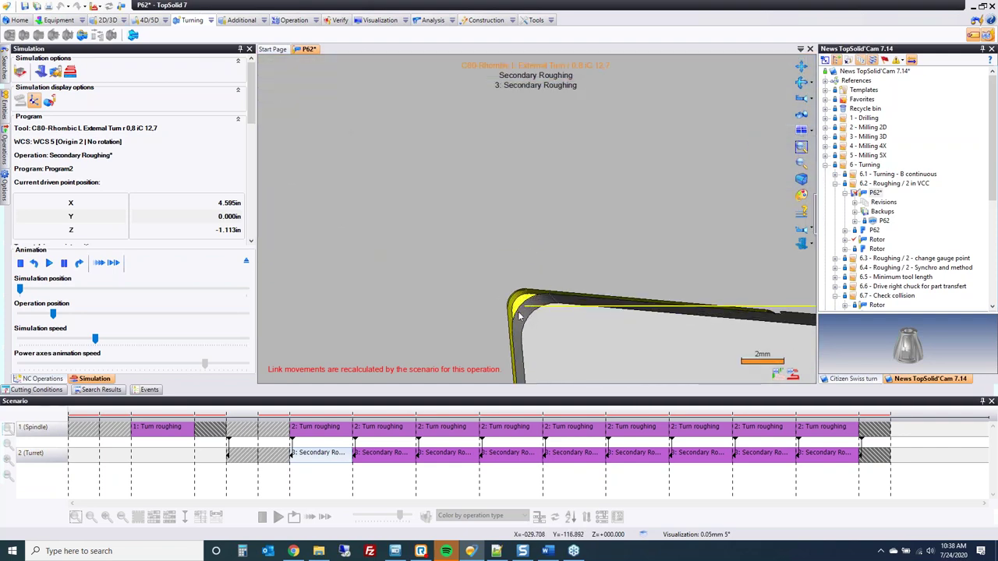
{"action": "scroll", "coordinate": [520, 316], "scroll_direction": "down", "scroll_amount": 10}
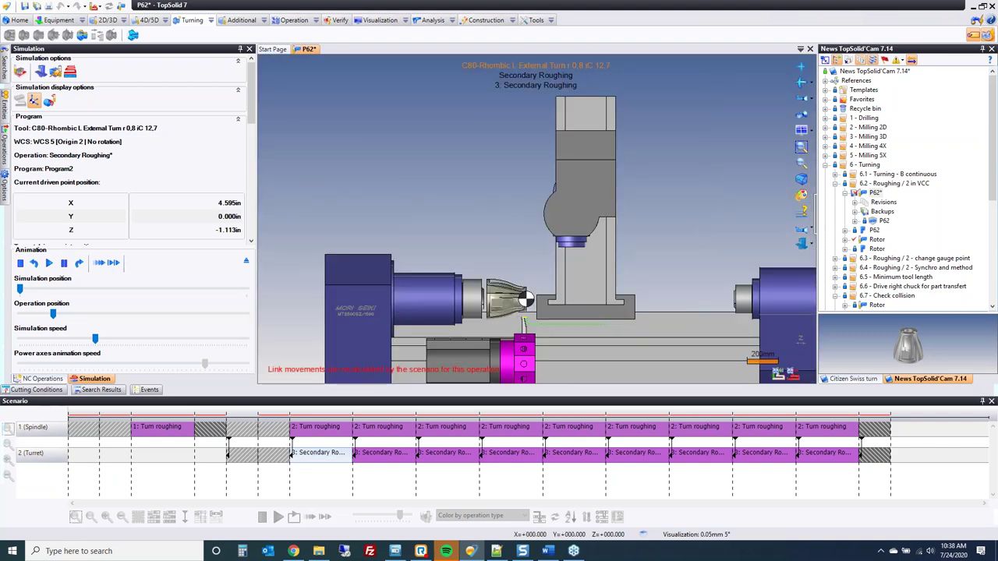
{"action": "left_click", "coordinate": [42, 378]}
{"action": "left_click", "coordinate": [313, 427]}
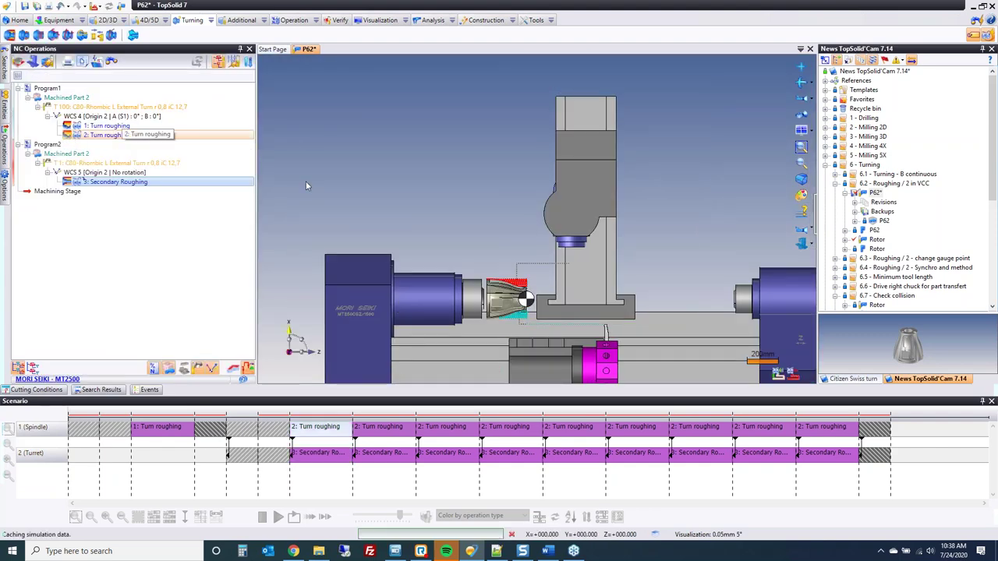
{"action": "scroll", "coordinate": [527, 282], "scroll_direction": "up", "scroll_amount": 5}
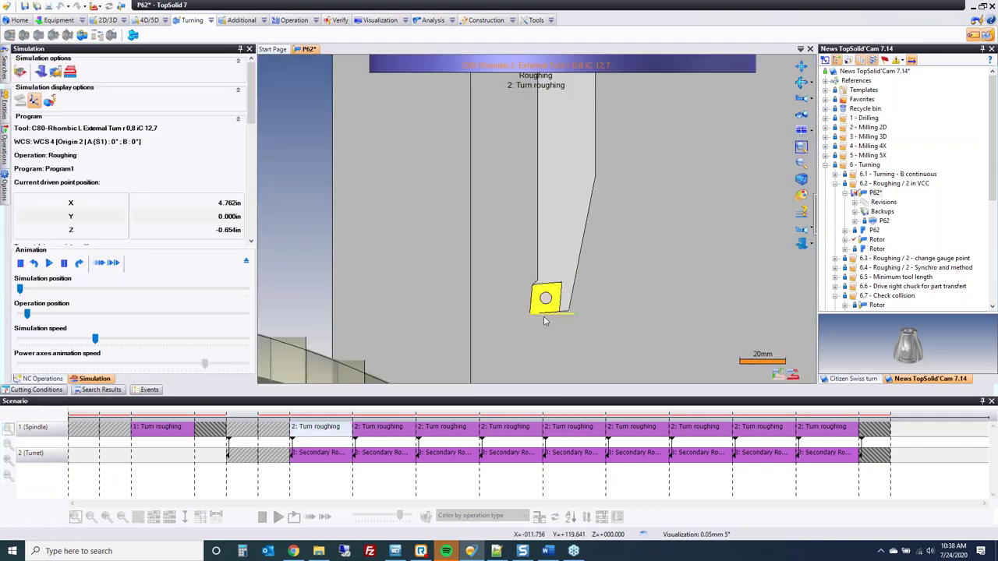
{"action": "scroll", "coordinate": [561, 327], "scroll_direction": "up", "scroll_amount": 6}
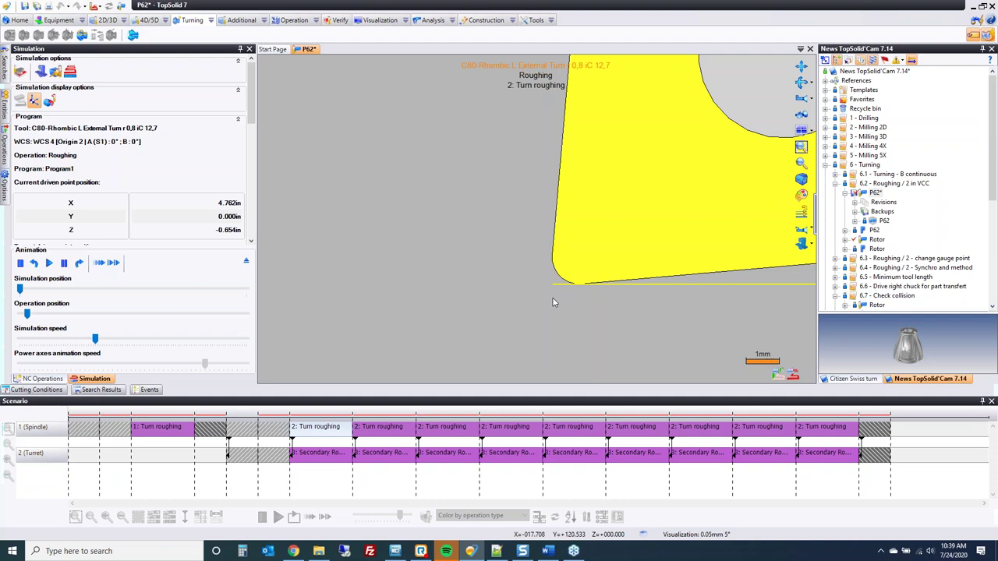
{"action": "scroll", "coordinate": [553, 302], "scroll_direction": "down", "scroll_amount": 8}
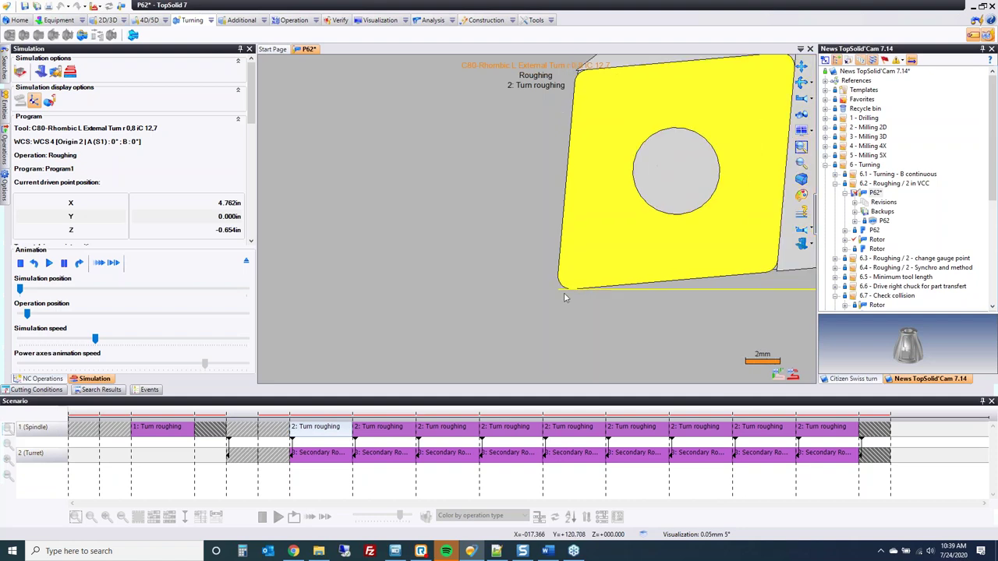
{"action": "middle_click_drag", "start_coordinate": [443, 306], "coordinate": [439, 255]}
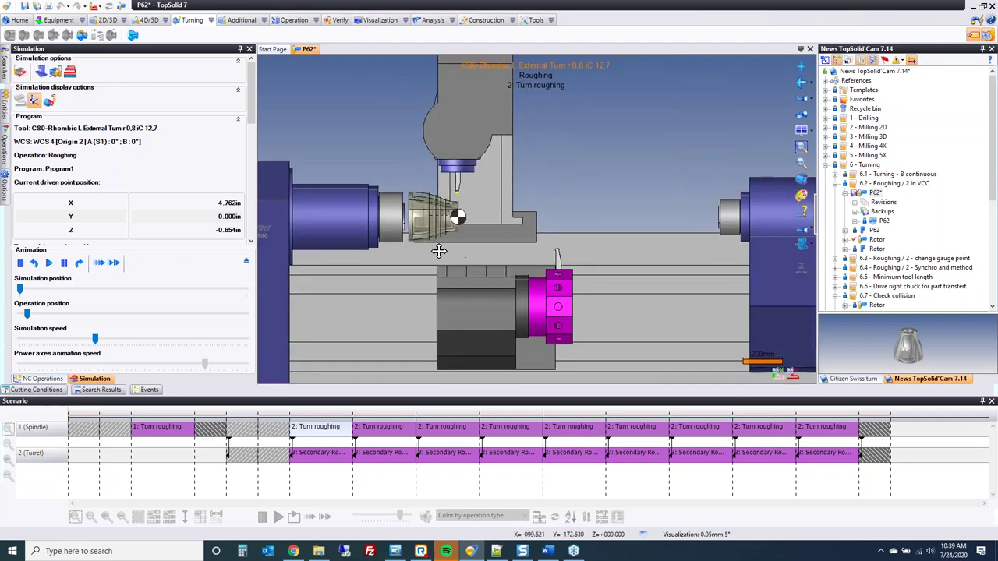
{"action": "key", "text": "Escape"}
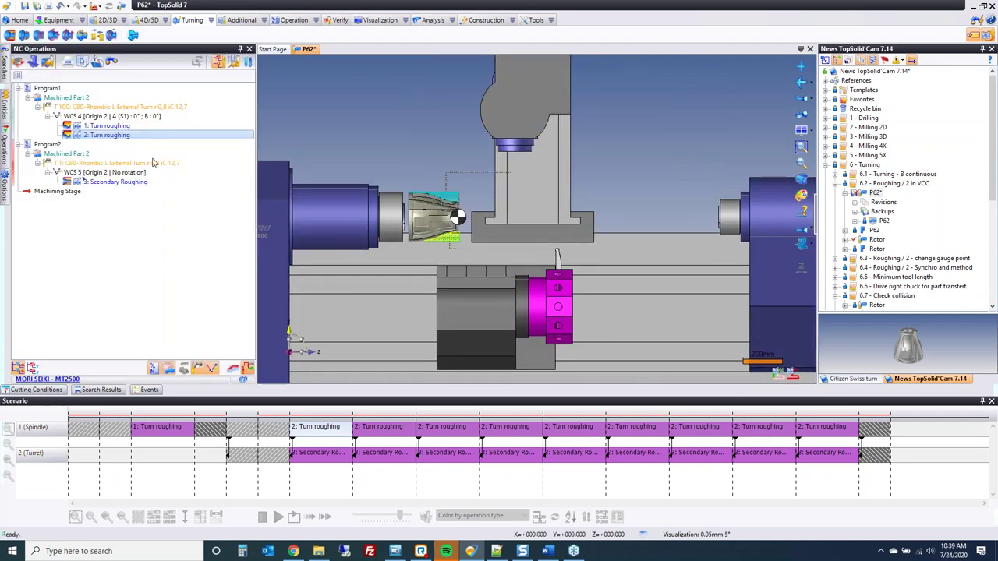
{"action": "double_click", "coordinate": [105, 135]}
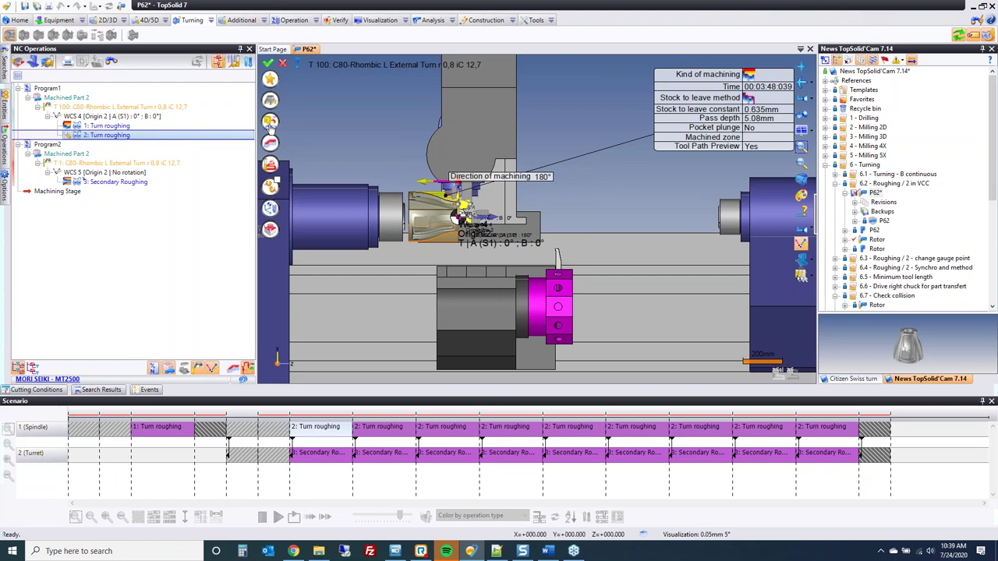
{"action": "left_click", "coordinate": [270, 121]}
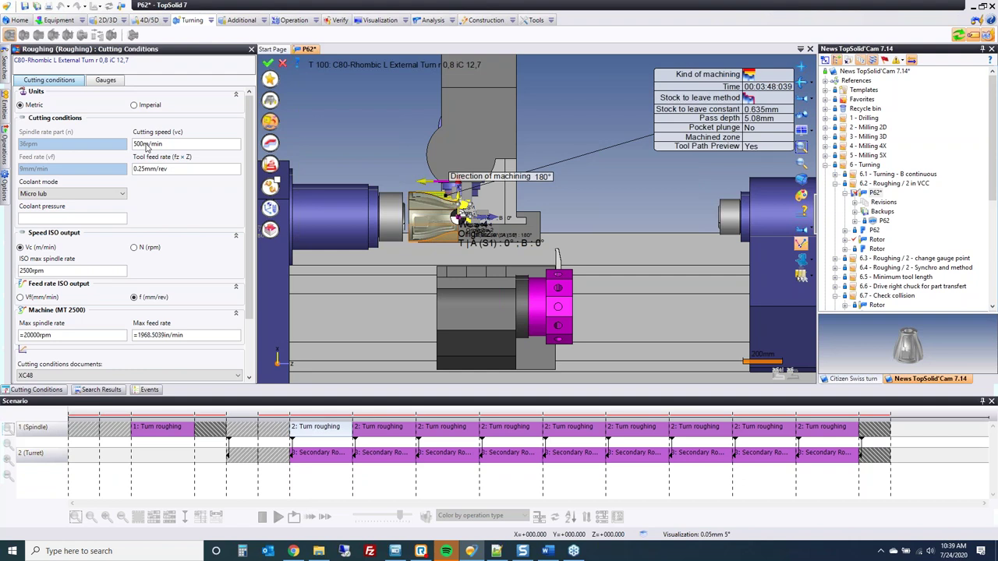
{"action": "left_click", "coordinate": [269, 62]}
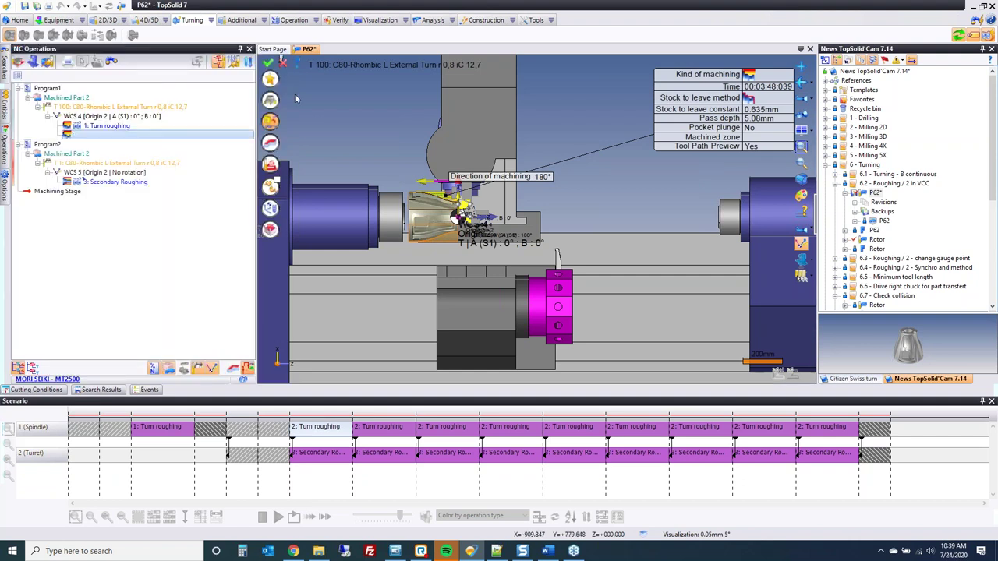
{"action": "left_click", "coordinate": [308, 51]}
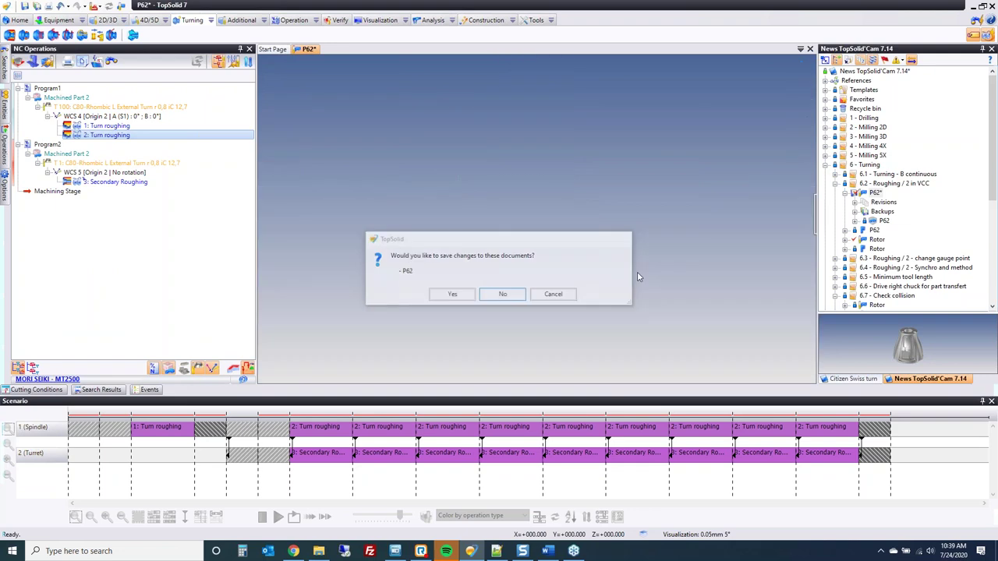
Close P62 without saving and open P66 finished from the 6.6 Drive right chuck example.
{"action": "left_click", "coordinate": [503, 294]}
{"action": "left_click", "coordinate": [835, 184]}
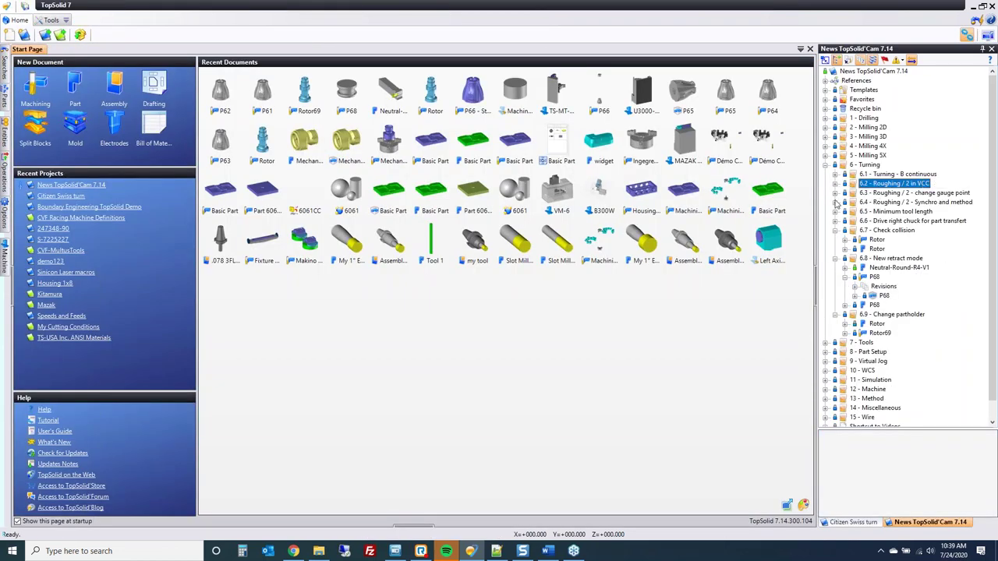
{"action": "left_click", "coordinate": [835, 223]}
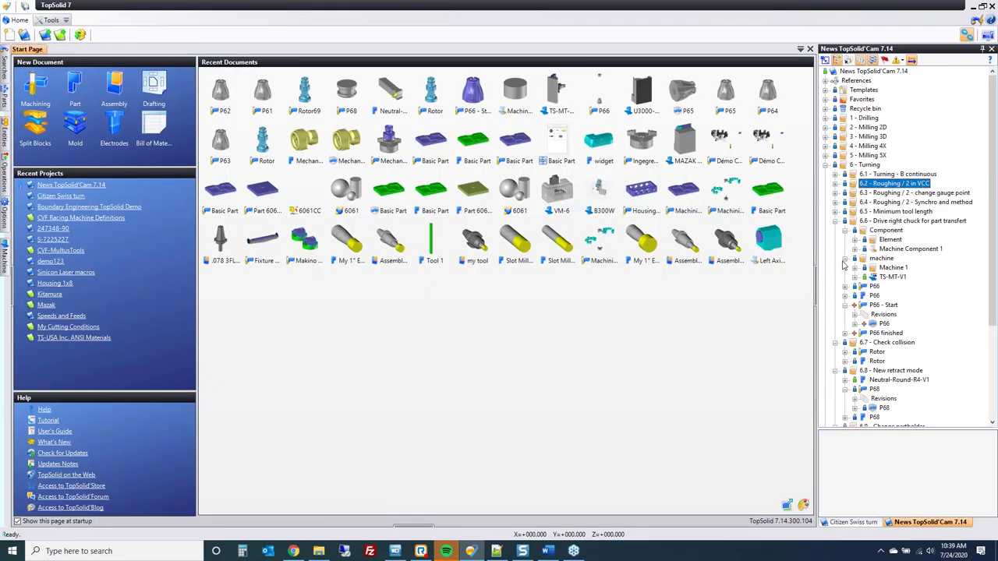
{"action": "left_click", "coordinate": [834, 343]}
{"action": "left_click", "coordinate": [835, 353]}
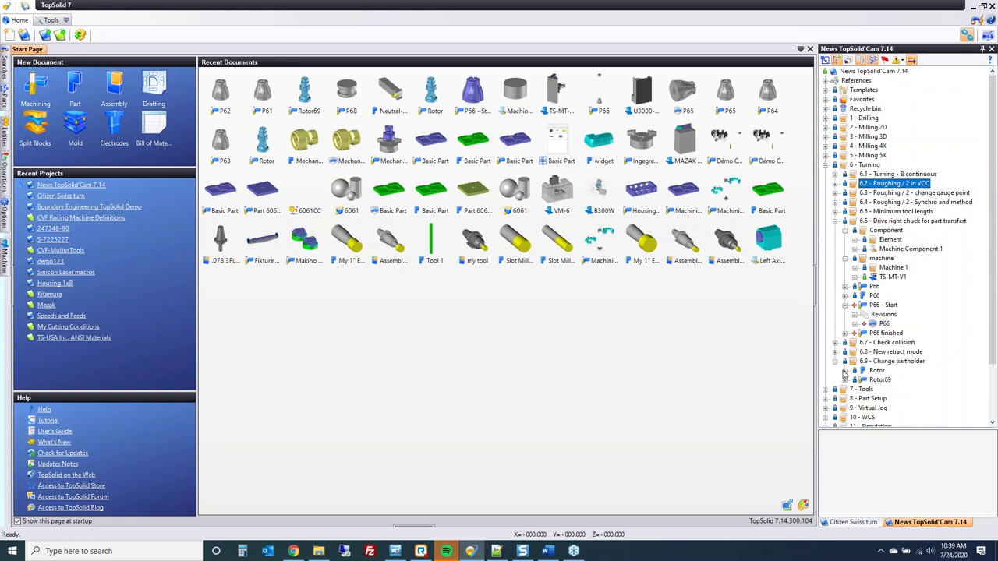
{"action": "left_click", "coordinate": [835, 362]}
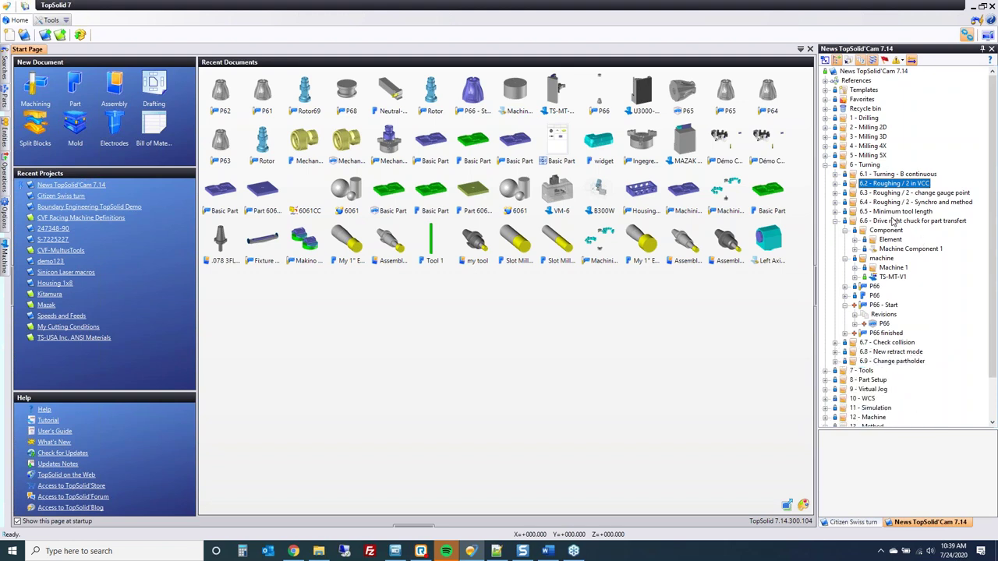
{"action": "left_click", "coordinate": [894, 222]}
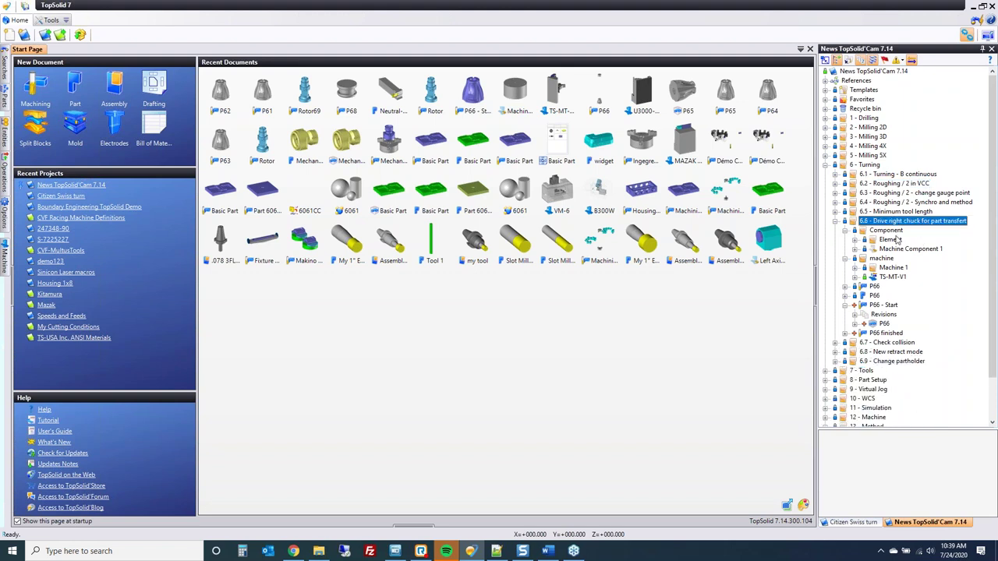
{"action": "left_click", "coordinate": [886, 334]}
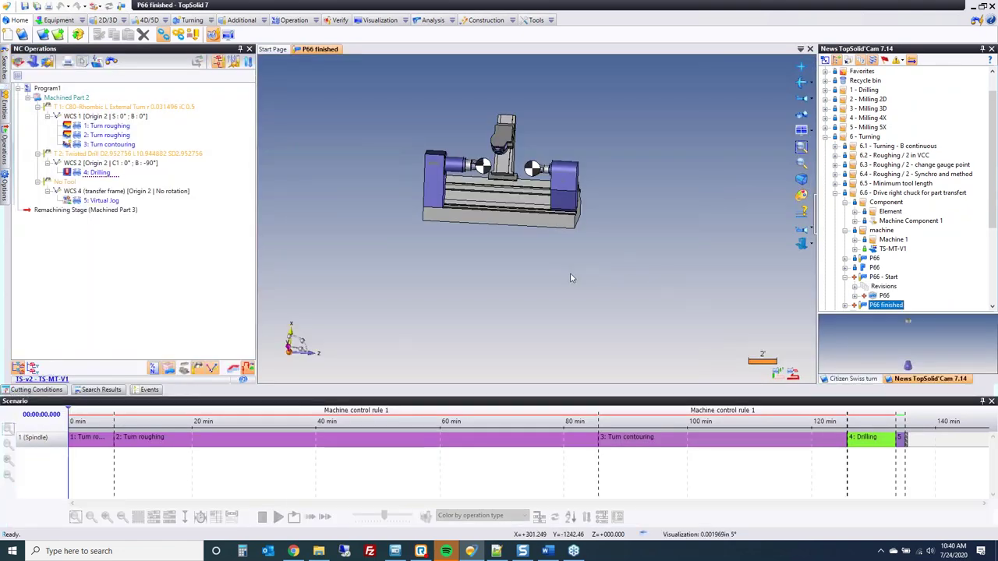
Watch the Virtual Jog simulation of the sub-spindle onto the part, then open Machine Component 1.
{"action": "scroll", "coordinate": [476, 139], "scroll_direction": "up", "scroll_amount": 8}
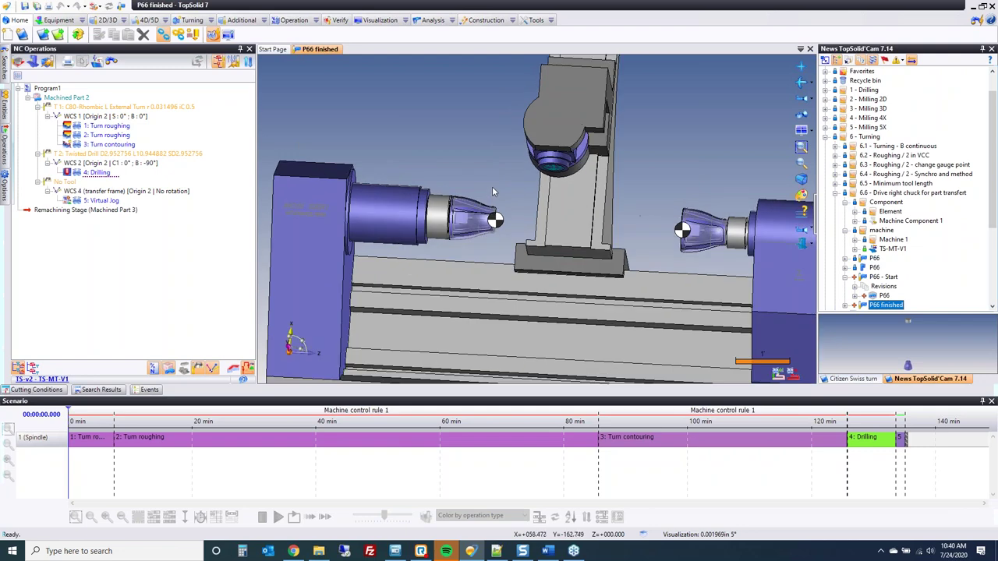
{"action": "middle_click_drag", "start_coordinate": [530, 249], "coordinate": [536, 274]}
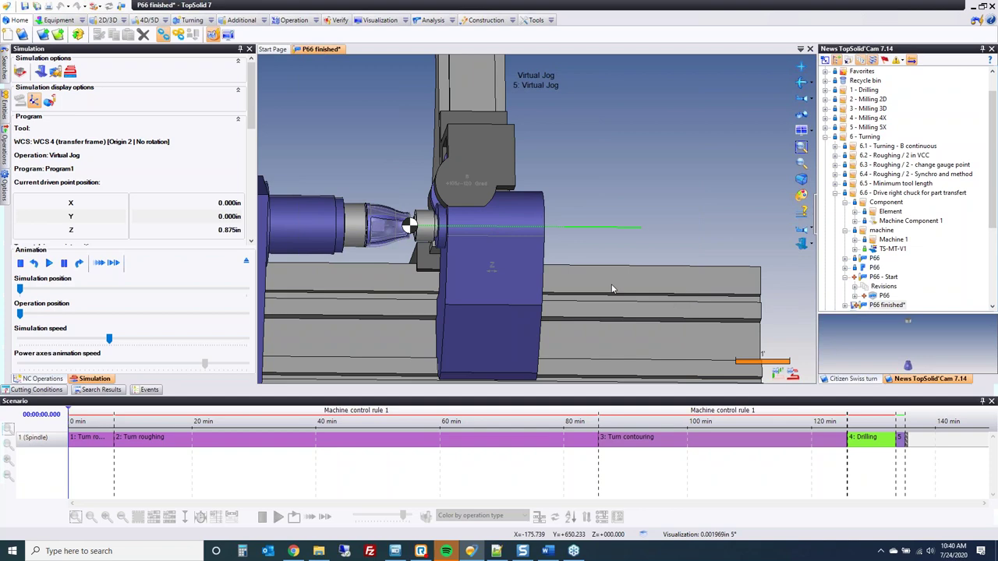
{"action": "scroll", "coordinate": [448, 224], "scroll_direction": "up", "scroll_amount": 2}
{"action": "scroll", "coordinate": [421, 223], "scroll_direction": "up", "scroll_amount": 2}
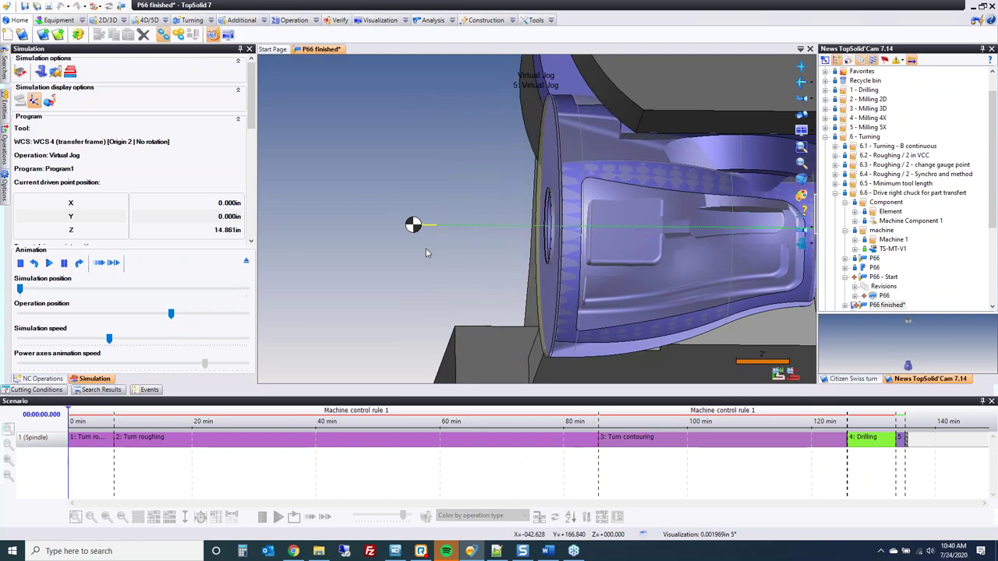
{"action": "scroll", "coordinate": [447, 162], "scroll_direction": "down", "scroll_amount": 5}
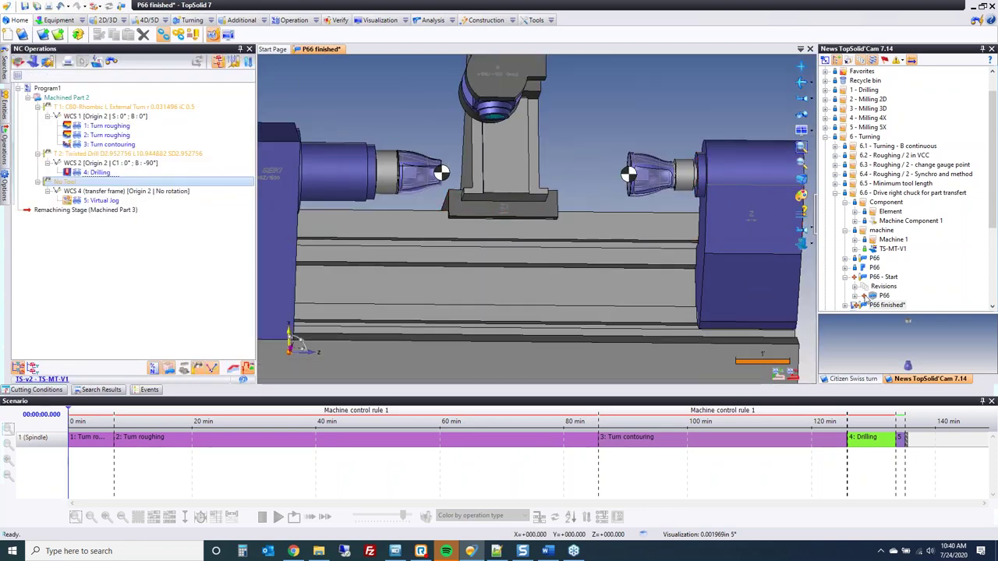
{"action": "scroll", "coordinate": [896, 289], "scroll_direction": "down", "scroll_amount": 2}
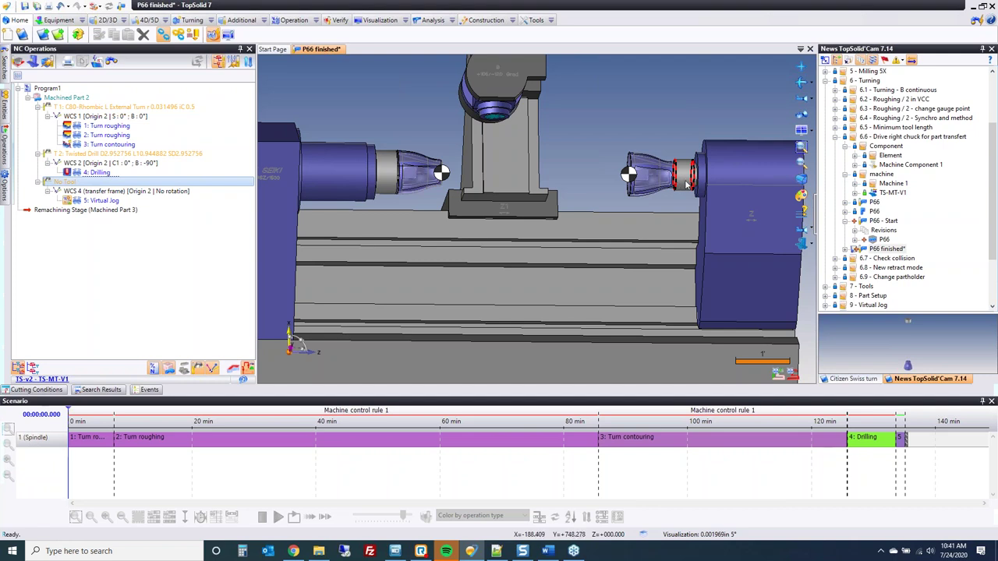
{"action": "double_click", "coordinate": [910, 165]}
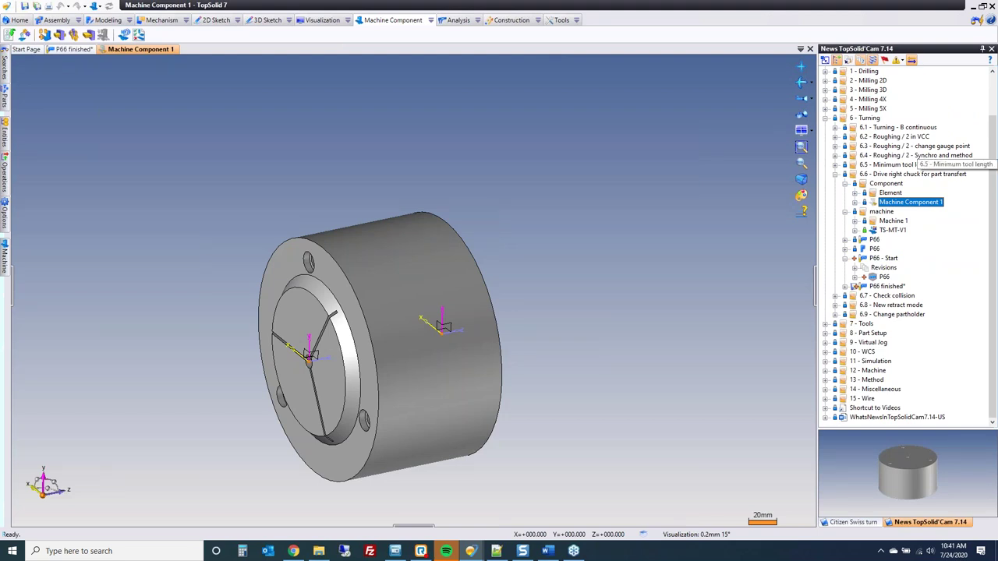
Create a new Advanced > Machine Component document in the Component folder.
{"action": "right_click", "coordinate": [885, 184]}
{"action": "left_click", "coordinate": [893, 244]}
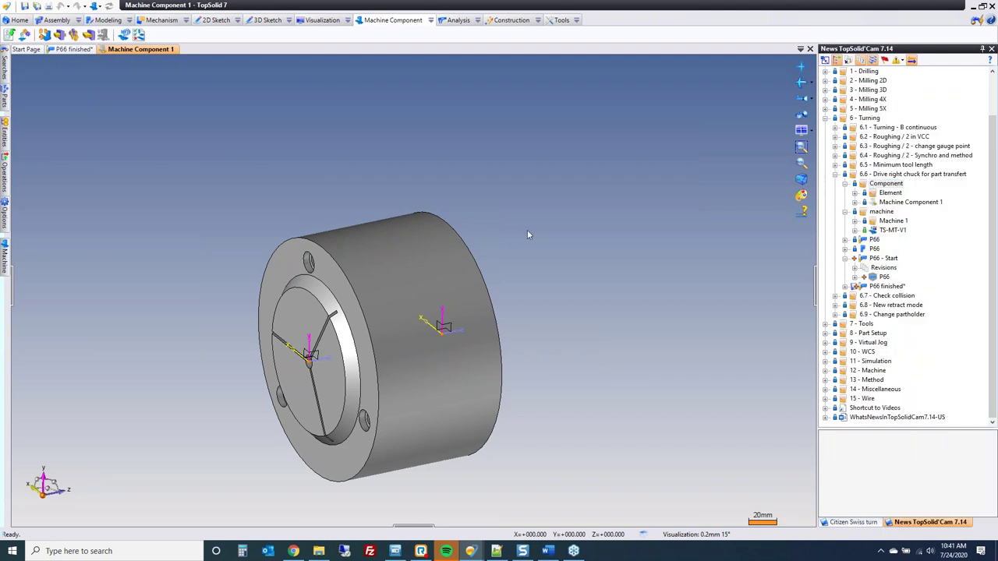
{"action": "left_click", "coordinate": [285, 188]}
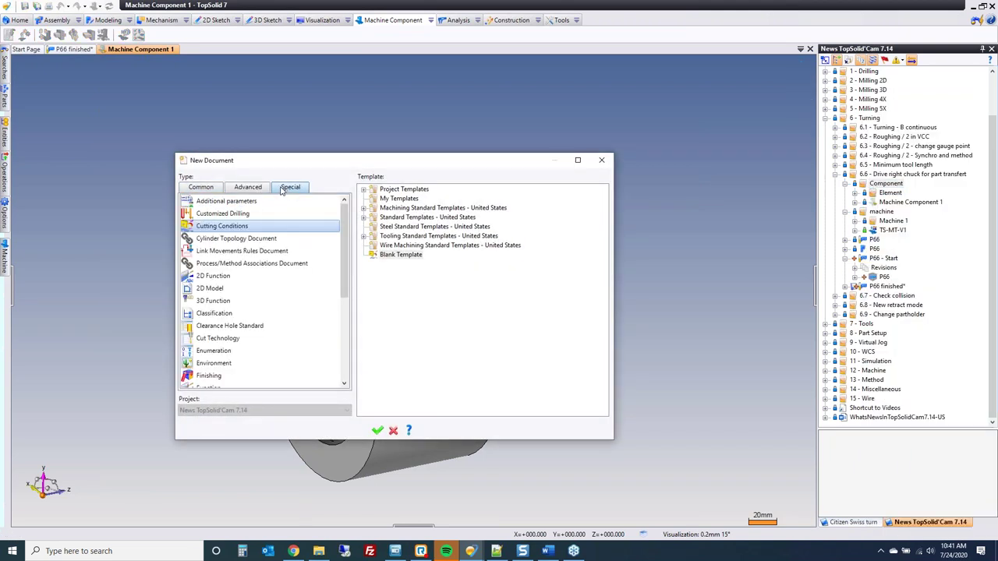
{"action": "scroll", "coordinate": [263, 230], "scroll_direction": "down", "scroll_amount": 4}
{"action": "scroll", "coordinate": [263, 230], "scroll_direction": "down", "scroll_amount": 1}
{"action": "left_click", "coordinate": [250, 189]}
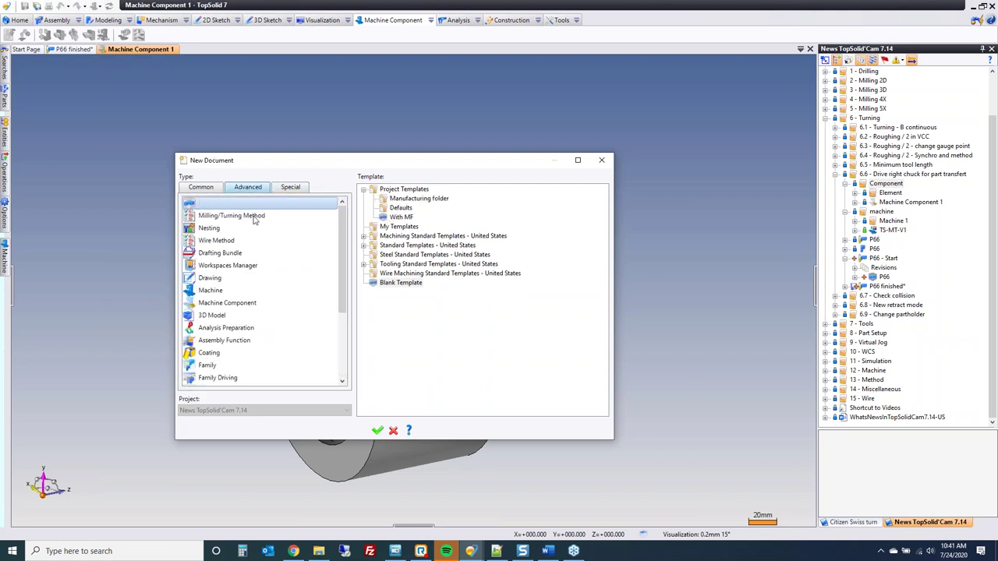
{"action": "left_click", "coordinate": [265, 303]}
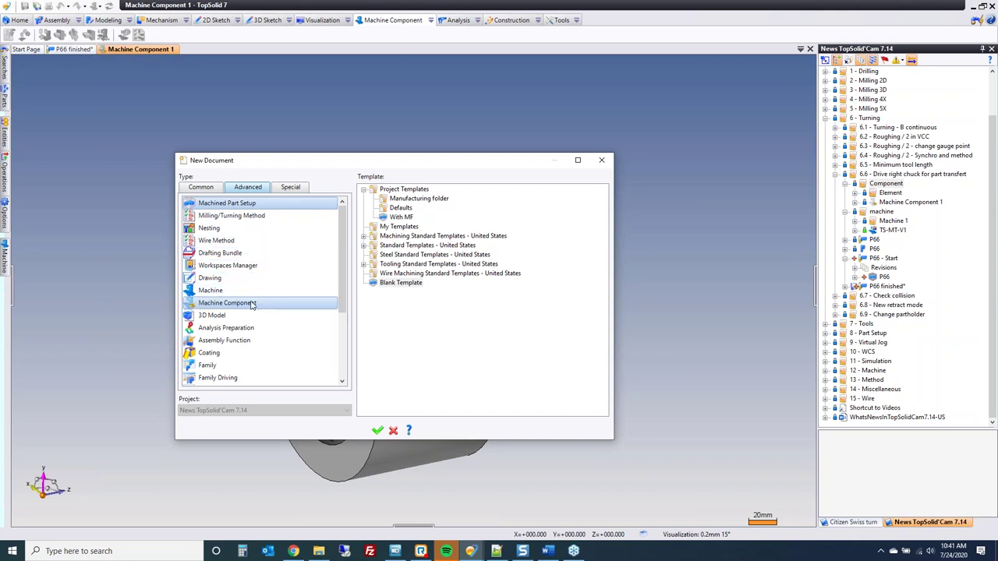
{"action": "left_click", "coordinate": [377, 430]}
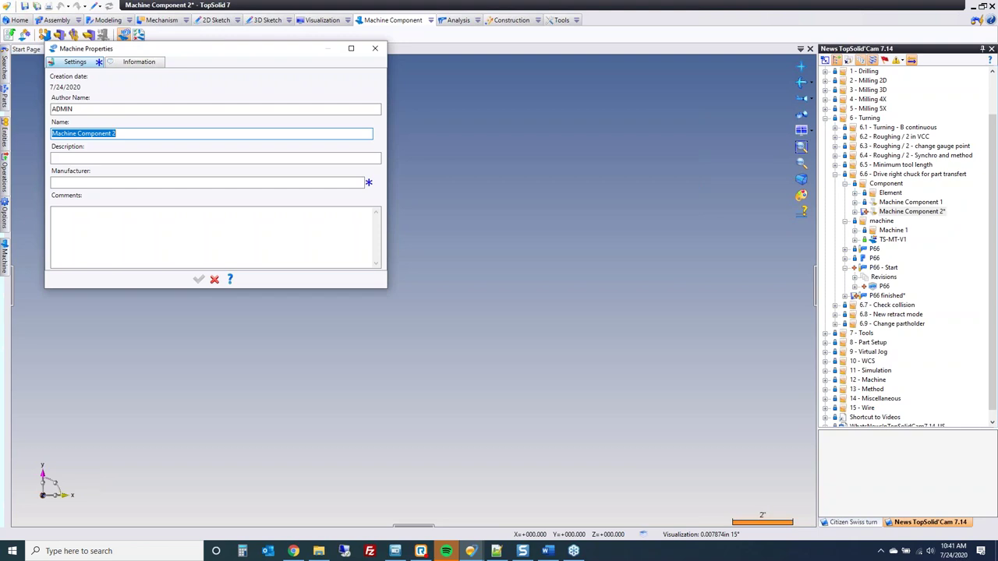
Name the component 'chuck', fill in the Manufacturer field, and confirm its properties.
{"action": "type", "text": "chu"}
{"action": "key", "text": "BackSpace"}
{"action": "key", "text": "BackSpace"}
{"action": "type", "text": "uck"}
{"action": "key", "text": "Tab"}
{"action": "key", "text": "Tab"}
{"action": "type", "text": "me"}
{"action": "left_click", "coordinate": [199, 279]}
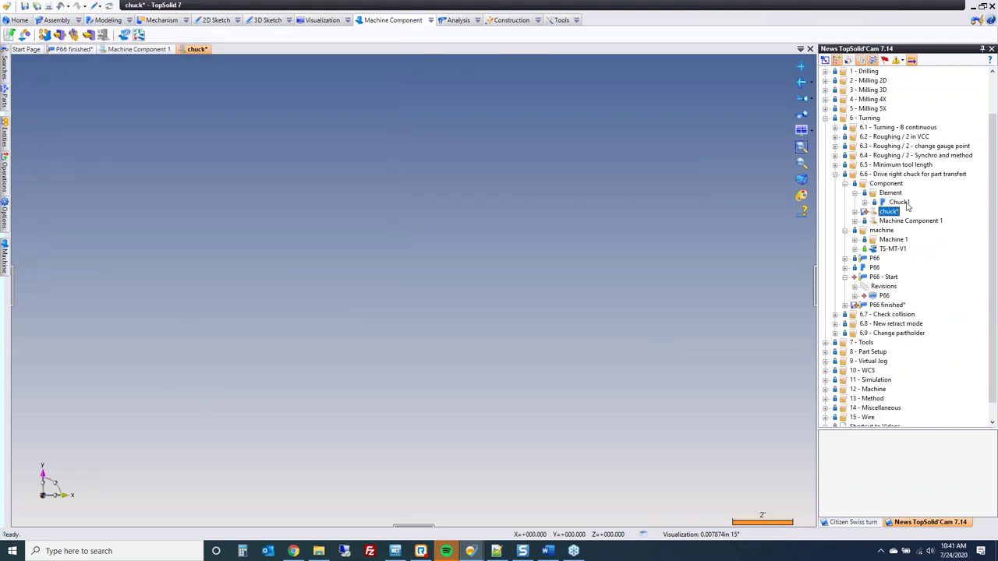
Place Chuck1 and add frames at the back face and jaw face centres, Z along the chuck axis.
{"action": "middle_click_drag", "start_coordinate": [423, 278], "coordinate": [560, 411]}
{"action": "scroll", "coordinate": [597, 361], "scroll_direction": "down", "scroll_amount": 5}
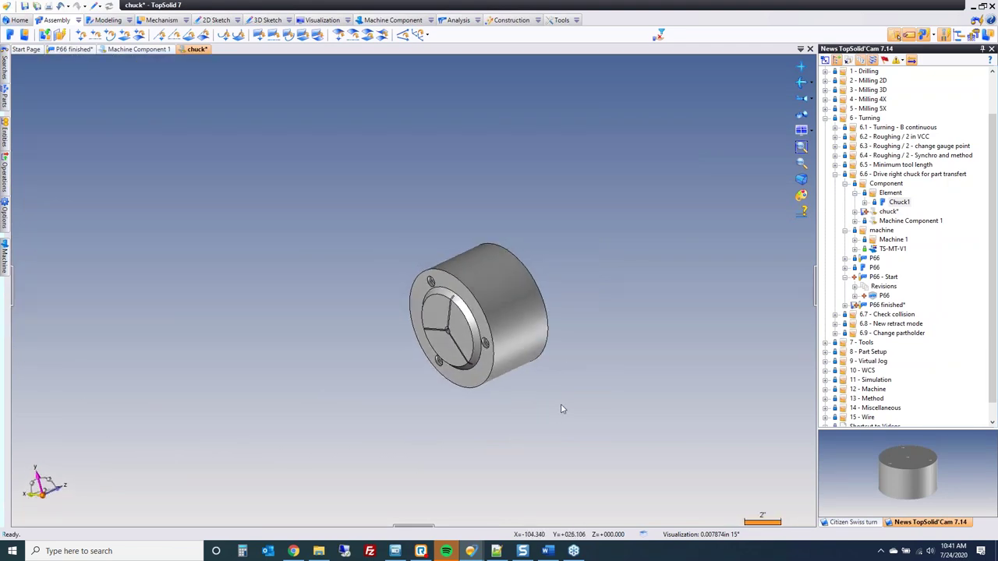
{"action": "left_click", "coordinate": [510, 19]}
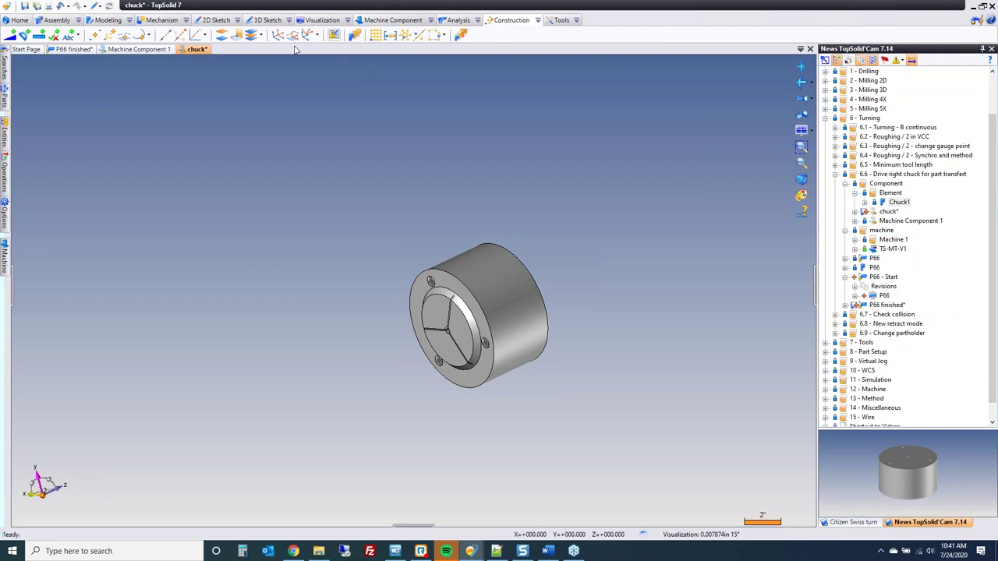
{"action": "left_click", "coordinate": [316, 35]}
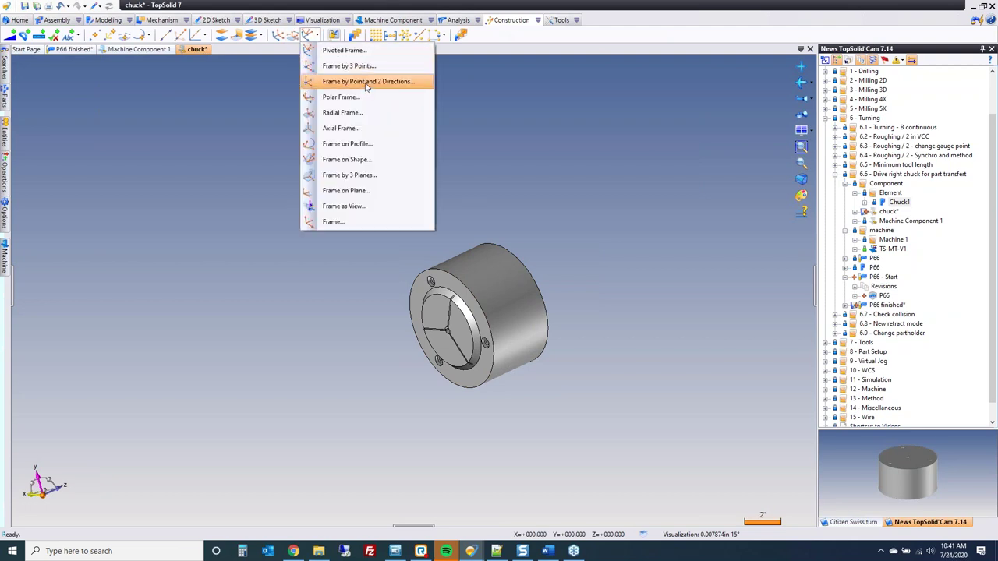
{"action": "left_click", "coordinate": [366, 82]}
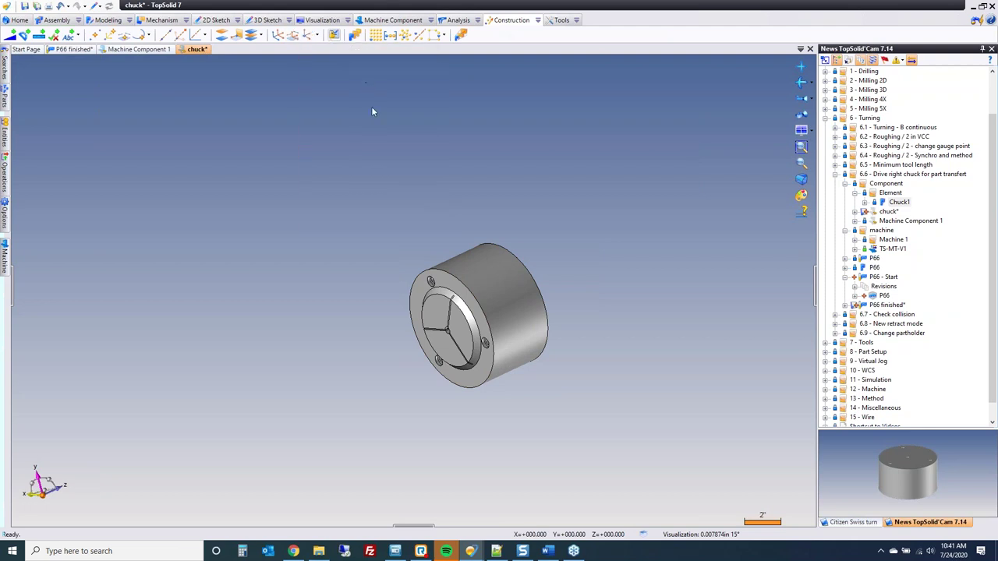
{"action": "left_click", "coordinate": [526, 255]}
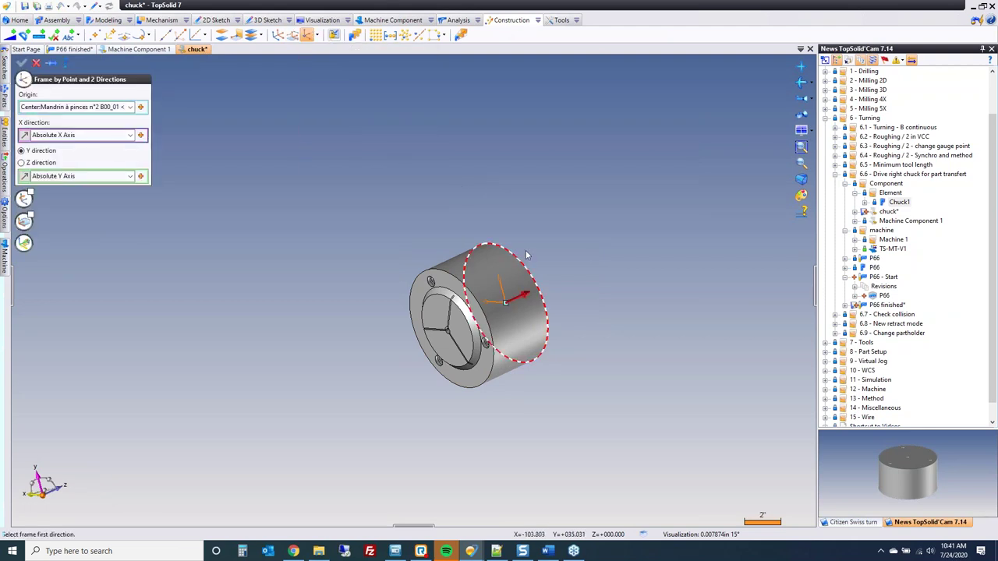
{"action": "left_click", "coordinate": [48, 164]}
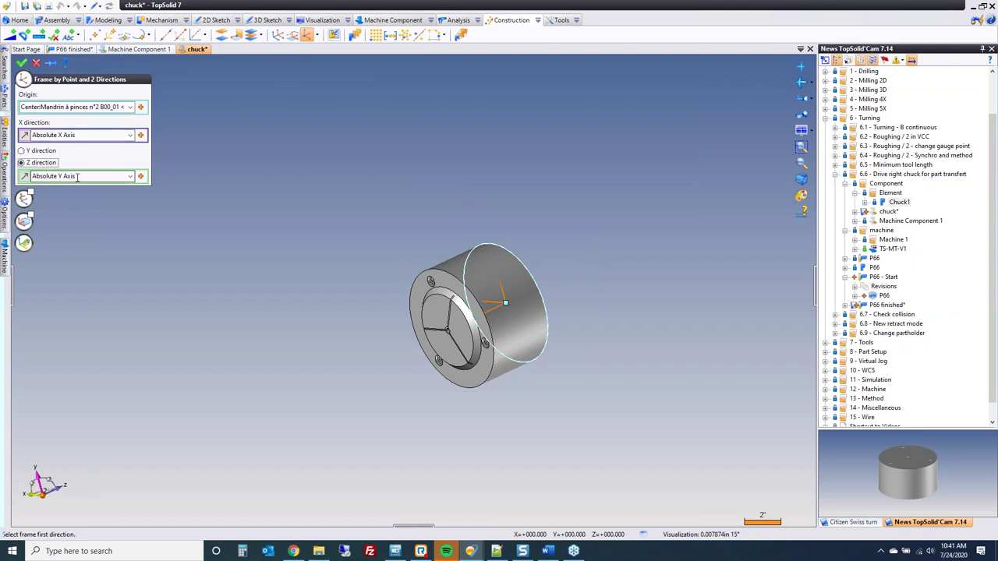
{"action": "left_click", "coordinate": [485, 269]}
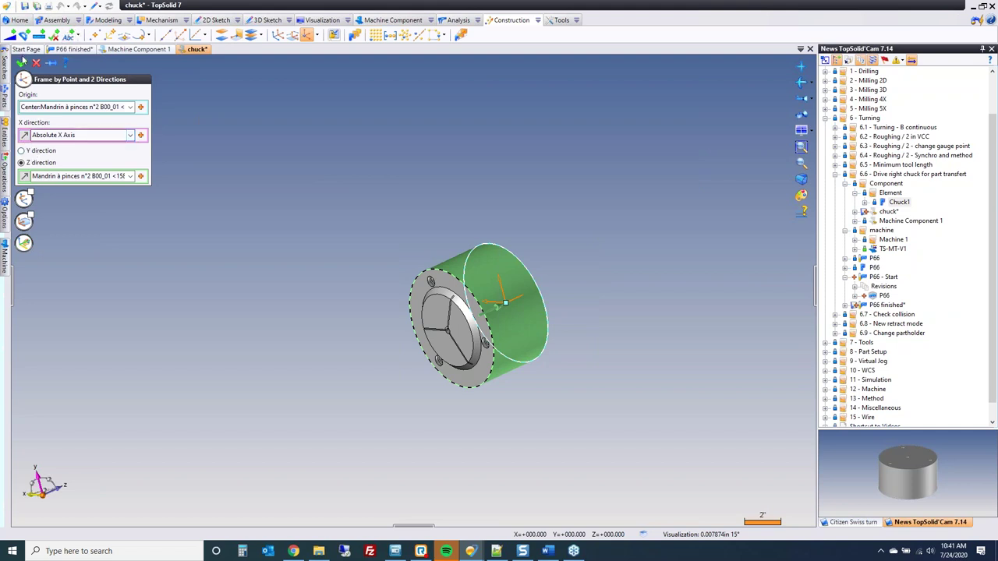
{"action": "left_click", "coordinate": [52, 63]}
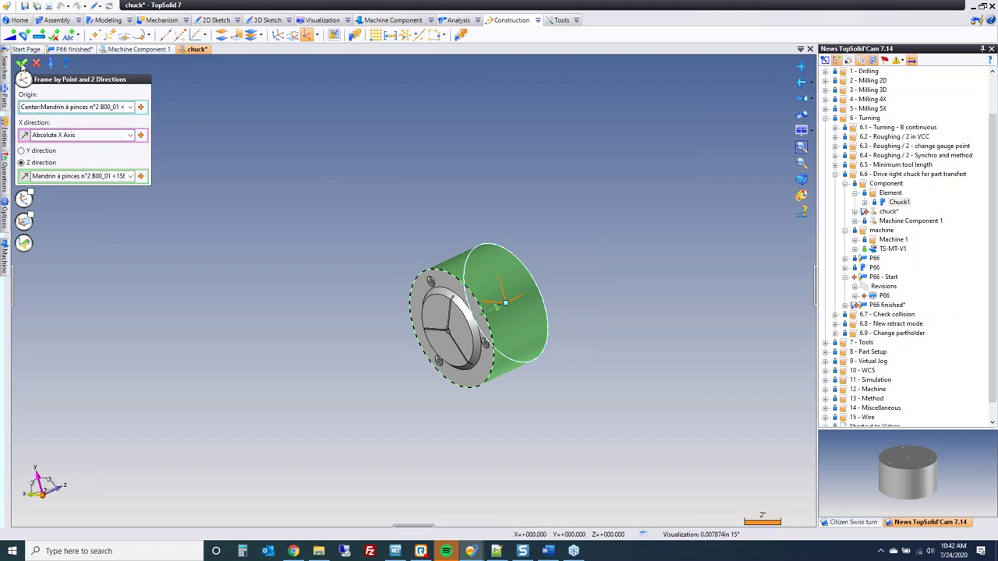
{"action": "left_click", "coordinate": [442, 300]}
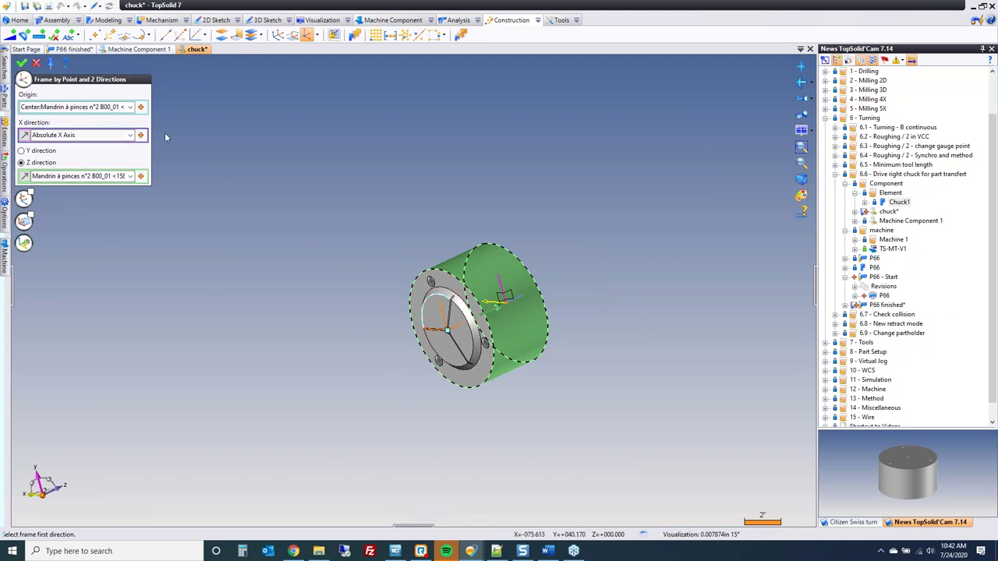
{"action": "left_click", "coordinate": [21, 62]}
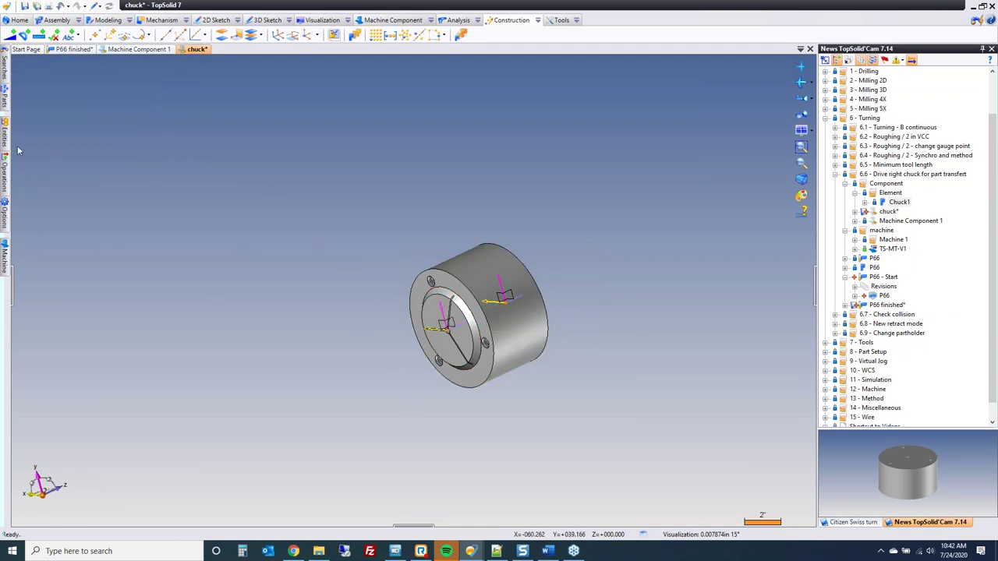
Rename Frame 1 to 'Spindle Frame' in the pinned Entities list.
{"action": "left_click", "coordinate": [4, 139]}
{"action": "left_click", "coordinate": [99, 49]}
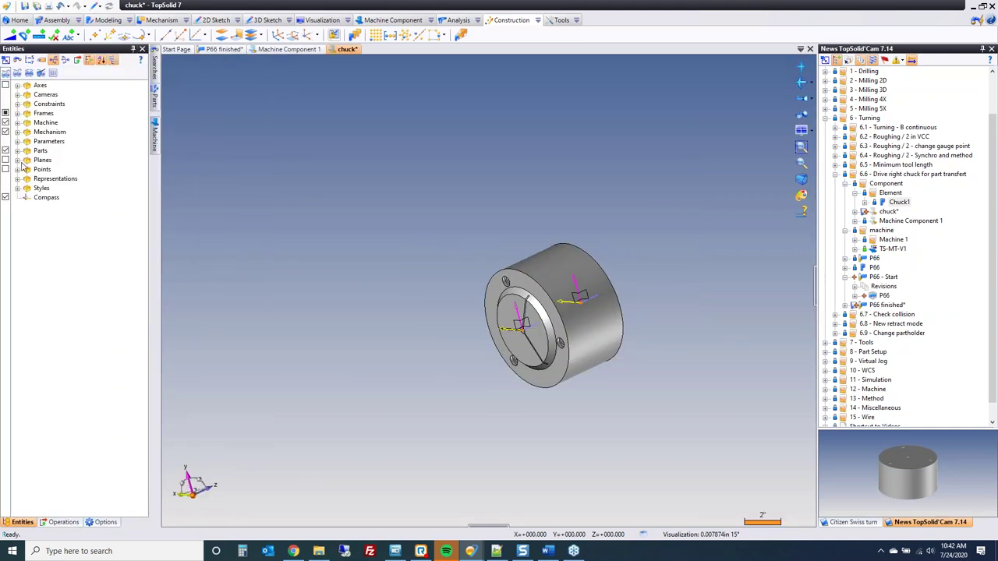
{"action": "left_click", "coordinate": [16, 114]}
{"action": "left_click", "coordinate": [53, 133]}
{"action": "left_click", "coordinate": [53, 133]}
{"action": "type", "text": "Spindle"}
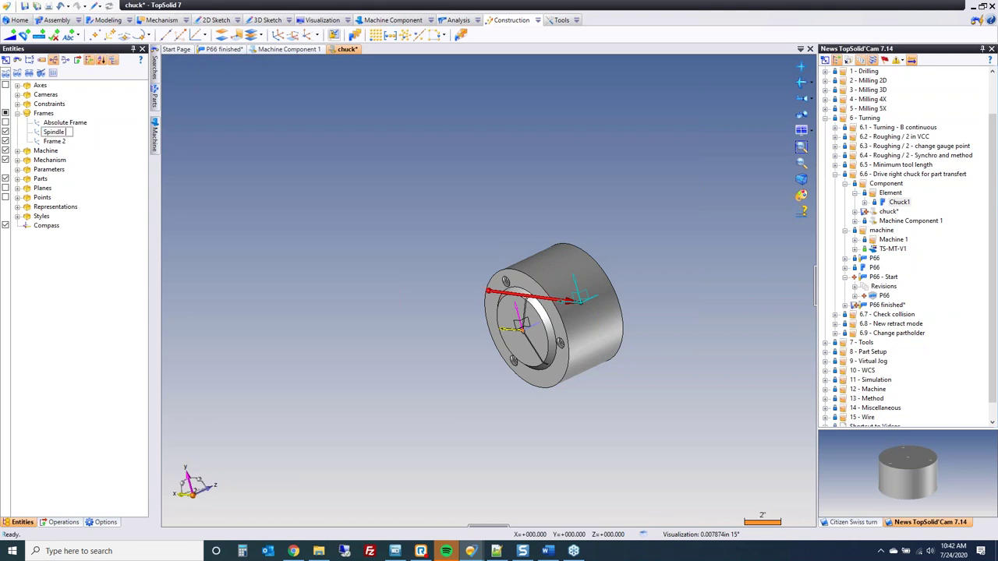
{"action": "type", "text": " Frame"}
{"action": "key", "text": "Return"}
Rename Frame 2 to 'Transfer Frame' and check where both frames sit on the chuck.
{"action": "left_click", "coordinate": [55, 133]}
{"action": "left_click", "coordinate": [54, 132]}
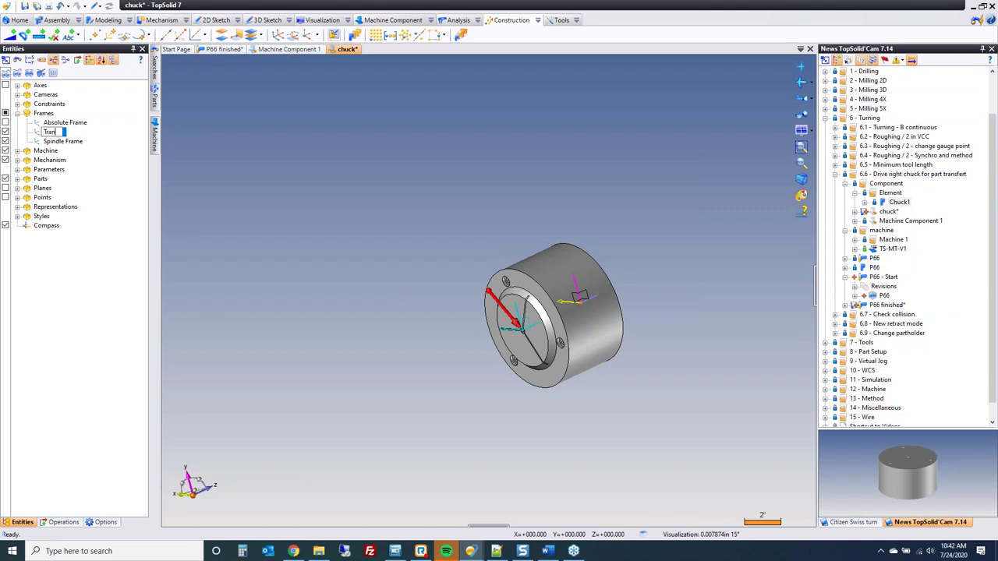
{"action": "type", "text": "Transfer Frame"}
{"action": "key", "text": "Return"}
{"action": "left_click", "coordinate": [62, 141]}
{"action": "left_click", "coordinate": [62, 132]}
{"action": "left_click", "coordinate": [62, 141]}
{"action": "left_click", "coordinate": [63, 132]}
{"action": "left_click", "coordinate": [280, 214]}
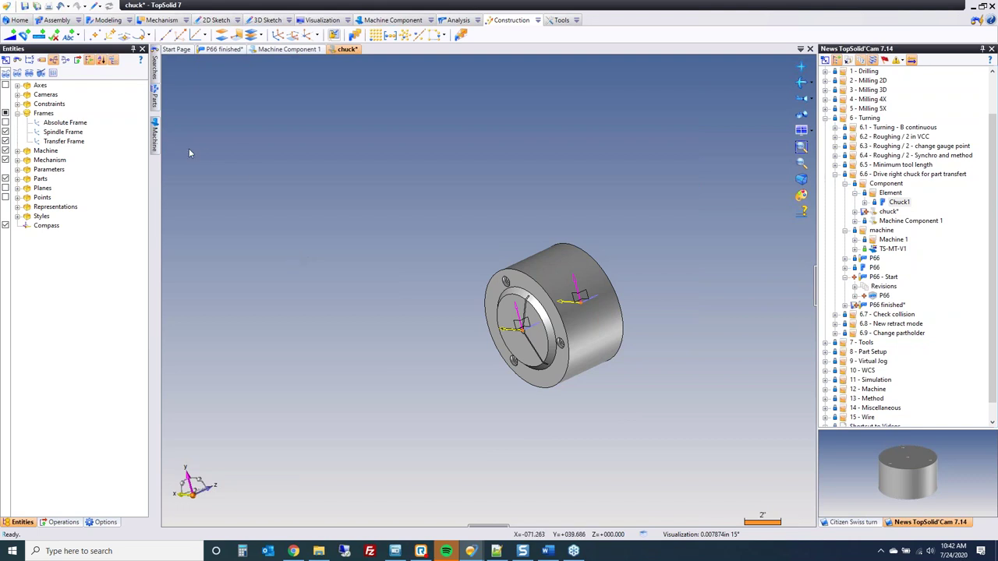
Pin the Machine tree, expand Elements to select Ground, and switch to Preparation Stage.
{"action": "left_click", "coordinate": [154, 134]}
{"action": "left_click", "coordinate": [249, 49]}
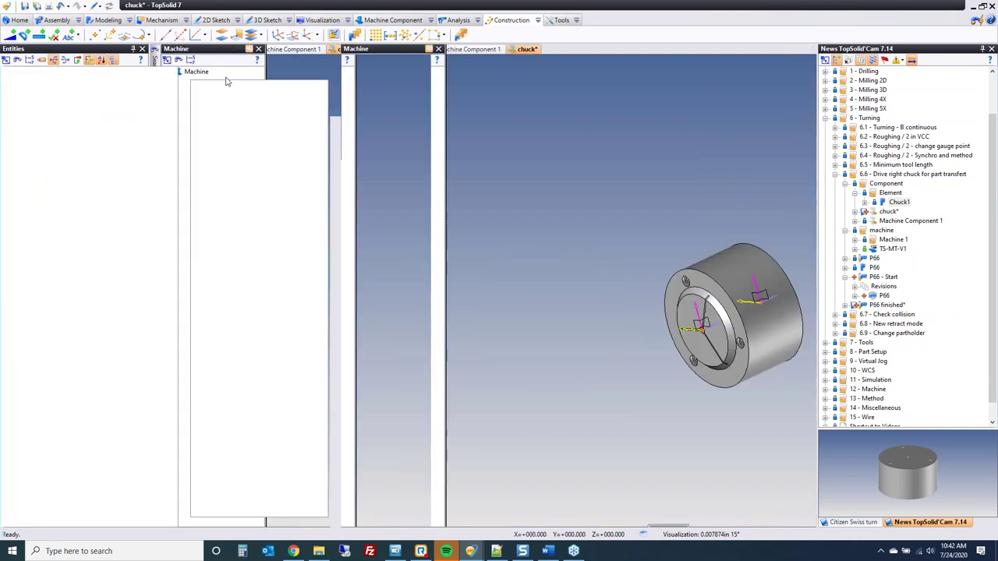
{"action": "left_click", "coordinate": [6, 71]}
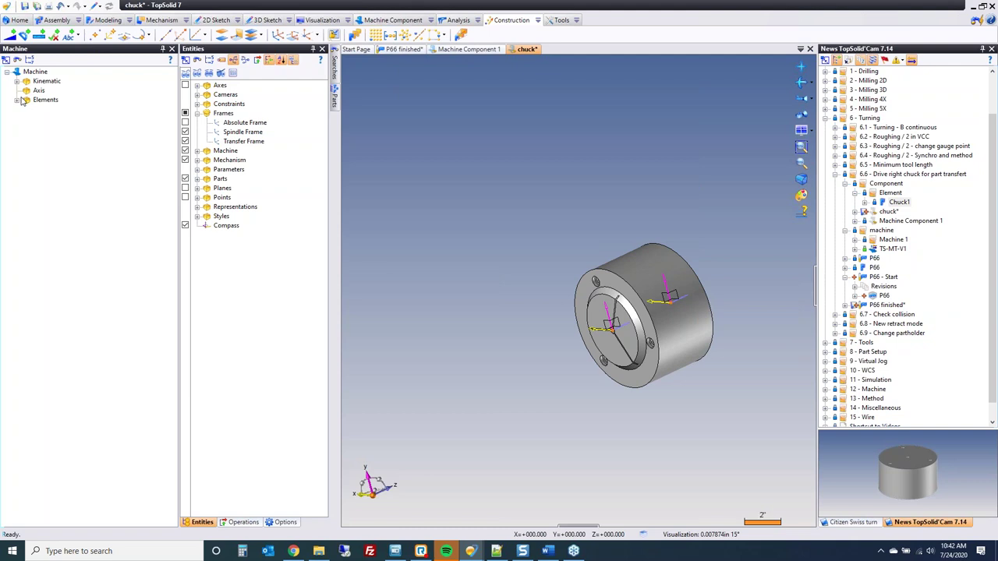
{"action": "left_click", "coordinate": [17, 100]}
{"action": "left_click", "coordinate": [53, 109]}
{"action": "left_click", "coordinate": [94, 6]}
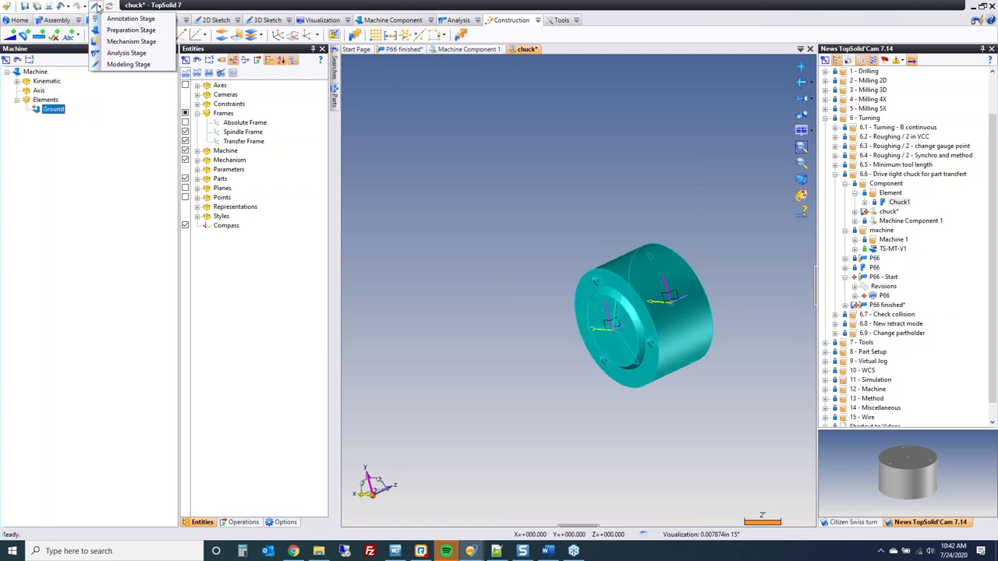
{"action": "left_click", "coordinate": [101, 30]}
Preview Ground as a Drivable part holder, viewing its accessory and part holder tabs, then close.
{"action": "right_click", "coordinate": [53, 109]}
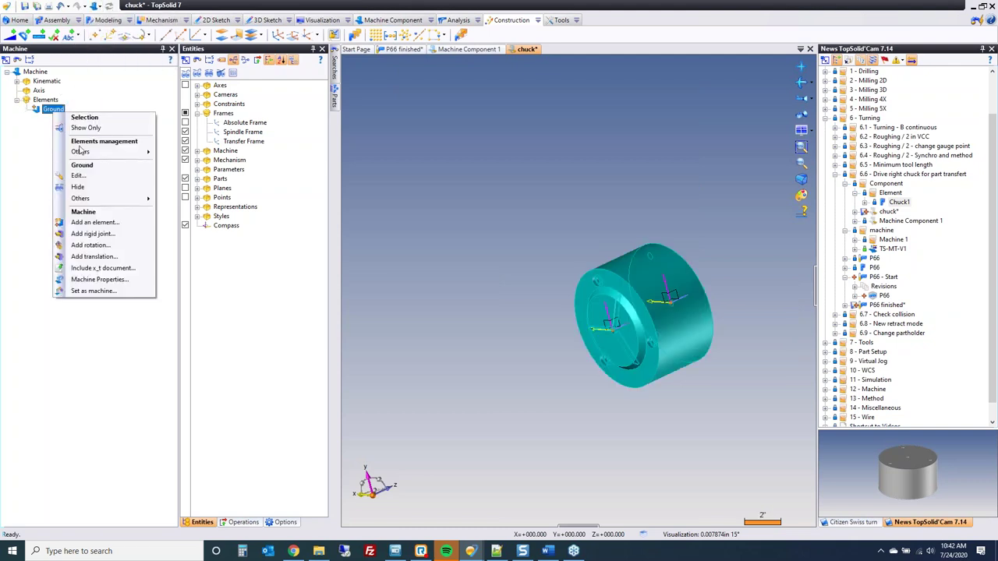
{"action": "left_click", "coordinate": [82, 176]}
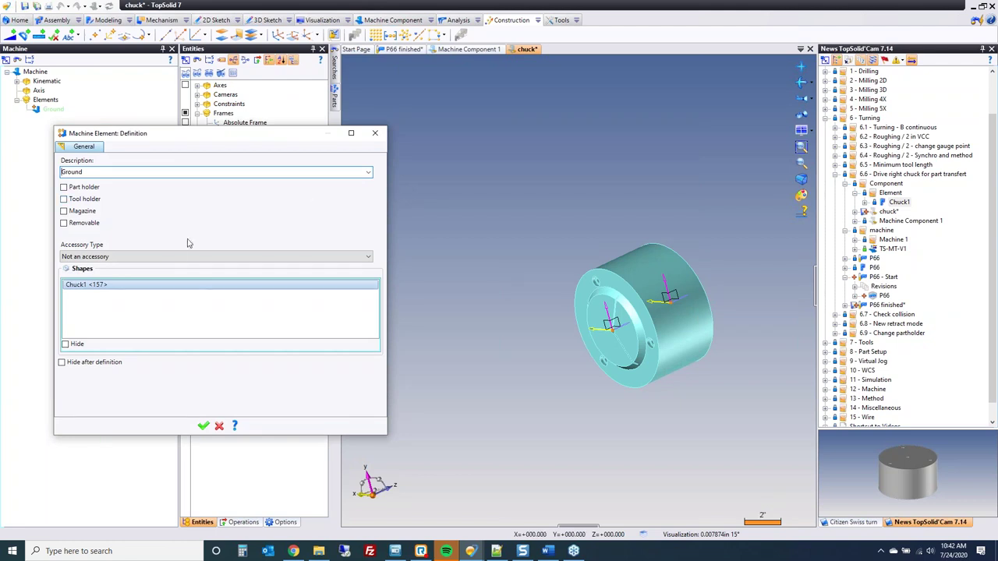
{"action": "left_click", "coordinate": [177, 260]}
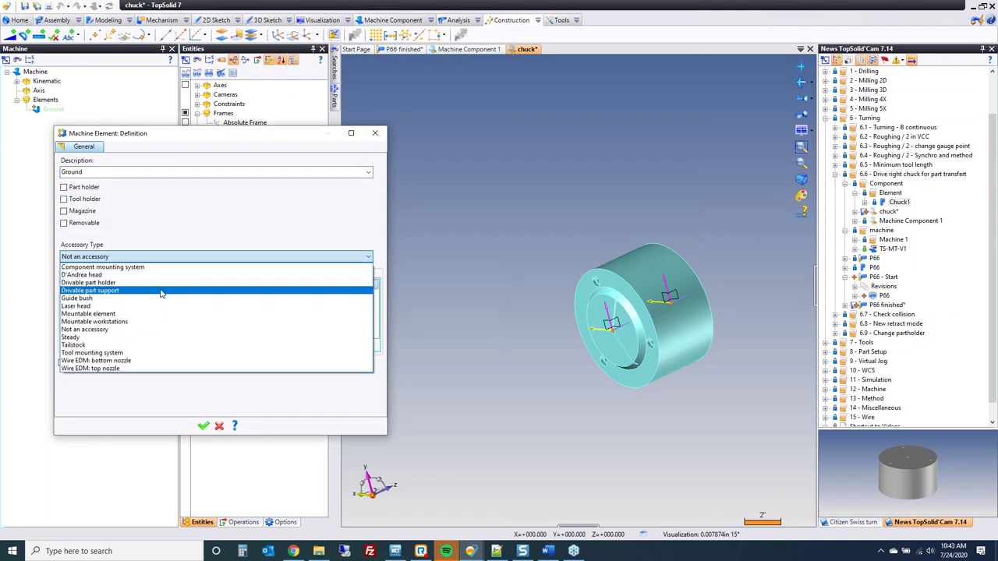
{"action": "left_click", "coordinate": [162, 283]}
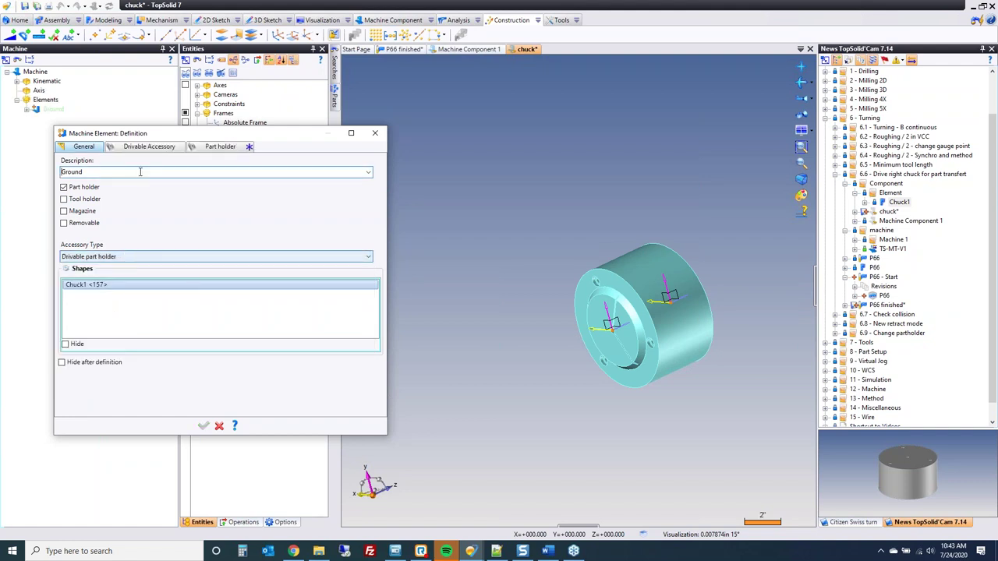
{"action": "left_click", "coordinate": [156, 148]}
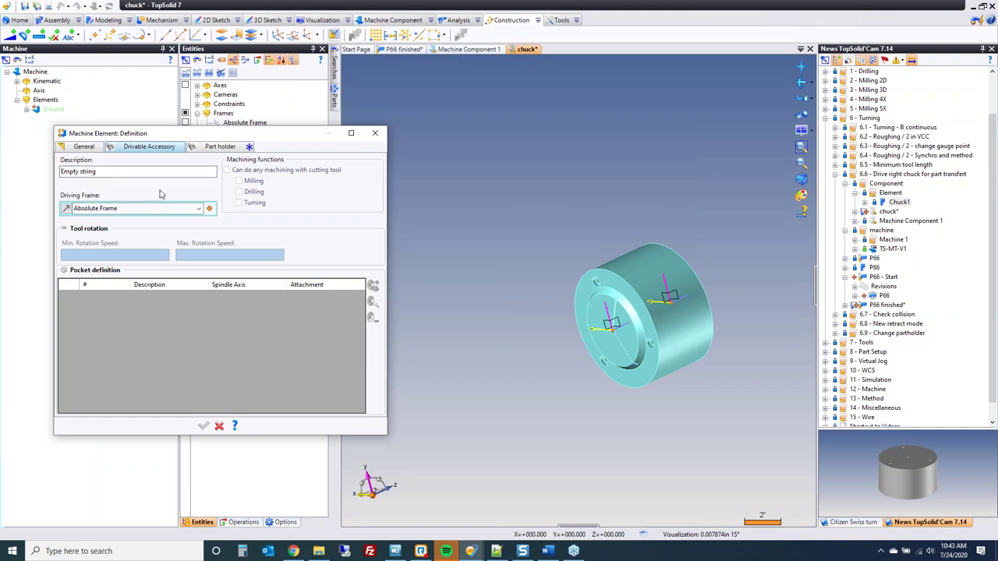
{"action": "left_click", "coordinate": [220, 147]}
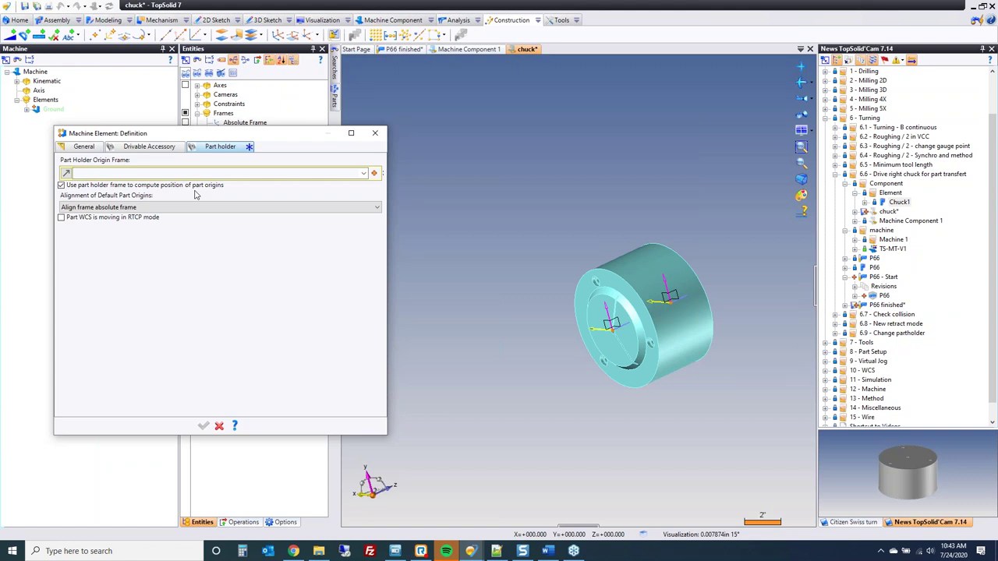
{"action": "left_click", "coordinate": [375, 132]}
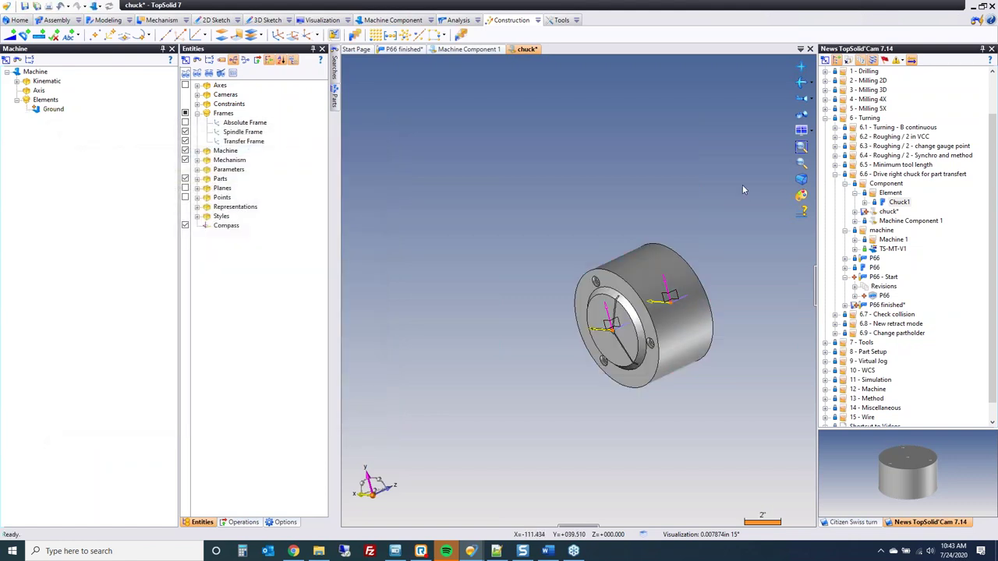
Open Machine Component 1 and select its Ground (Bâti) element in the Machine tree.
{"action": "left_click", "coordinate": [891, 222]}
{"action": "double_click", "coordinate": [890, 222]}
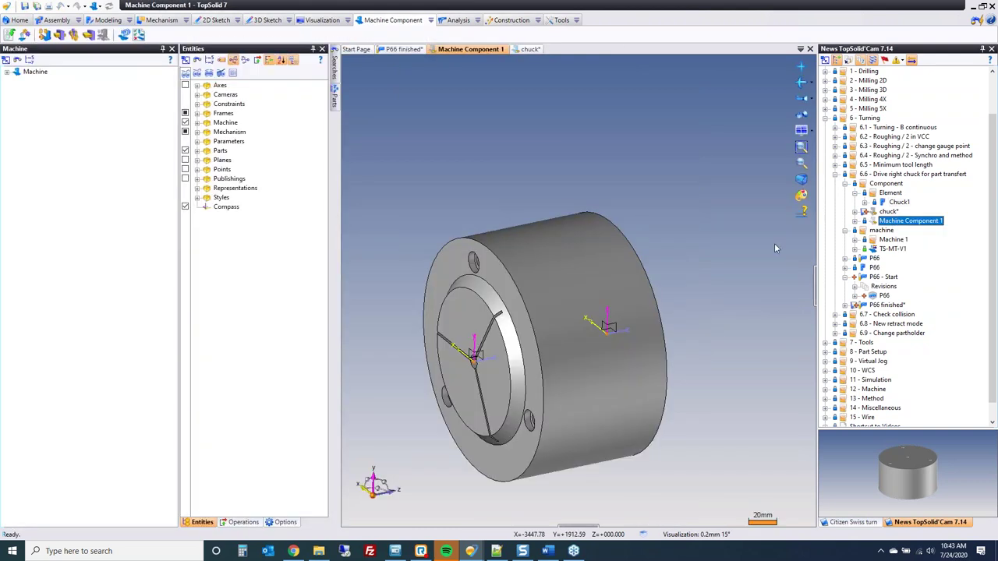
{"action": "left_click", "coordinate": [7, 72]}
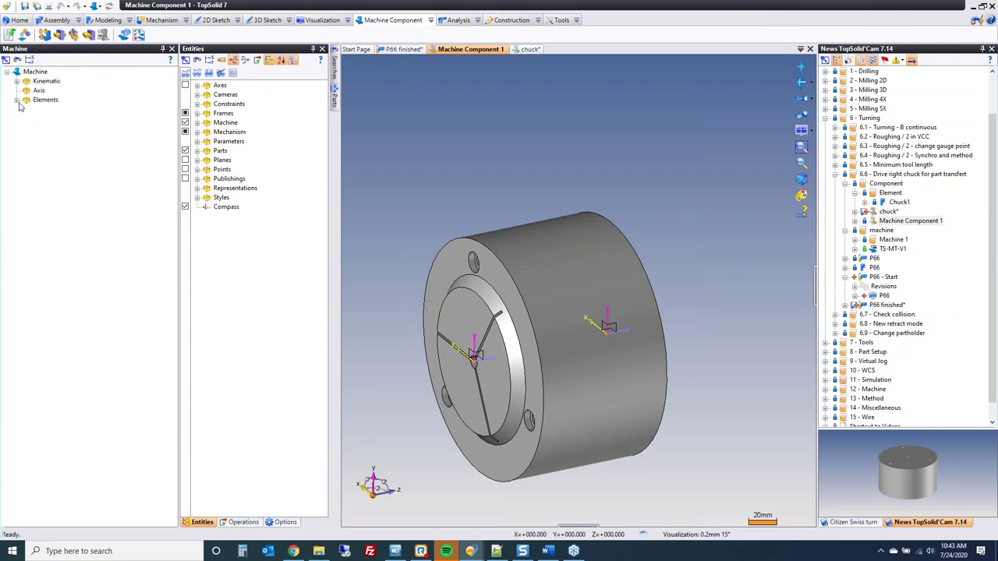
{"action": "left_click", "coordinate": [17, 101]}
{"action": "left_click", "coordinate": [48, 110]}
{"action": "right_click", "coordinate": [48, 110]}
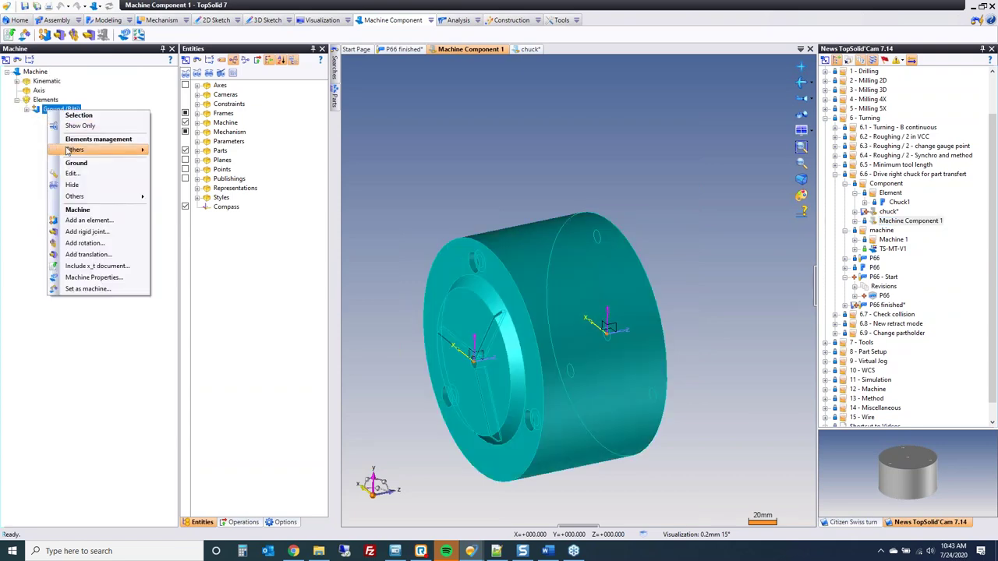
Review Ground (Bâti)'s mounting frame and driving frame in the Mountable and Drivable Accessory tabs.
{"action": "key", "text": "Escape"}
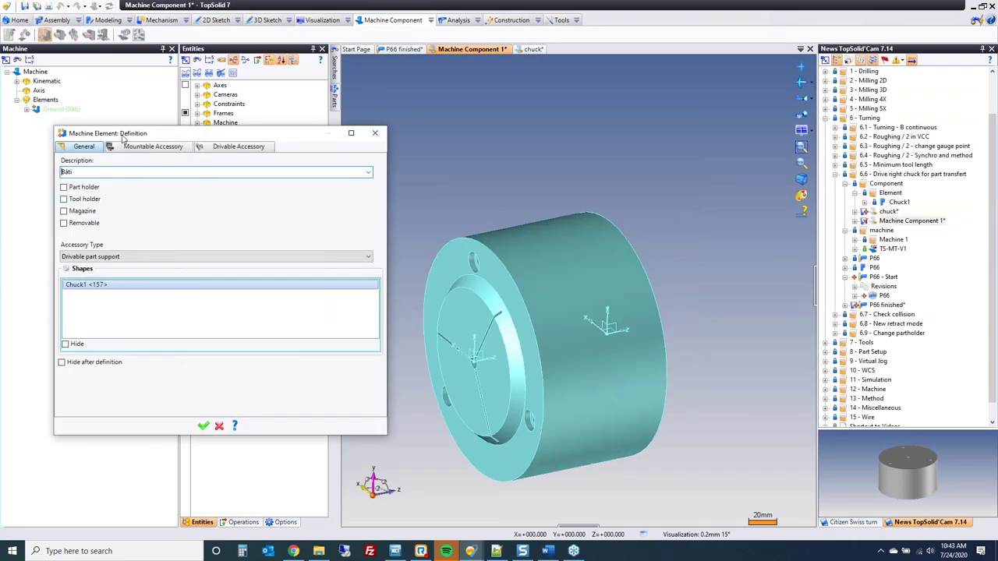
{"action": "left_click", "coordinate": [140, 148]}
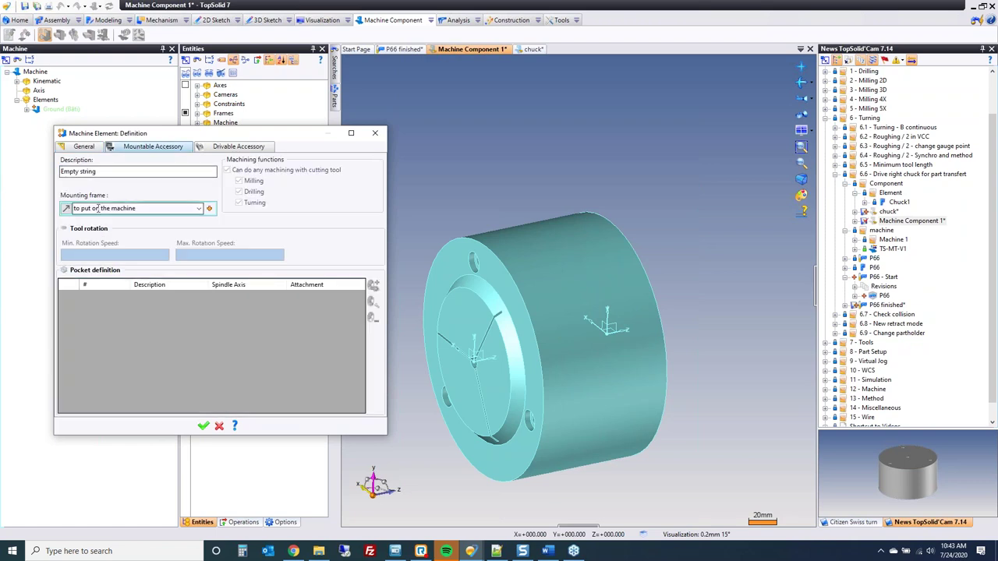
{"action": "left_click", "coordinate": [138, 209]}
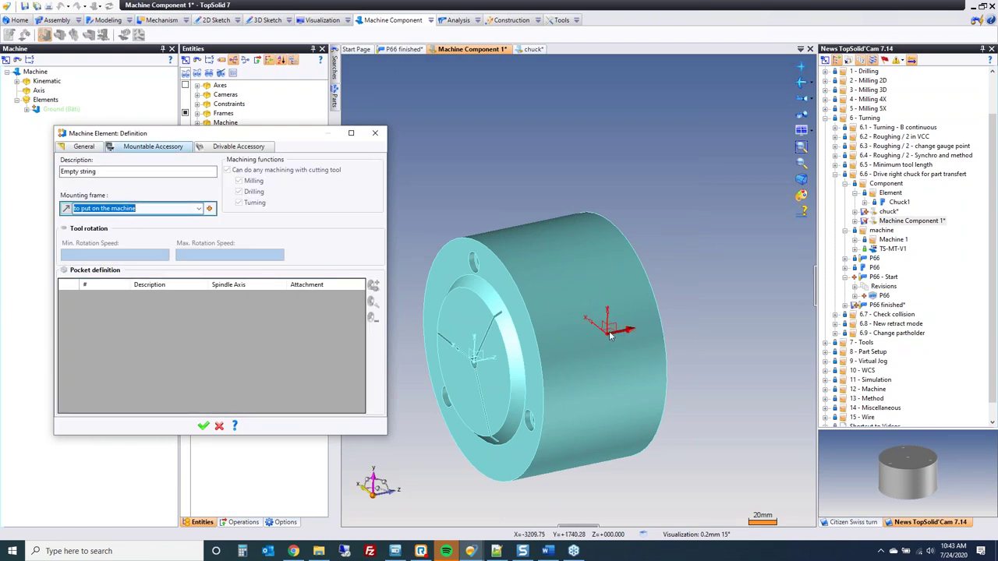
{"action": "left_click", "coordinate": [228, 147]}
{"action": "left_click", "coordinate": [121, 206]}
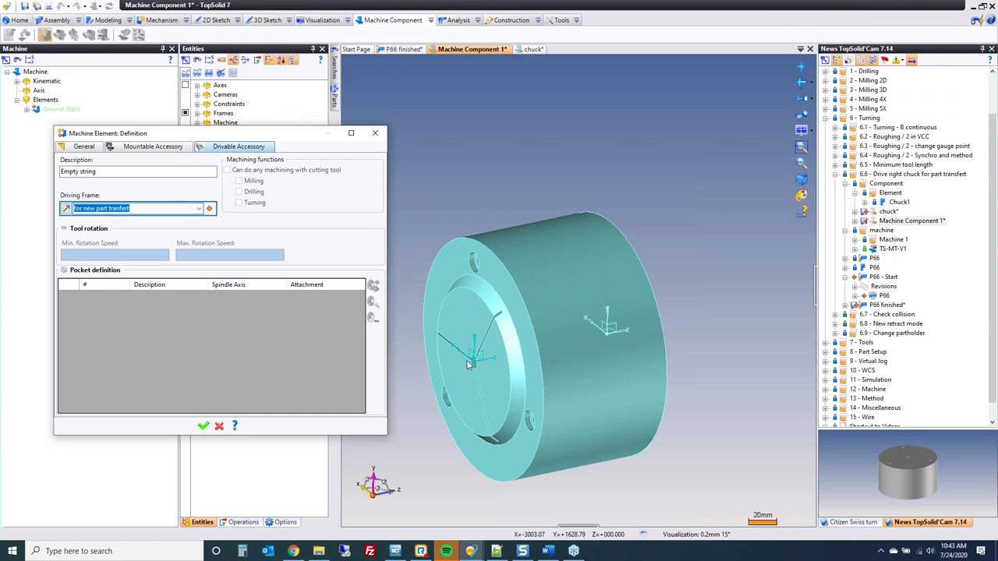
Back in the chuck document, set Ground's accessory type to Drivable part holder.
{"action": "left_click", "coordinate": [219, 425]}
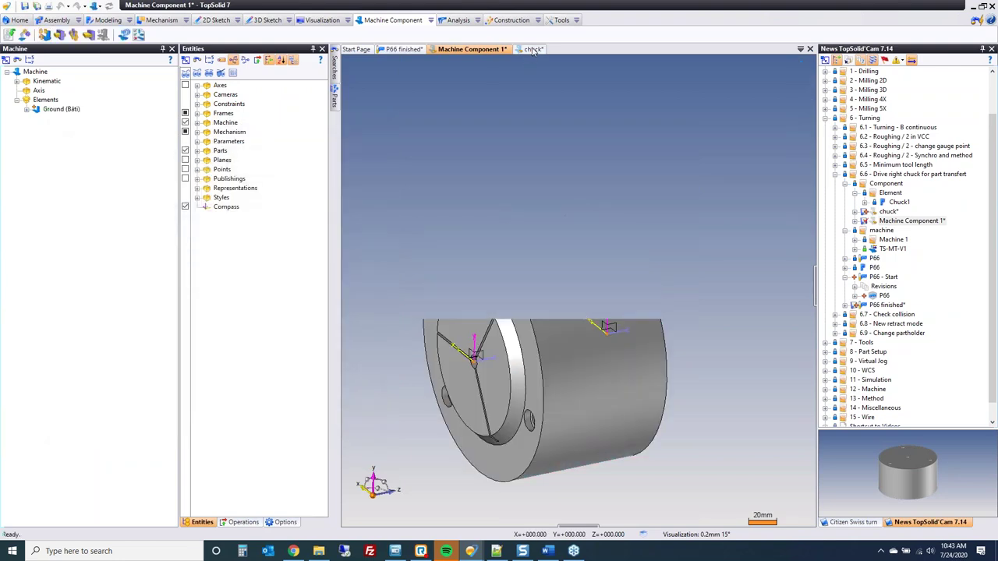
{"action": "left_click", "coordinate": [51, 109]}
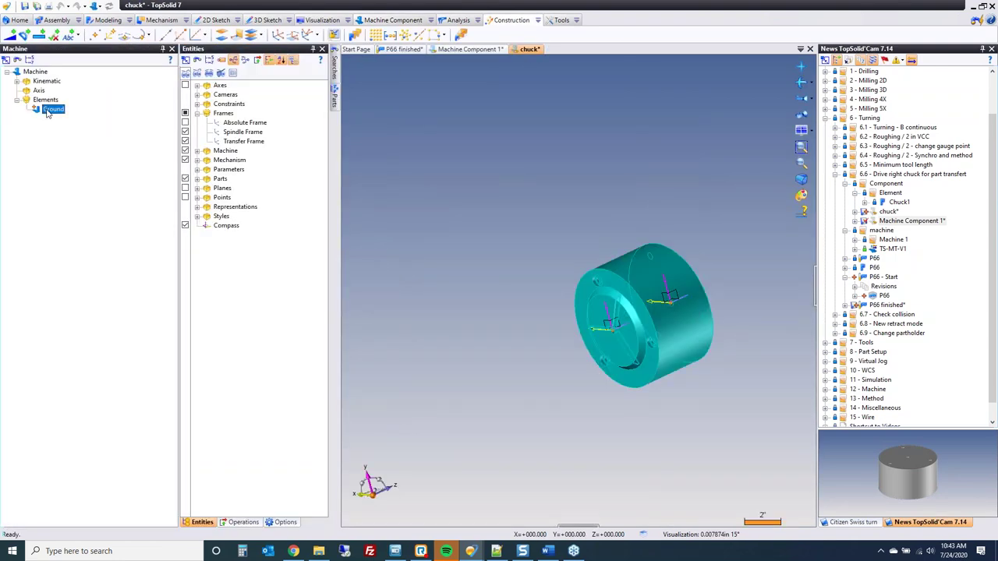
{"action": "right_click", "coordinate": [51, 109]}
{"action": "left_click", "coordinate": [82, 174]}
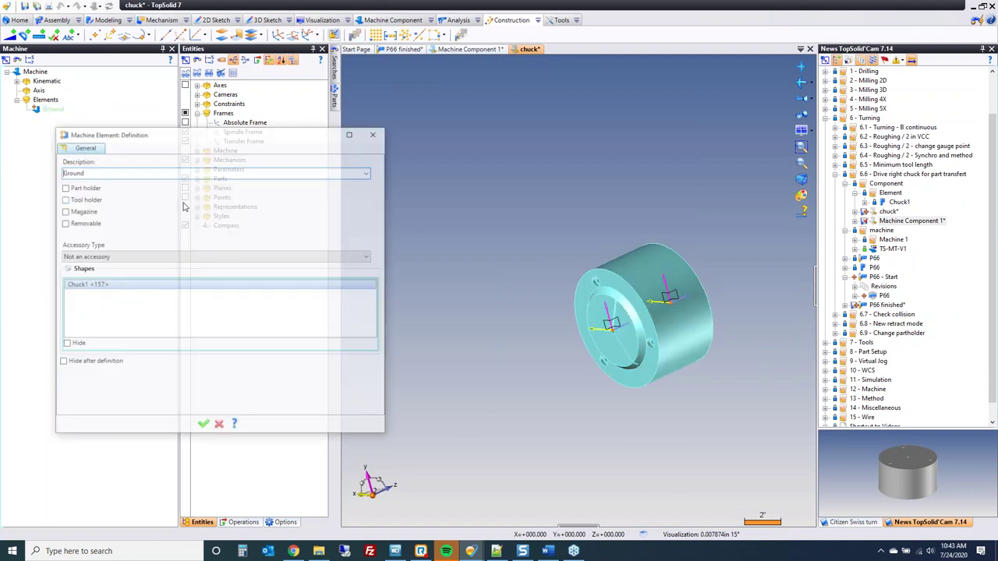
{"action": "left_click", "coordinate": [130, 261]}
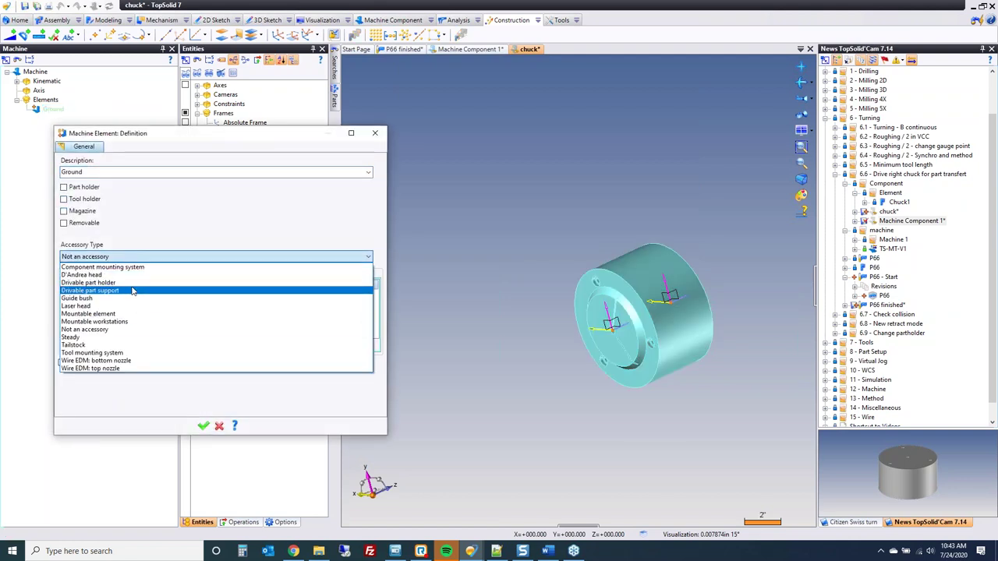
{"action": "left_click", "coordinate": [133, 283]}
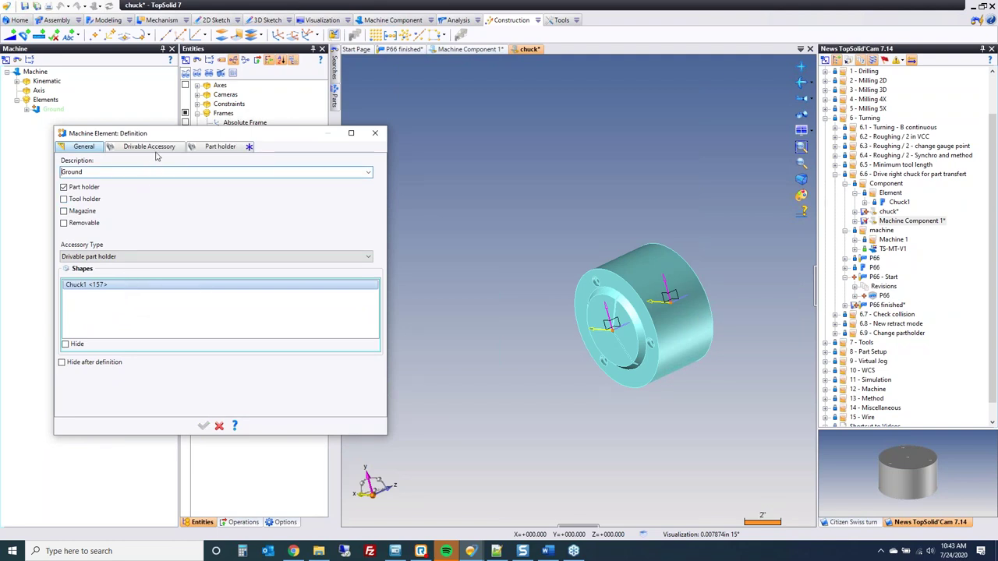
Set Spindle Frame as driving frame and Transfer Frame as part holder origin, then apply.
{"action": "left_click", "coordinate": [150, 146]}
{"action": "left_click", "coordinate": [199, 210]}
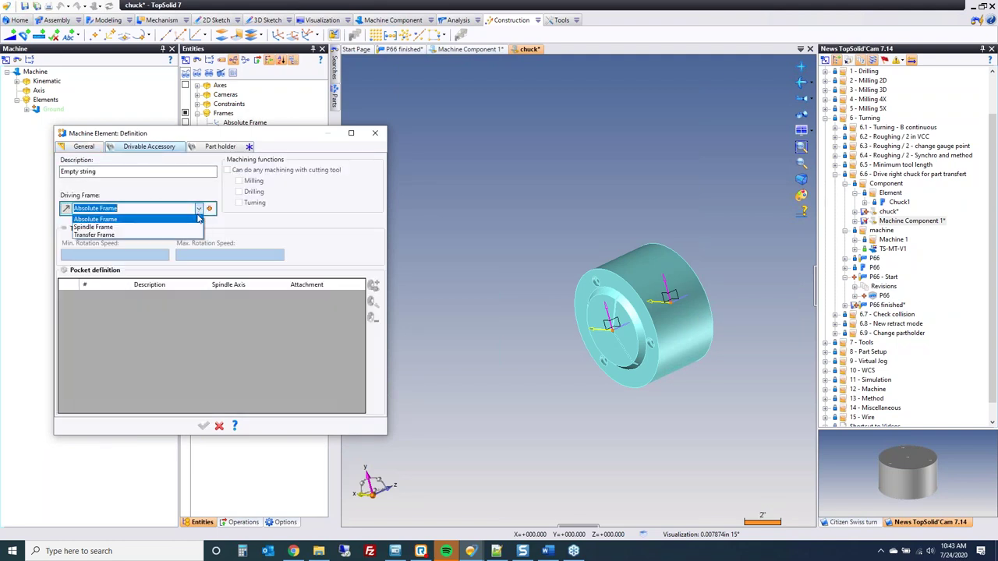
{"action": "left_click", "coordinate": [189, 231]}
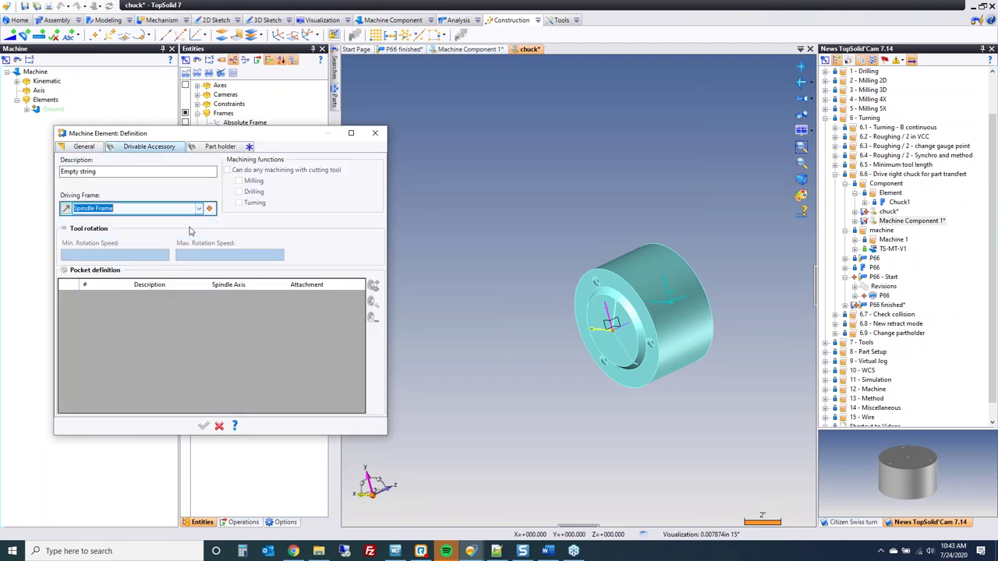
{"action": "left_click", "coordinate": [218, 149]}
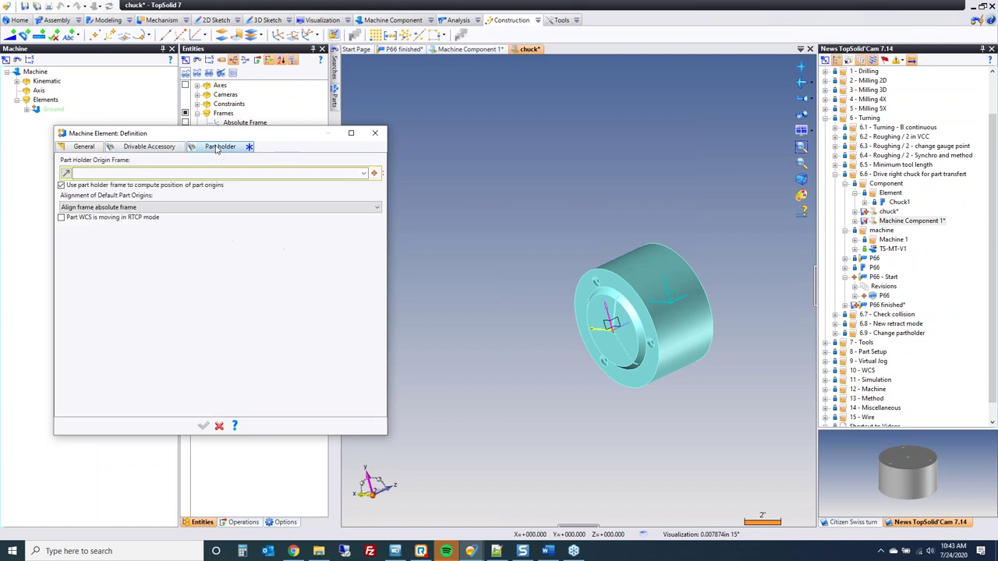
{"action": "left_click", "coordinate": [363, 173]}
{"action": "left_click", "coordinate": [102, 200]}
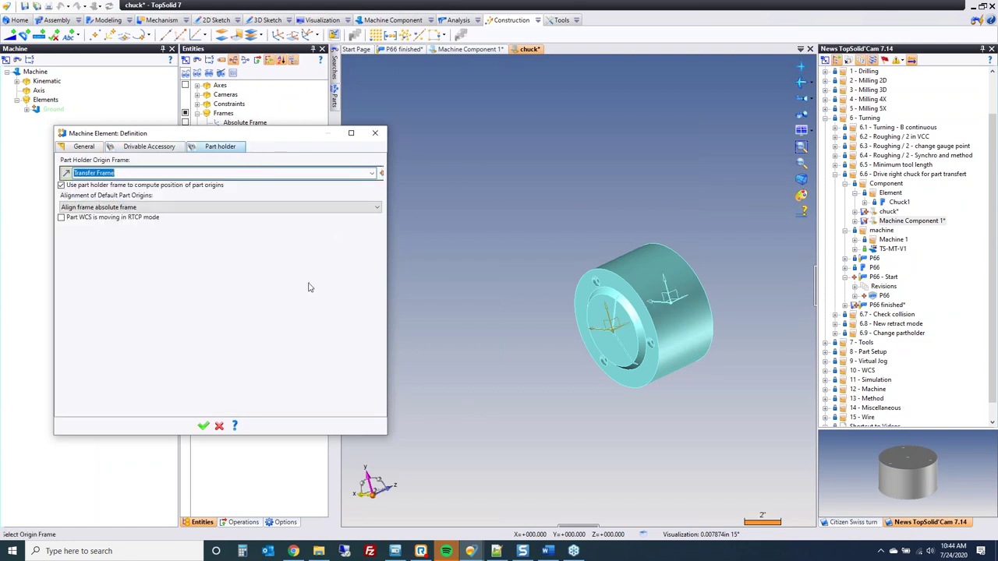
{"action": "left_click", "coordinate": [202, 425]}
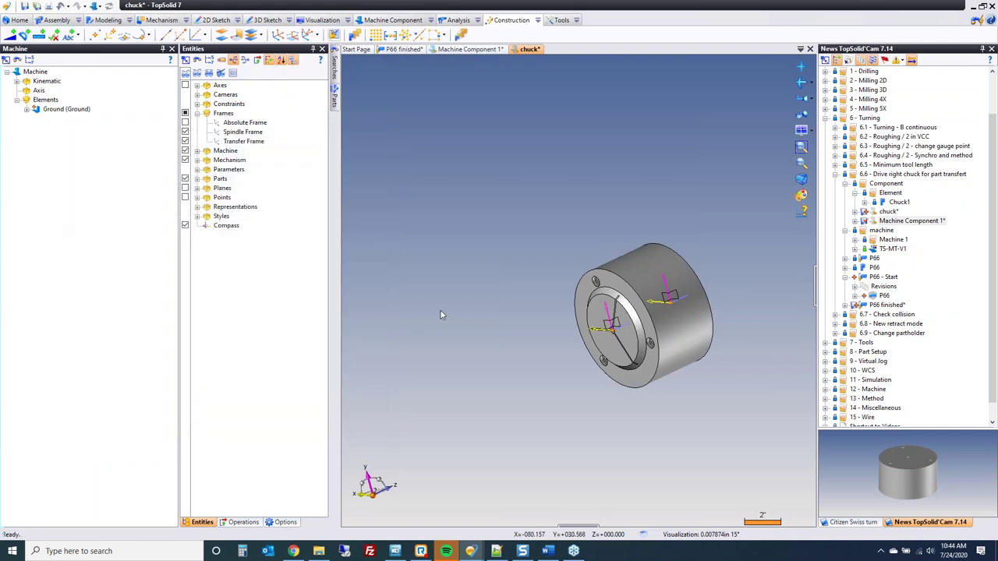
Save and close the chuck, then close Machine Component 1 and P66 finished without saving.
{"action": "key", "text": "ctrl+s"}
{"action": "left_click", "coordinate": [534, 49]}
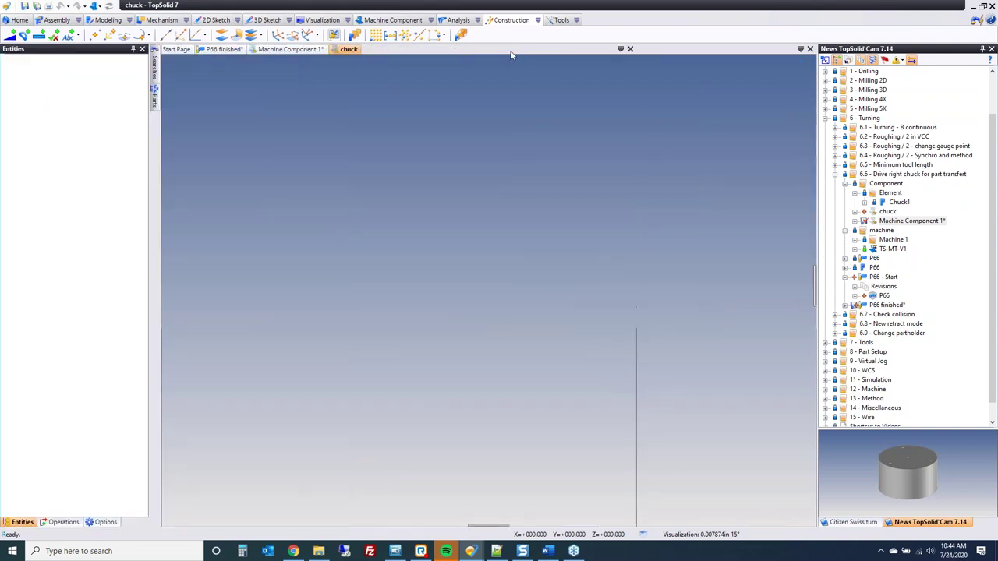
{"action": "middle_click", "coordinate": [487, 48]}
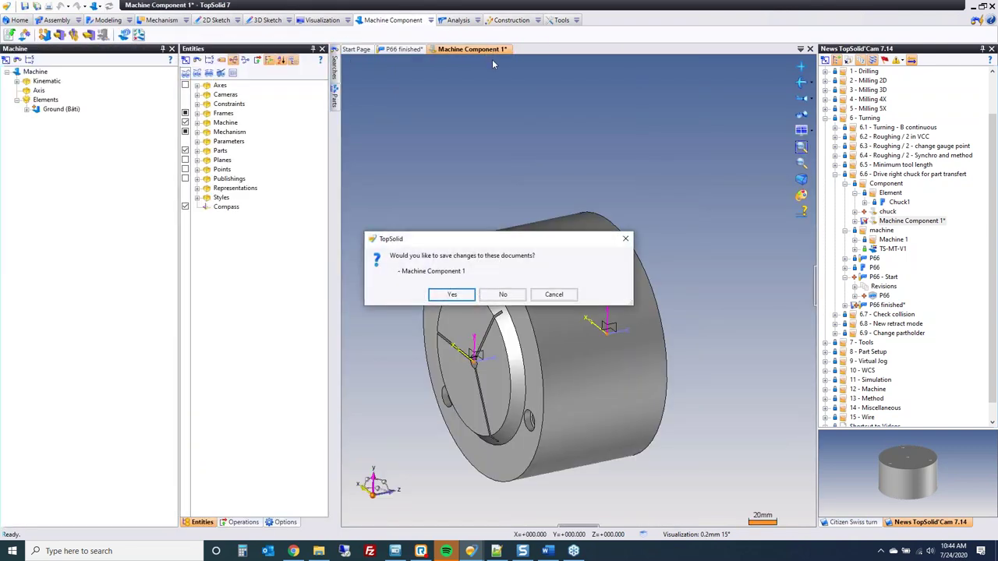
{"action": "left_click", "coordinate": [505, 294]}
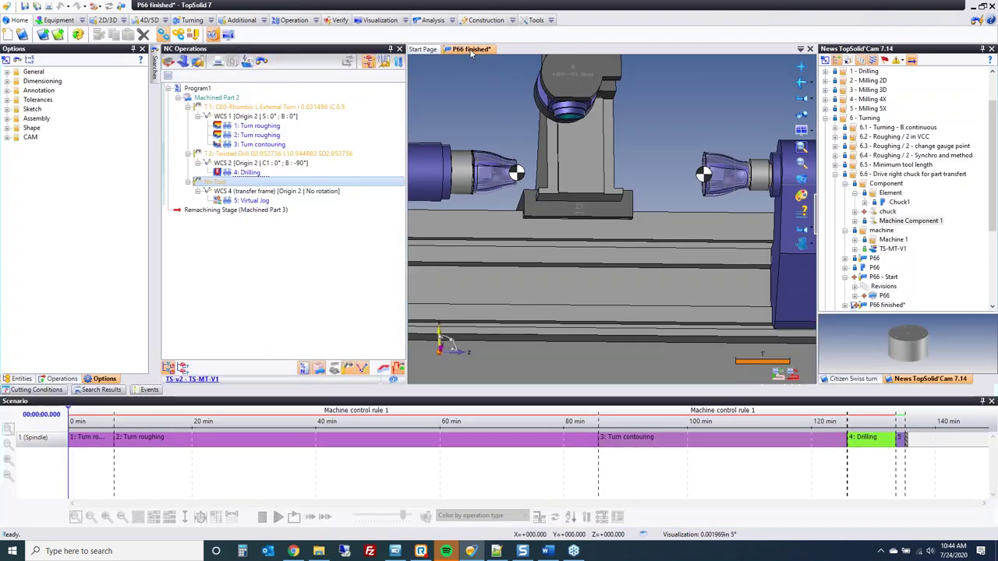
{"action": "middle_click", "coordinate": [472, 48]}
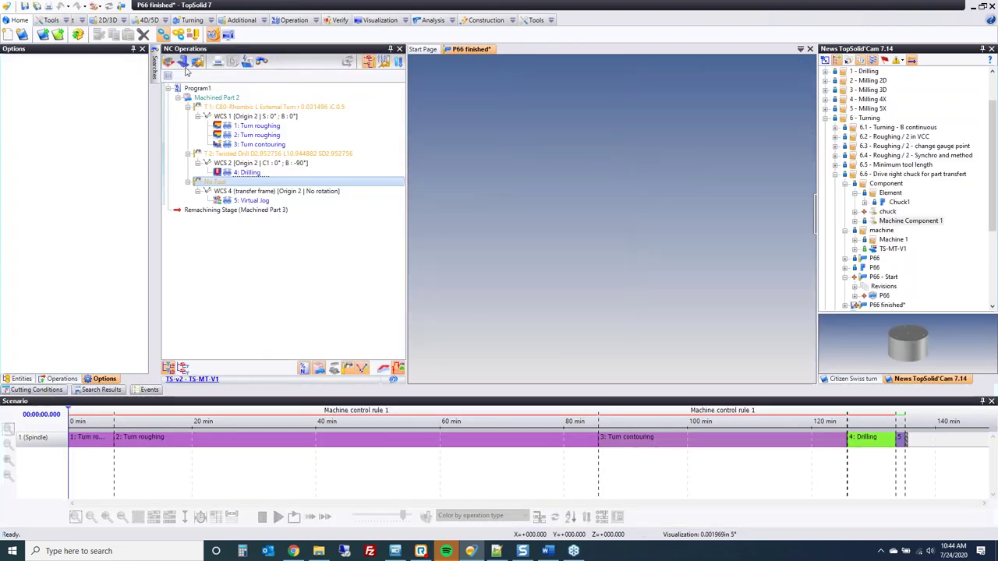
{"action": "left_click", "coordinate": [502, 295]}
Open P66 - Start from the tree with the entities panel and scenario timeline hidden.
{"action": "left_click", "coordinate": [132, 49]}
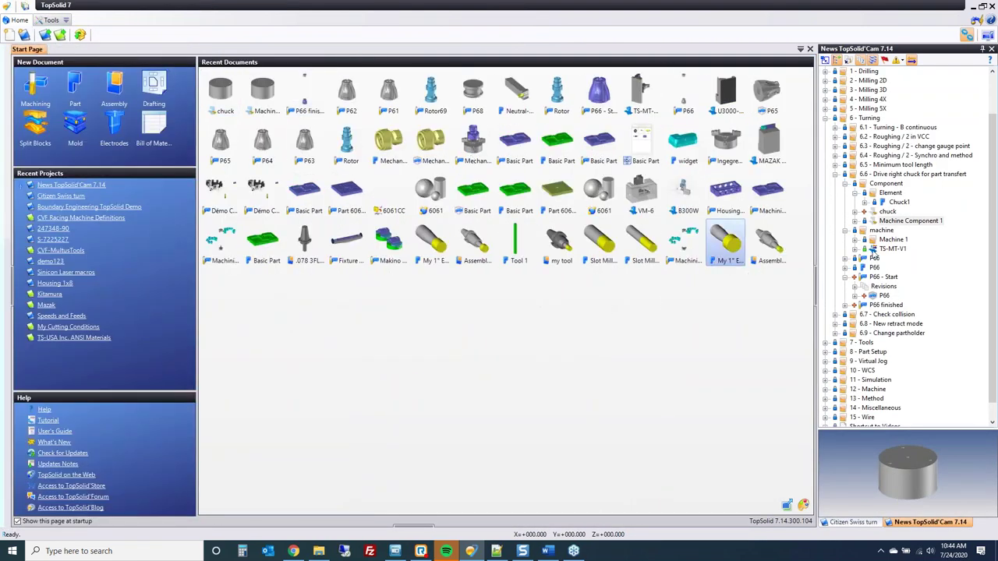
{"action": "double_click", "coordinate": [877, 278]}
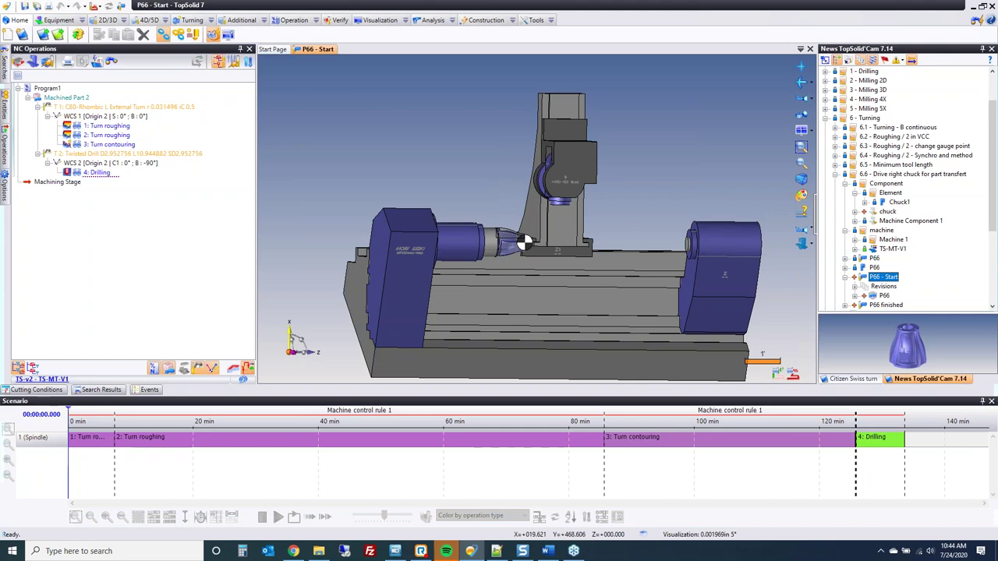
{"action": "left_click", "coordinate": [982, 401]}
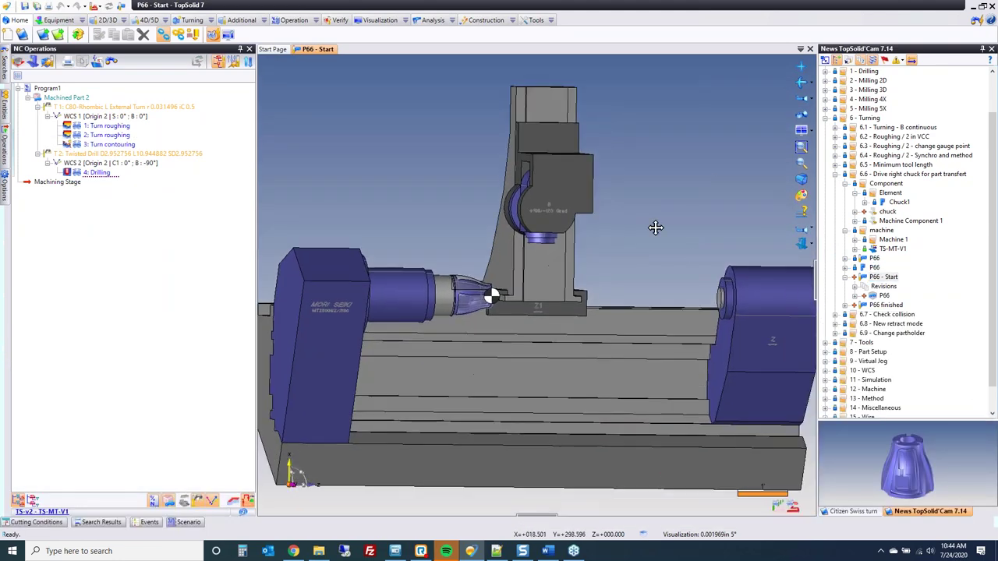
{"action": "middle_click_drag", "start_coordinate": [648, 225], "coordinate": [612, 212]}
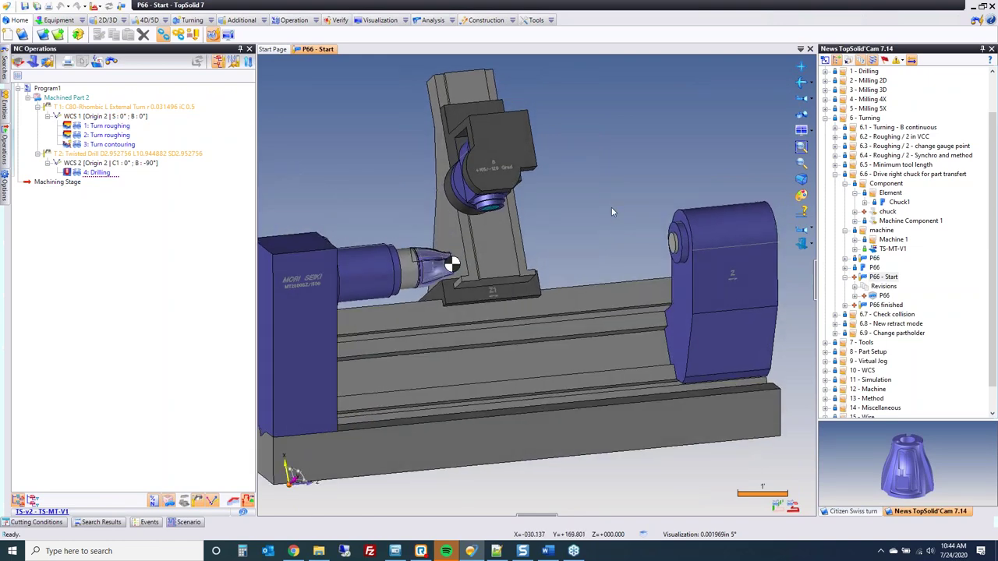
Include Machine Component 1 on the Right chuck machine element with an empty workstation attachment.
{"action": "left_click", "coordinate": [910, 221]}
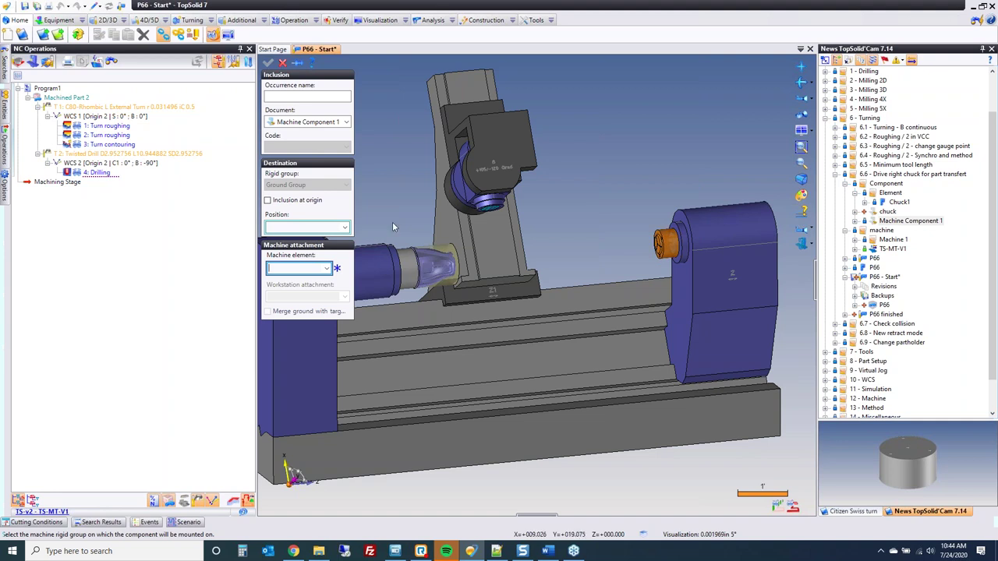
{"action": "left_click", "coordinate": [340, 227]}
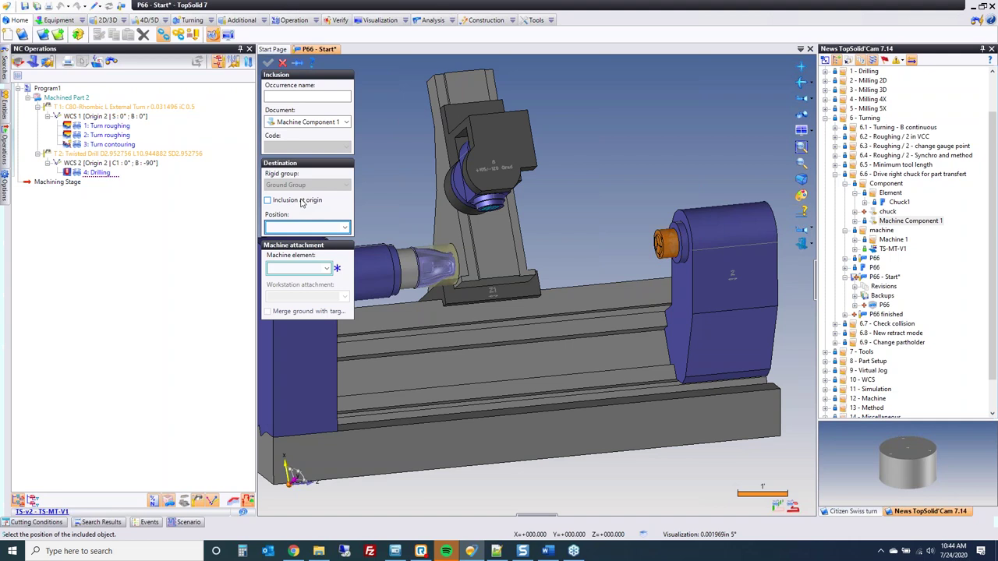
{"action": "left_click", "coordinate": [313, 123]}
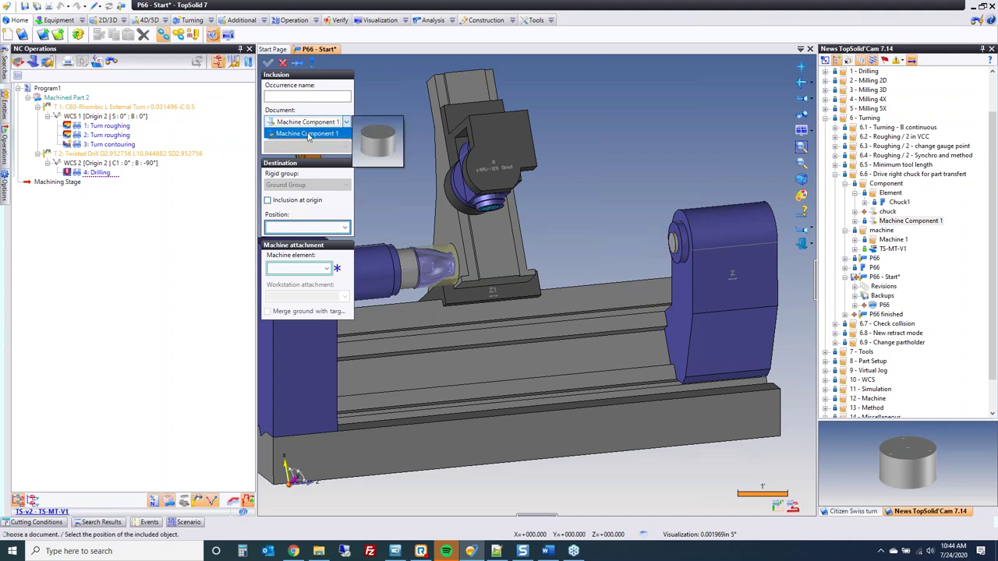
{"action": "left_click", "coordinate": [309, 134]}
{"action": "left_click", "coordinate": [327, 269]}
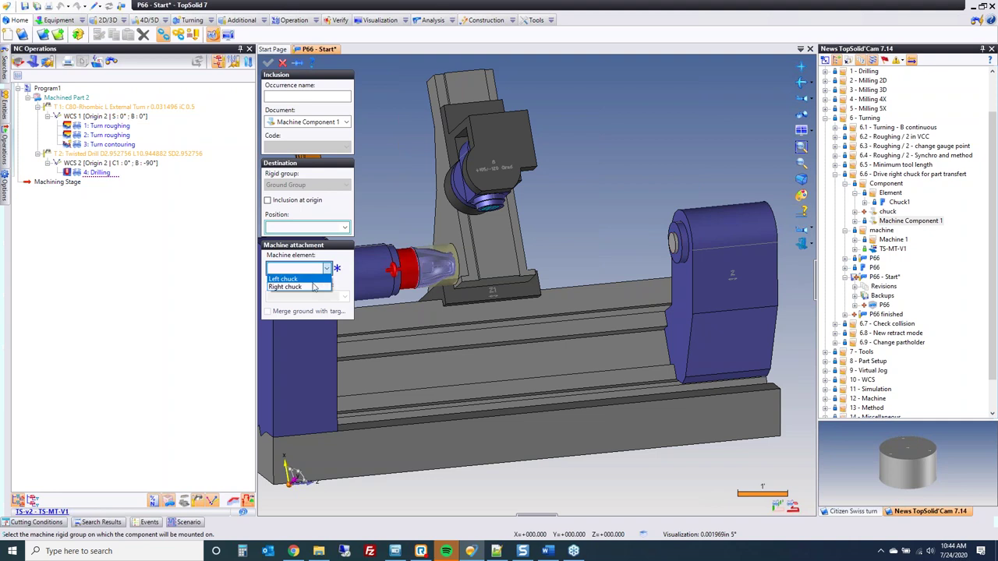
{"action": "left_click", "coordinate": [313, 287]}
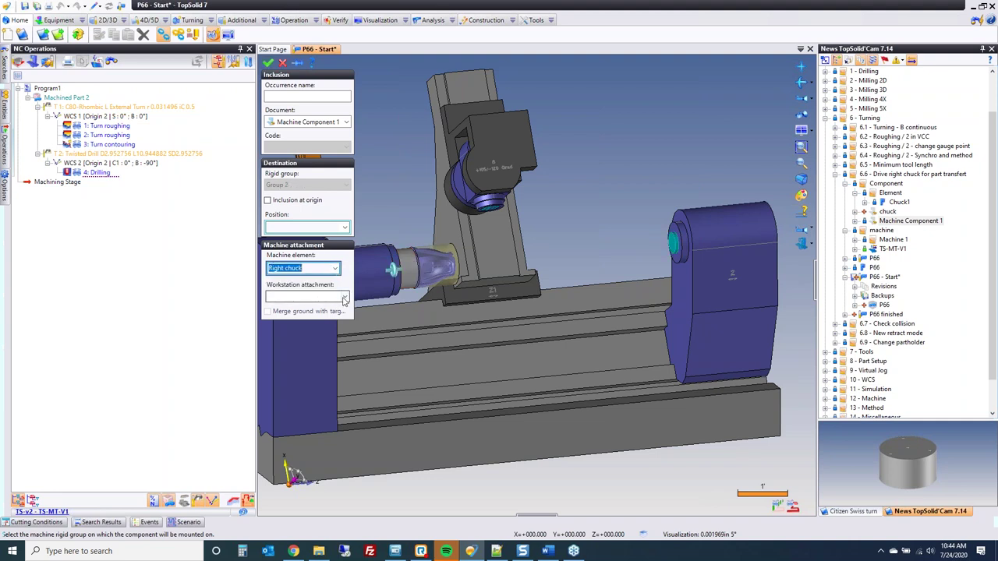
{"action": "left_click", "coordinate": [344, 298]}
{"action": "left_click", "coordinate": [337, 307]}
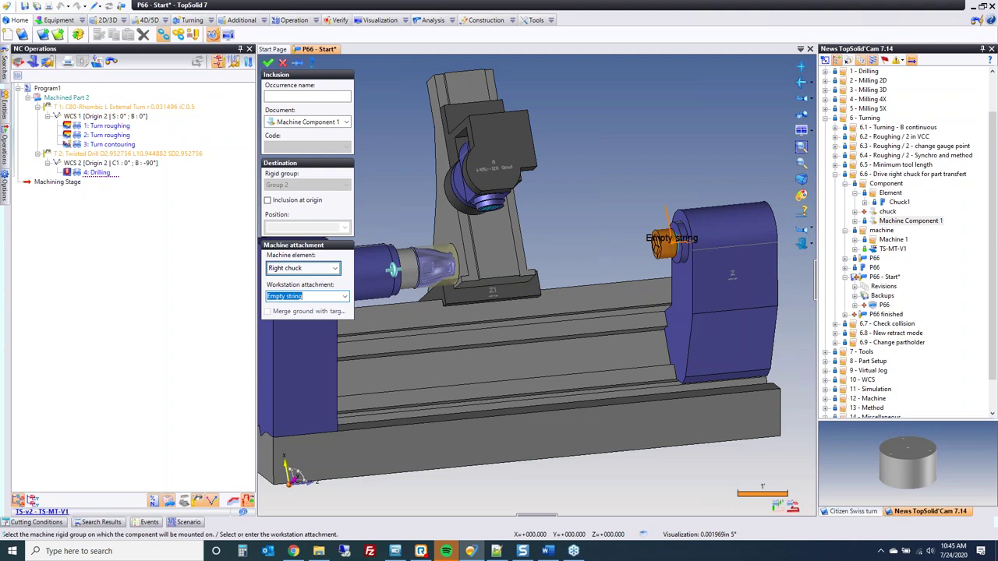
{"action": "left_click", "coordinate": [269, 62]}
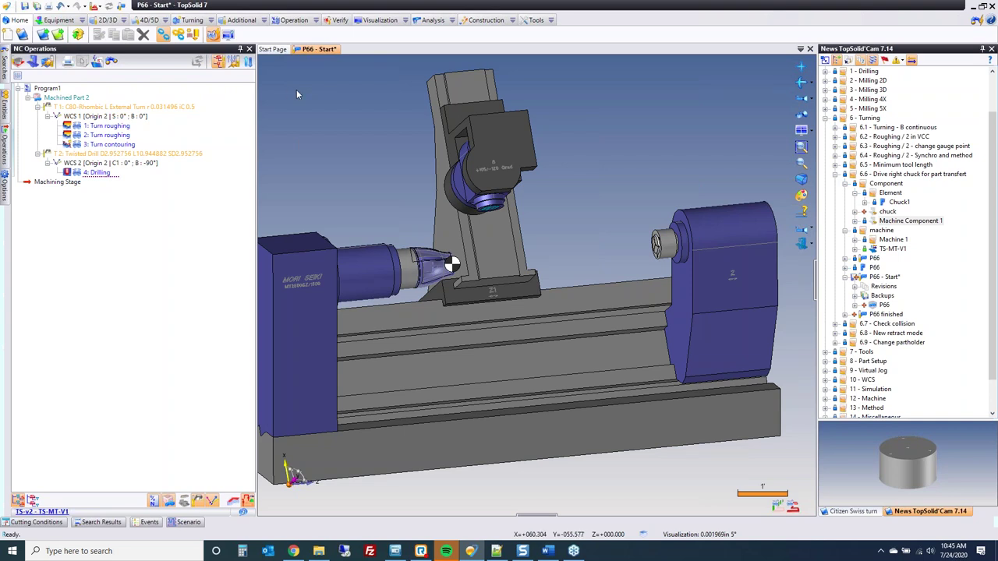
Start a Part Repositioning that keeps the part in the same document.
{"action": "left_click", "coordinate": [290, 19]}
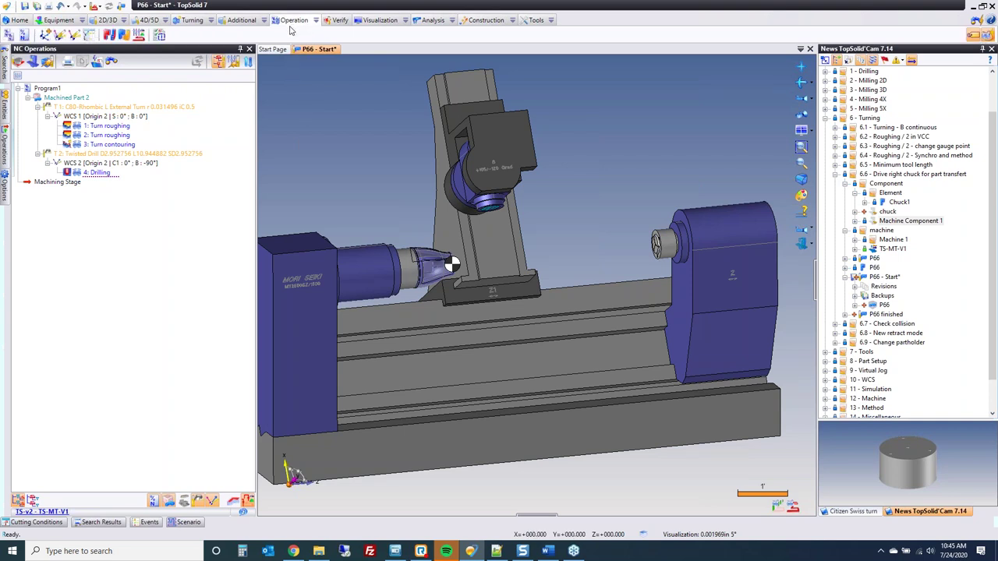
{"action": "left_click", "coordinate": [242, 19]}
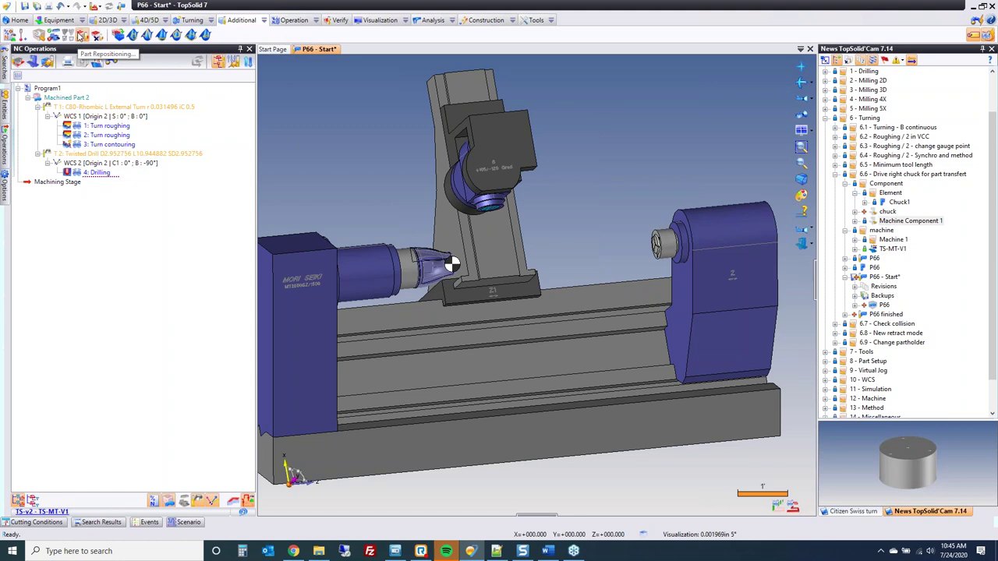
{"action": "left_click", "coordinate": [81, 35]}
{"action": "left_click", "coordinate": [290, 136]}
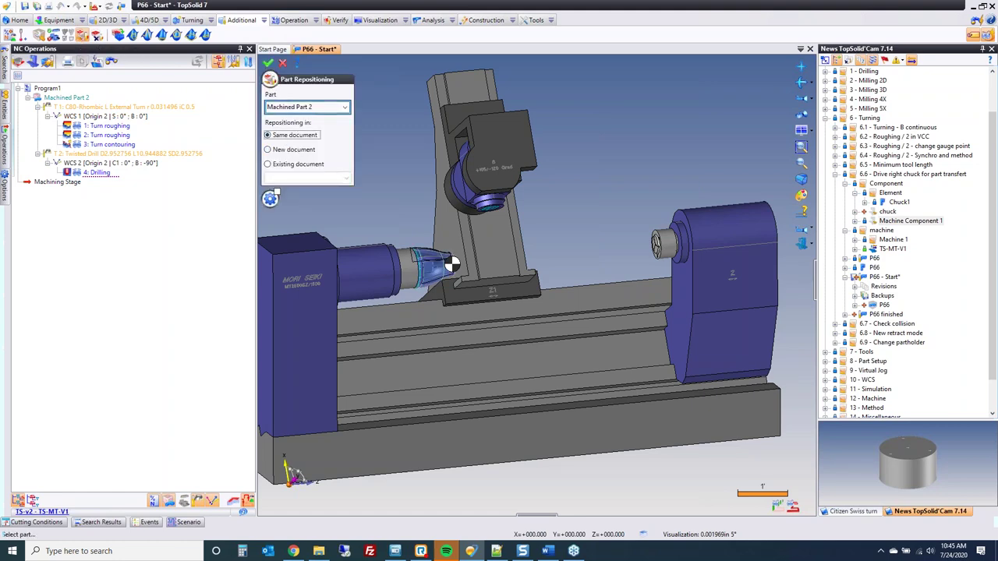
{"action": "left_click", "coordinate": [268, 62]}
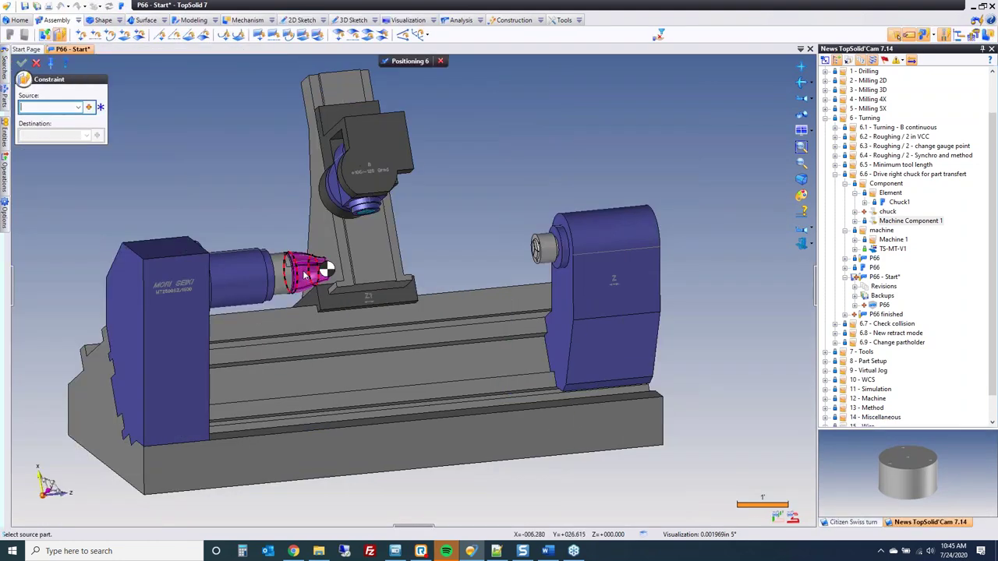
Constrain the part's end face plane-on-plane against the right chuck.
{"action": "left_click", "coordinate": [303, 269]}
{"action": "scroll", "coordinate": [530, 248], "scroll_direction": "up", "scroll_amount": 2}
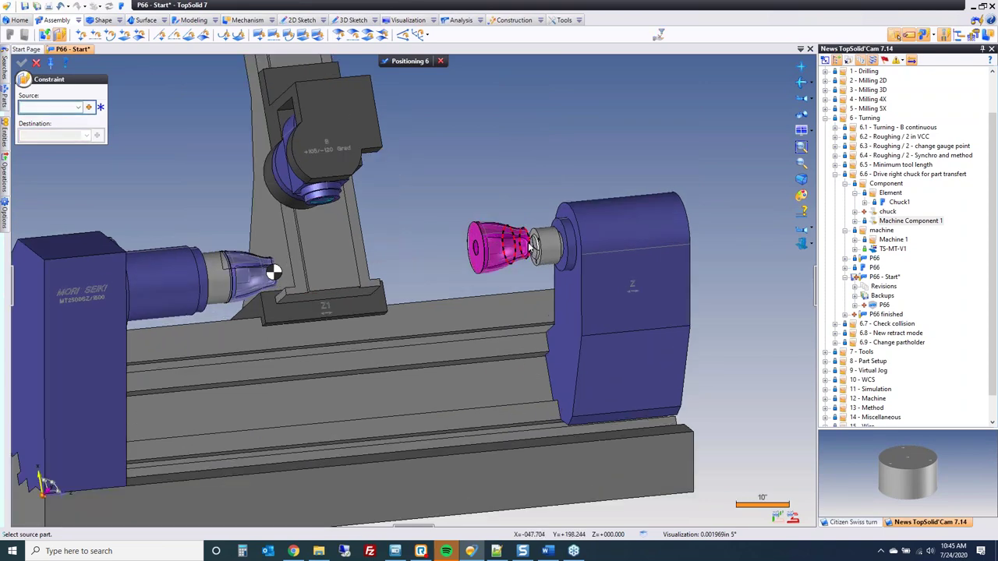
{"action": "scroll", "coordinate": [530, 247], "scroll_direction": "up", "scroll_amount": 3}
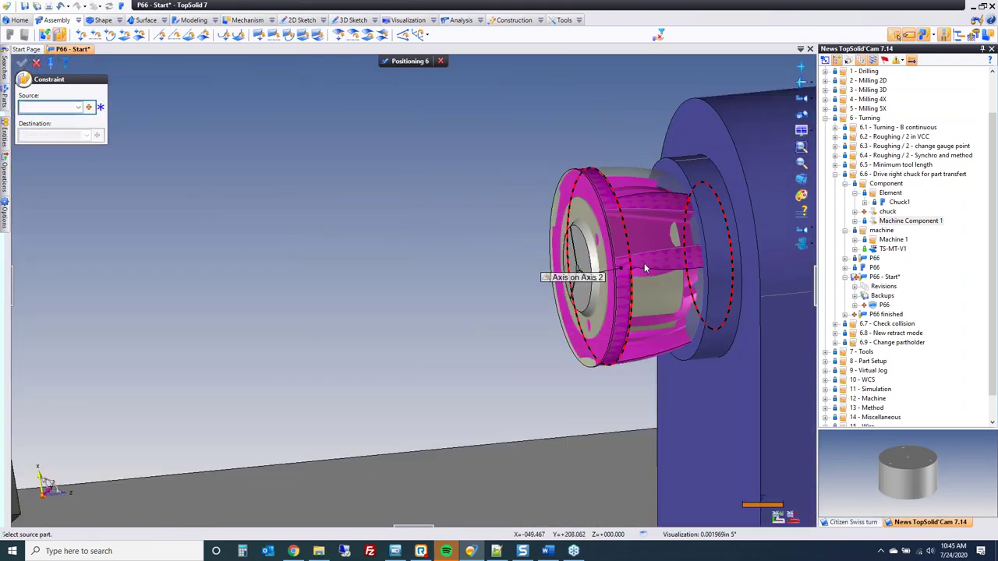
{"action": "middle_click_drag", "start_coordinate": [645, 268], "coordinate": [551, 290]}
{"action": "left_click", "coordinate": [507, 295]}
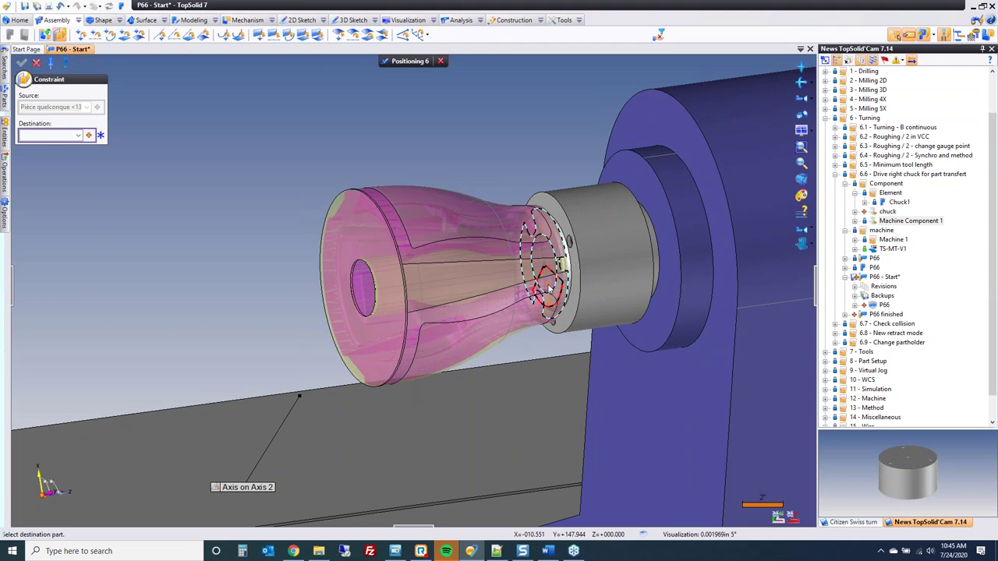
{"action": "left_click", "coordinate": [551, 290]}
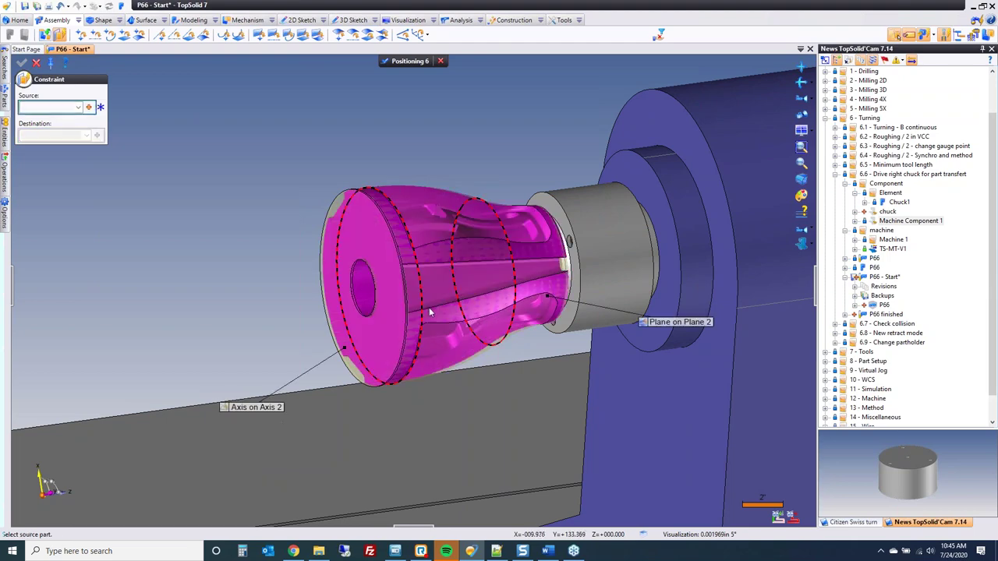
Add the second constraint on the part and confirm Right chuck as part holder.
{"action": "left_click", "coordinate": [452, 248]}
{"action": "scroll", "coordinate": [452, 248], "scroll_direction": "down", "scroll_amount": 5}
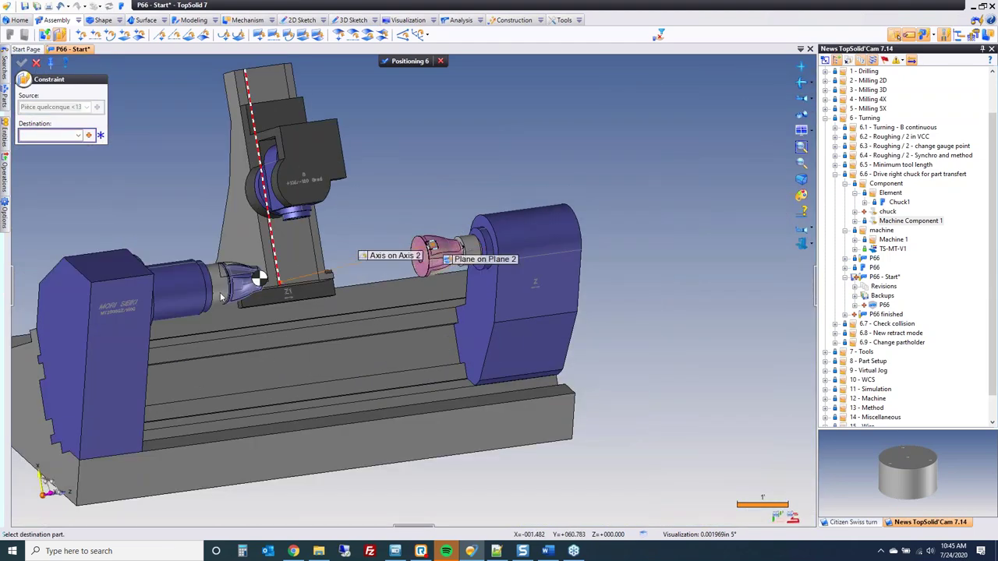
{"action": "scroll", "coordinate": [257, 277], "scroll_direction": "up", "scroll_amount": 5}
{"action": "left_click", "coordinate": [326, 253]}
{"action": "scroll", "coordinate": [326, 253], "scroll_direction": "down", "scroll_amount": 5}
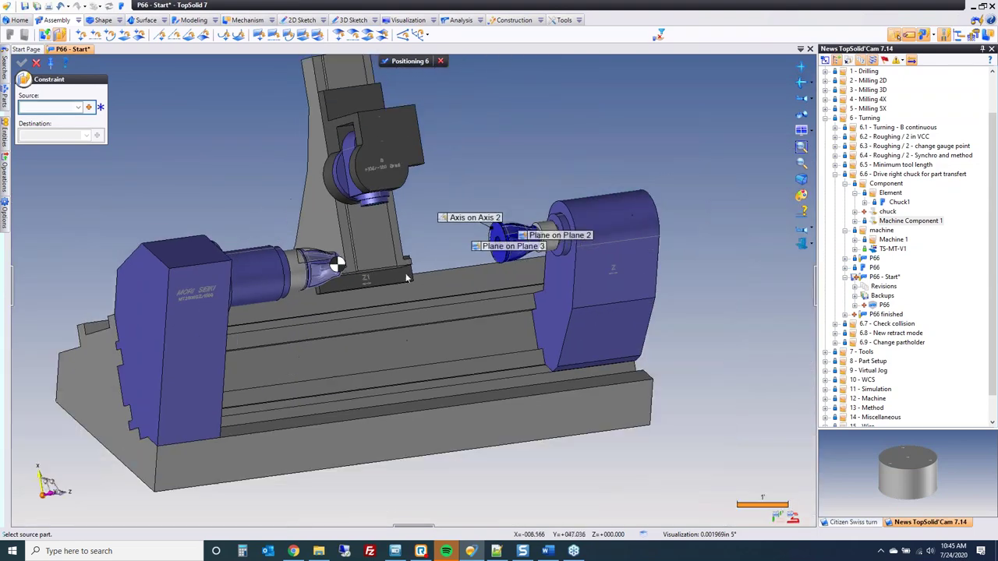
{"action": "scroll", "coordinate": [467, 246], "scroll_direction": "up", "scroll_amount": 5}
{"action": "left_click", "coordinate": [21, 63]}
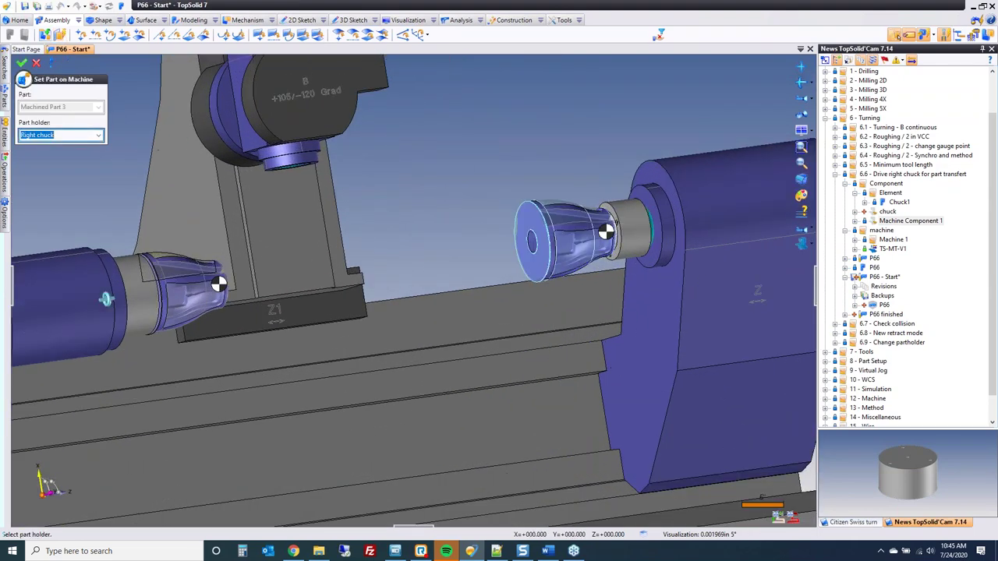
{"action": "left_click", "coordinate": [21, 64]}
{"action": "scroll", "coordinate": [539, 259], "scroll_direction": "down", "scroll_amount": 3}
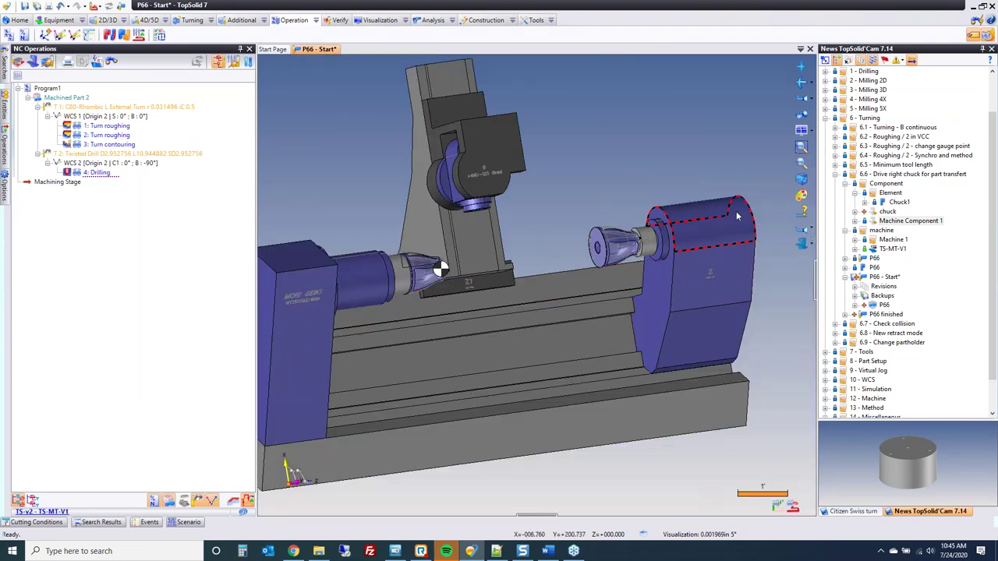
Switch to the front view of the machine and launch Virtual Jog.
{"action": "left_click", "coordinate": [802, 231]}
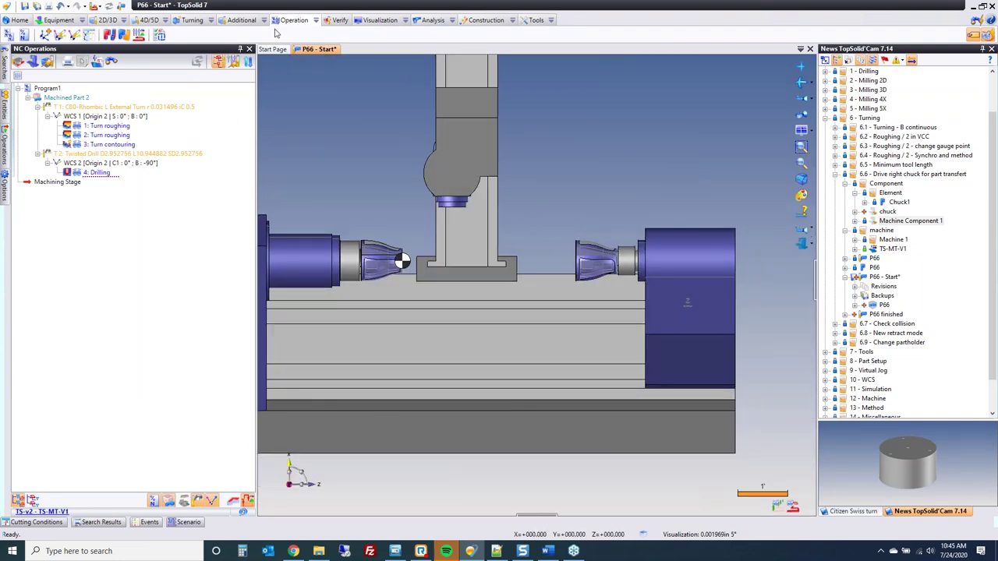
{"action": "left_click", "coordinate": [253, 21]}
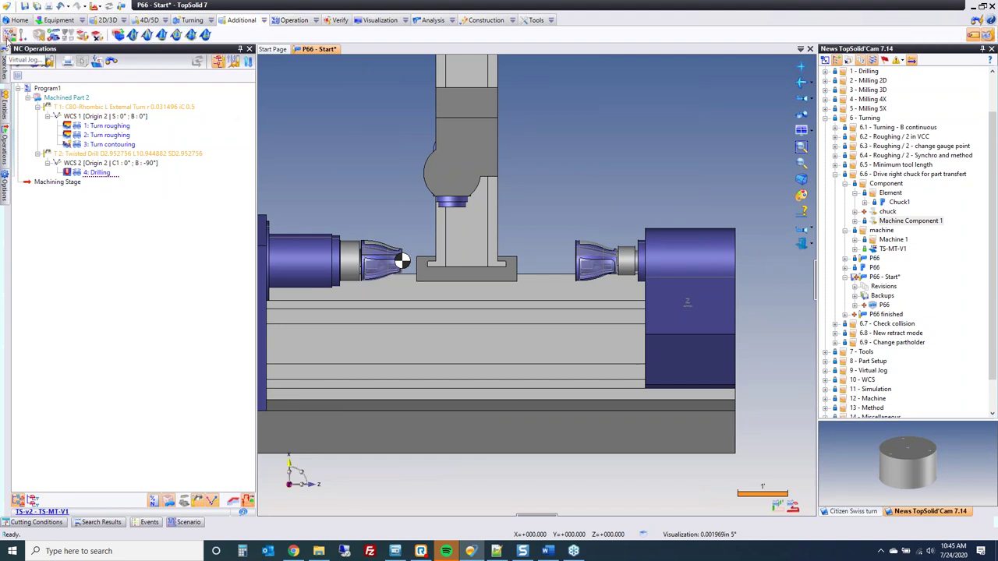
{"action": "left_click", "coordinate": [9, 35]}
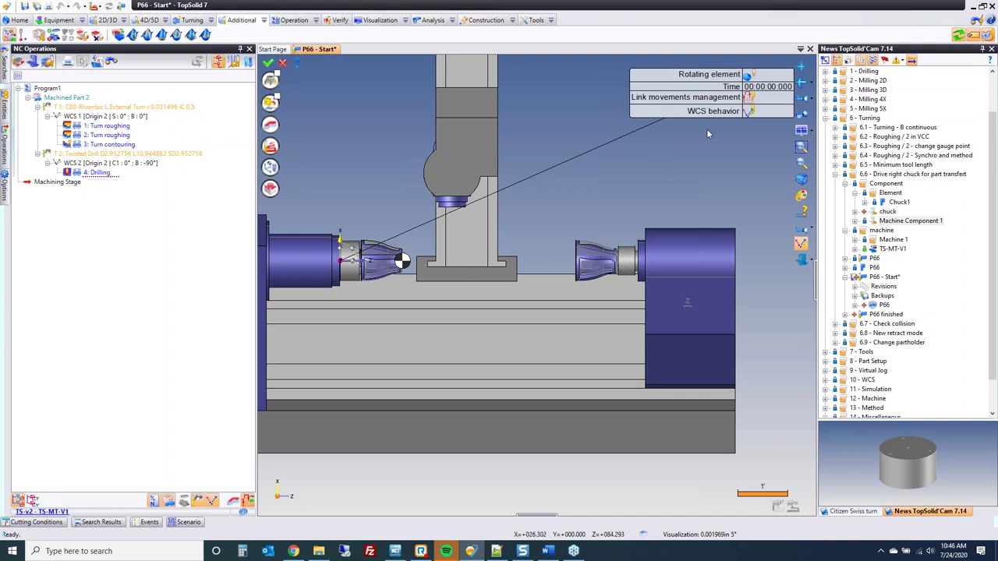
Make the spindle the rotating element with 500 rpm, imperial units and 50 in/min feed.
{"action": "left_click", "coordinate": [749, 76]}
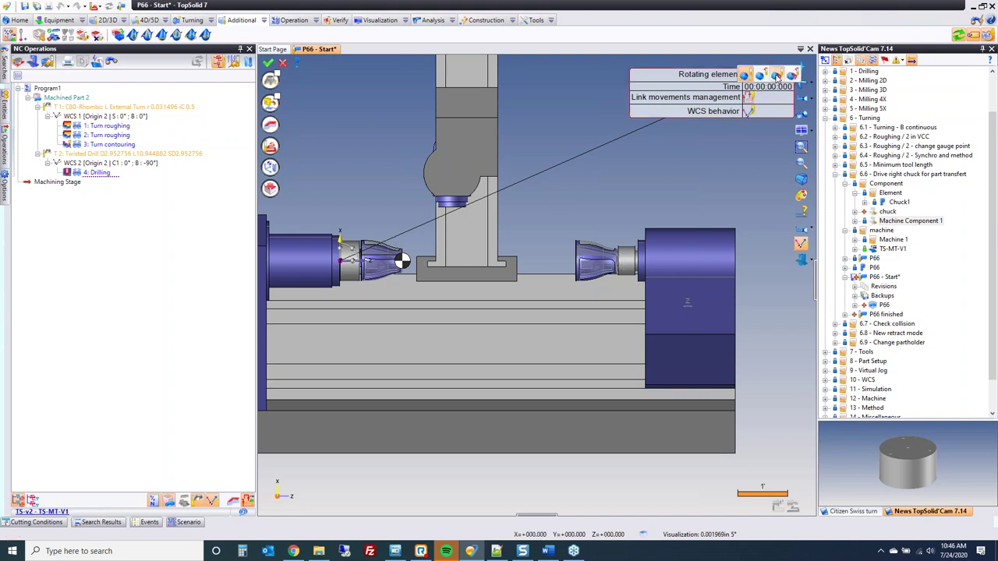
{"action": "left_click", "coordinate": [776, 77]}
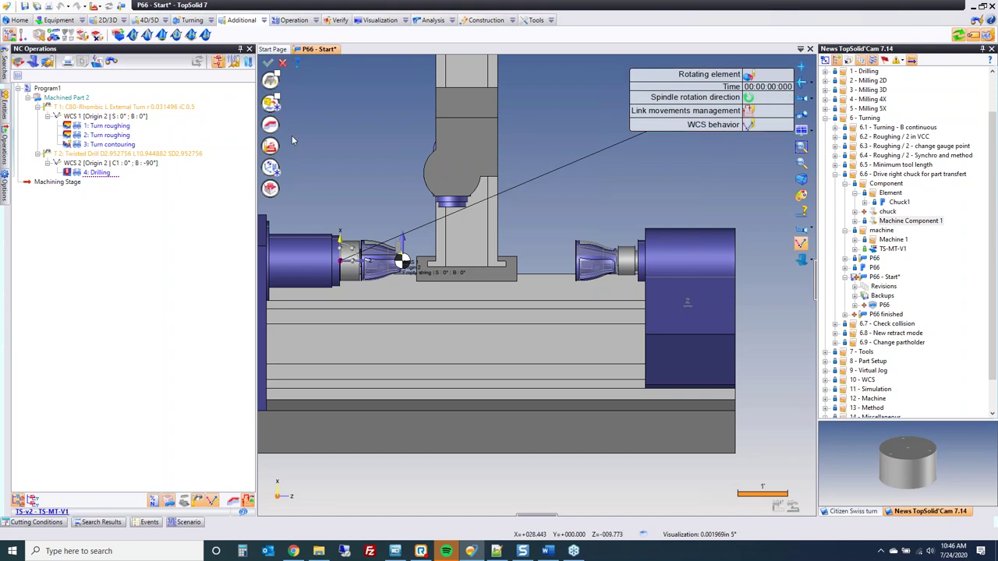
{"action": "left_click", "coordinate": [270, 102]}
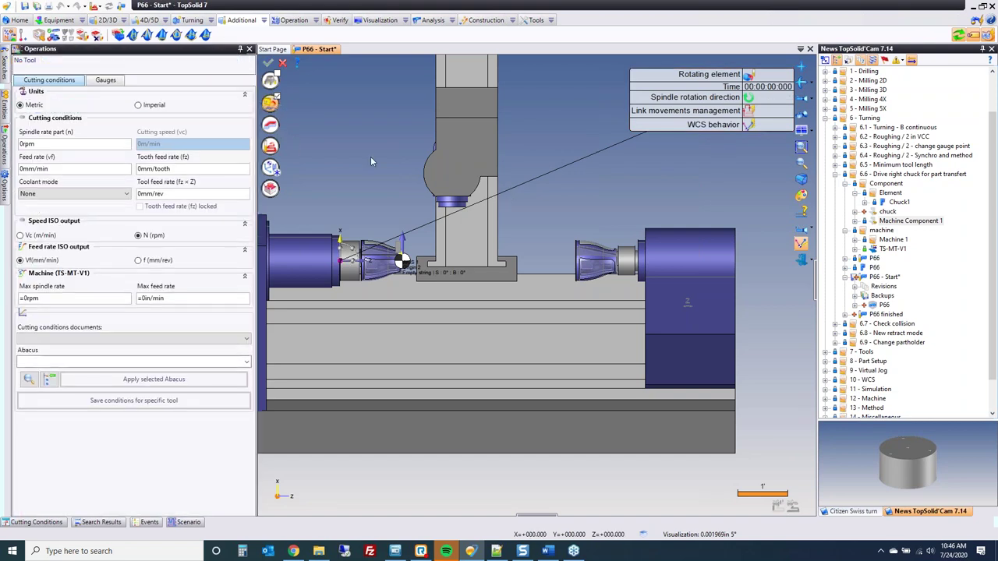
{"action": "left_click", "coordinate": [72, 145]}
{"action": "type", "text": "500"}
{"action": "key", "text": "Tab"}
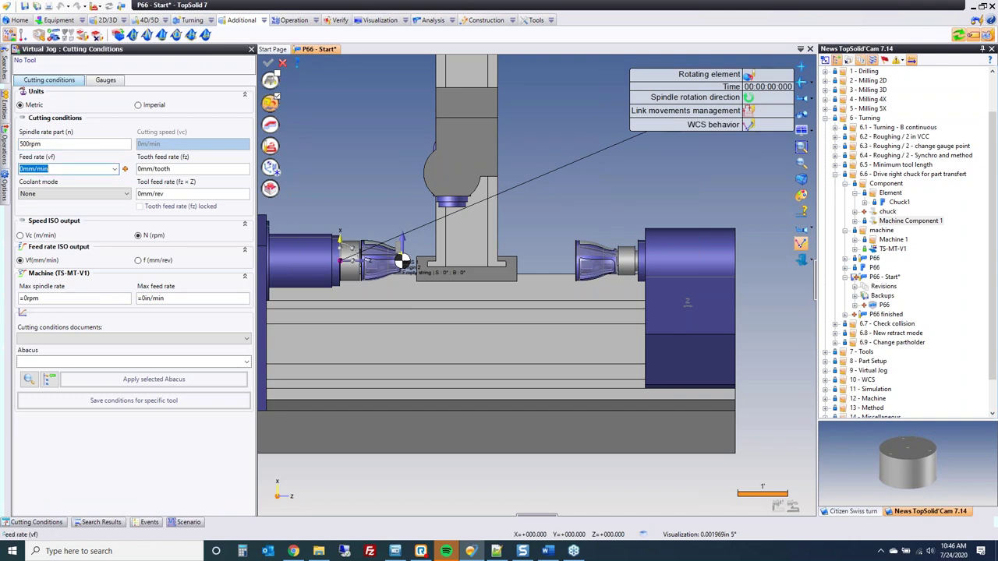
{"action": "type", "text": "500"}
{"action": "key", "text": "Tab"}
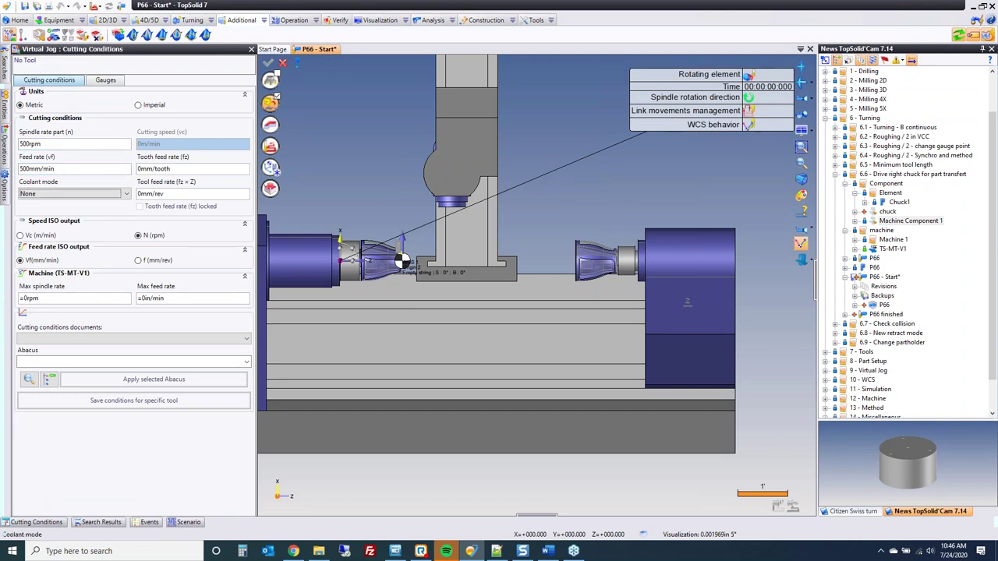
{"action": "left_click", "coordinate": [139, 105]}
{"action": "left_click", "coordinate": [70, 168]}
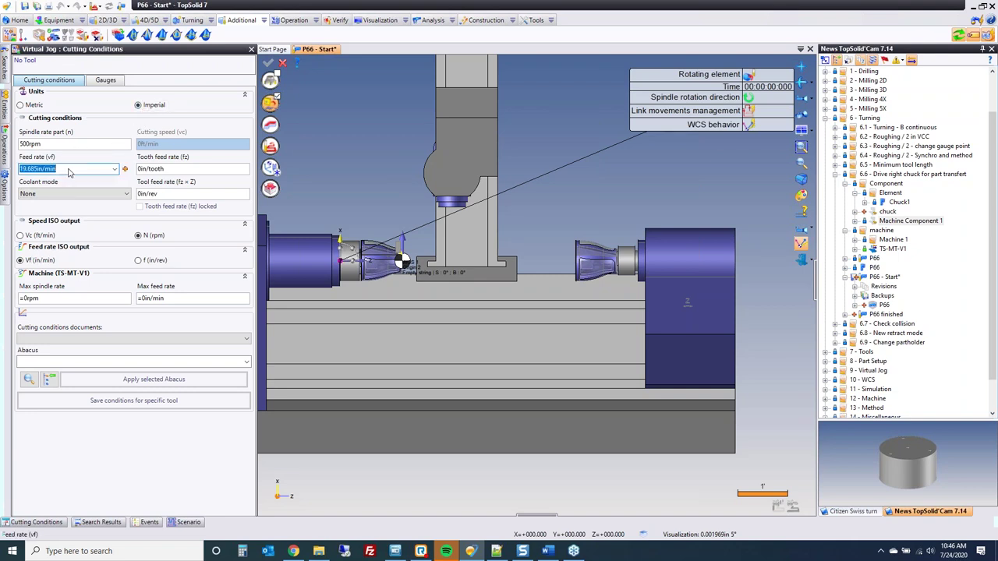
{"action": "type", "text": "50"}
{"action": "key", "text": "Tab"}
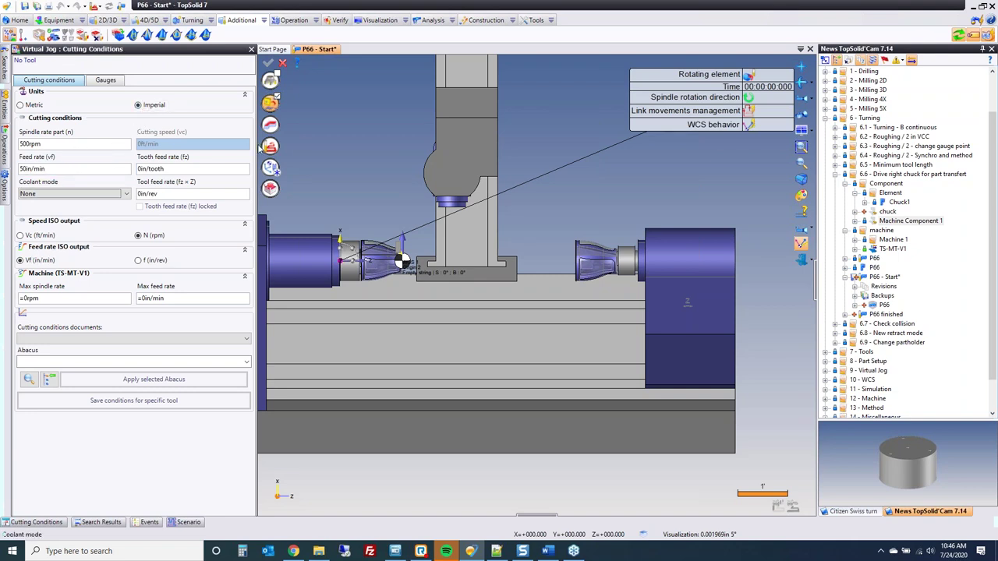
Begin a new jog coordinate system created on the frame Origin 2.
{"action": "left_click", "coordinate": [270, 169]}
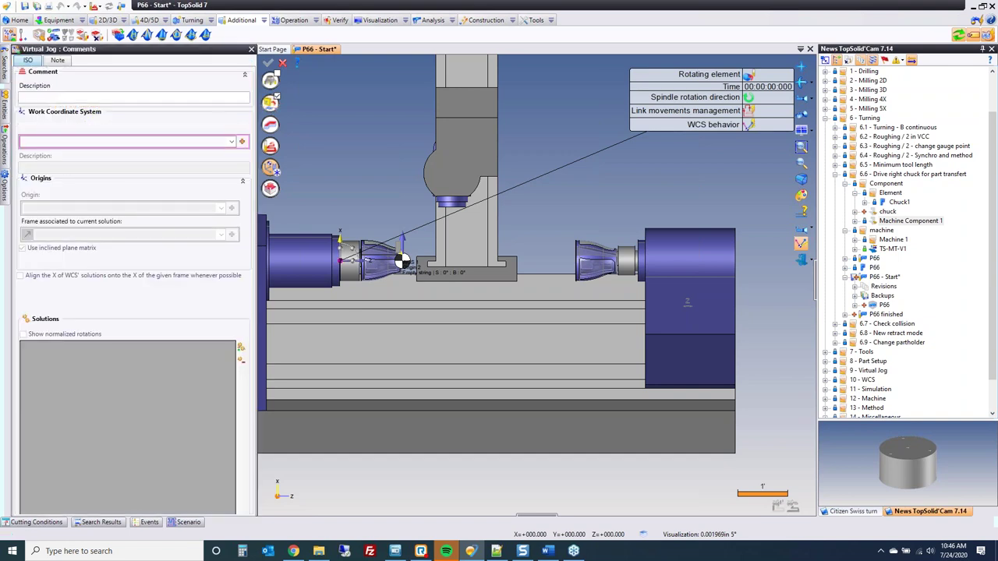
{"action": "left_click", "coordinate": [242, 141]}
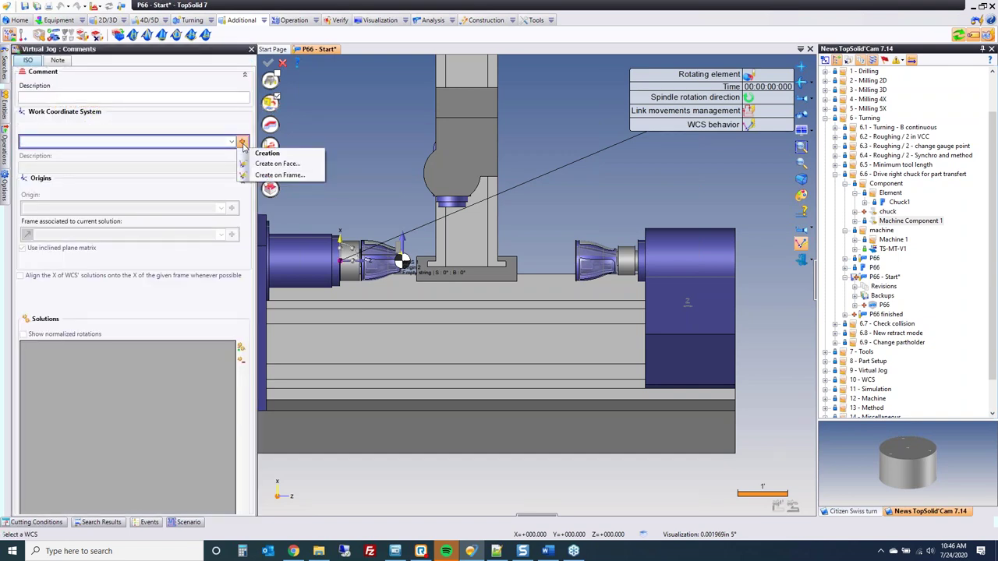
{"action": "left_click", "coordinate": [267, 175]}
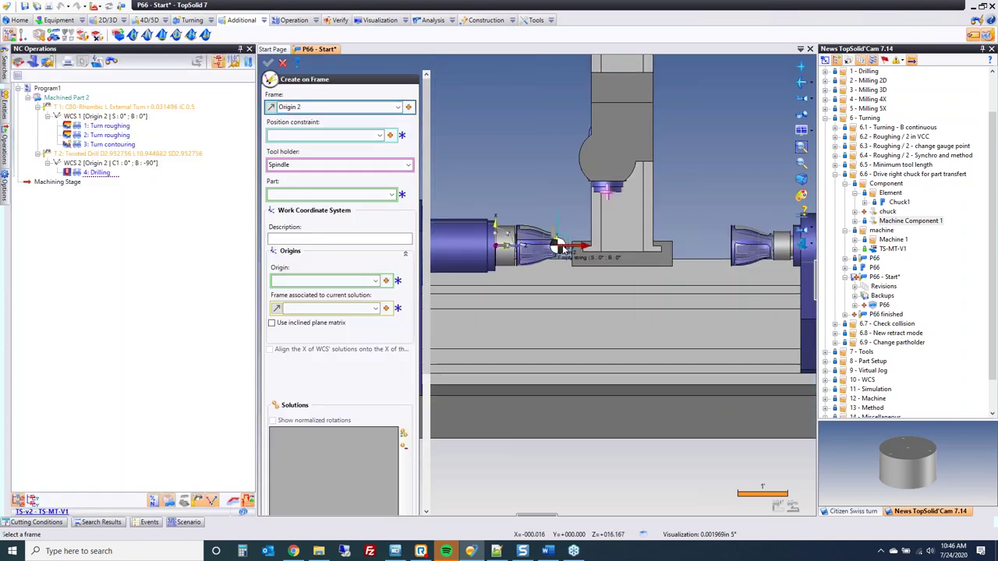
{"action": "left_click", "coordinate": [558, 246]}
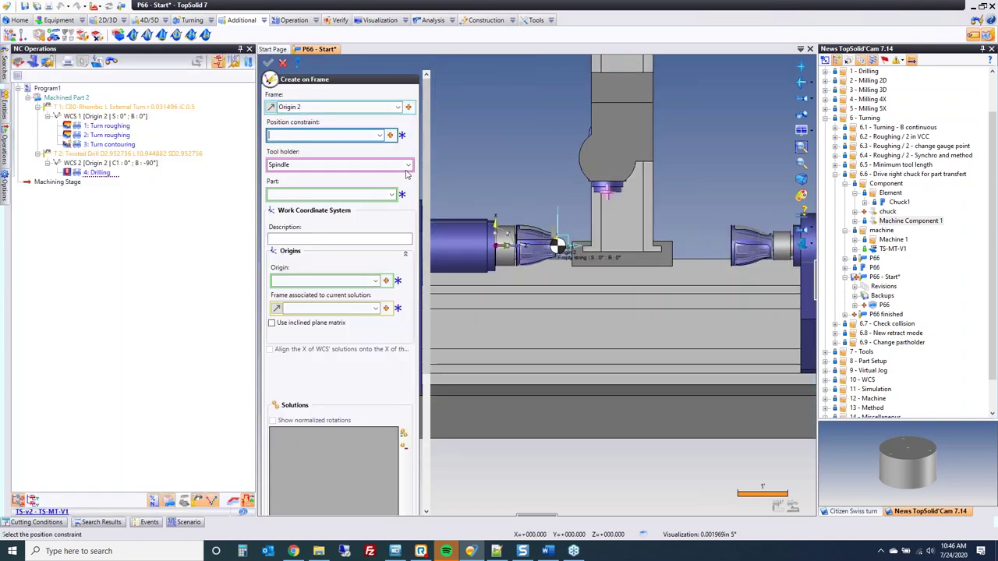
{"action": "left_click", "coordinate": [558, 247]}
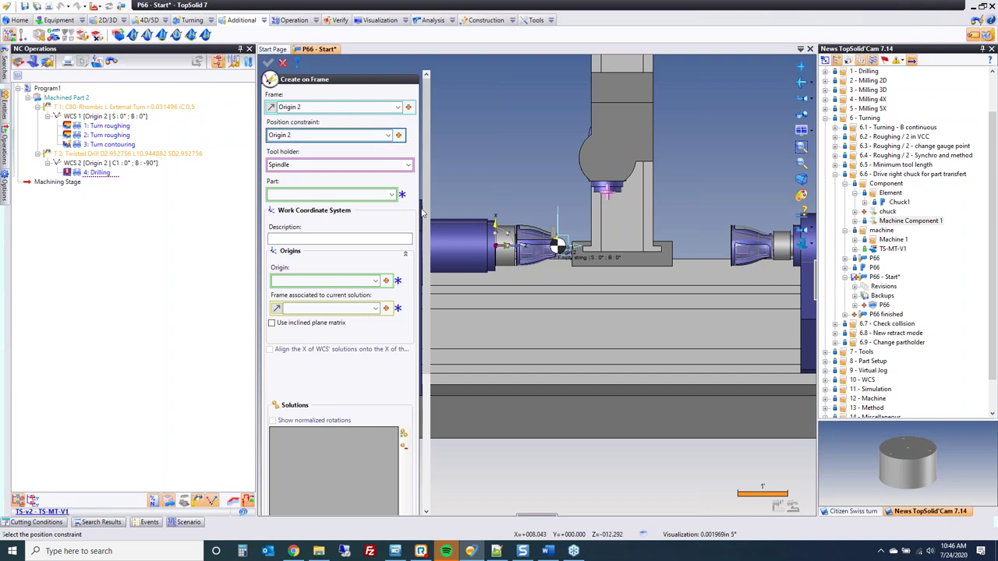
Set tool holder Machine Component 1, part Machined Part 2, name 'Transfer Frame', no inclined plane matrix.
{"action": "left_click", "coordinate": [408, 166]}
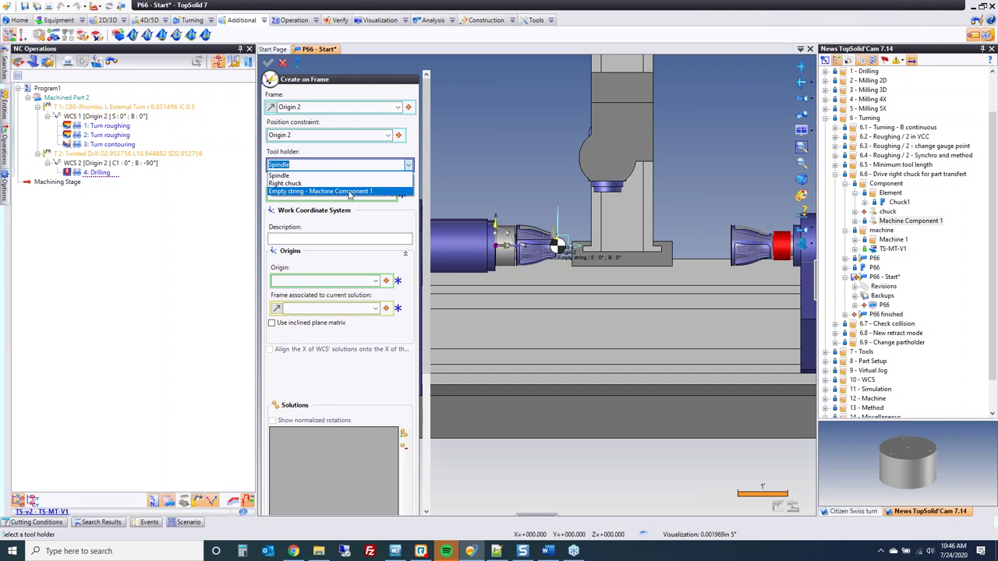
{"action": "left_click", "coordinate": [349, 192]}
{"action": "scroll", "coordinate": [782, 251], "scroll_direction": "up", "scroll_amount": 5}
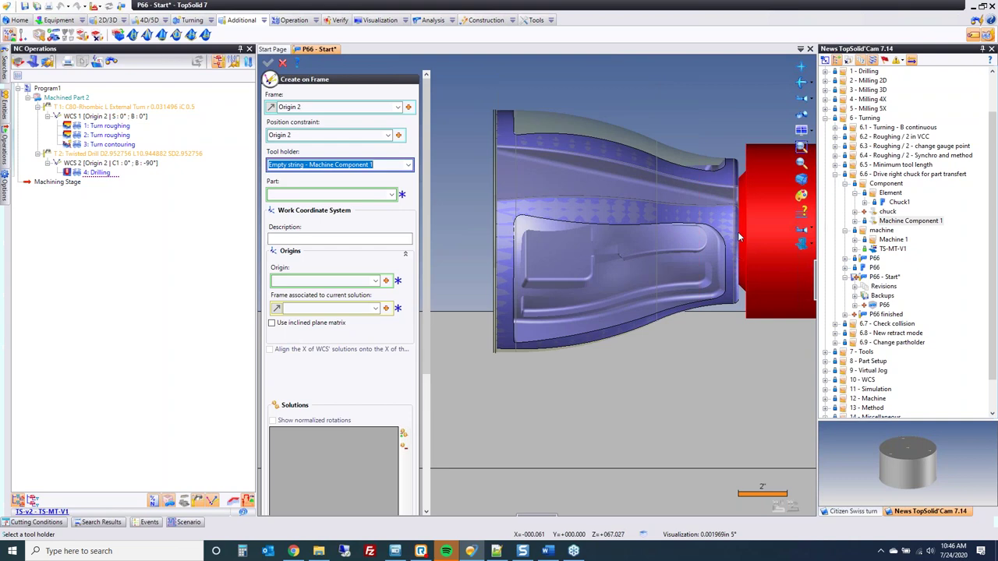
{"action": "scroll", "coordinate": [740, 238], "scroll_direction": "down", "scroll_amount": 3}
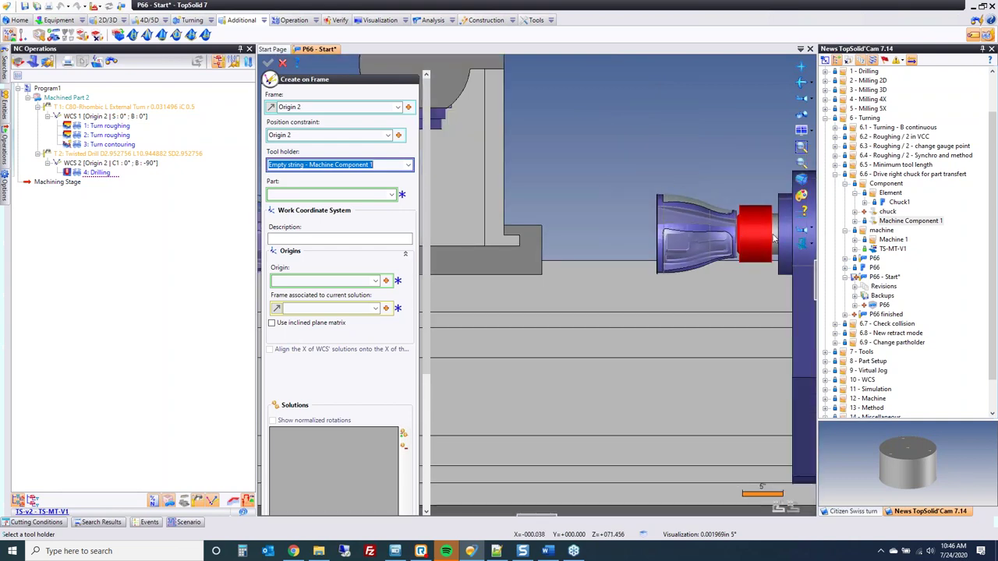
{"action": "left_click", "coordinate": [387, 195]}
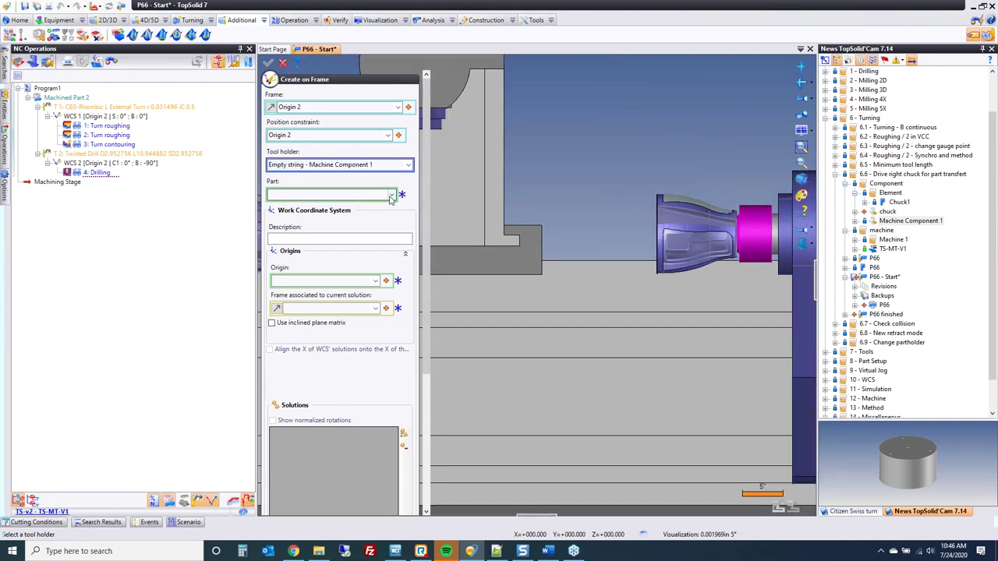
{"action": "left_click", "coordinate": [385, 204]}
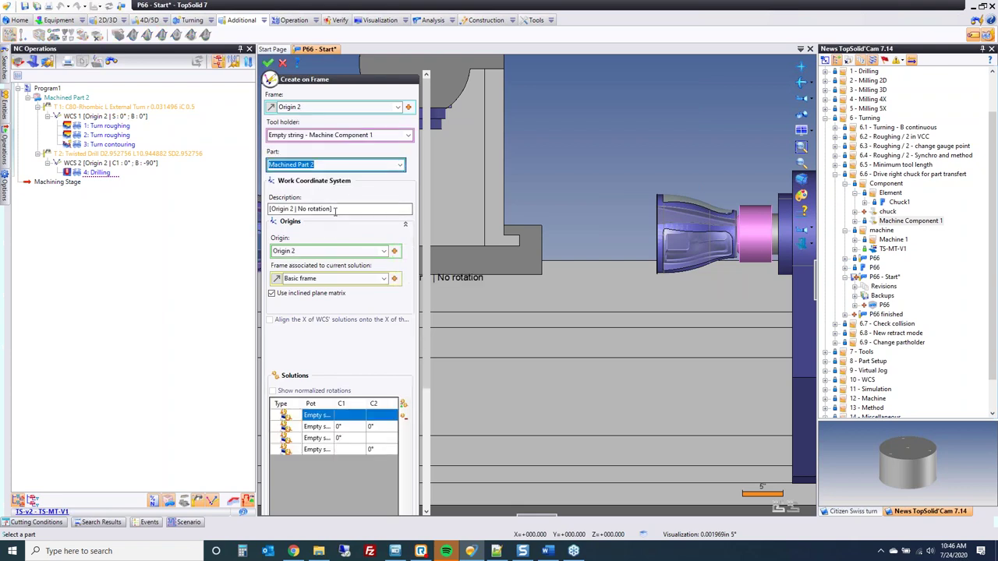
{"action": "left_click_drag", "start_coordinate": [336, 208], "coordinate": [265, 210]}
{"action": "type", "text": "Tr"}
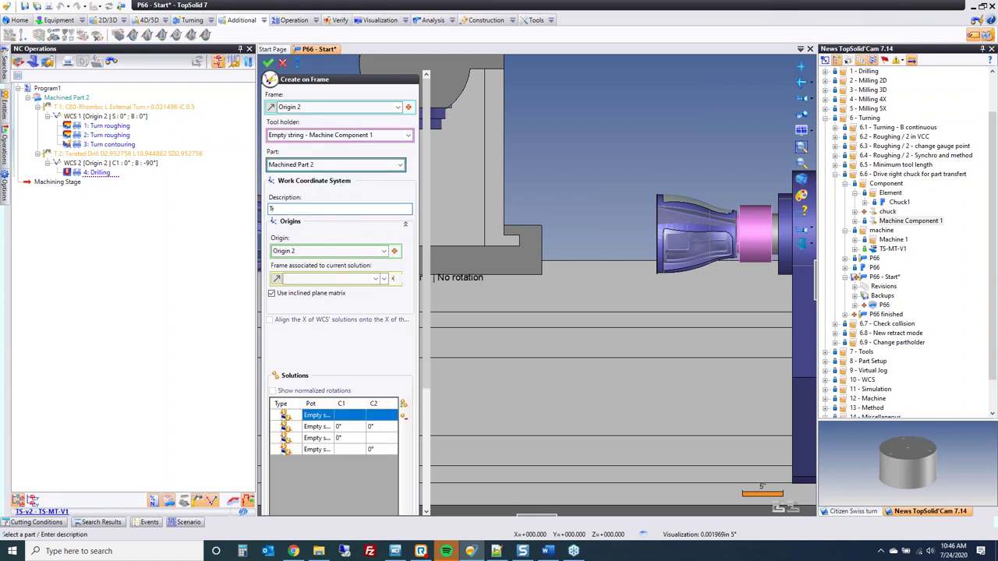
{"action": "type", "text": "ansfer Frame"}
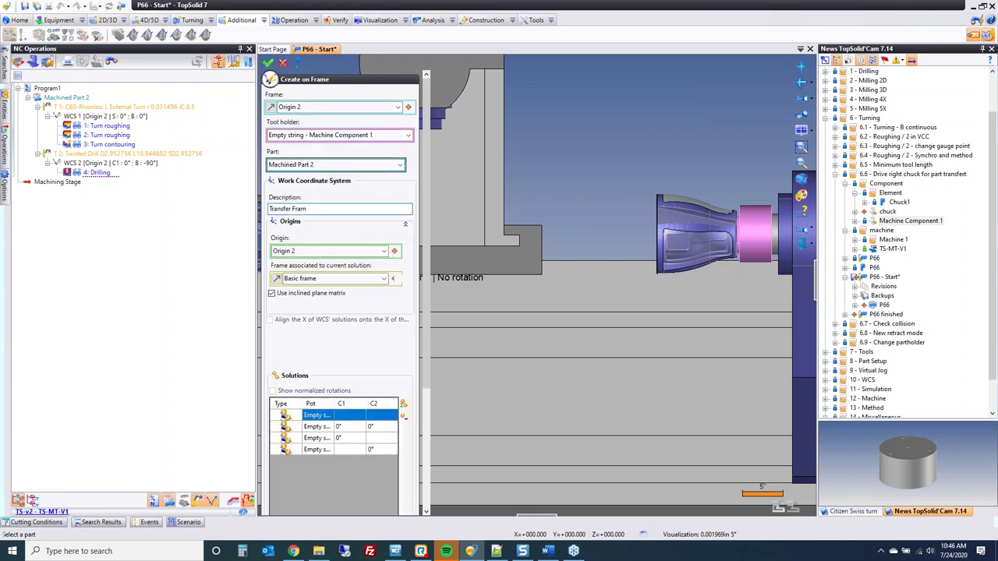
{"action": "left_click", "coordinate": [271, 293]}
{"action": "left_click", "coordinate": [267, 63]}
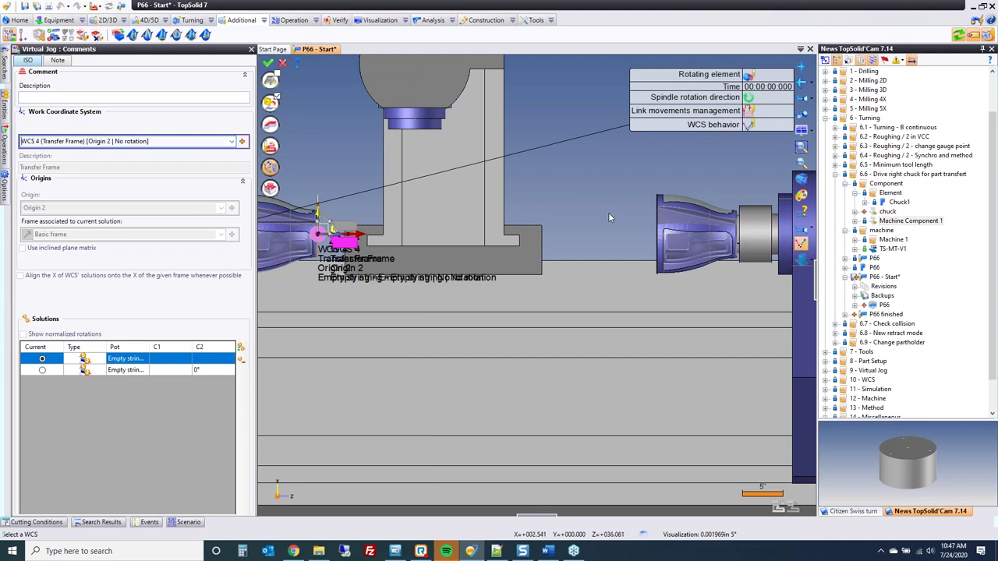
Add a jog item that releases the part from the Right chuck.
{"action": "scroll", "coordinate": [608, 211], "scroll_direction": "down", "scroll_amount": 2}
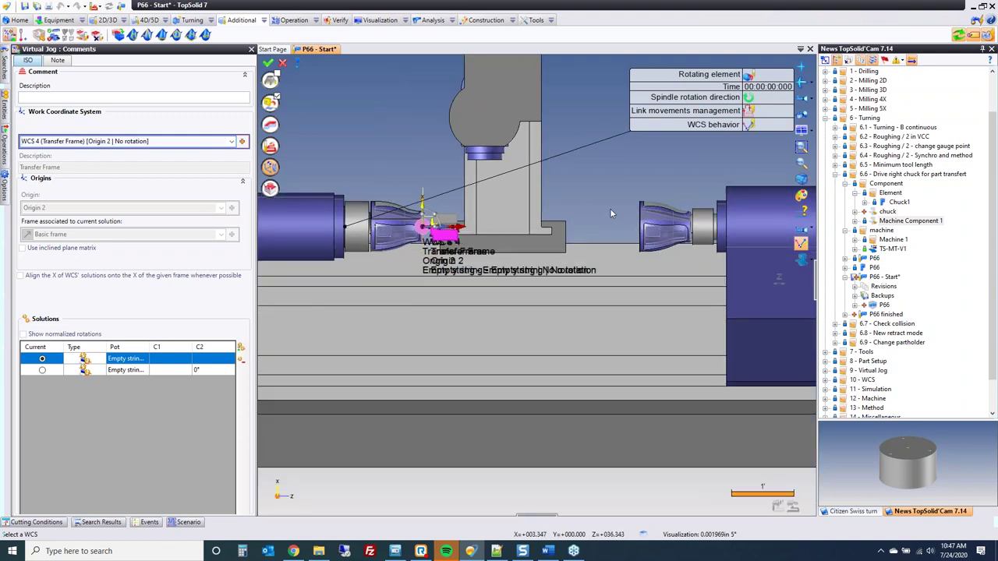
{"action": "left_click", "coordinate": [270, 145]}
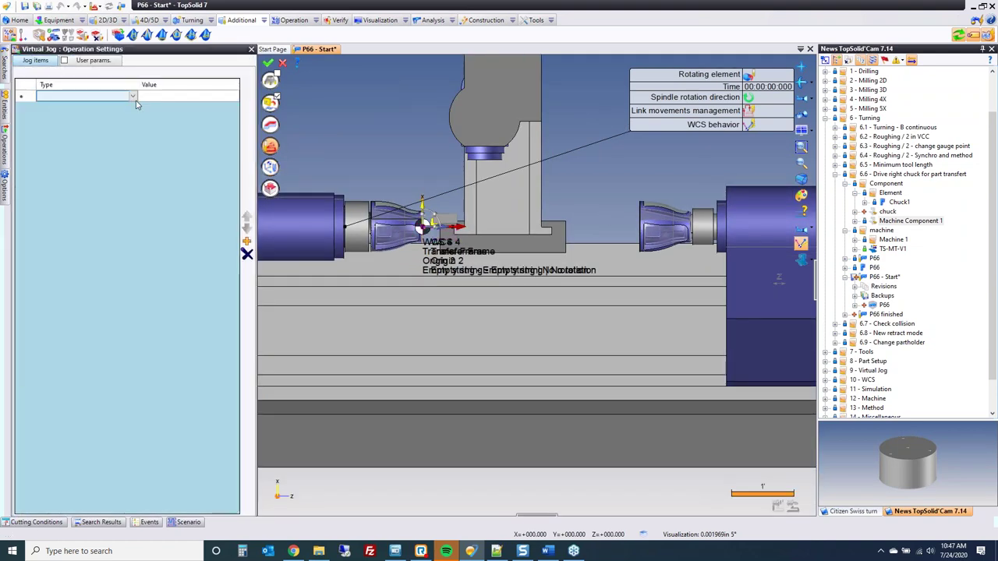
{"action": "left_click", "coordinate": [133, 96]}
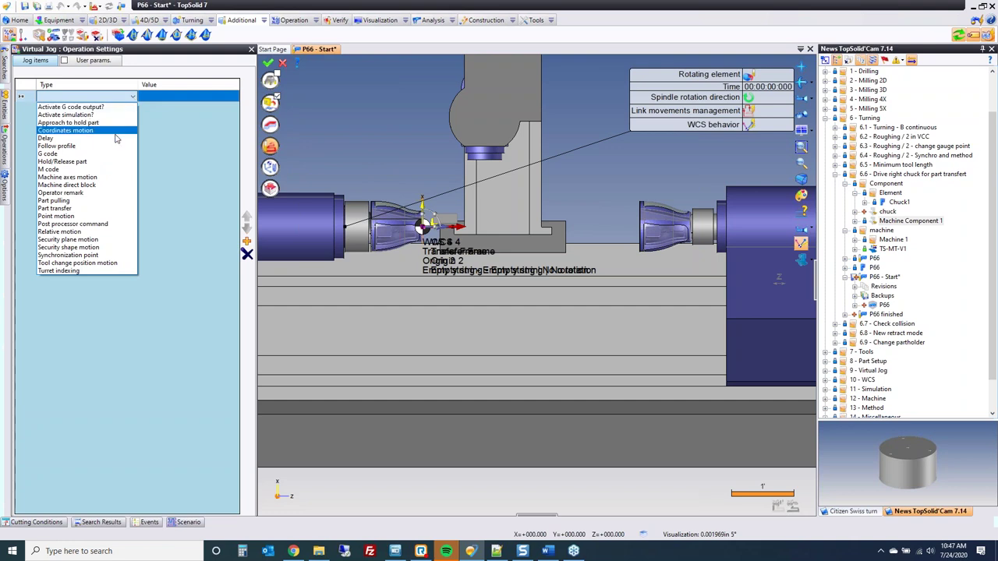
{"action": "left_click", "coordinate": [110, 161]}
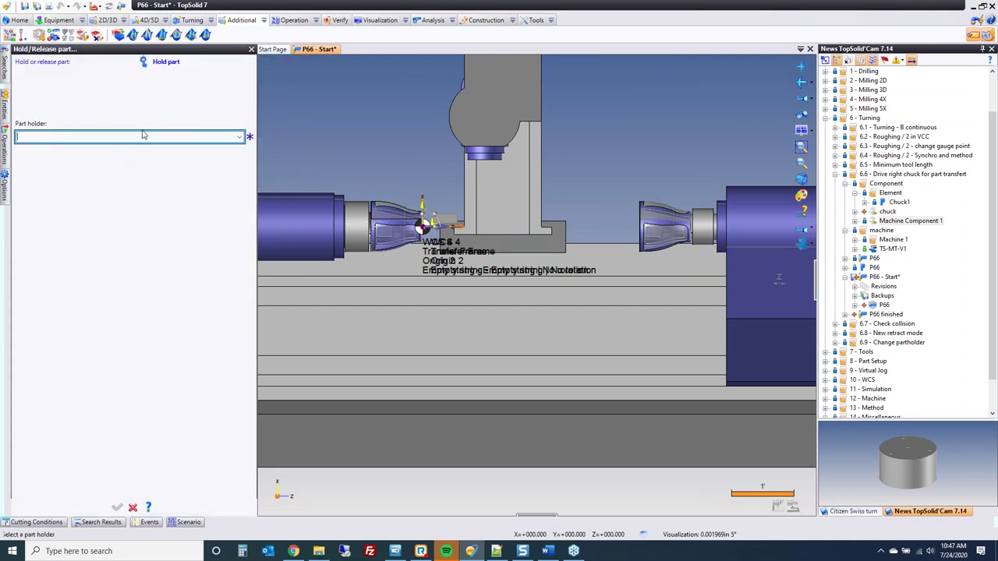
{"action": "left_click", "coordinate": [166, 63]}
{"action": "left_click", "coordinate": [72, 86]}
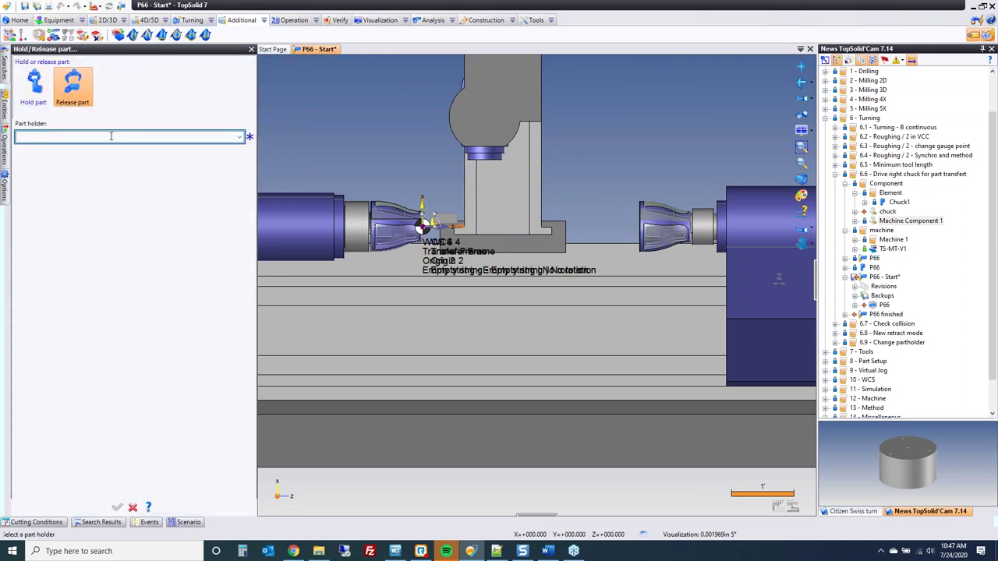
{"action": "left_click", "coordinate": [242, 139]}
{"action": "left_click", "coordinate": [176, 156]}
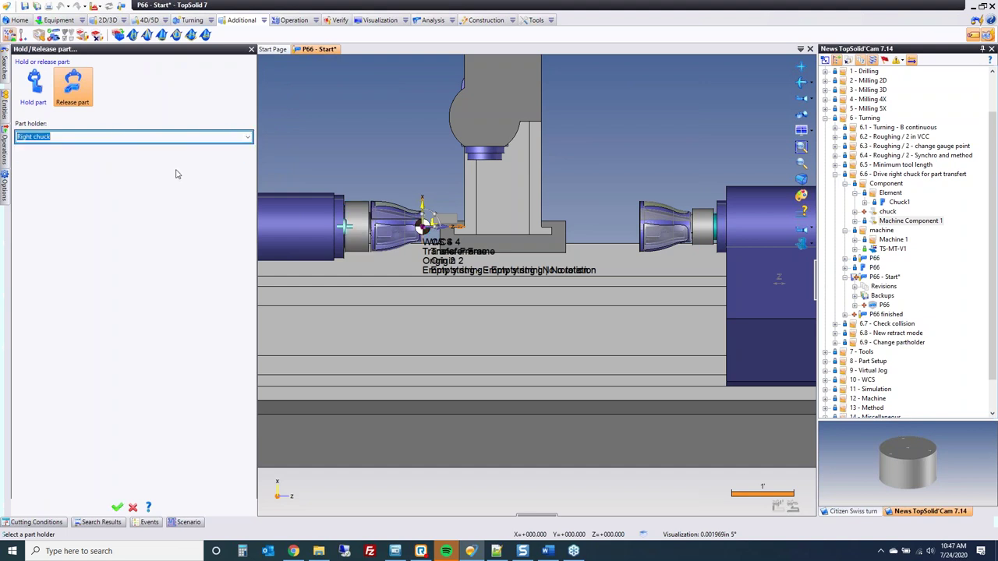
{"action": "left_click", "coordinate": [117, 506]}
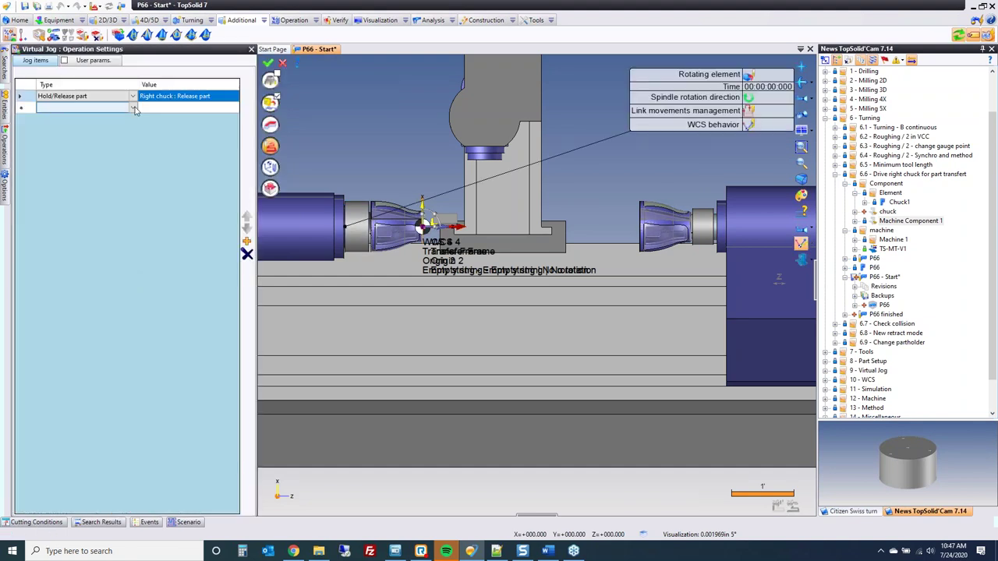
Add a 2s Delay item after the release and start the next row.
{"action": "left_click", "coordinate": [134, 110]}
{"action": "left_click", "coordinate": [107, 147]}
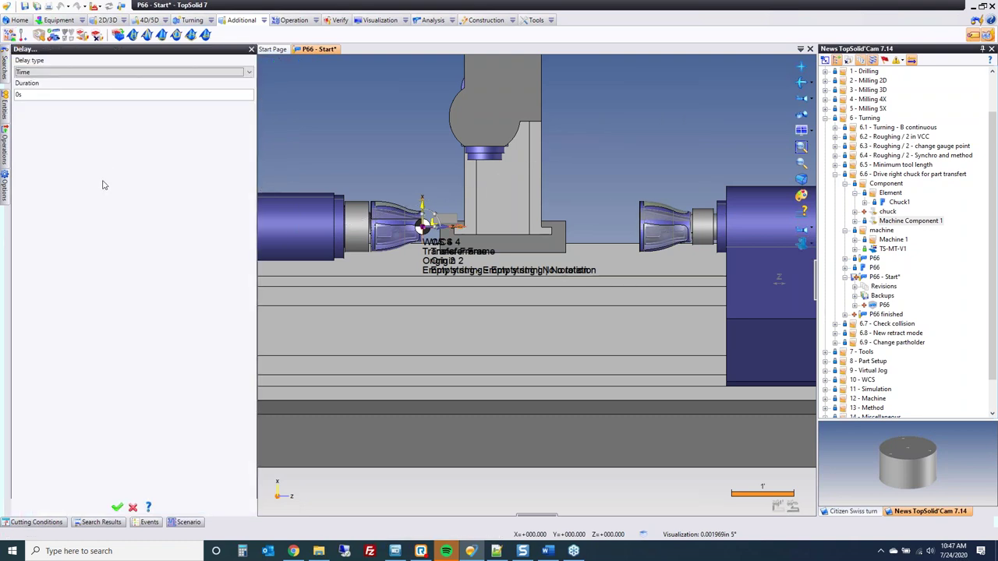
{"action": "left_click", "coordinate": [85, 94]}
{"action": "type", "text": "2"}
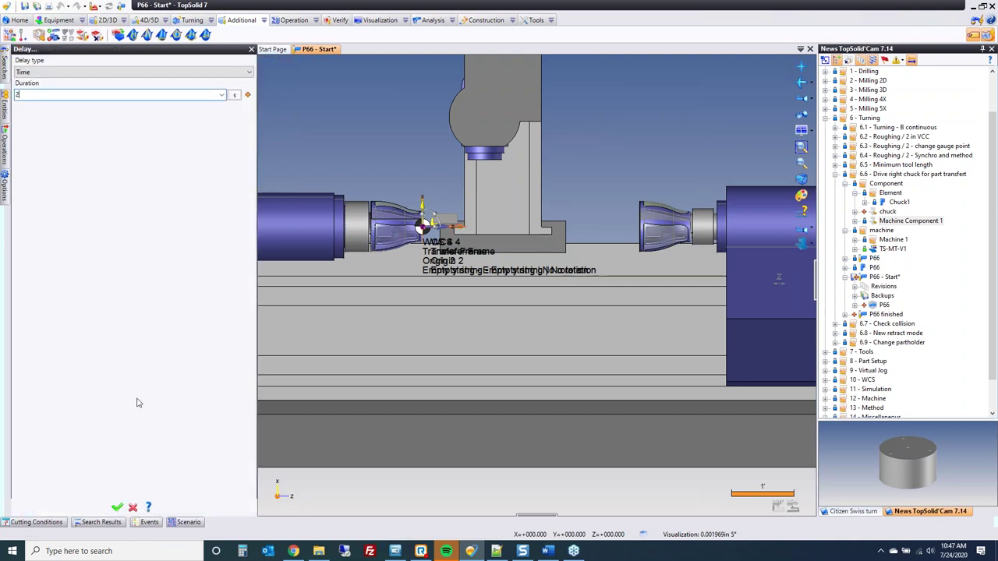
{"action": "left_click", "coordinate": [117, 507]}
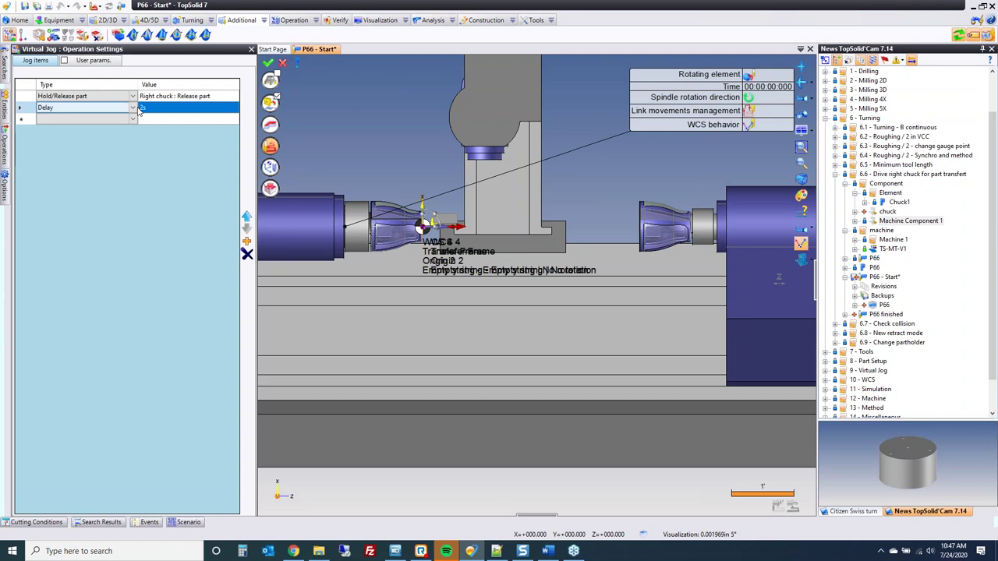
{"action": "left_click", "coordinate": [136, 118]}
{"action": "left_click", "coordinate": [135, 119]}
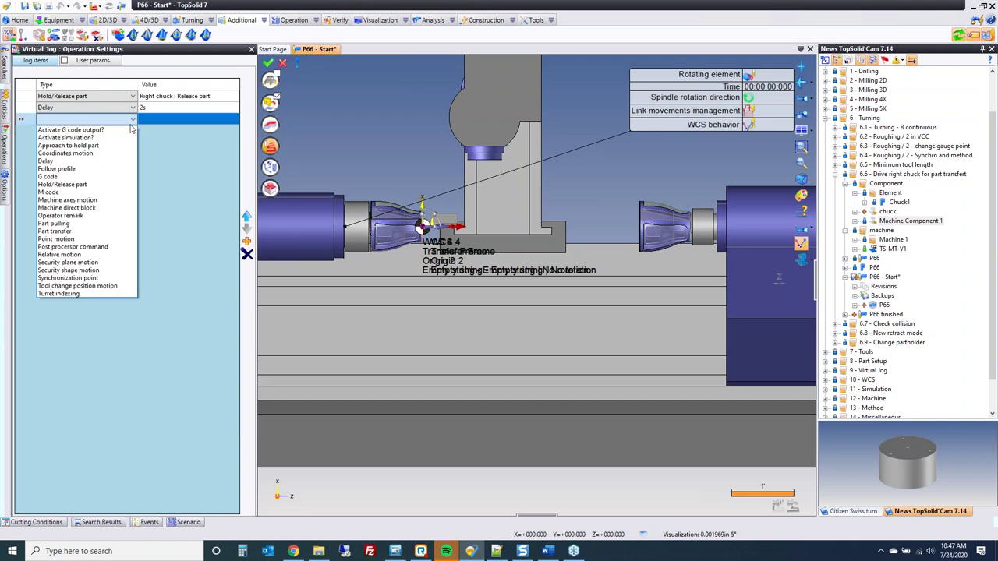
Add an Approach to hold part item with 1in feedrate-switch shift and 0in part-holding shift.
{"action": "left_click", "coordinate": [119, 145]}
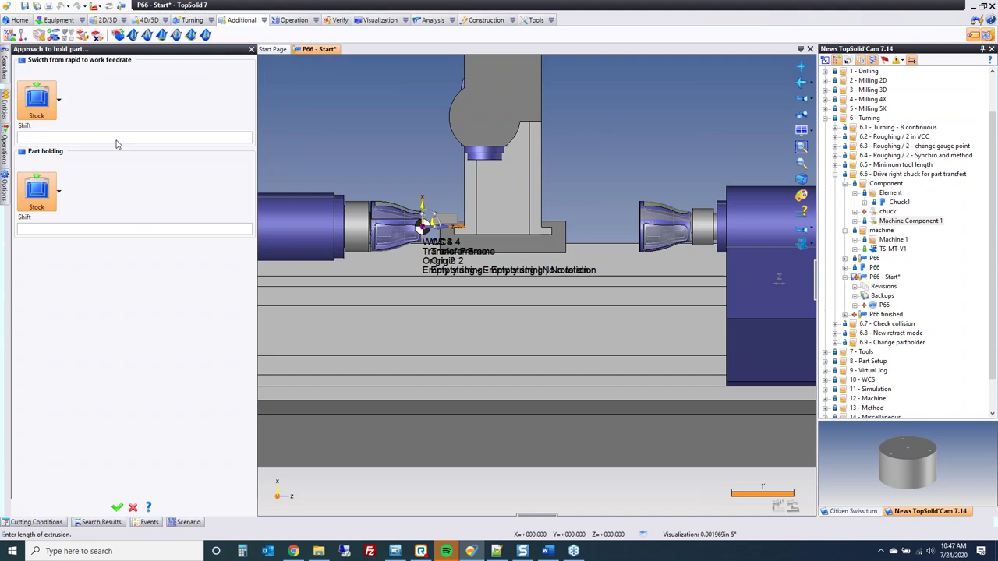
{"action": "left_click", "coordinate": [85, 139]}
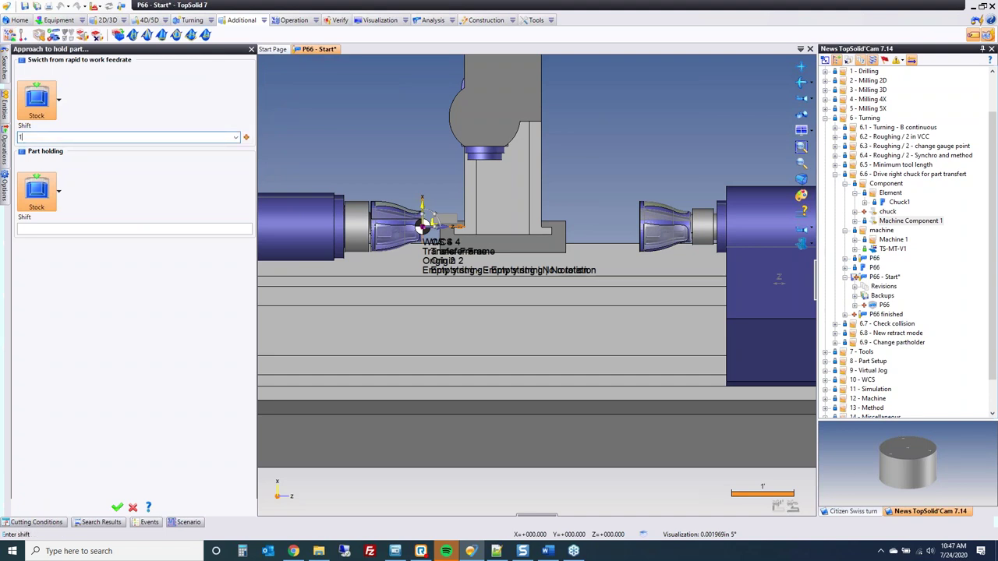
{"action": "type", "text": "1in"}
{"action": "key", "text": "Return"}
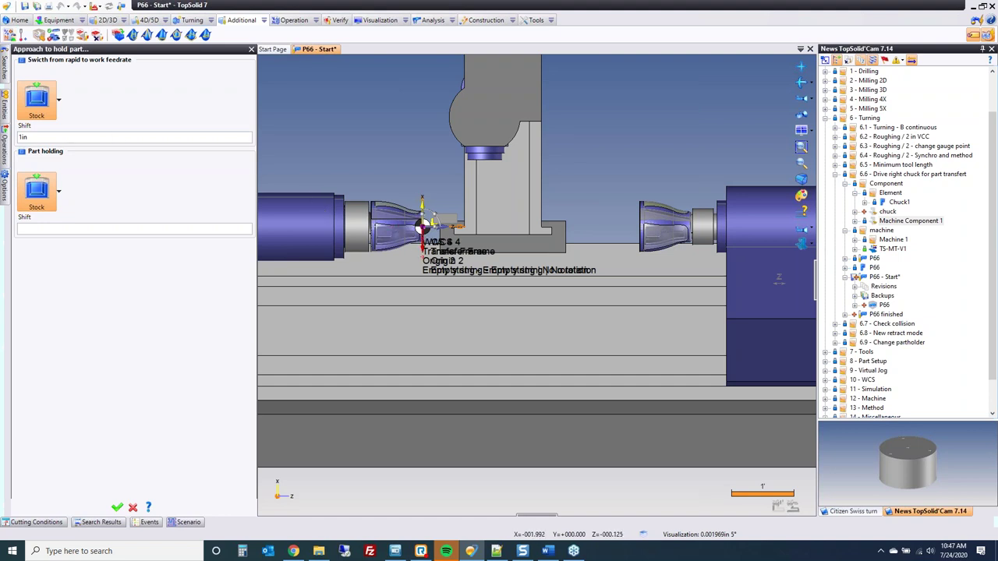
{"action": "left_click", "coordinate": [51, 228]}
{"action": "type", "text": "0"}
{"action": "key", "text": "Return"}
{"action": "left_click", "coordinate": [117, 508]}
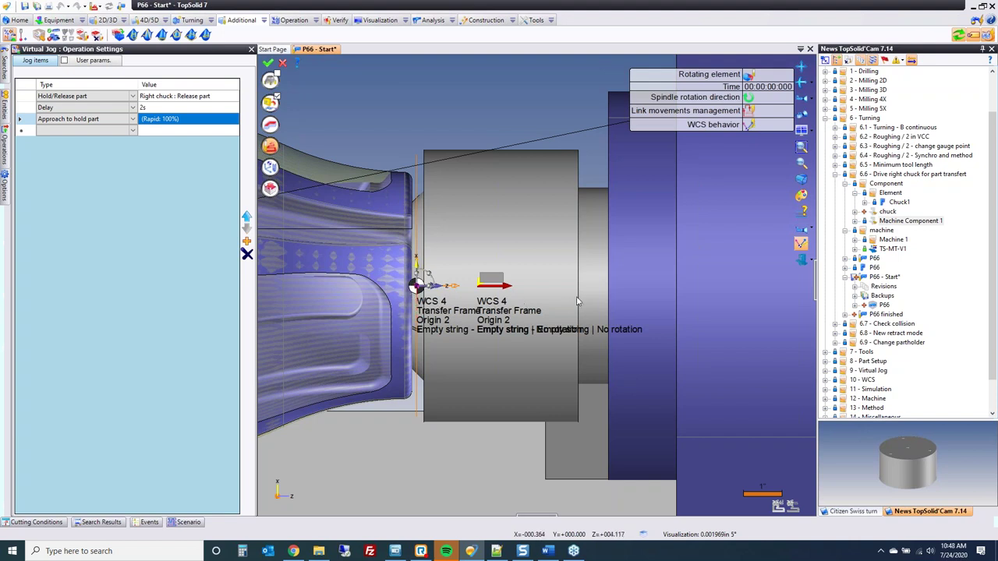
{"action": "scroll", "coordinate": [674, 328], "scroll_direction": "down", "scroll_amount": 5}
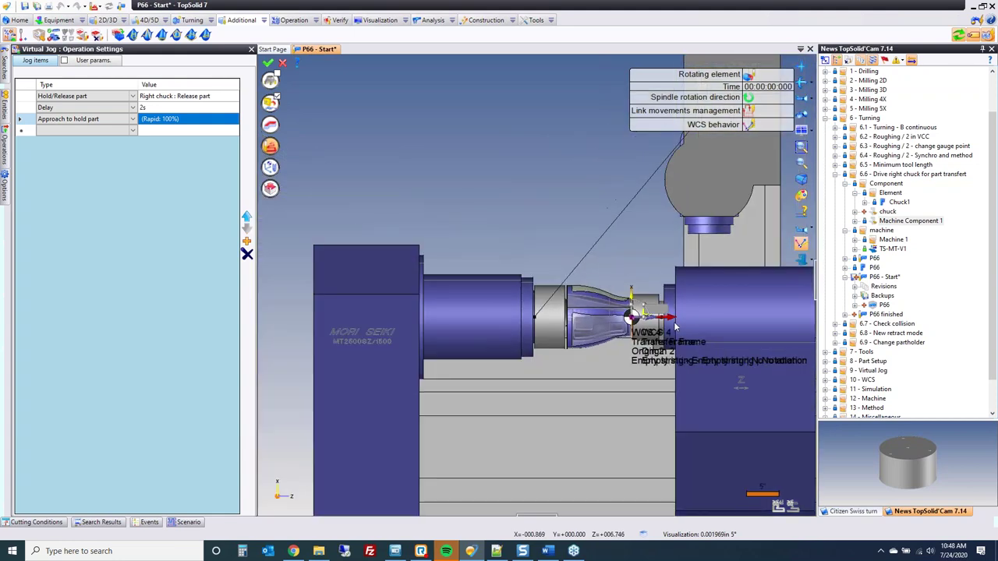
Add a Right chuck Hold item followed by a 2s Delay.
{"action": "left_click", "coordinate": [135, 133]}
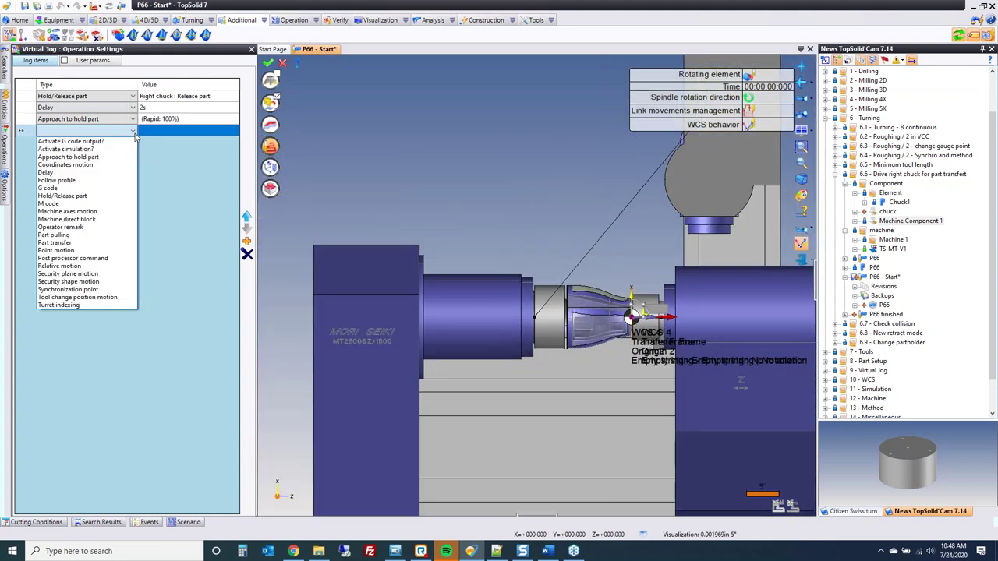
{"action": "key", "text": "Escape"}
{"action": "key", "text": "Escape"}
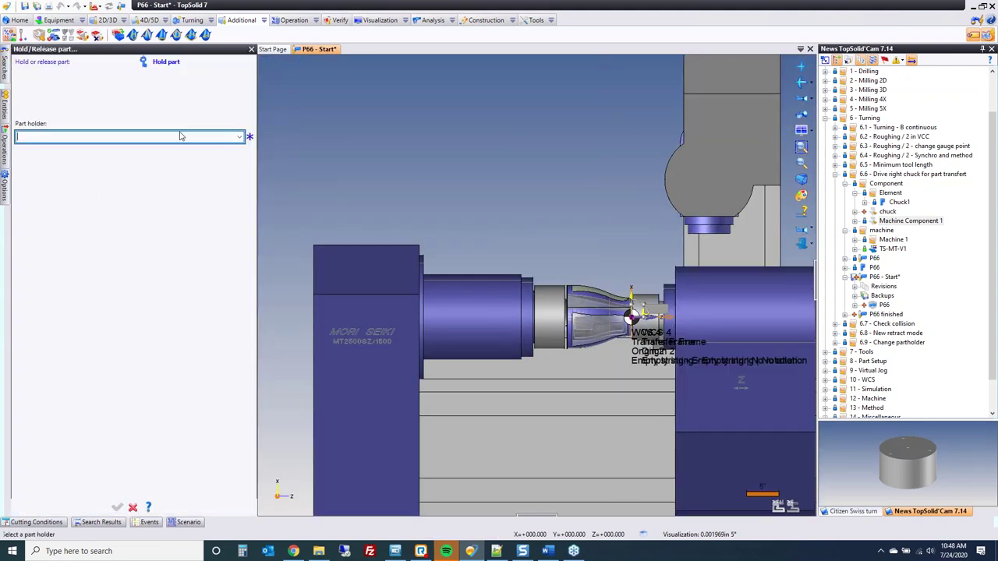
{"action": "left_click", "coordinate": [239, 137]}
{"action": "left_click", "coordinate": [230, 162]}
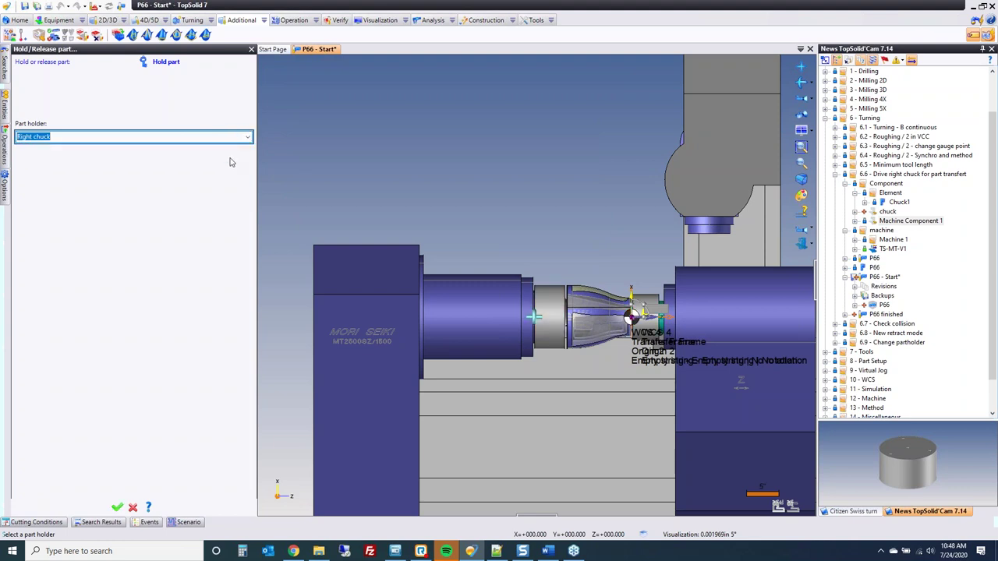
{"action": "left_click", "coordinate": [117, 508]}
{"action": "left_click", "coordinate": [134, 144]}
{"action": "left_click", "coordinate": [134, 143]}
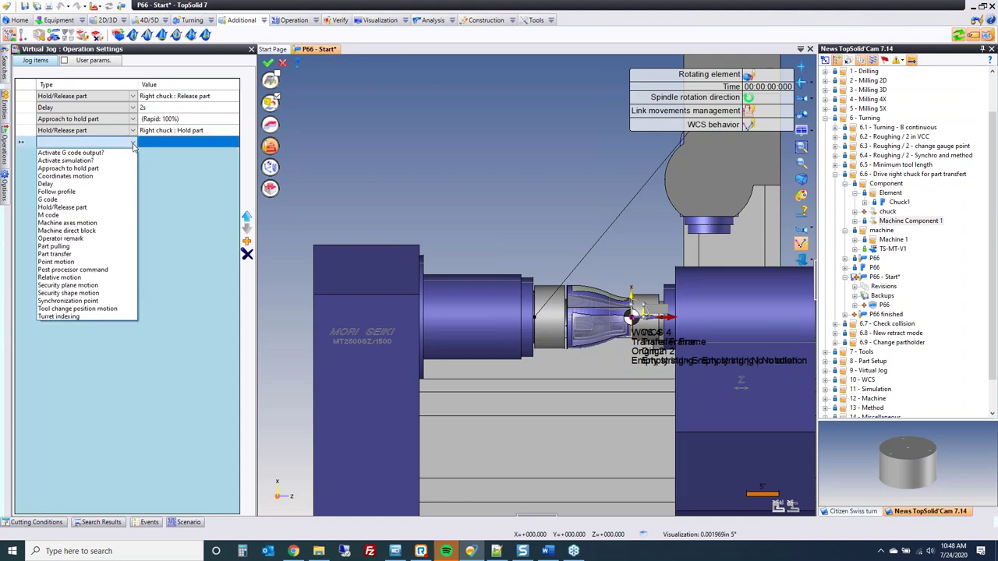
{"action": "left_click", "coordinate": [108, 184]}
{"action": "left_click", "coordinate": [67, 96]}
{"action": "type", "text": "2"}
{"action": "key", "text": "Return"}
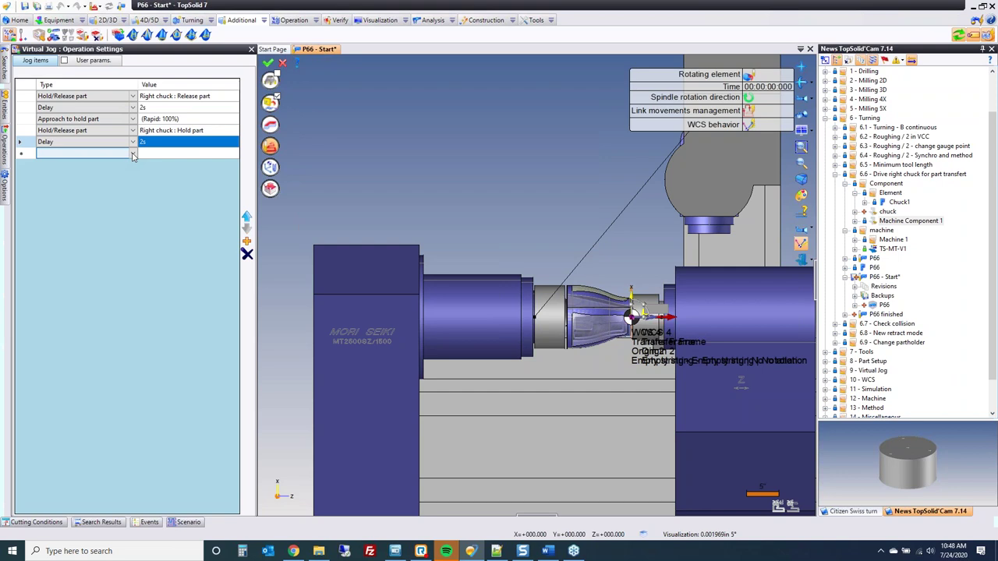
Add a Left chuck Release item followed by another 2s Delay.
{"action": "left_click", "coordinate": [133, 155]}
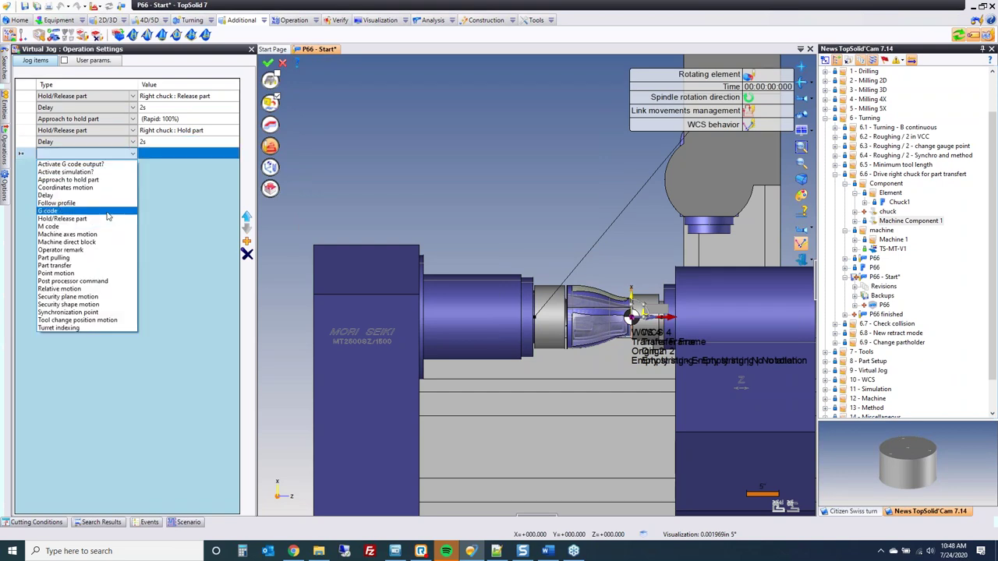
{"action": "left_click", "coordinate": [106, 221]}
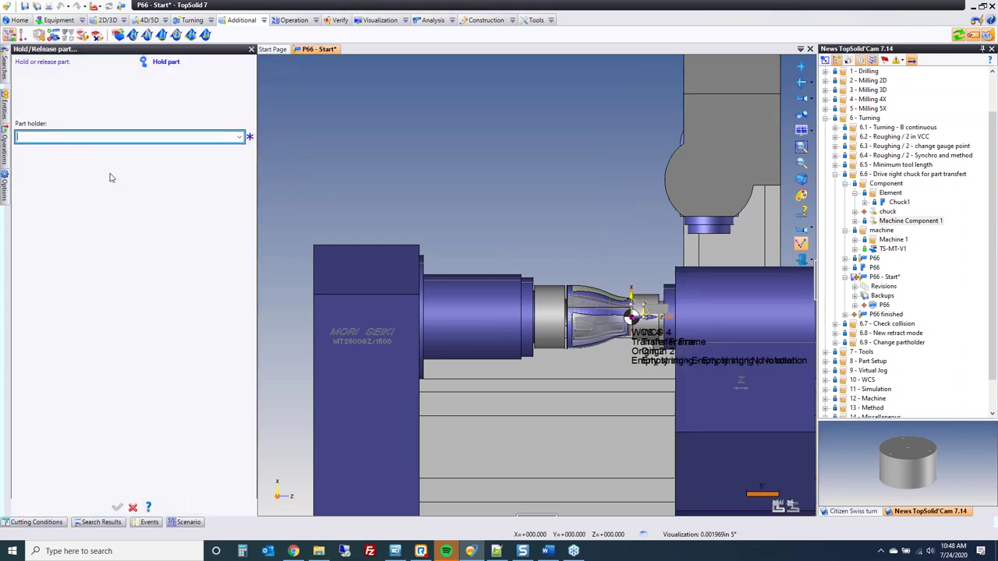
{"action": "left_click", "coordinate": [72, 84]}
{"action": "left_click", "coordinate": [238, 138]}
{"action": "left_click", "coordinate": [78, 148]}
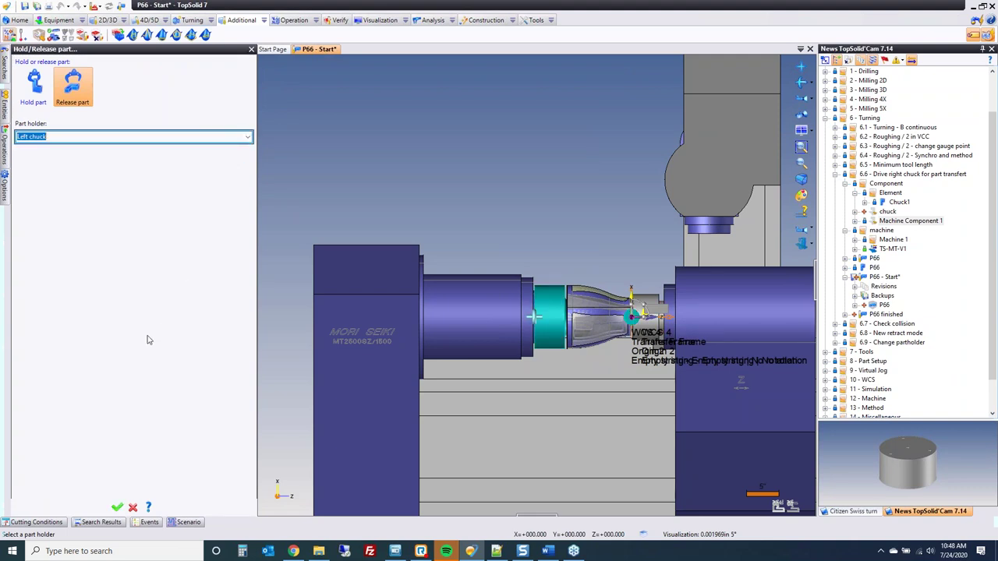
{"action": "left_click", "coordinate": [117, 507]}
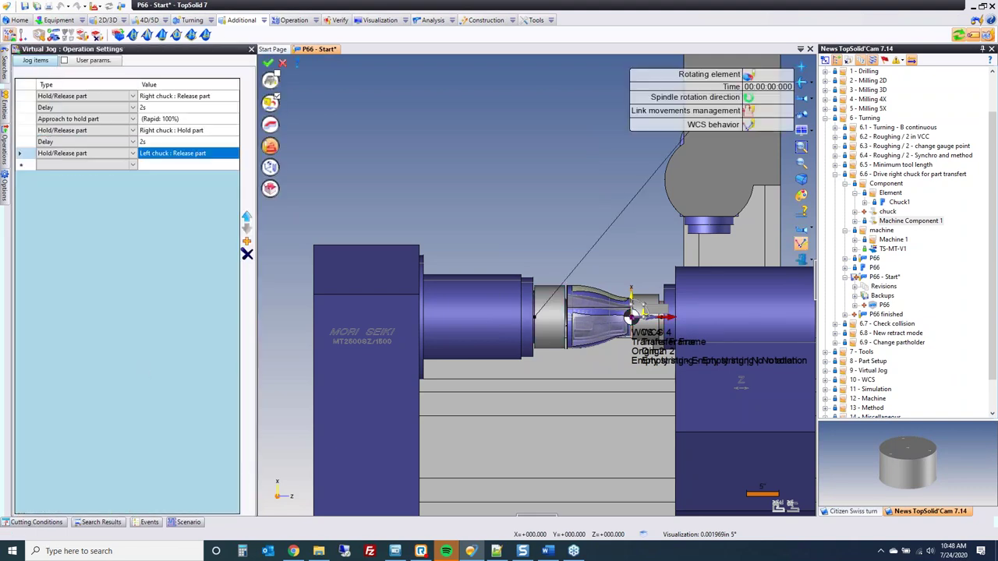
{"action": "left_click", "coordinate": [121, 169]}
{"action": "left_click", "coordinate": [120, 170]}
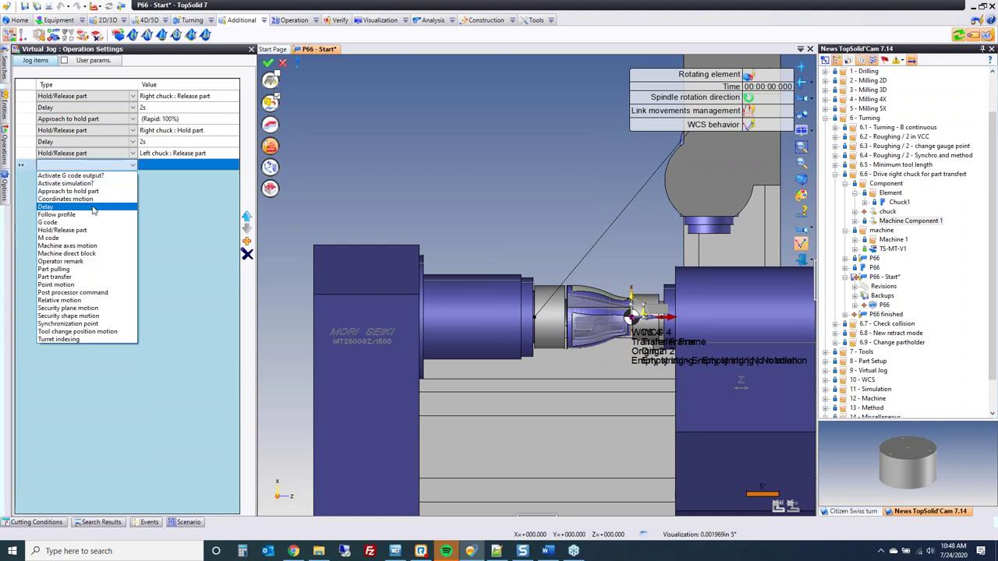
{"action": "left_click", "coordinate": [94, 208]}
{"action": "left_click", "coordinate": [48, 94]}
{"action": "type", "text": "2"}
{"action": "left_click", "coordinate": [117, 511]}
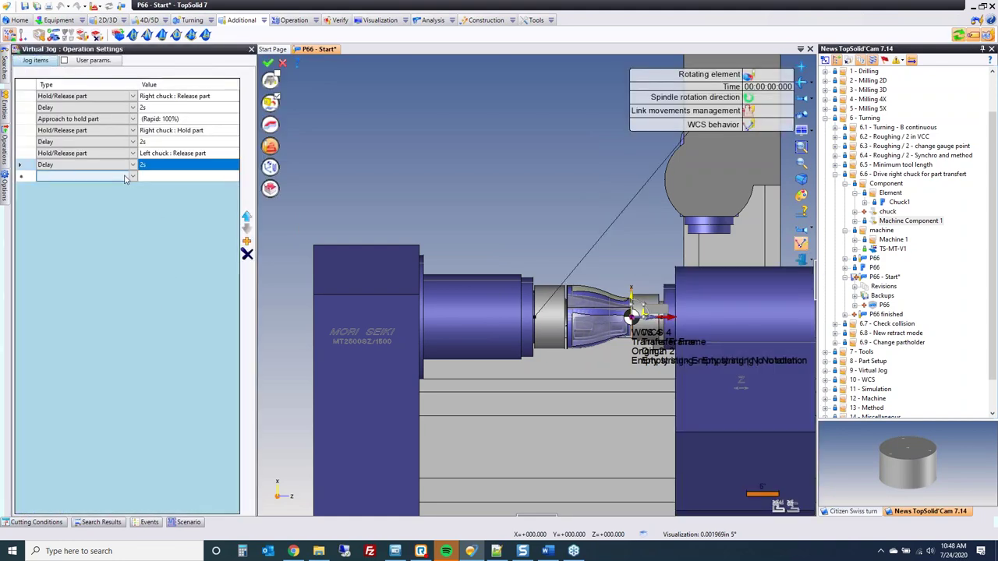
Add a Part transfer item and validate the jog as operation 5.
{"action": "left_click", "coordinate": [129, 178]}
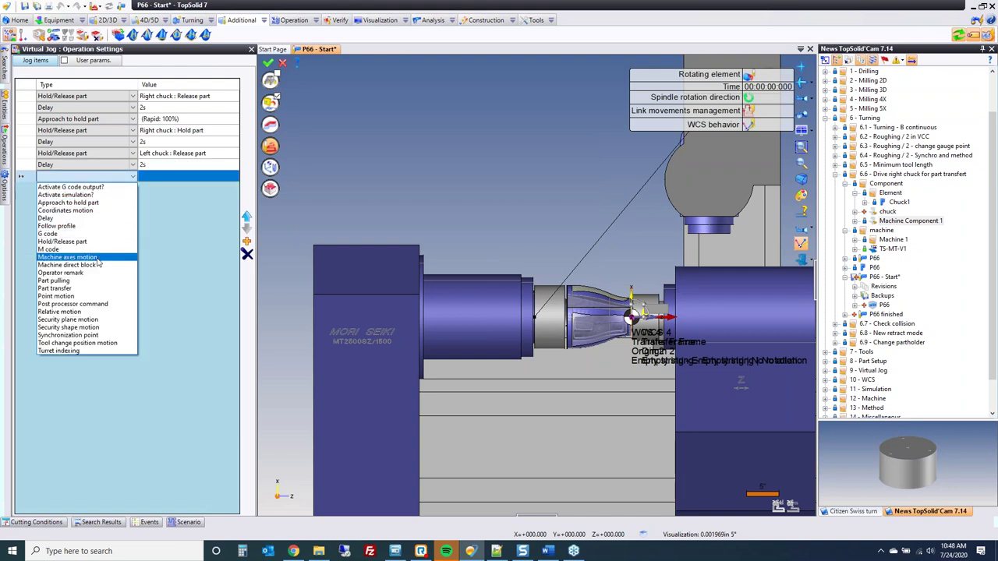
{"action": "left_click", "coordinate": [91, 288]}
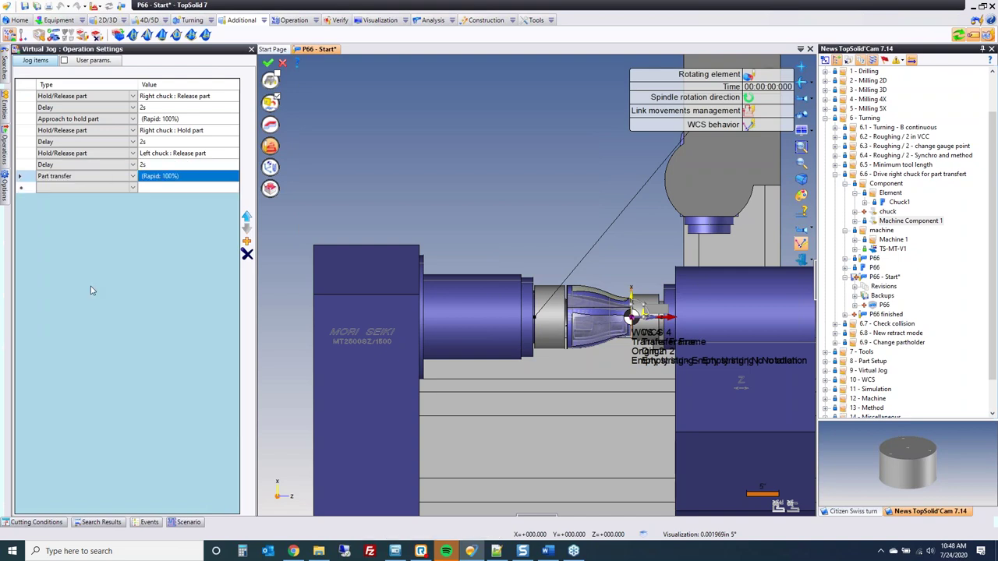
{"action": "left_click", "coordinate": [267, 63]}
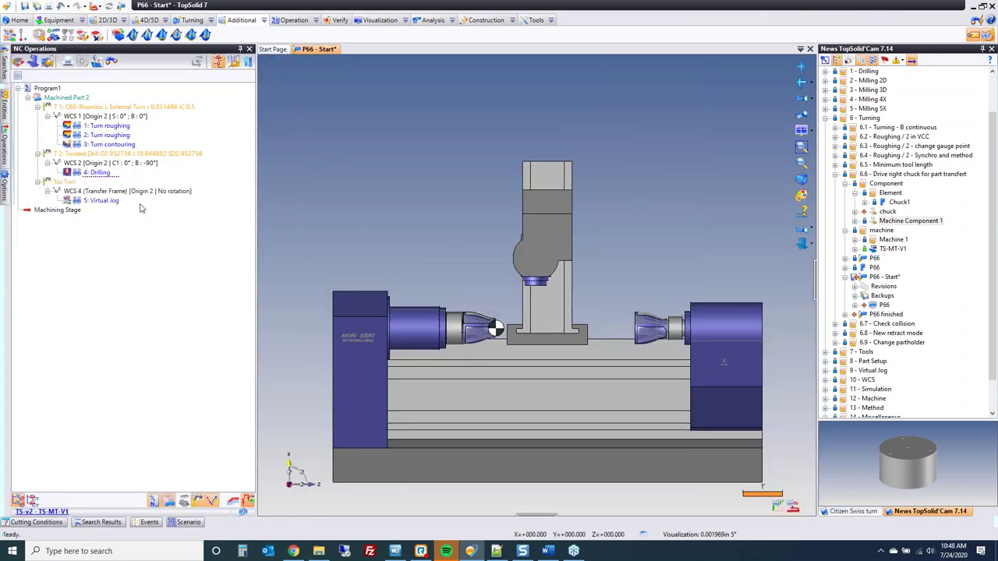
Simulate 5: Virtual Jog, then bring the WhatsNewInTopSolidCam7.14-US notes to the front.
{"action": "double_click", "coordinate": [68, 201]}
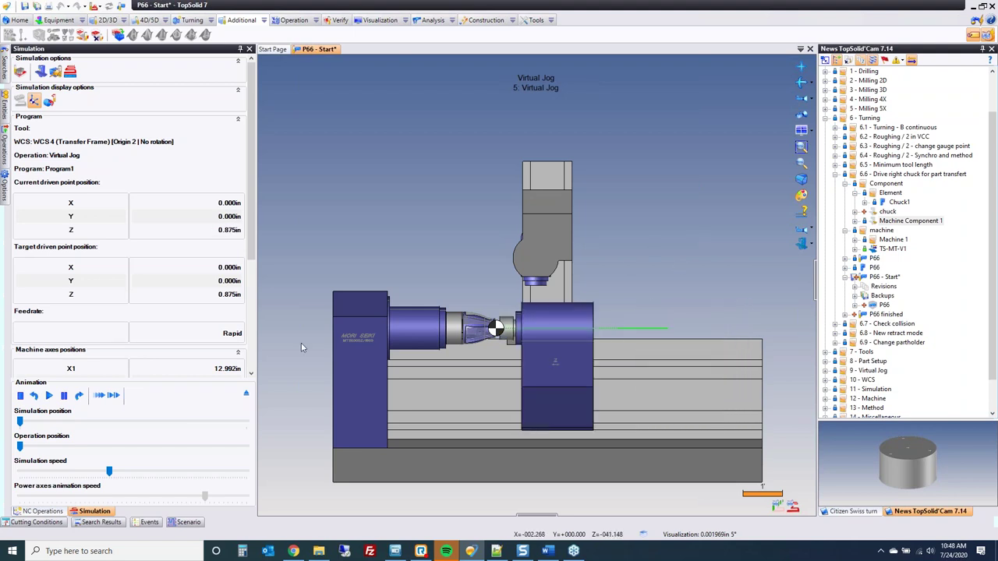
{"action": "scroll", "coordinate": [207, 307], "scroll_direction": "down", "scroll_amount": 3}
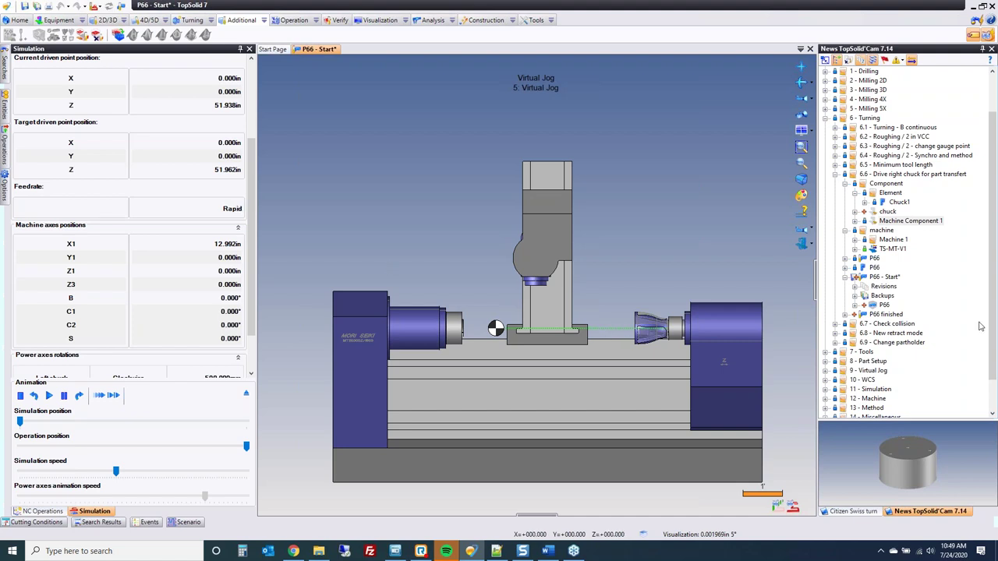
{"action": "left_click", "coordinate": [548, 551]}
Scroll the What's New notes to the drivable part support section, then return to TopSolid.
{"action": "scroll", "coordinate": [538, 312], "scroll_direction": "down", "scroll_amount": 4}
{"action": "scroll", "coordinate": [673, 337], "scroll_direction": "down", "scroll_amount": 10}
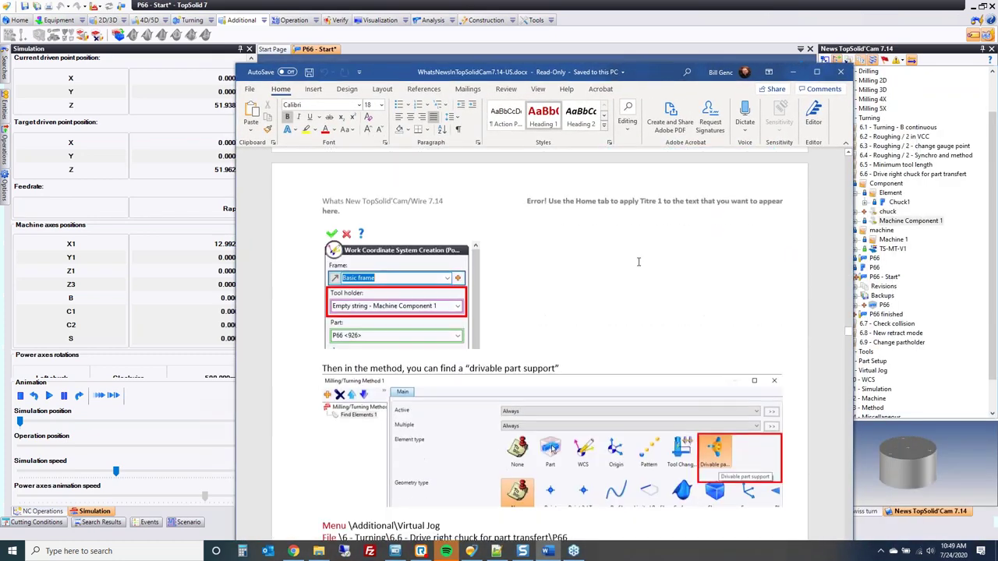
{"action": "scroll", "coordinate": [557, 302], "scroll_direction": "up", "scroll_amount": 2}
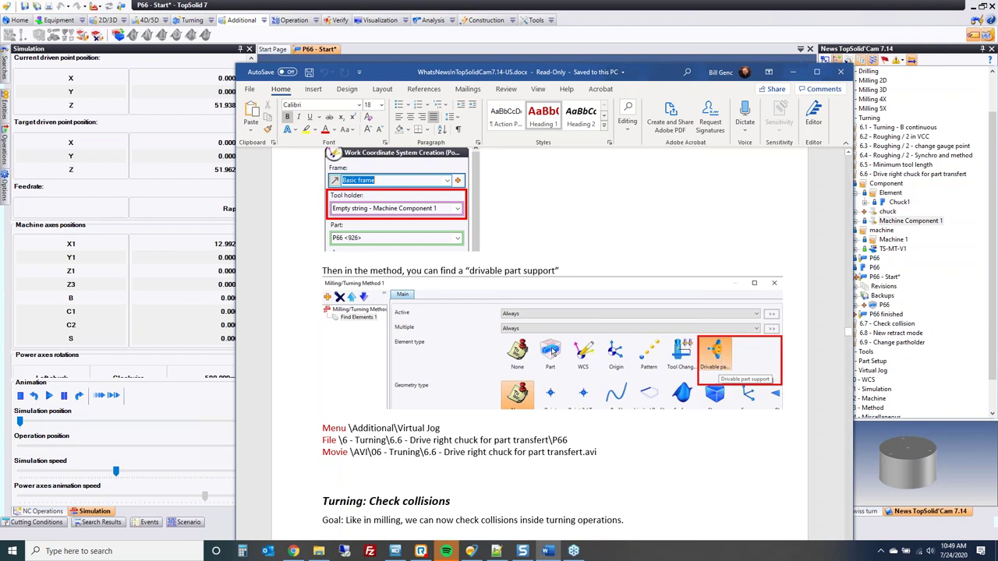
{"action": "key", "text": "alt+Tab"}
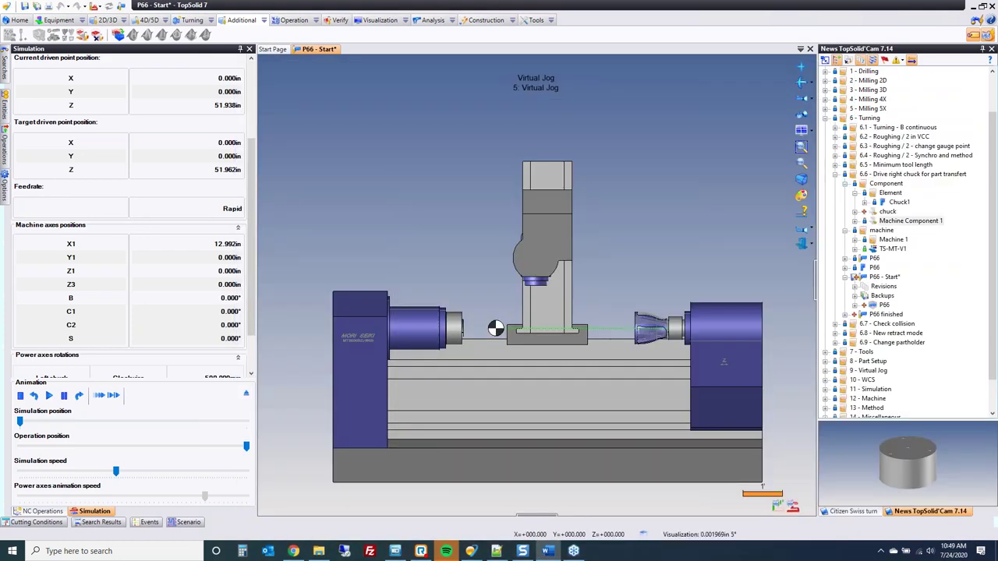
Leave the simulation and close P66 - Start without saving.
{"action": "left_click", "coordinate": [246, 394]}
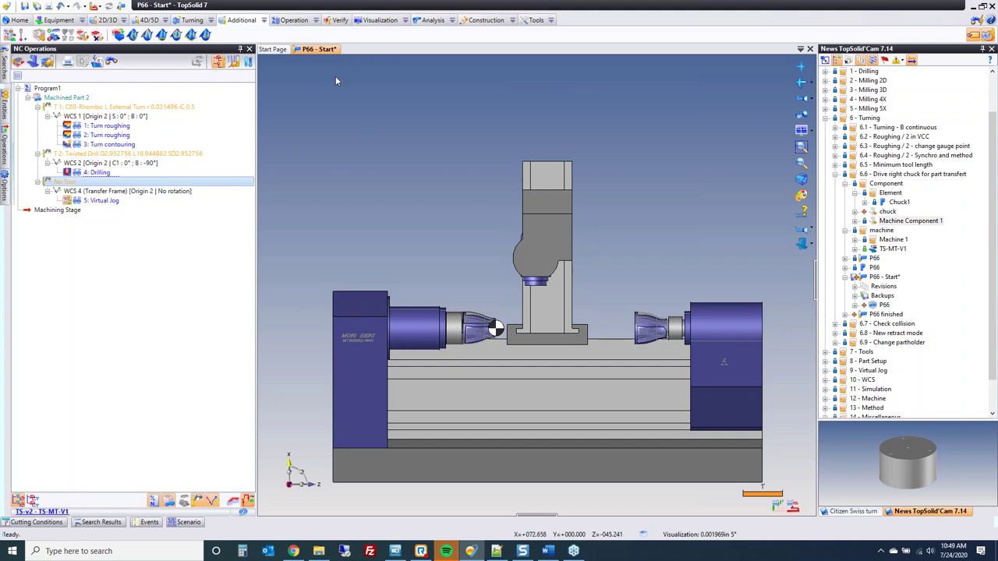
{"action": "middle_click", "coordinate": [320, 50]}
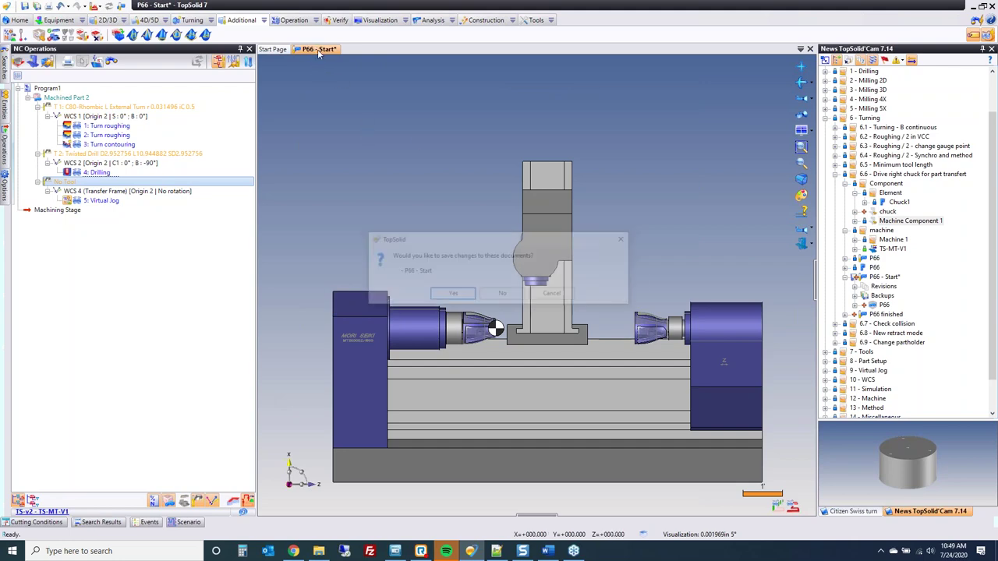
{"action": "left_click", "coordinate": [506, 295]}
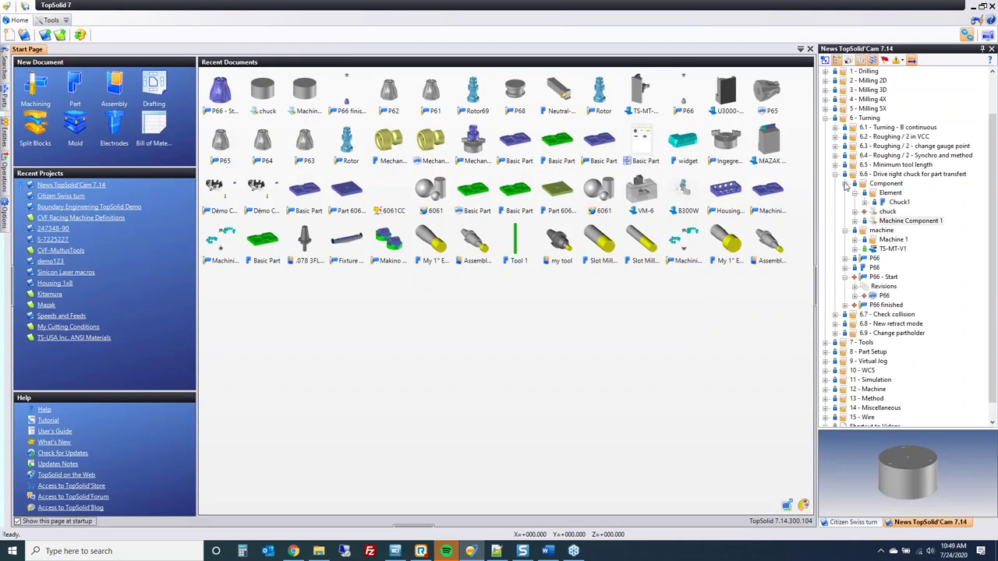
Collapse the part transfer folder and open Rotor from 6.7 - Check collision.
{"action": "left_click", "coordinate": [835, 174]}
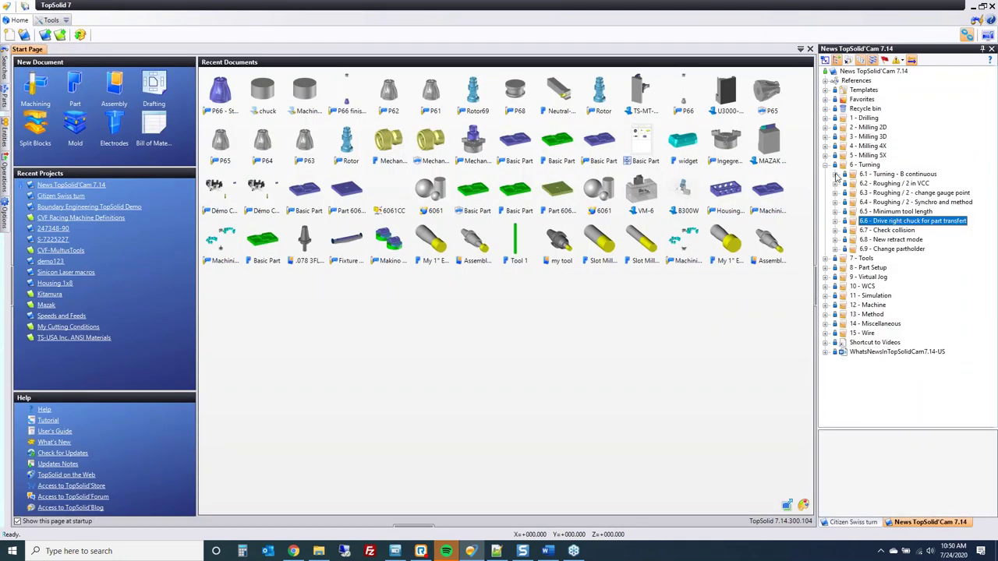
{"action": "left_click", "coordinate": [834, 231]}
{"action": "double_click", "coordinate": [875, 240]}
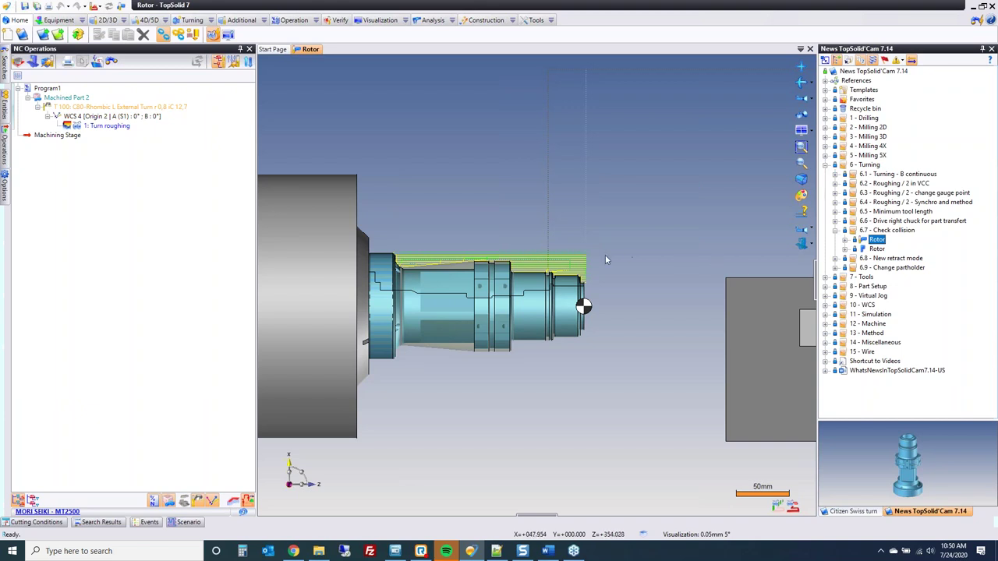
Edit Turn roughing and calculate collision points along its toolpath.
{"action": "double_click", "coordinate": [107, 126]}
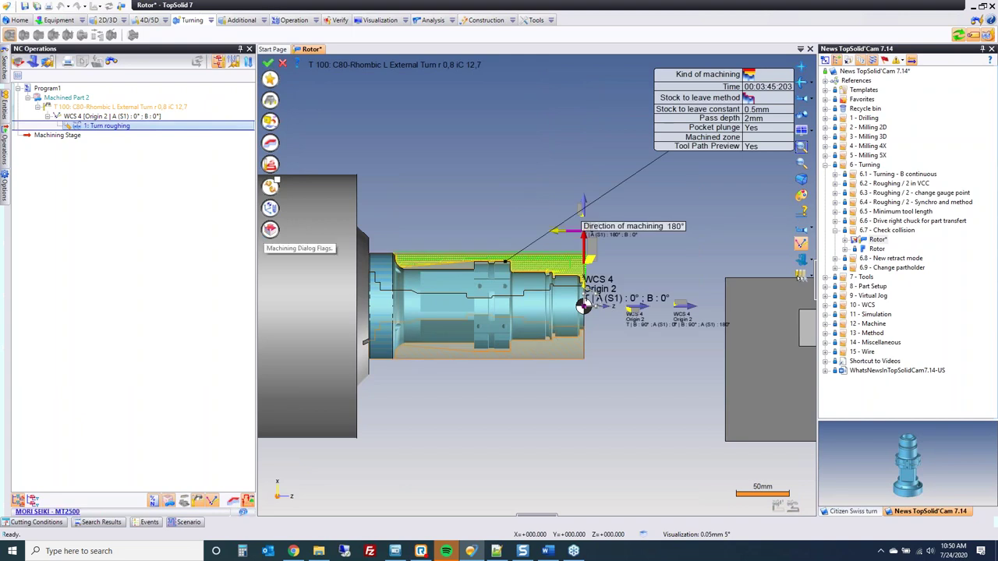
{"action": "mouse_move", "coordinate": [274, 232]}
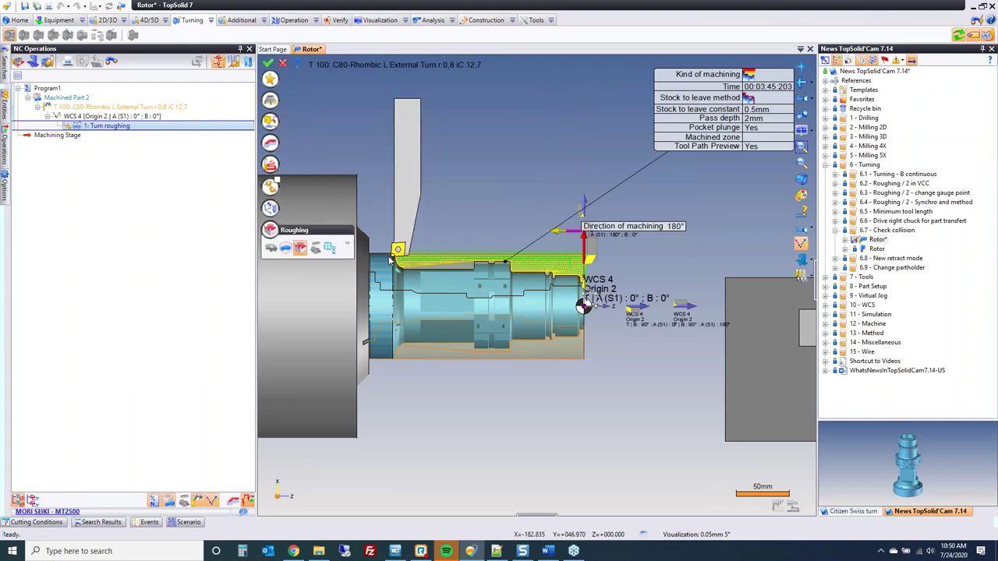
{"action": "left_click", "coordinate": [350, 251]}
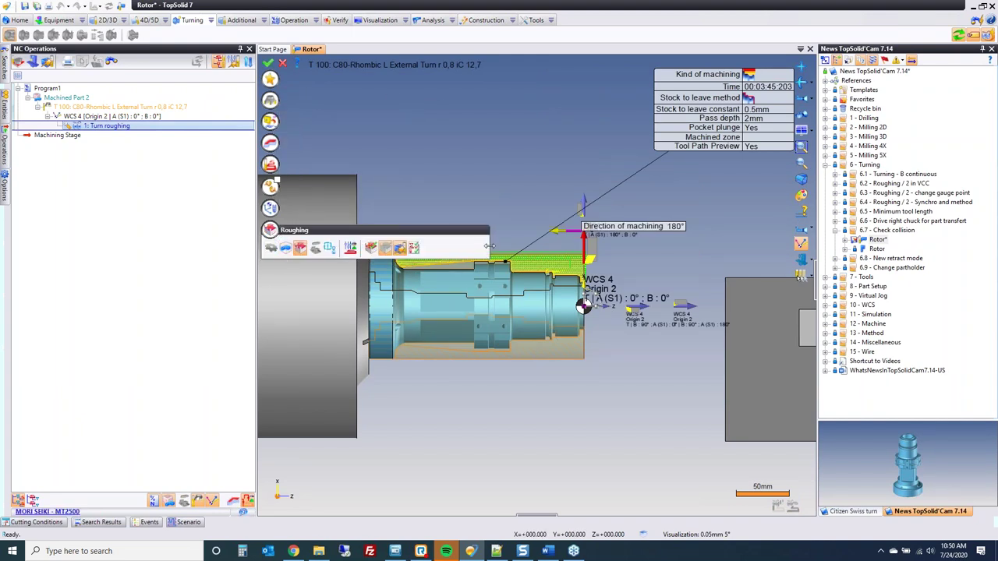
{"action": "left_click", "coordinate": [401, 249]}
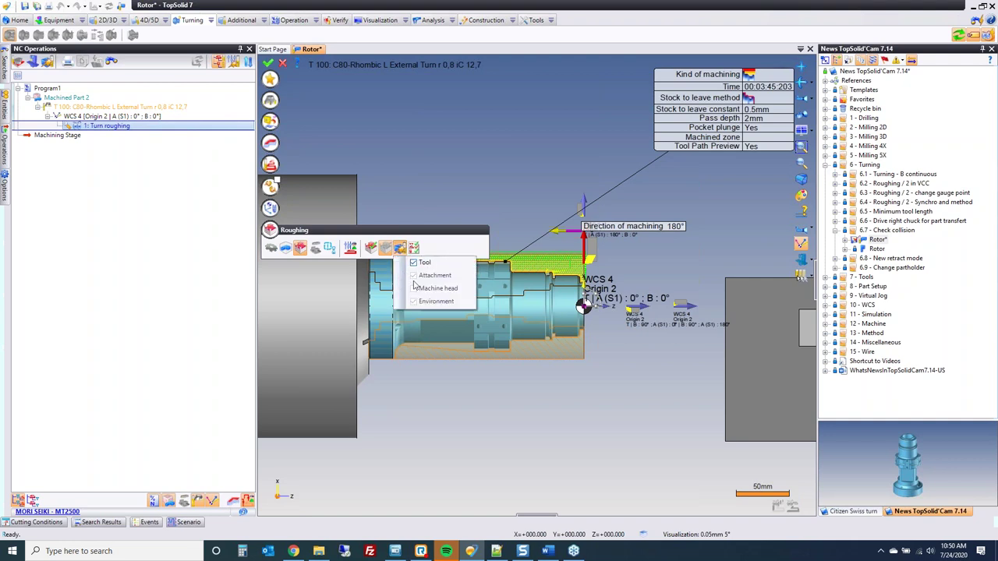
{"action": "left_click", "coordinate": [417, 175]}
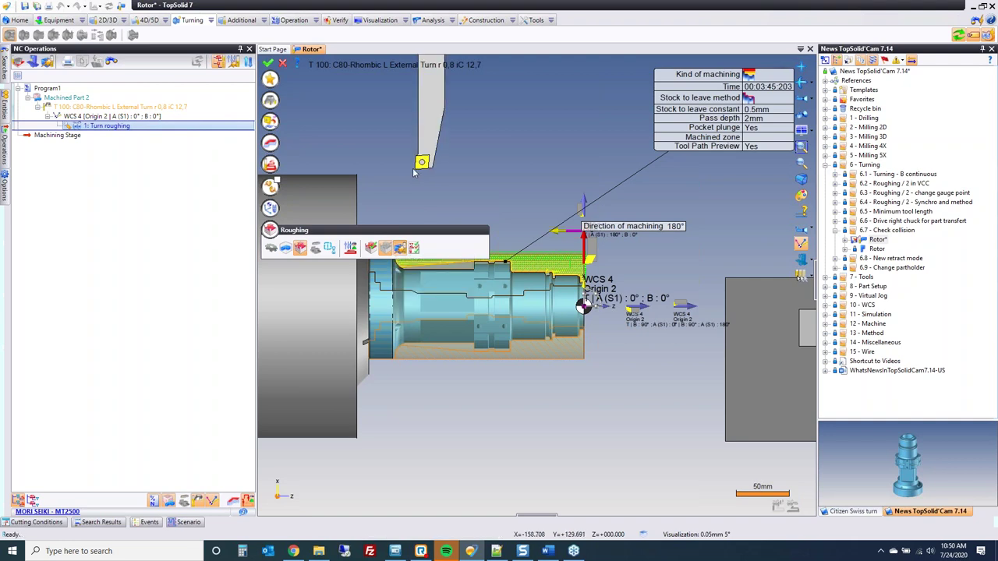
{"action": "scroll", "coordinate": [510, 269], "scroll_direction": "up", "scroll_amount": 3}
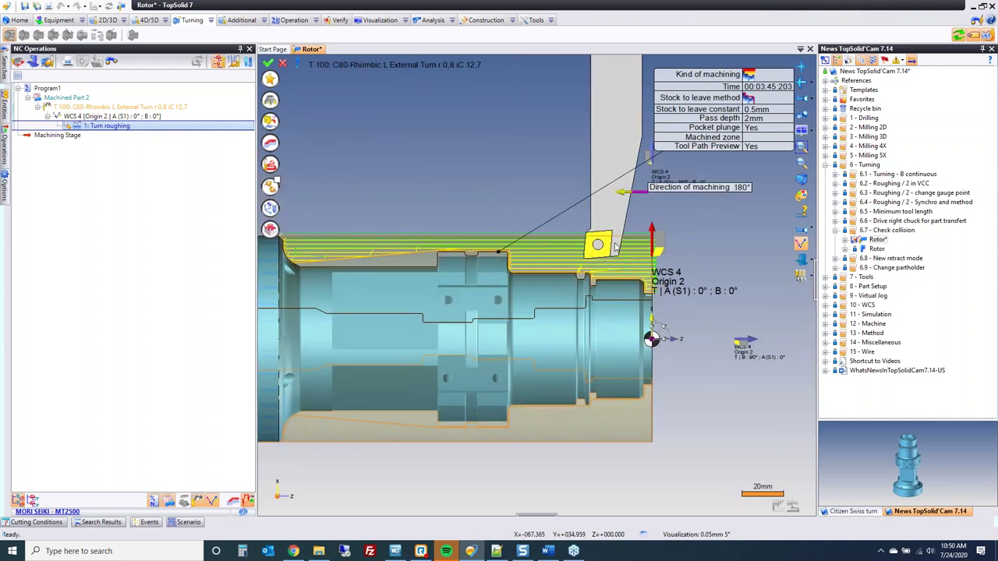
Try a -1mm constant stock to leave, then set it to 0.5mm.
{"action": "double_click", "coordinate": [752, 109]}
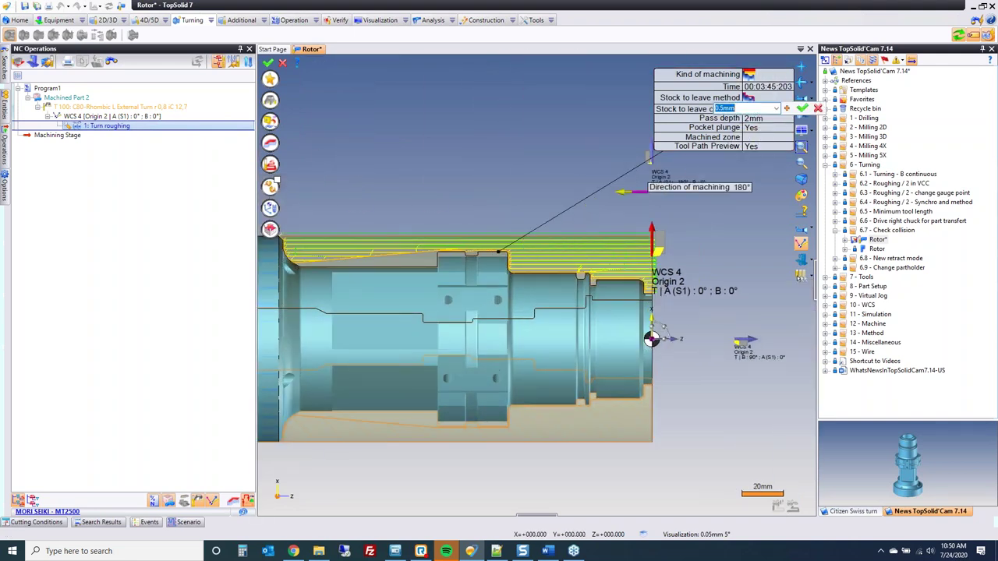
{"action": "type", "text": "1"}
{"action": "key", "text": "Return"}
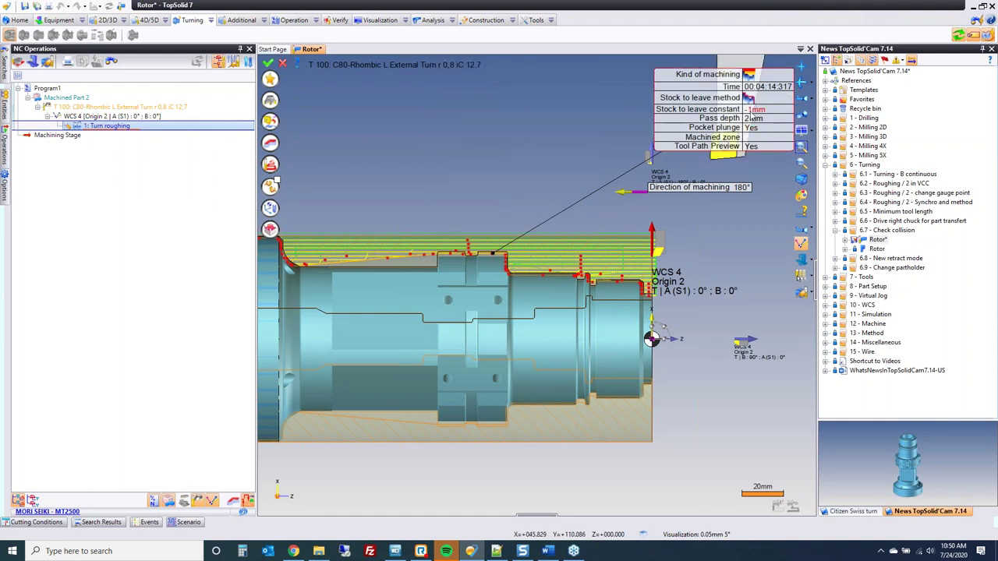
{"action": "left_click", "coordinate": [753, 109]}
{"action": "type", "text": ".5"}
{"action": "key", "text": "Return"}
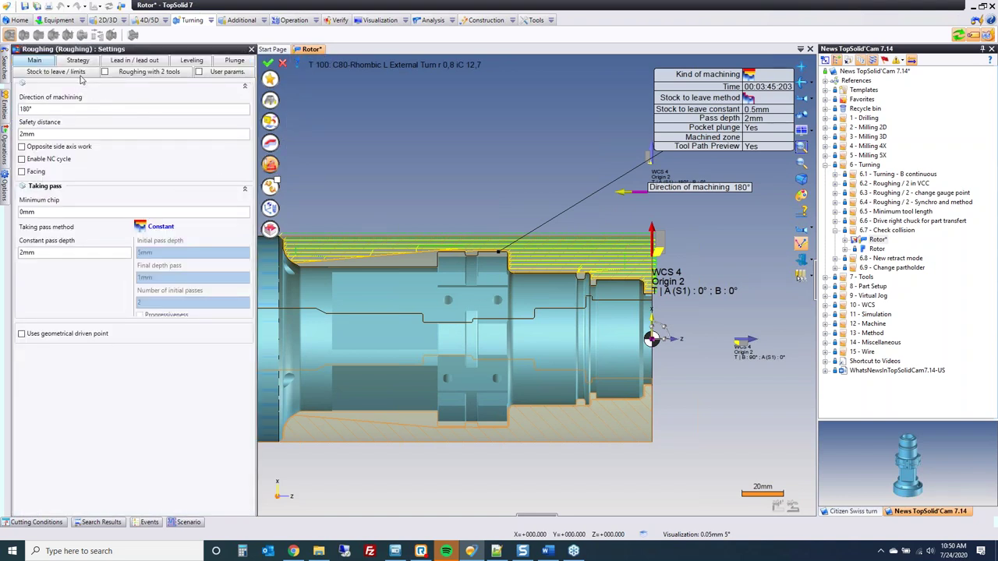
Preview a -5° plunge backward clearance angle, reset it to 0° and validate Turn roughing.
{"action": "left_click", "coordinate": [241, 62]}
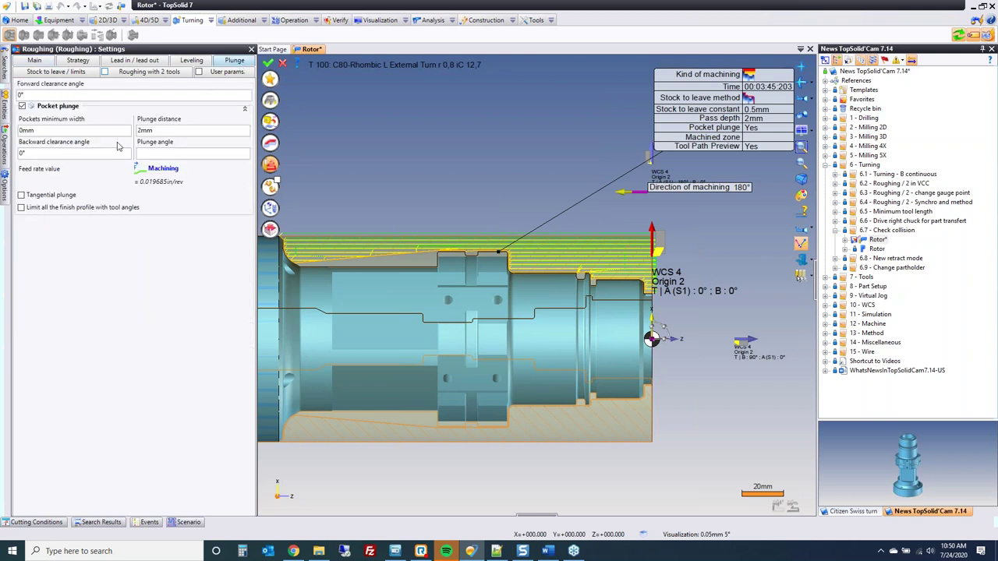
{"action": "left_click", "coordinate": [78, 153]}
{"action": "type", "text": "-5"}
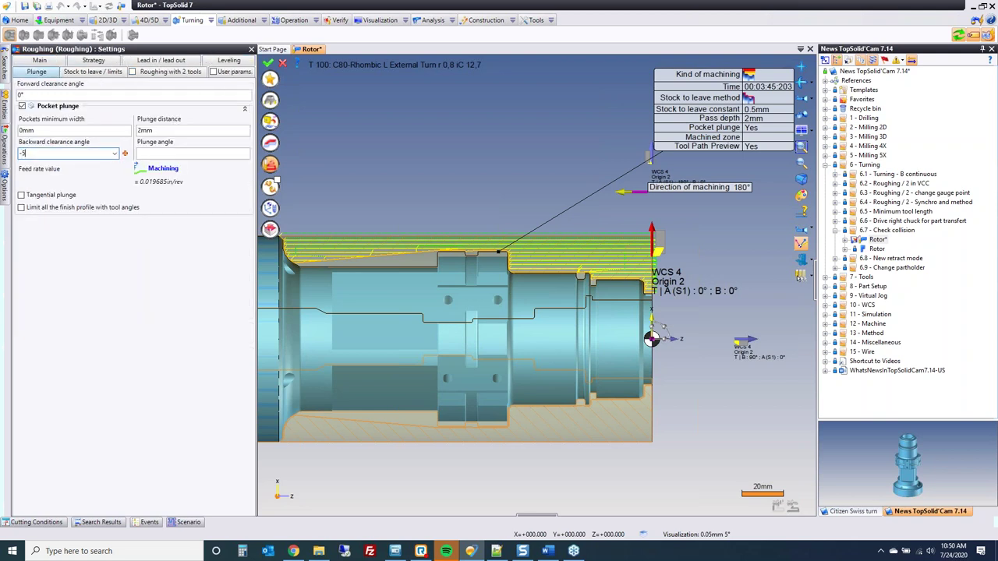
{"action": "key", "text": "Return"}
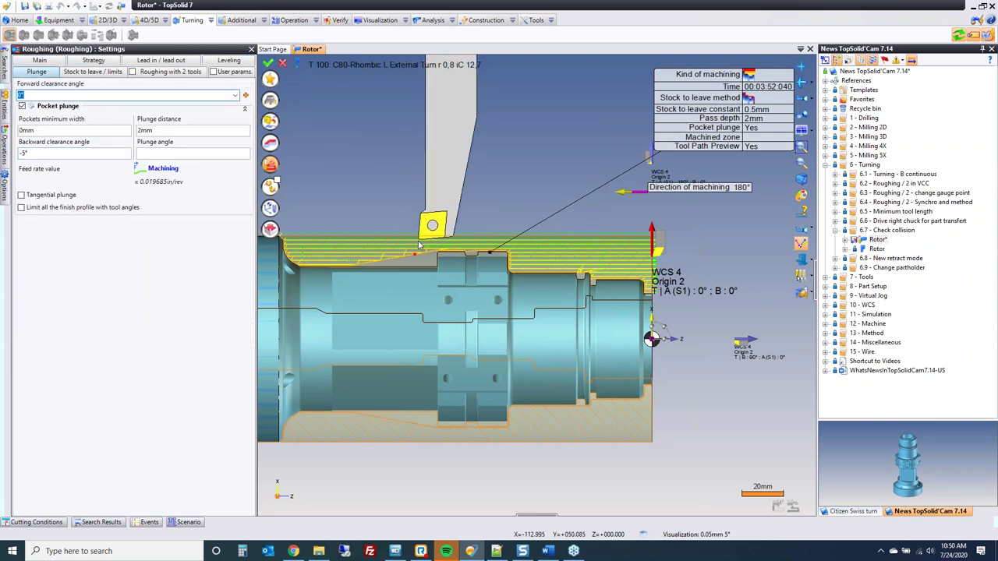
{"action": "scroll", "coordinate": [414, 261], "scroll_direction": "up", "scroll_amount": 3}
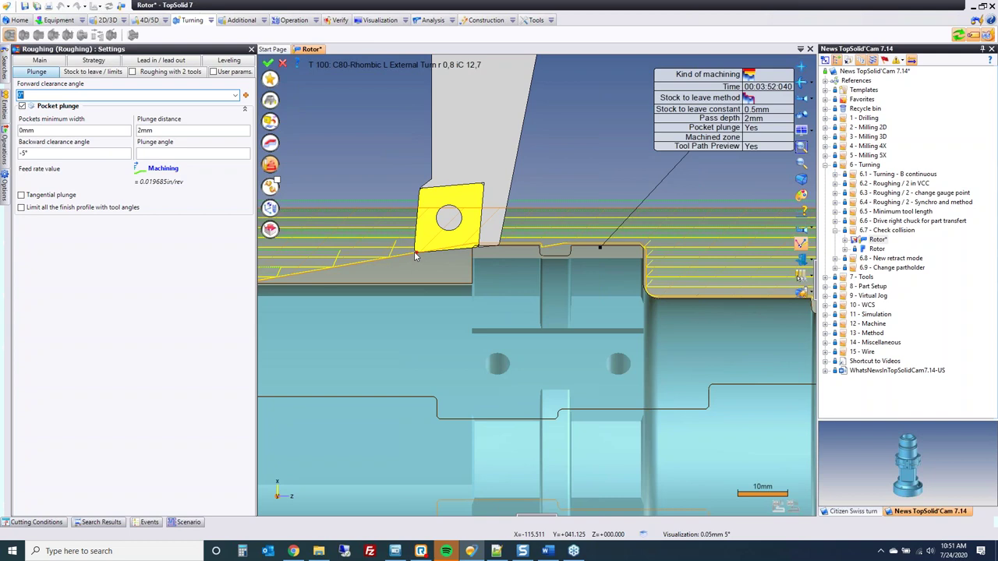
{"action": "left_click", "coordinate": [47, 155]}
{"action": "left_click", "coordinate": [47, 94]}
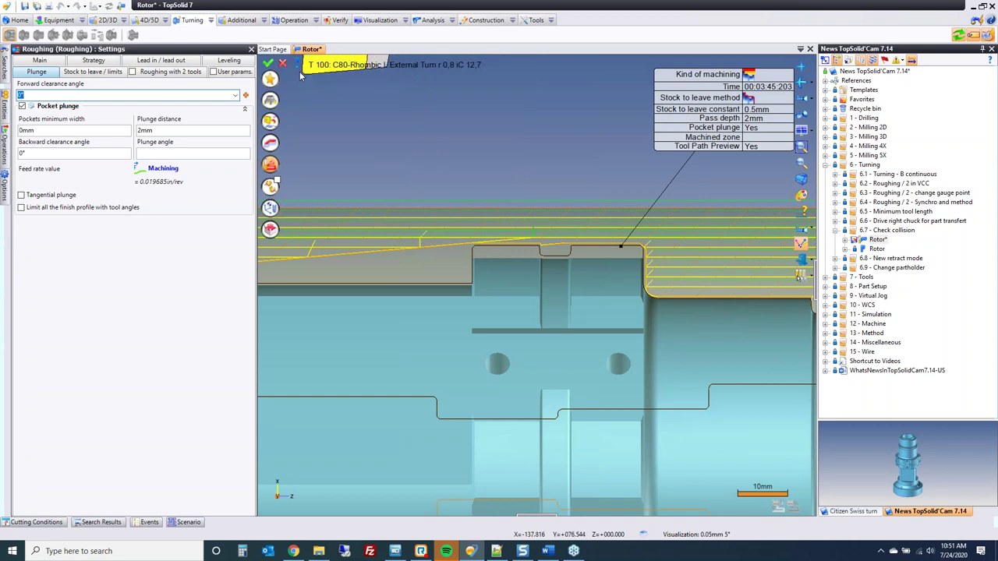
{"action": "left_click", "coordinate": [268, 63]}
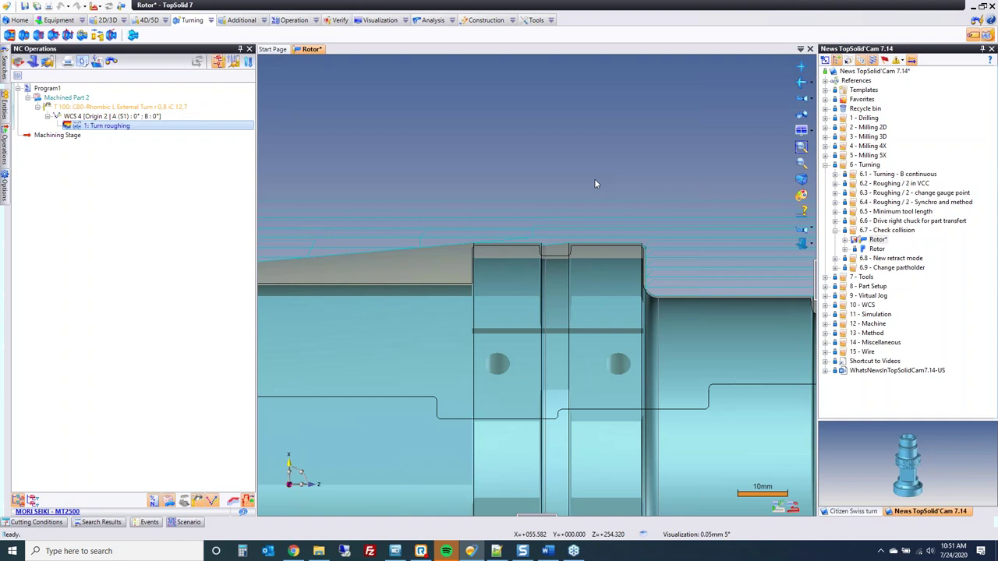
Close Rotor without saving and collapse the 6.7 - Check collision folder.
{"action": "left_click", "coordinate": [310, 49]}
{"action": "left_click", "coordinate": [503, 294]}
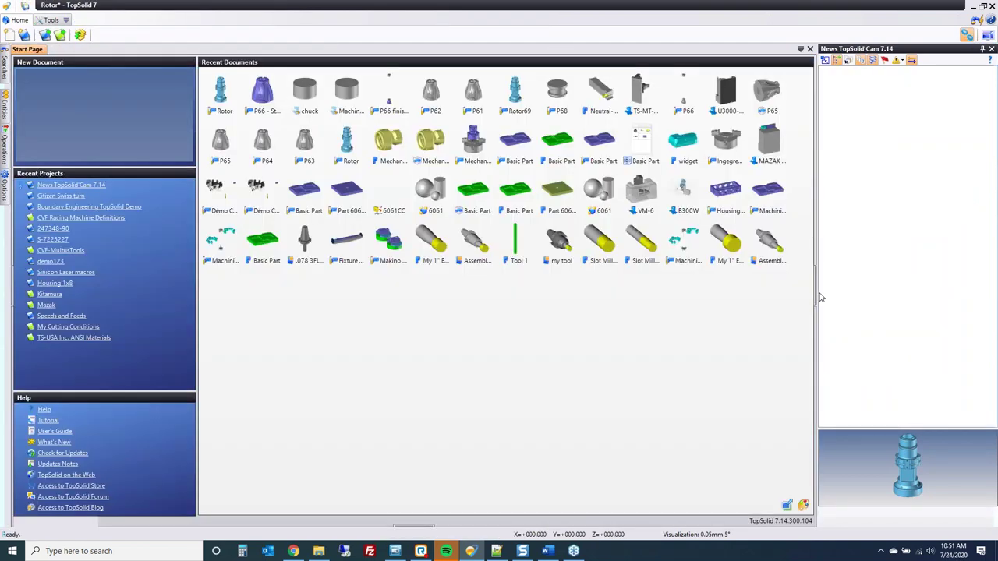
{"action": "left_click", "coordinate": [835, 231]}
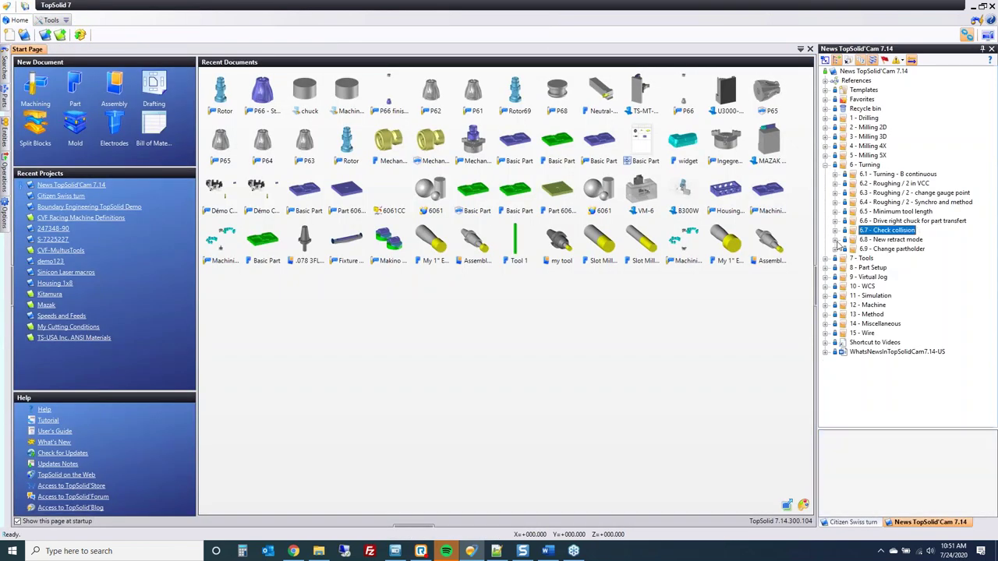
Open P68 from the 6.8 - New retract mode folder and fit the whole part in view.
{"action": "left_click", "coordinate": [835, 240]}
{"action": "left_click", "coordinate": [846, 259]}
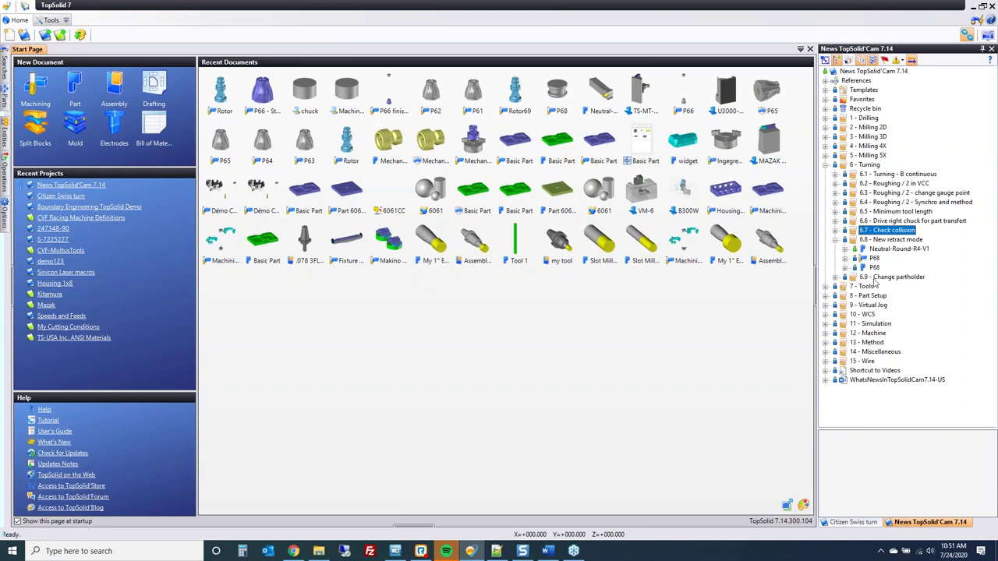
{"action": "double_click", "coordinate": [874, 259]}
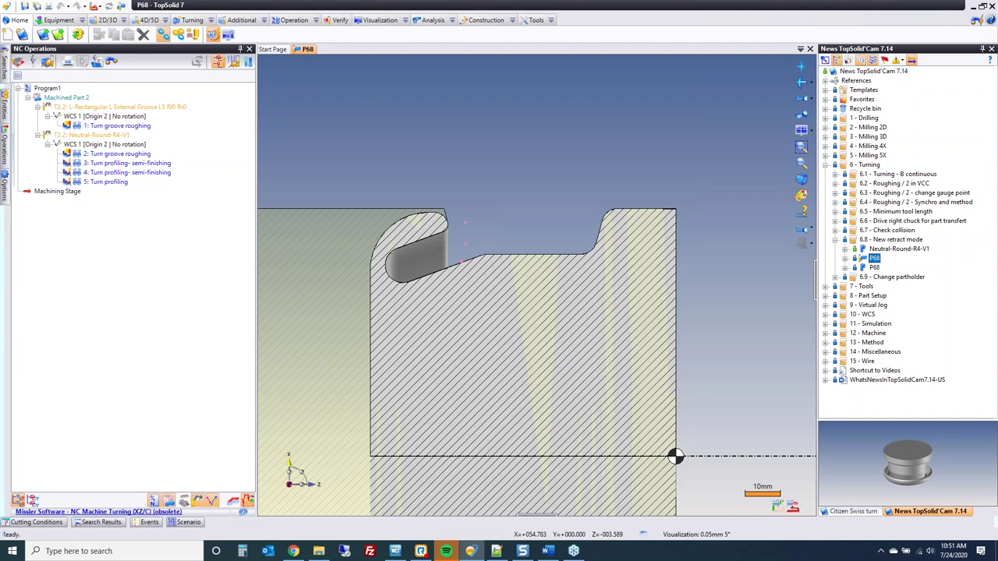
{"action": "scroll", "coordinate": [663, 266], "scroll_direction": "down", "scroll_amount": 6}
{"action": "mouse_move", "coordinate": [545, 312]}
{"action": "middle_mouse_down"}
{"action": "mouse_move", "coordinate": [460, 323]}
{"action": "mouse_move", "coordinate": [416, 275]}
{"action": "mouse_move", "coordinate": [455, 289]}
{"action": "mouse_move", "coordinate": [529, 281]}
{"action": "middle_mouse_up"}
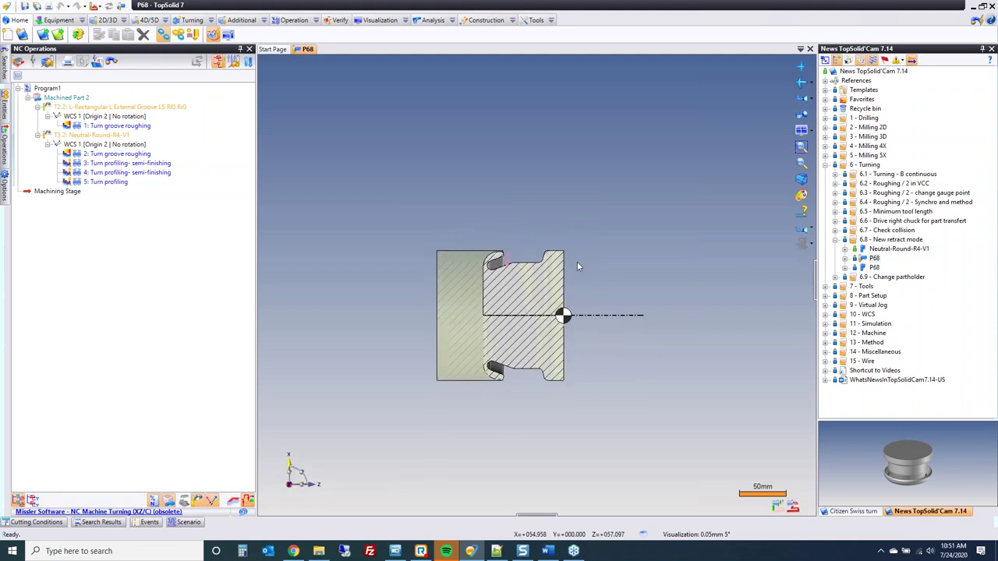
Simulate the operations through 5: Turn profiling at increased playback speed, then exit the simulation.
{"action": "left_click", "coordinate": [109, 181]}
{"action": "left_click", "coordinate": [68, 135], "text": "shift"}
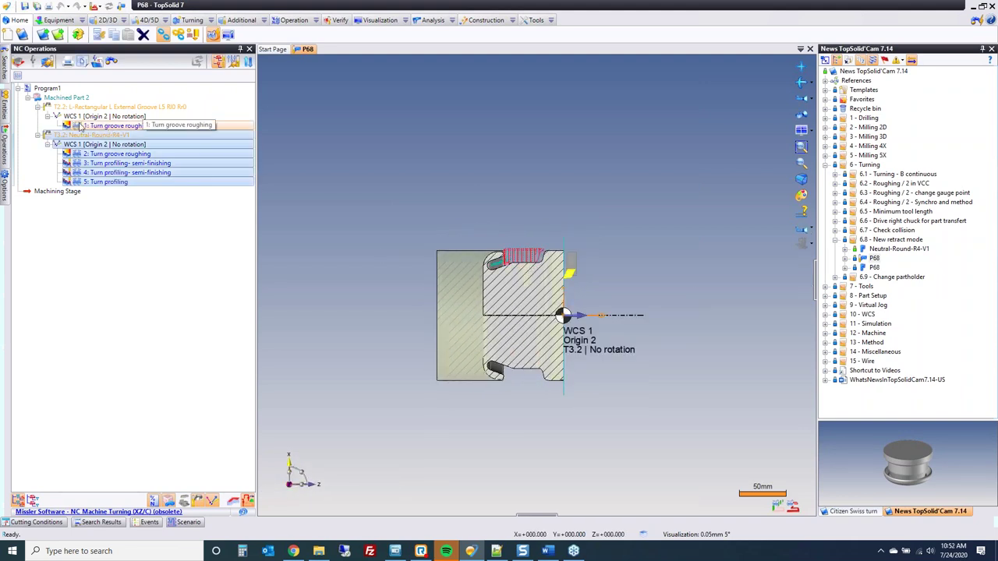
{"action": "left_click", "coordinate": [340, 20]}
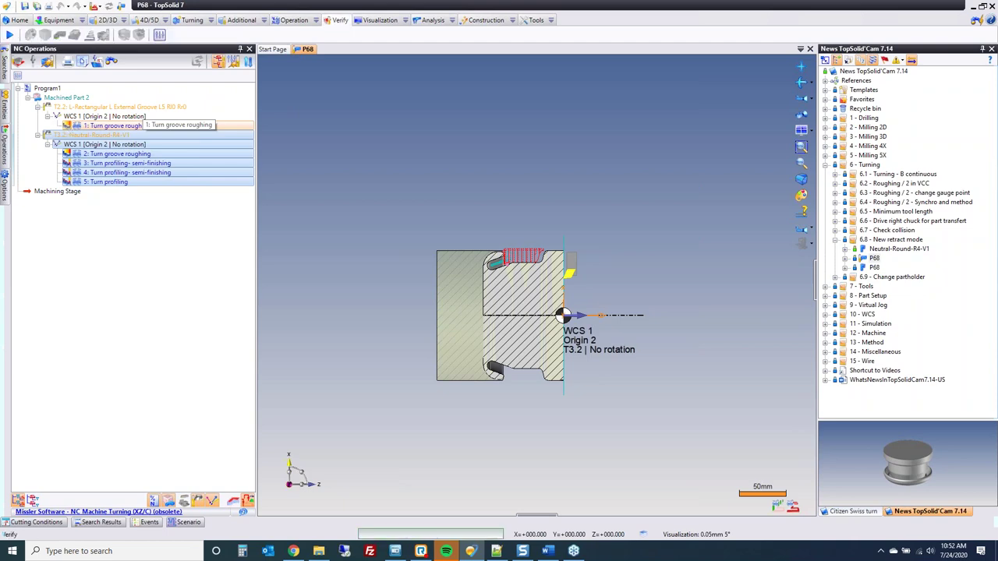
{"action": "left_click", "coordinate": [8, 34]}
{"action": "scroll", "coordinate": [474, 270], "scroll_direction": "up", "scroll_amount": 2}
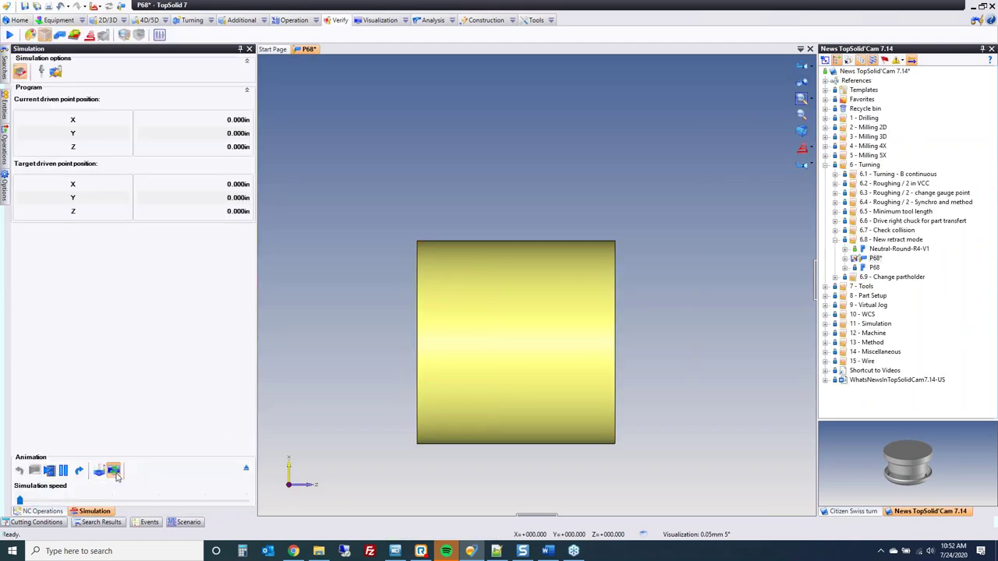
{"action": "left_click", "coordinate": [48, 471]}
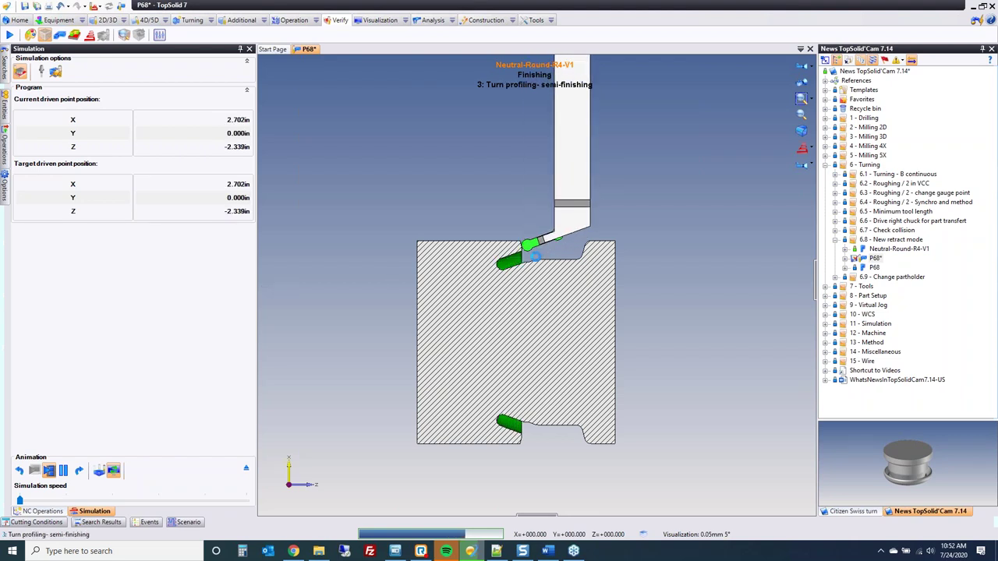
{"action": "left_click_drag", "start_coordinate": [20, 499], "coordinate": [56, 497]}
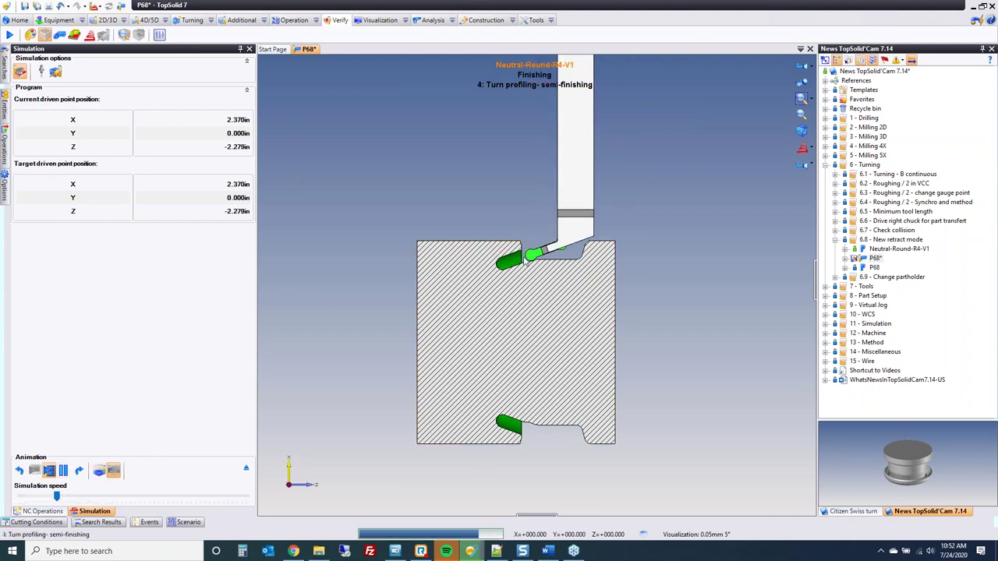
{"action": "scroll", "coordinate": [502, 257], "scroll_direction": "up", "scroll_amount": 2}
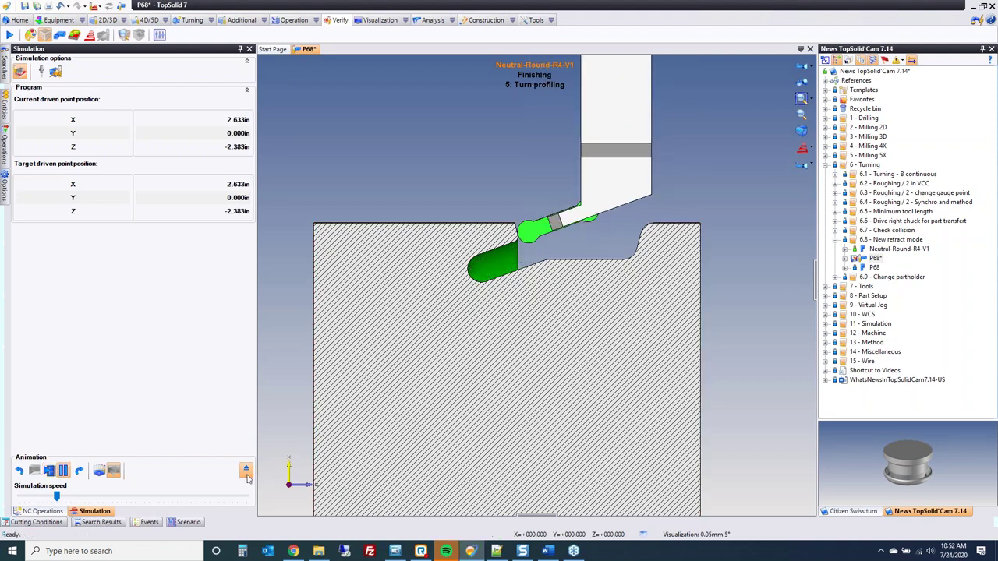
{"action": "left_click", "coordinate": [245, 469]}
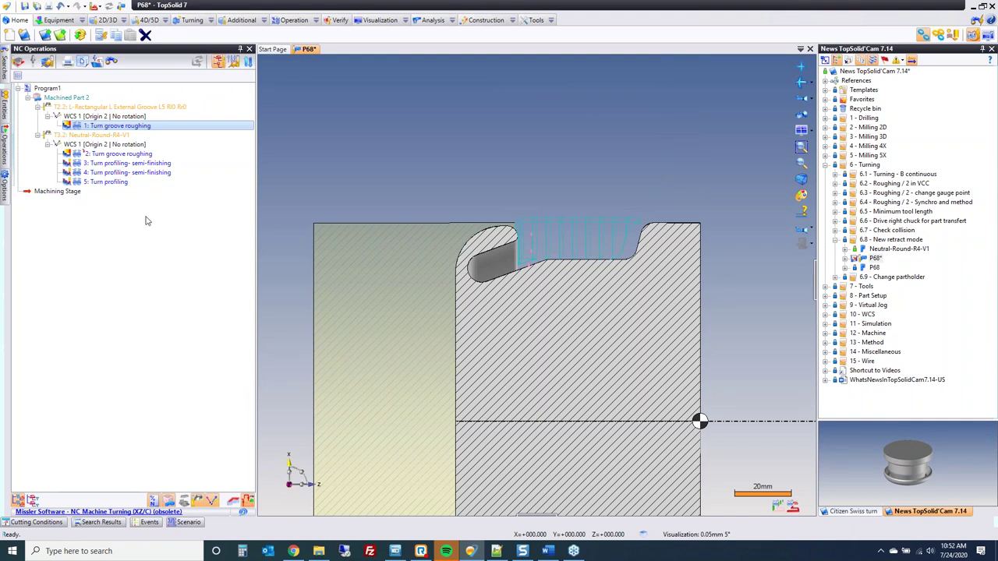
Replace Turn profiling with a new Profiling finishing operation on the groove, tool start beside it.
{"action": "key", "text": "Delete"}
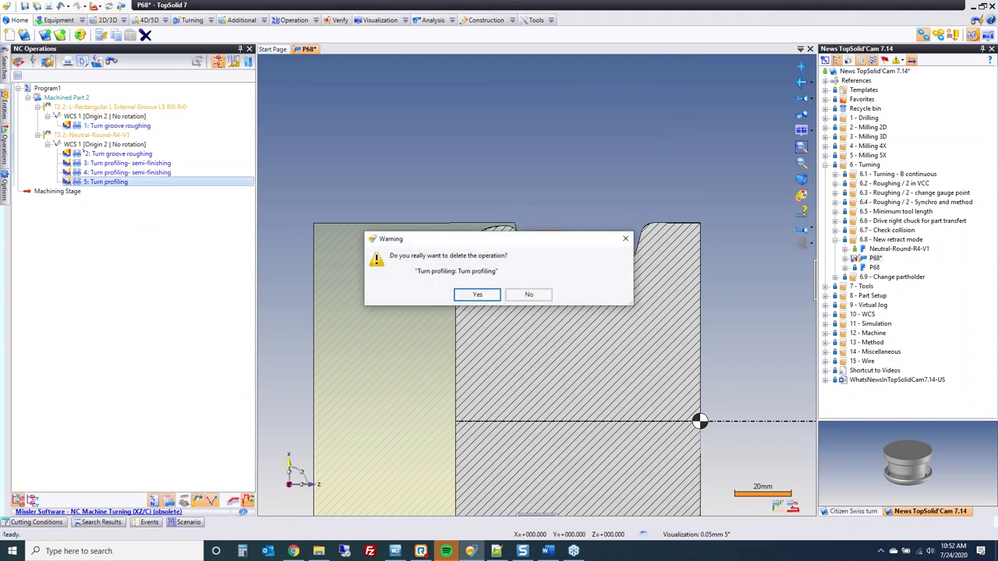
{"action": "left_click", "coordinate": [475, 295]}
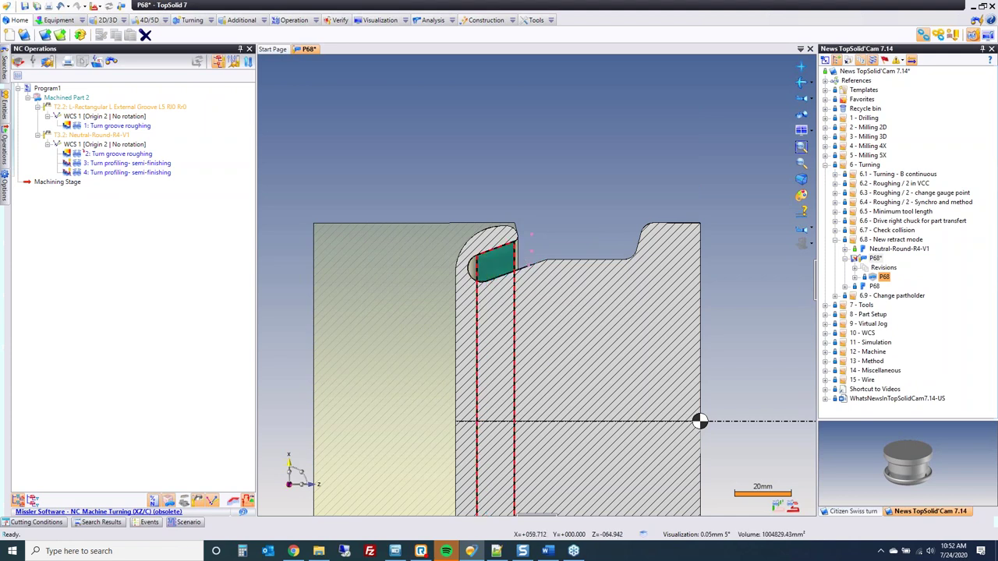
{"action": "right_click", "coordinate": [512, 235]}
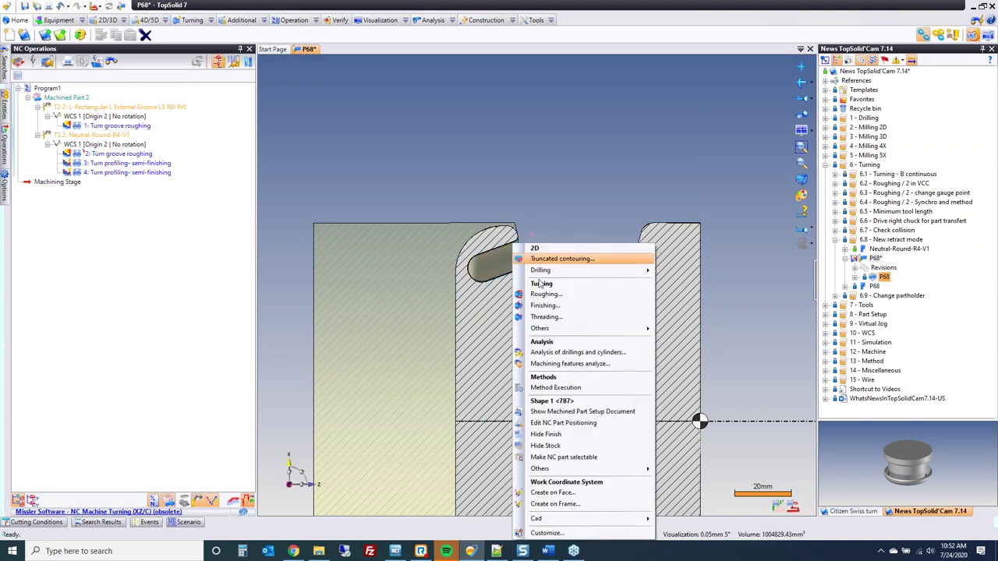
{"action": "left_click", "coordinate": [550, 306]}
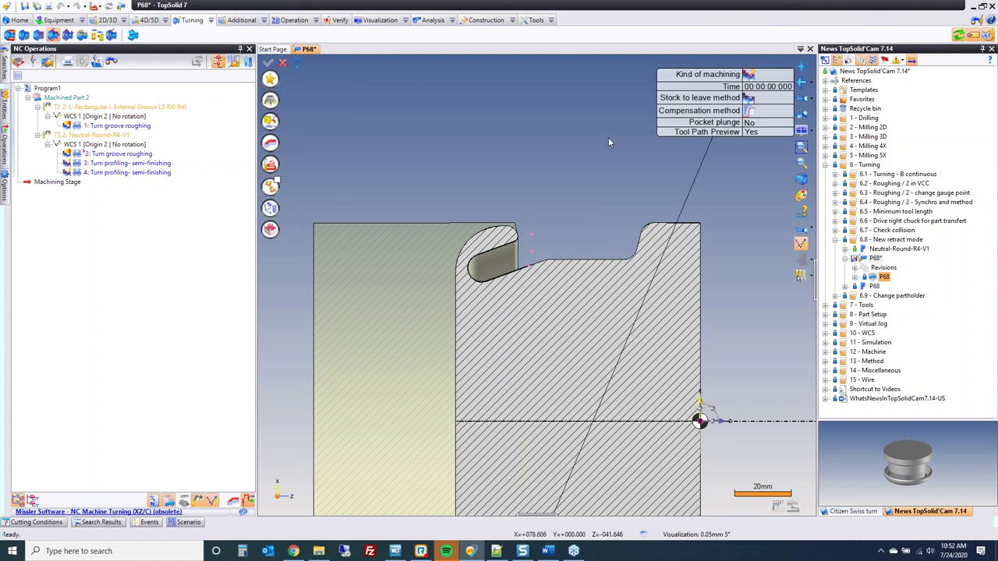
{"action": "left_click", "coordinate": [749, 74]}
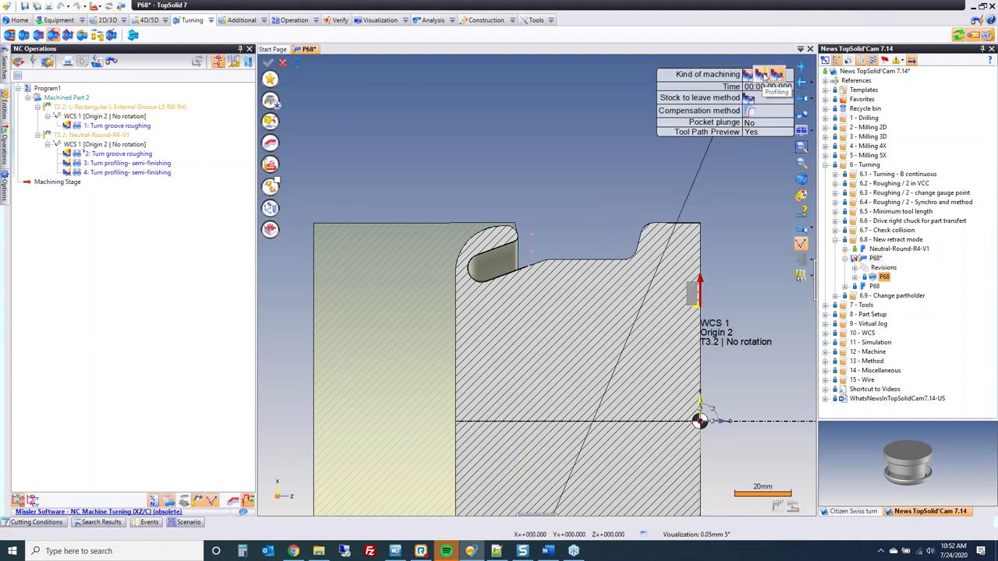
{"action": "left_click", "coordinate": [767, 75]}
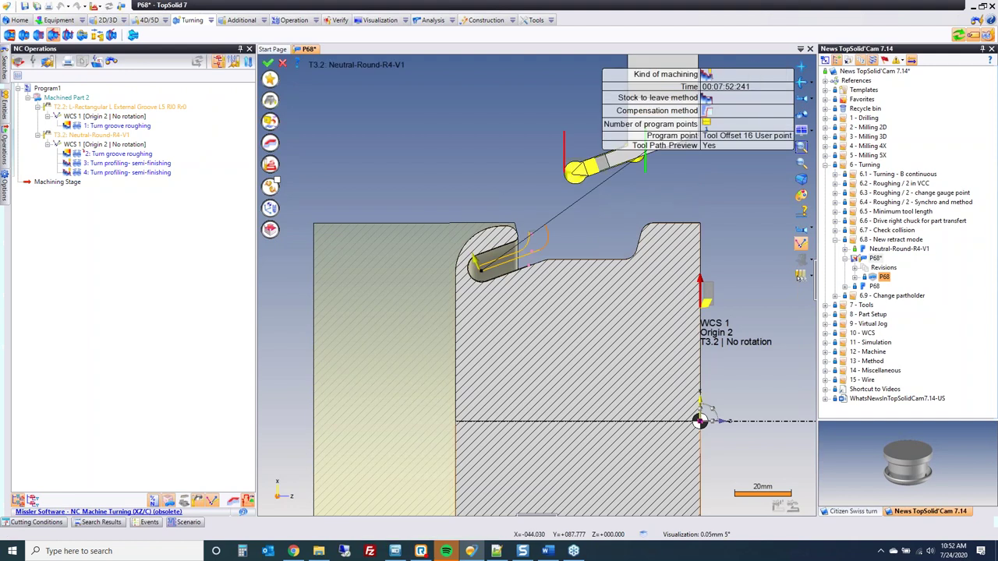
{"action": "left_click_drag", "start_coordinate": [576, 174], "coordinate": [273, 165]}
Set the profiling method to Optimized.
{"action": "left_click", "coordinate": [270, 164]}
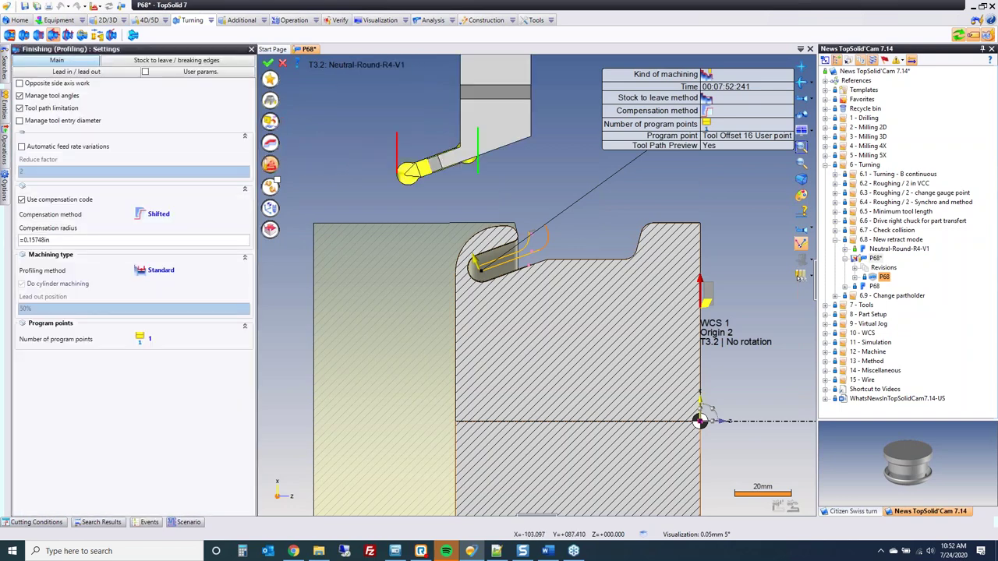
{"action": "left_click", "coordinate": [156, 271]}
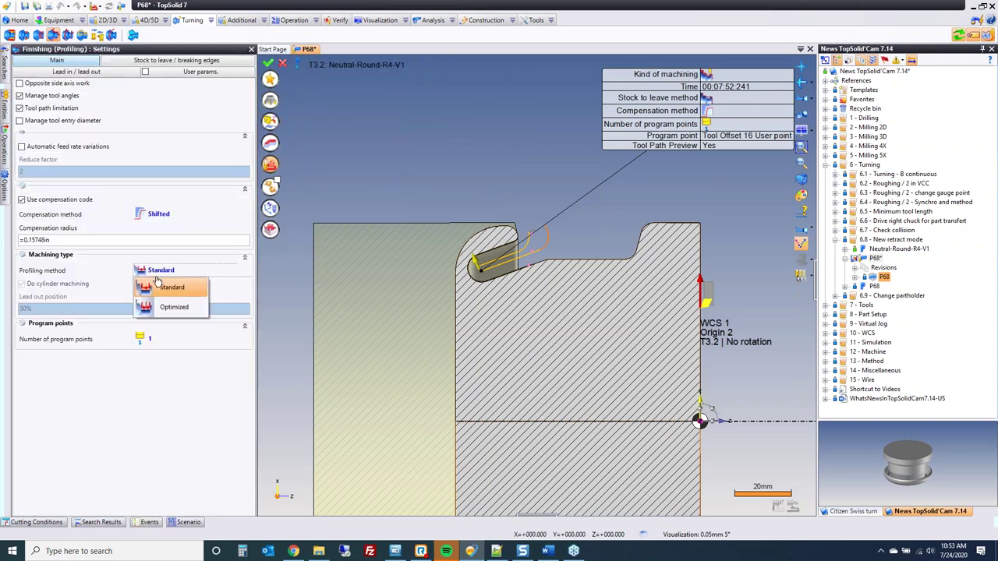
{"action": "left_click", "coordinate": [173, 308]}
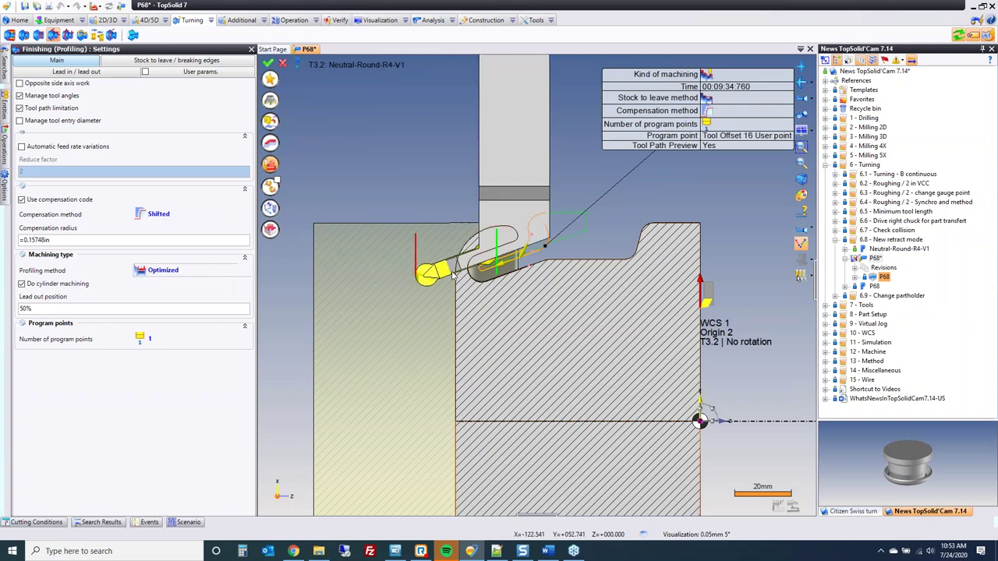
{"action": "scroll", "coordinate": [489, 264], "scroll_direction": "up", "scroll_amount": 5}
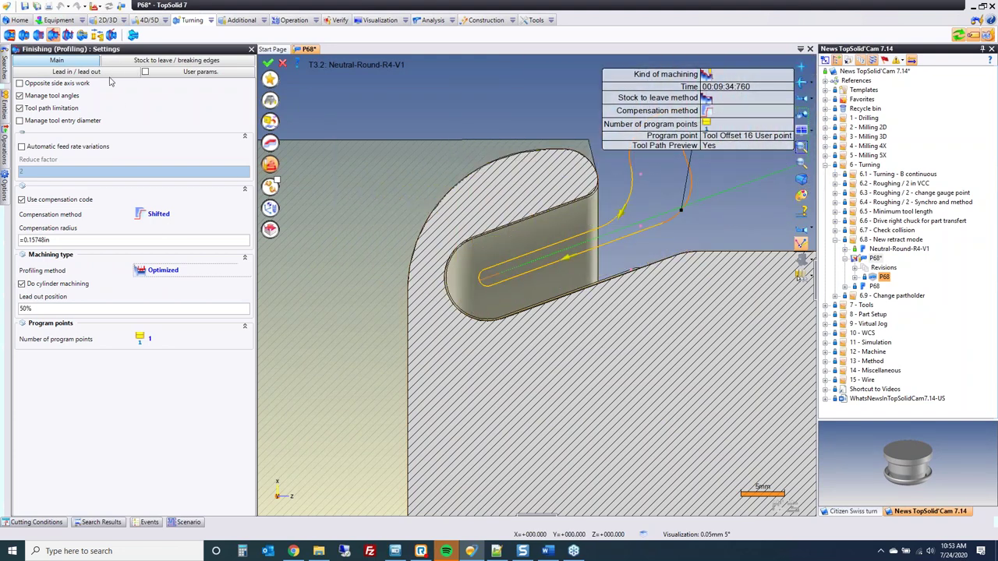
Set the lead-in/lead-out radius and lead distance to .25mm.
{"action": "left_click", "coordinate": [82, 71]}
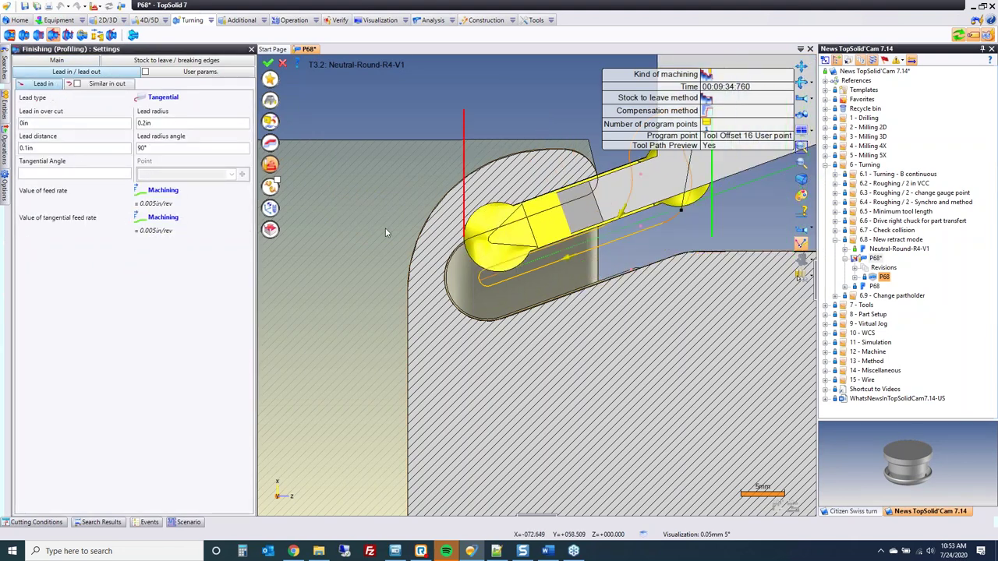
{"action": "left_click", "coordinate": [171, 125]}
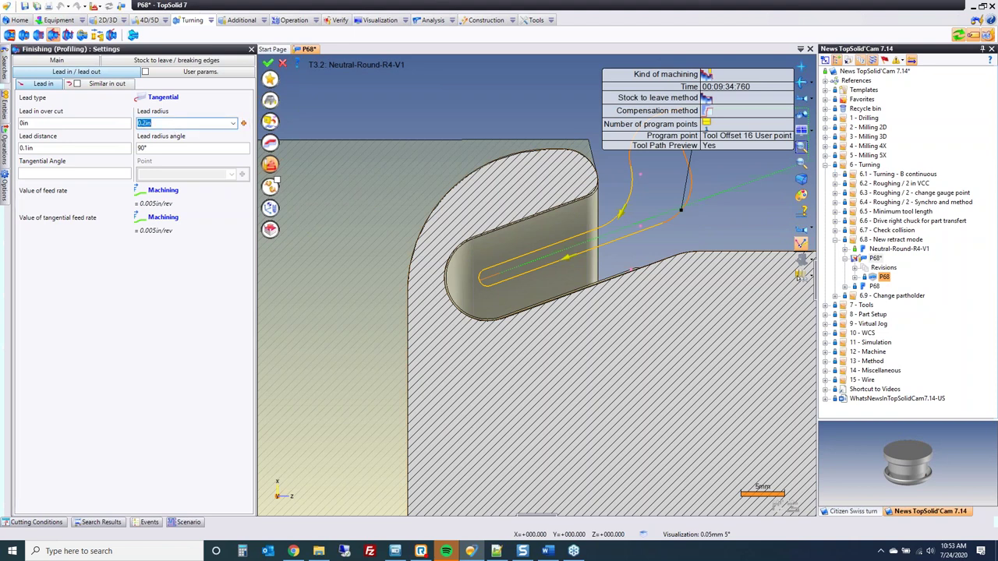
{"action": "type", "text": ".25"}
{"action": "key", "text": "Tab"}
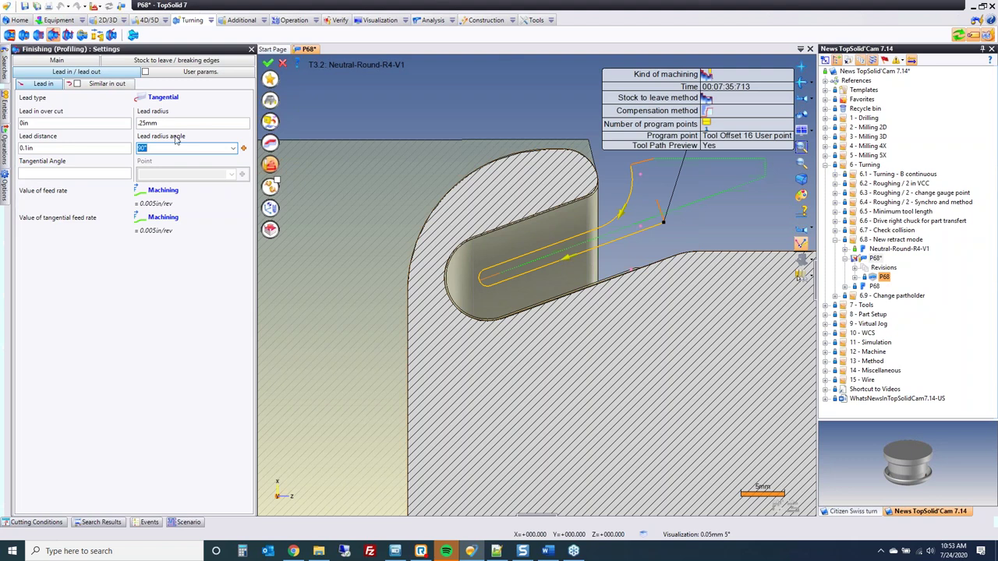
{"action": "left_click", "coordinate": [70, 148]}
{"action": "type", "text": ".25"}
{"action": "key", "text": "Tab"}
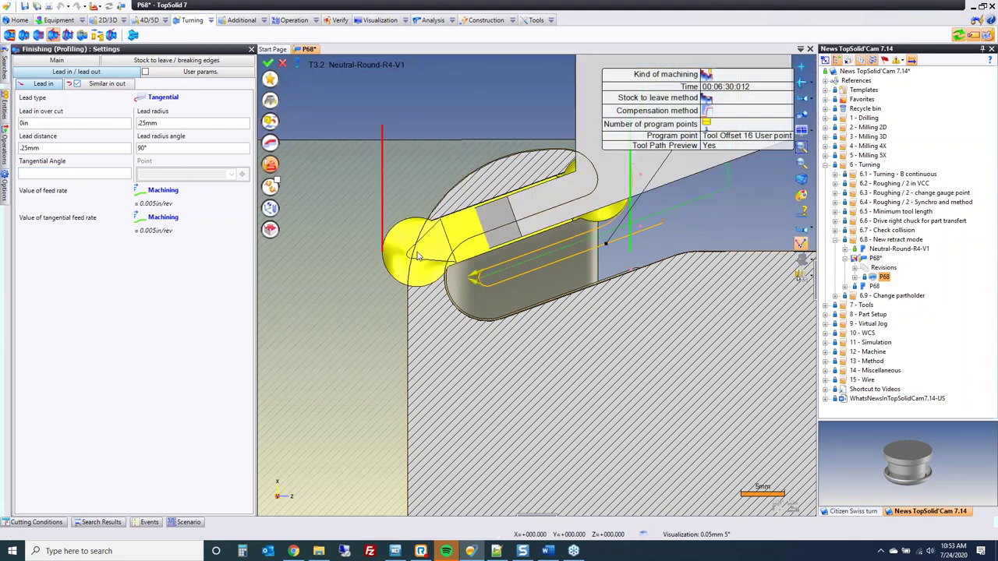
{"action": "scroll", "coordinate": [481, 271], "scroll_direction": "up", "scroll_amount": 2}
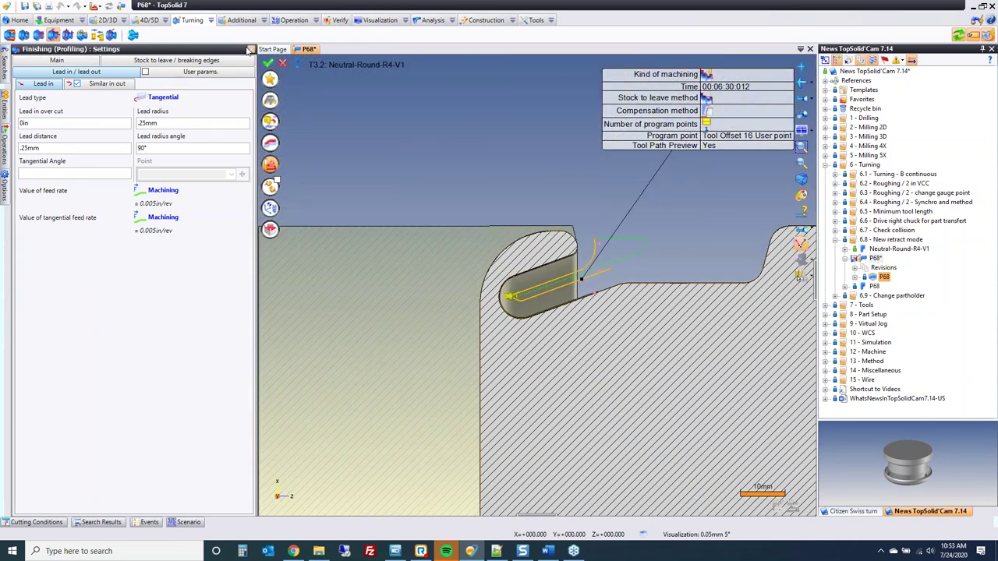
Validate the profiling operation and preview it in a quick simulation.
{"action": "left_click", "coordinate": [269, 63]}
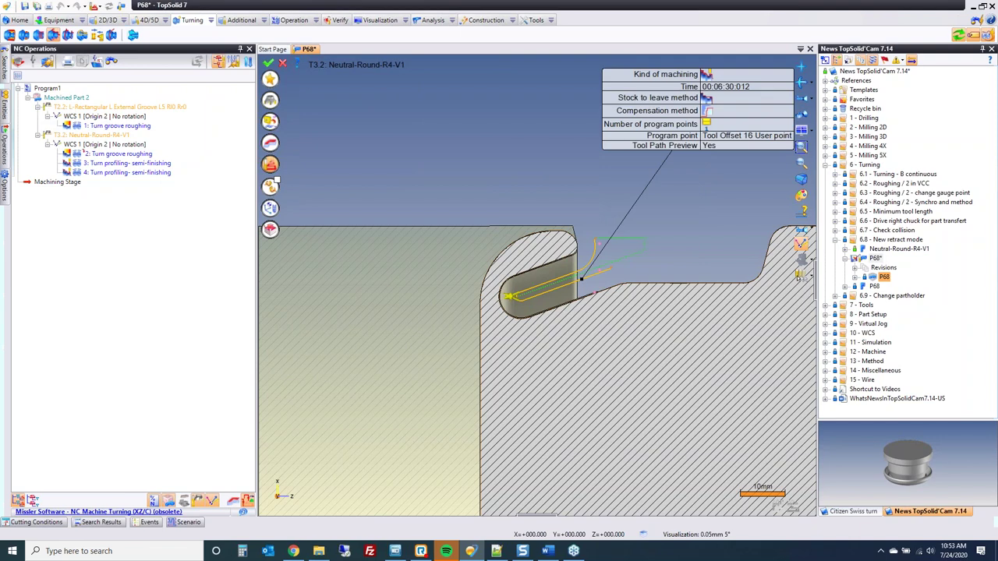
{"action": "left_click", "coordinate": [800, 262]}
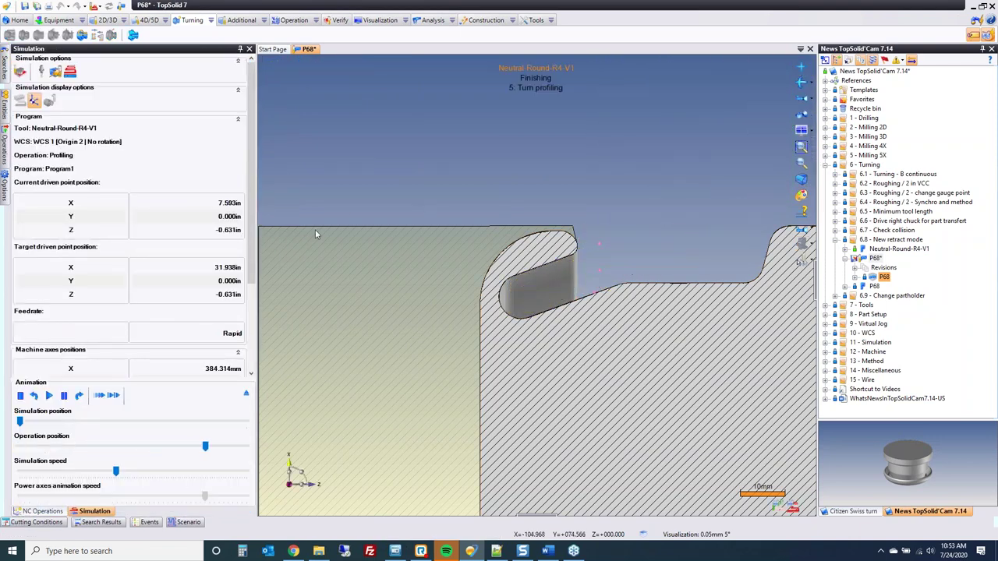
{"action": "key", "text": "Escape"}
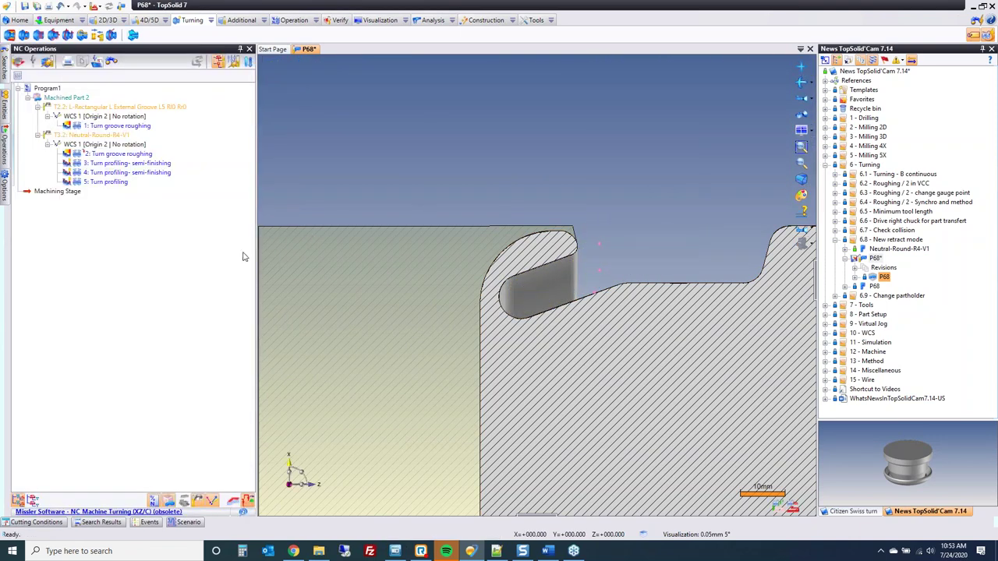
Close P68 without saving and expand the 6.9 - Change partholder folder.
{"action": "left_click", "coordinate": [310, 50]}
{"action": "left_click", "coordinate": [505, 294]}
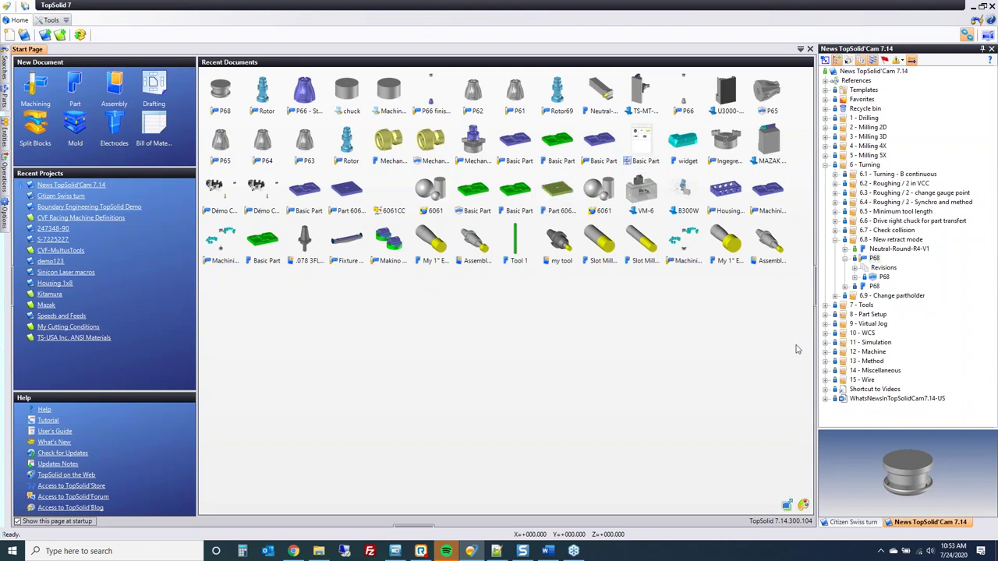
{"action": "left_click", "coordinate": [835, 240]}
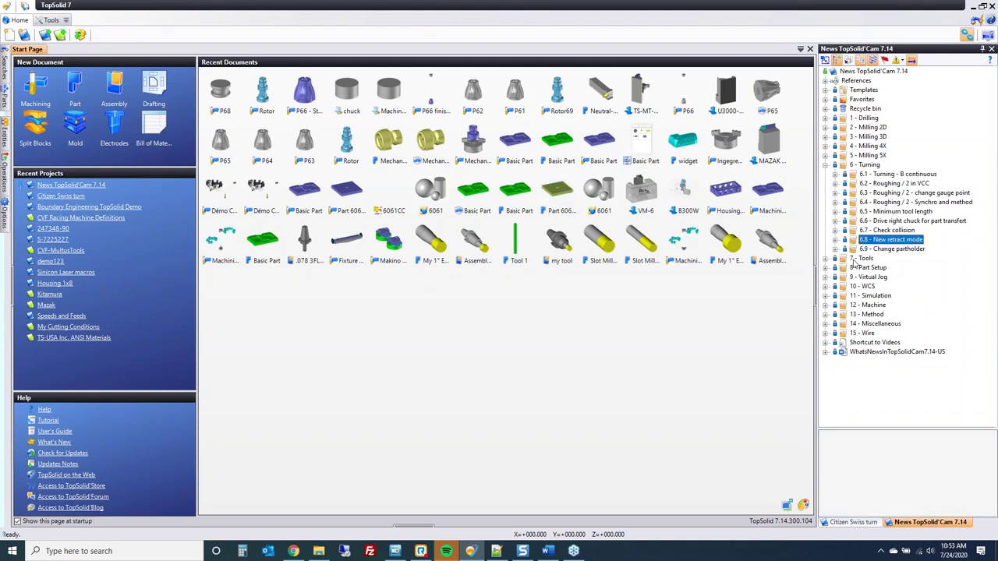
{"action": "left_click", "coordinate": [835, 250]}
Open Rotor69 and step through its Drilling, Turn groove roughing and Facing operations.
{"action": "double_click", "coordinate": [879, 268]}
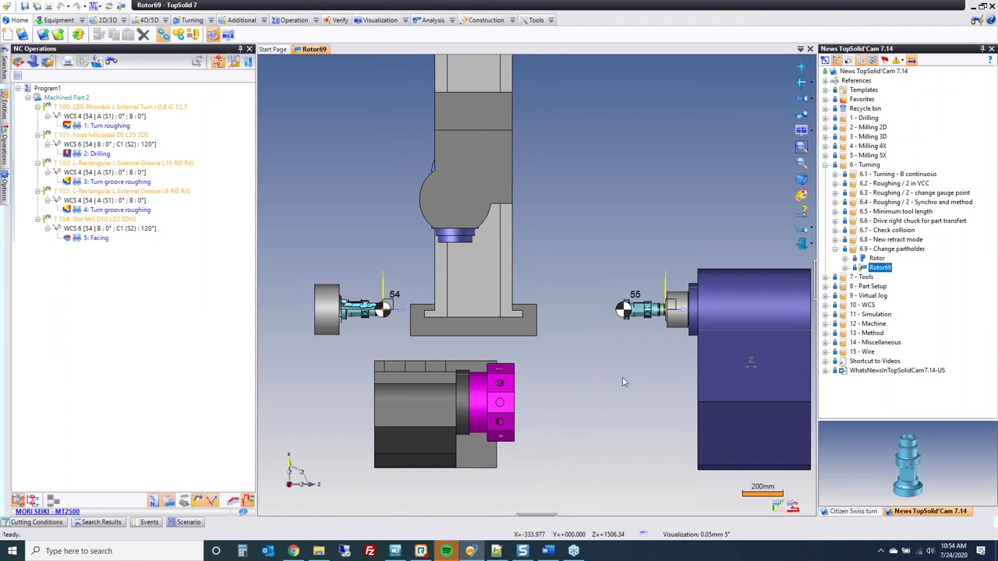
{"action": "mouse_move", "coordinate": [107, 126]}
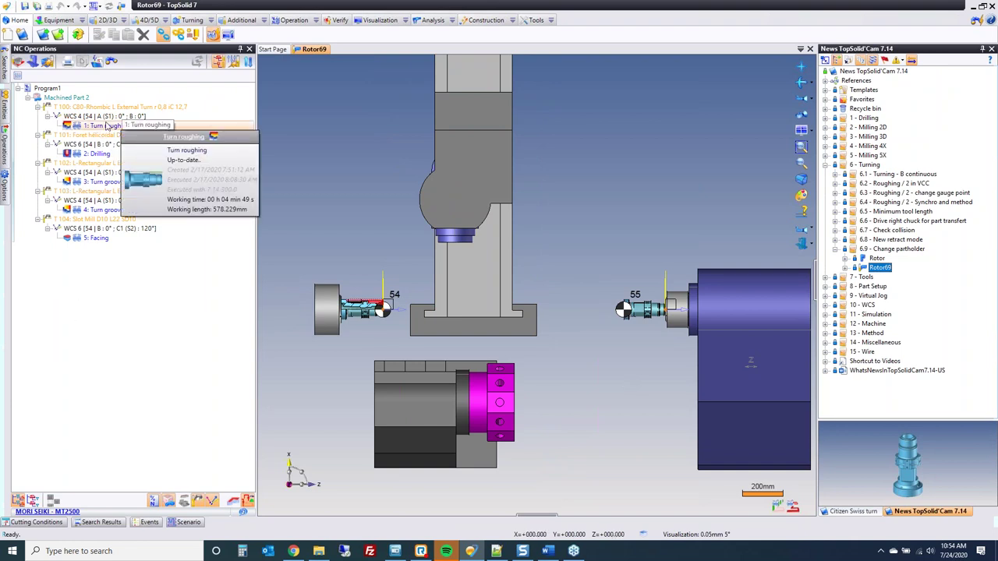
{"action": "left_click", "coordinate": [98, 154]}
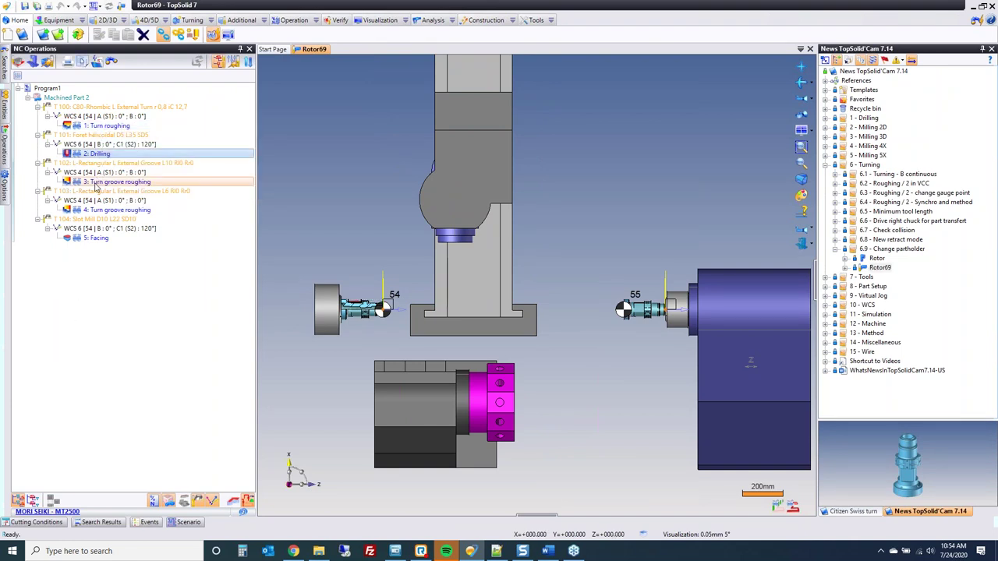
{"action": "left_click", "coordinate": [96, 182]}
{"action": "left_click", "coordinate": [101, 209]}
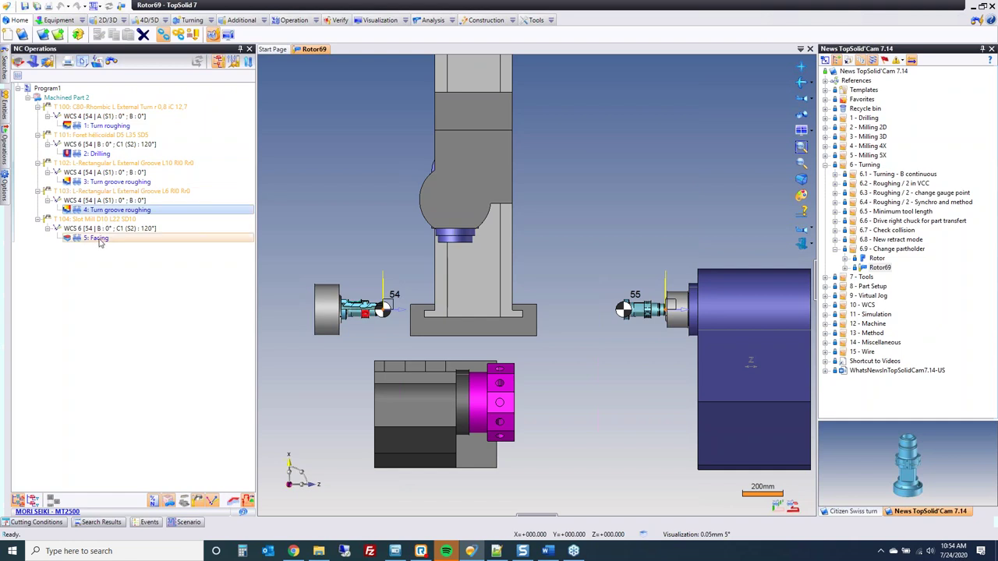
{"action": "left_click", "coordinate": [98, 238]}
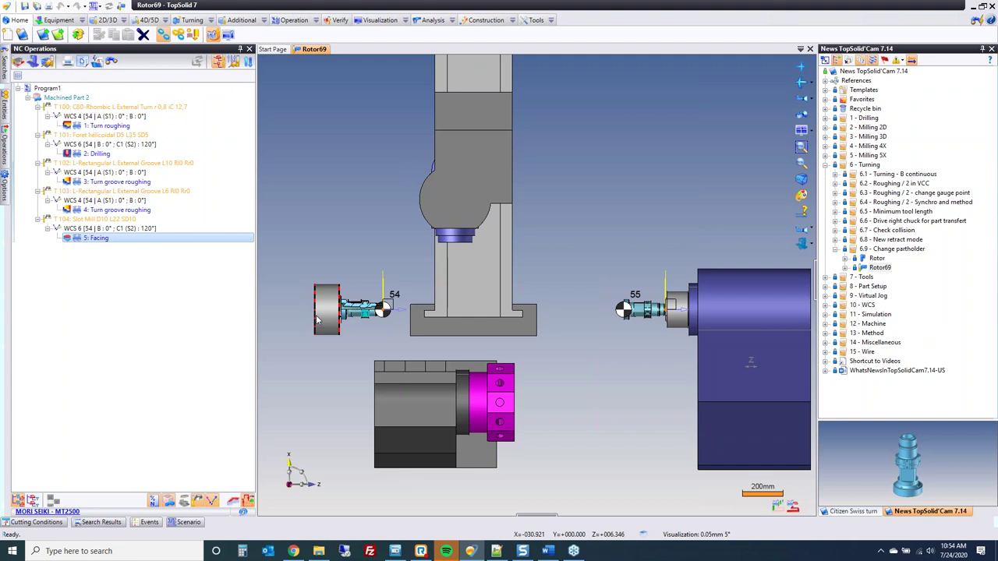
Select 4: Turn groove roughing and switch the document to the Machining Stage.
{"action": "left_click", "coordinate": [121, 211]}
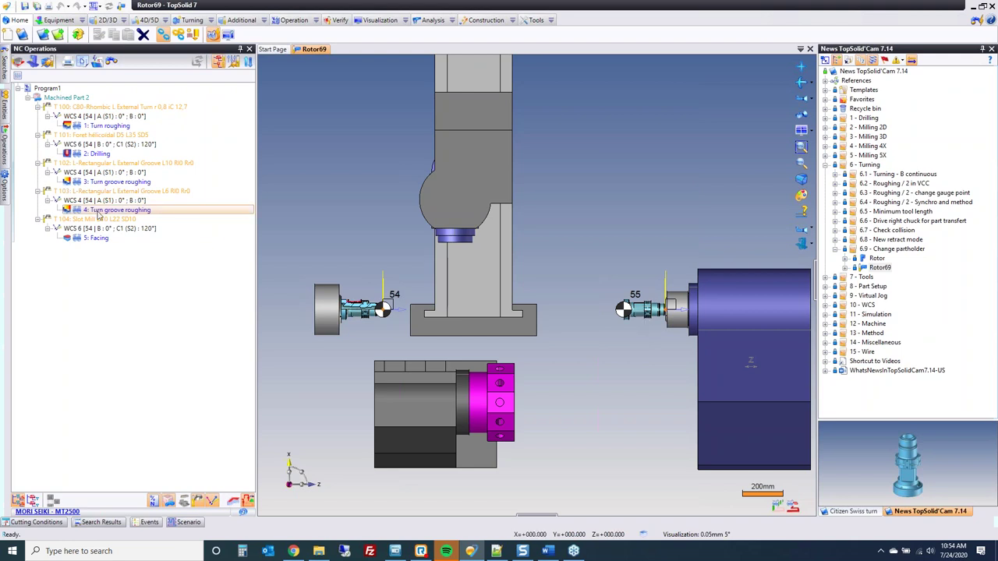
{"action": "mouse_move", "coordinate": [106, 217]}
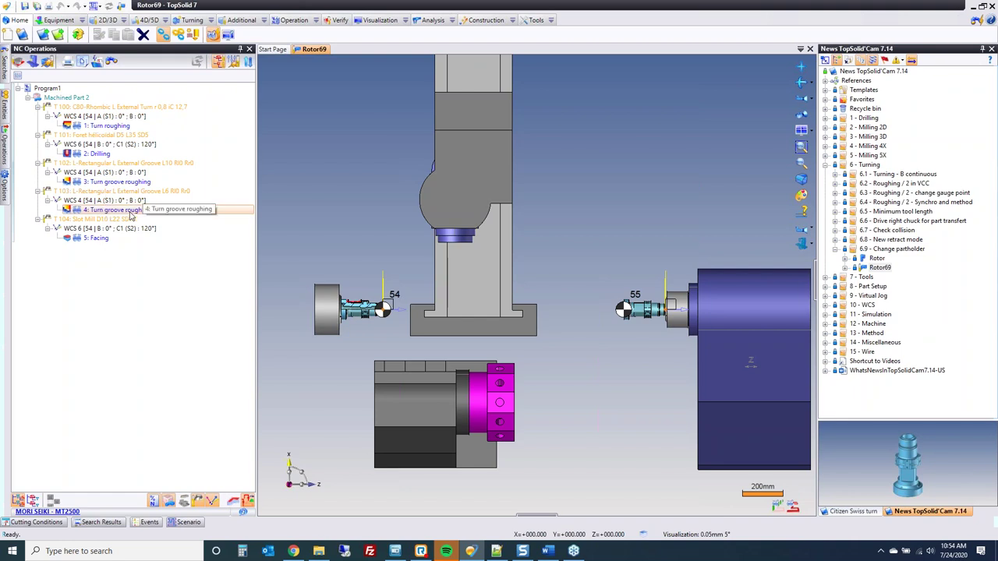
{"action": "left_click", "coordinate": [127, 211]}
{"action": "left_click", "coordinate": [95, 5]}
{"action": "left_click", "coordinate": [129, 52]}
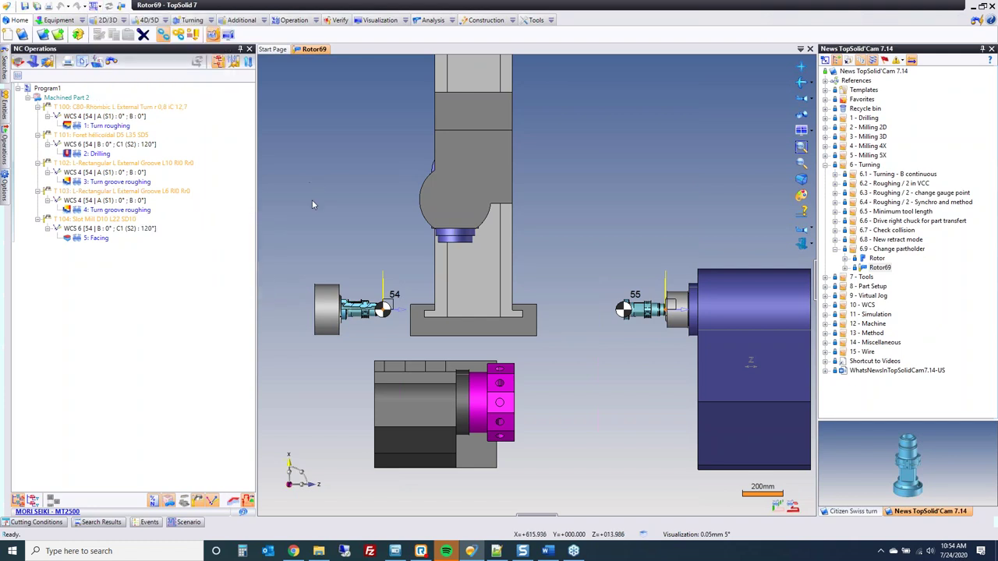
Dock the scenario timeline below the view and select 1: Turn roughing.
{"action": "left_click", "coordinate": [186, 523]}
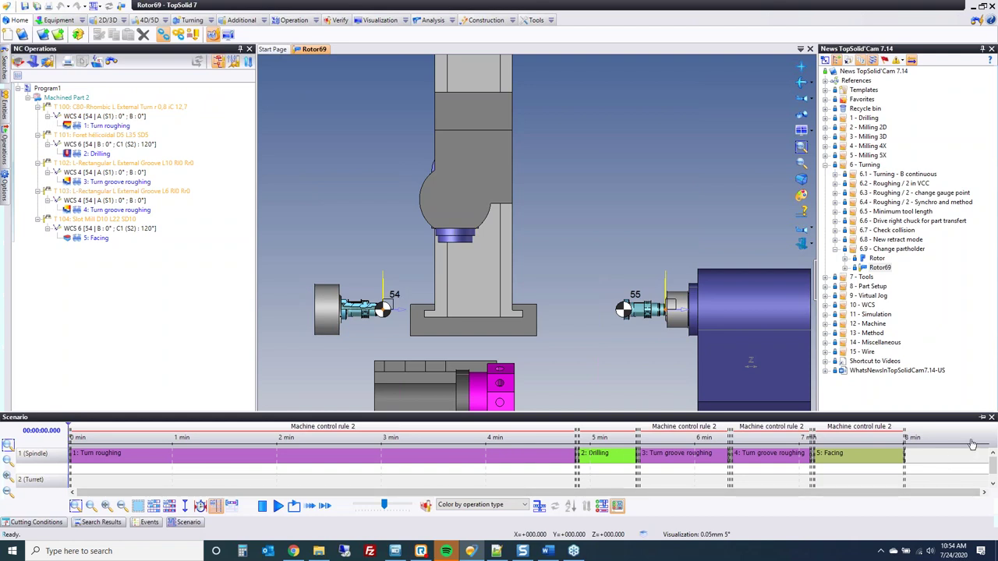
{"action": "left_click", "coordinate": [984, 418]}
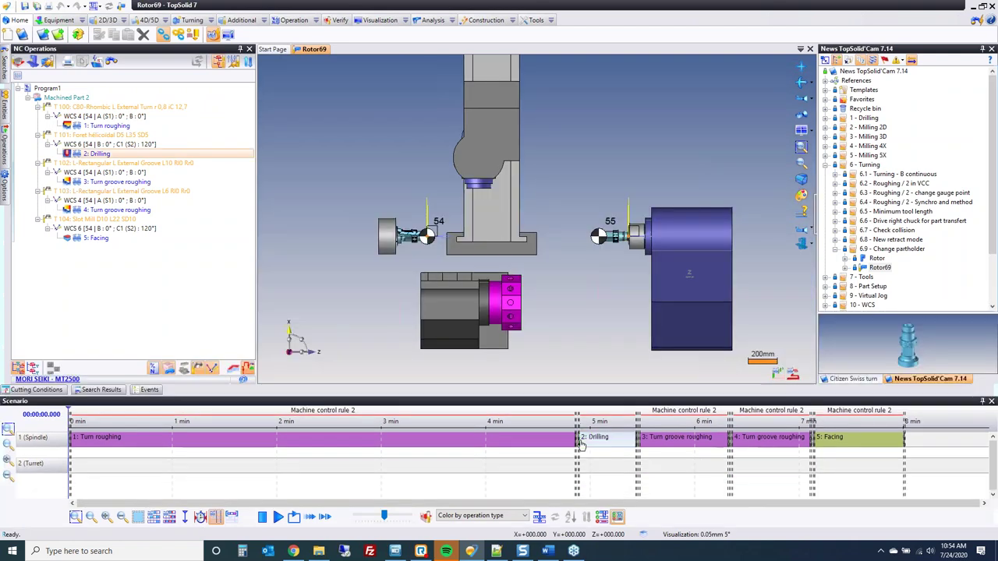
{"action": "left_click", "coordinate": [368, 434]}
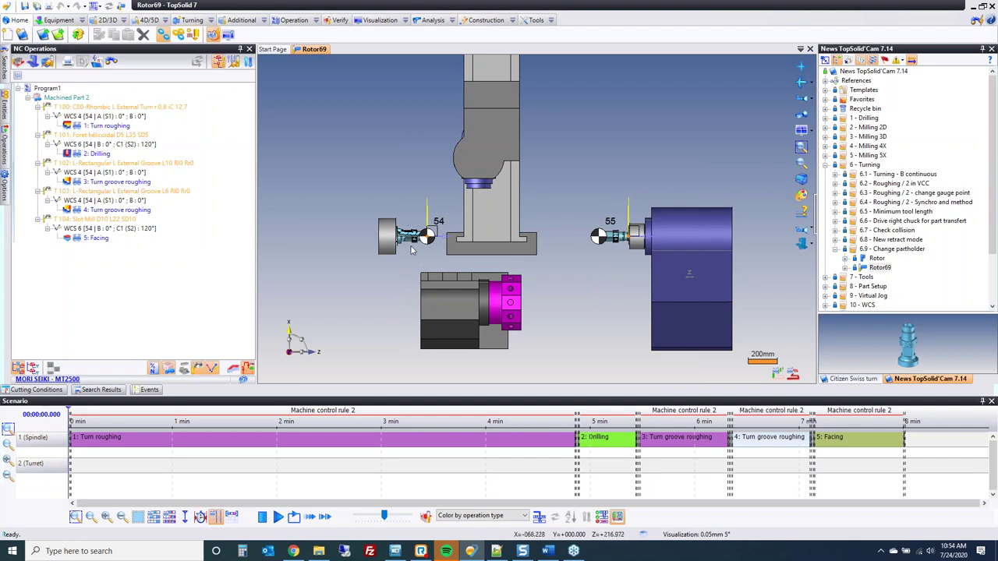
Move the turn groove roughing operation to the Sub Spindle as Machined Part 3, then inspect it.
{"action": "scroll", "coordinate": [612, 318], "scroll_direction": "up", "scroll_amount": 3}
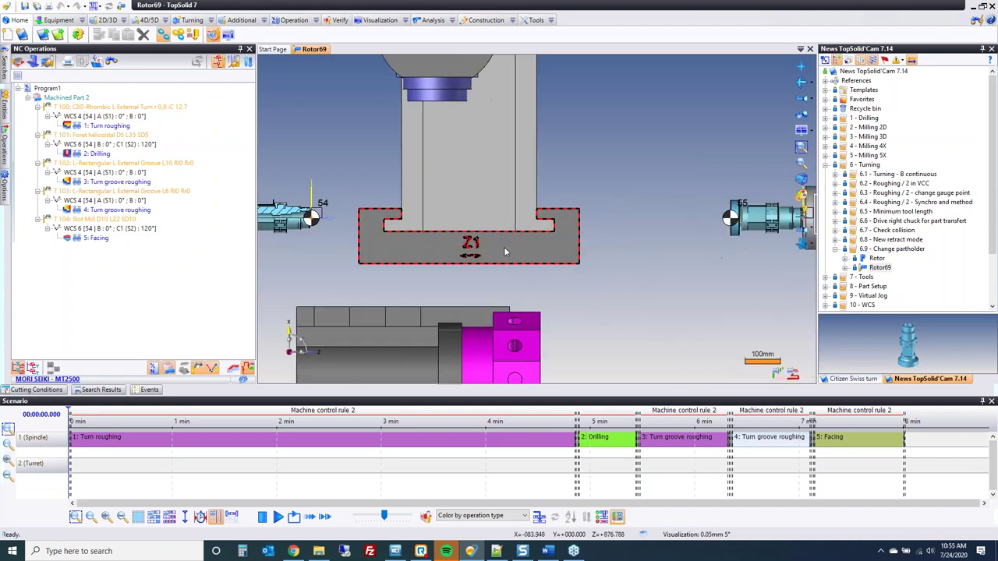
{"action": "mouse_move", "coordinate": [811, 425]}
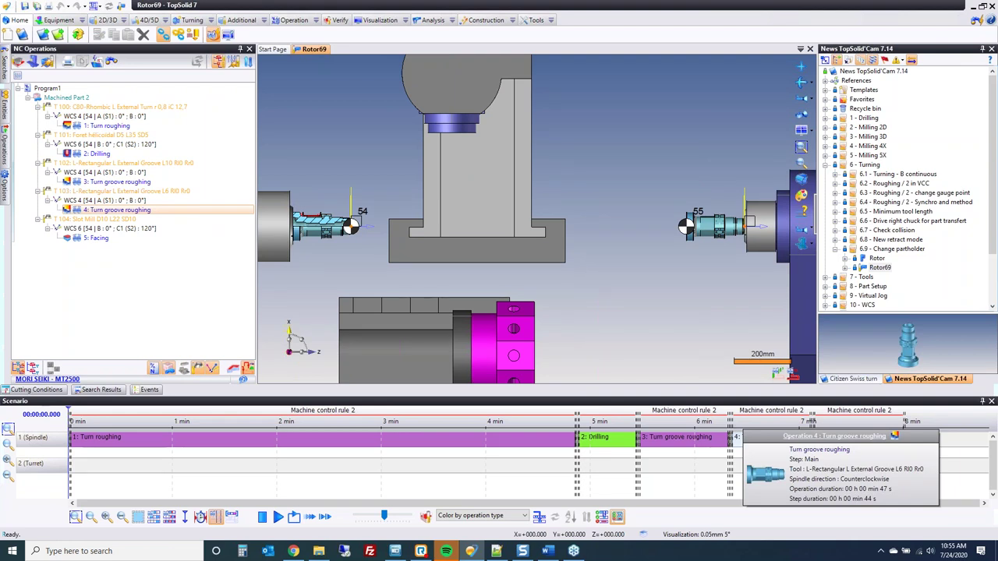
{"action": "right_click", "coordinate": [777, 449]}
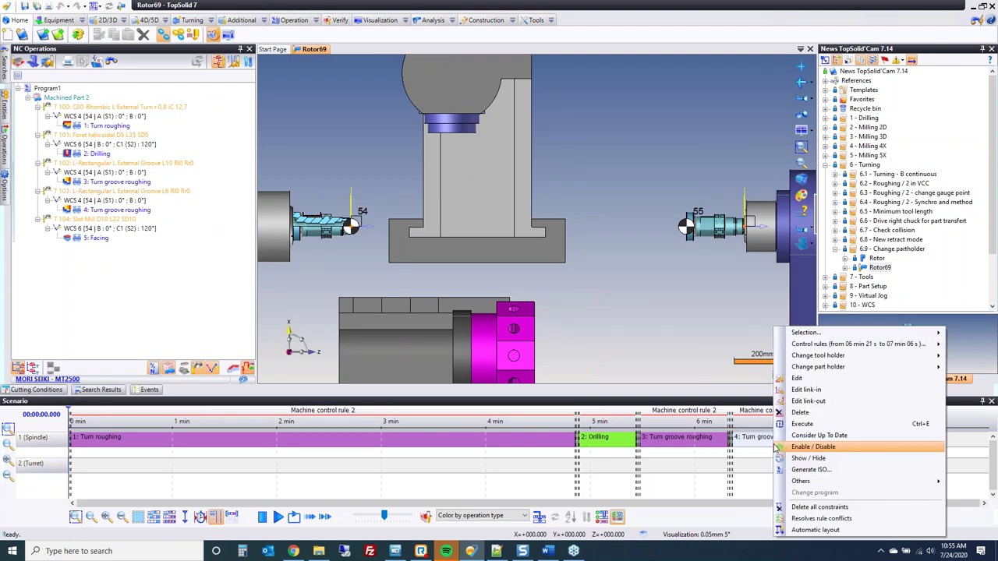
{"action": "mouse_move", "coordinate": [858, 370]}
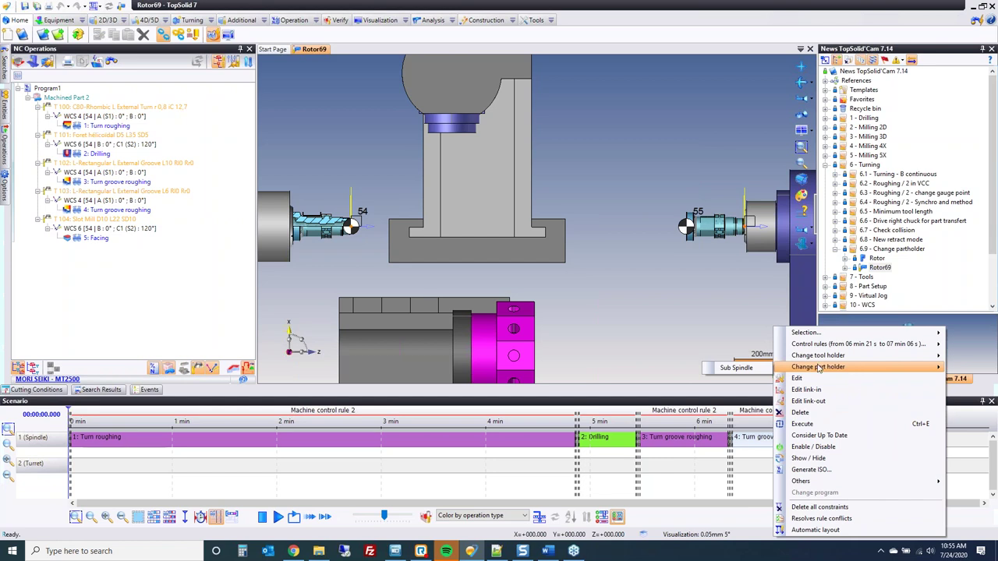
{"action": "left_click", "coordinate": [744, 369]}
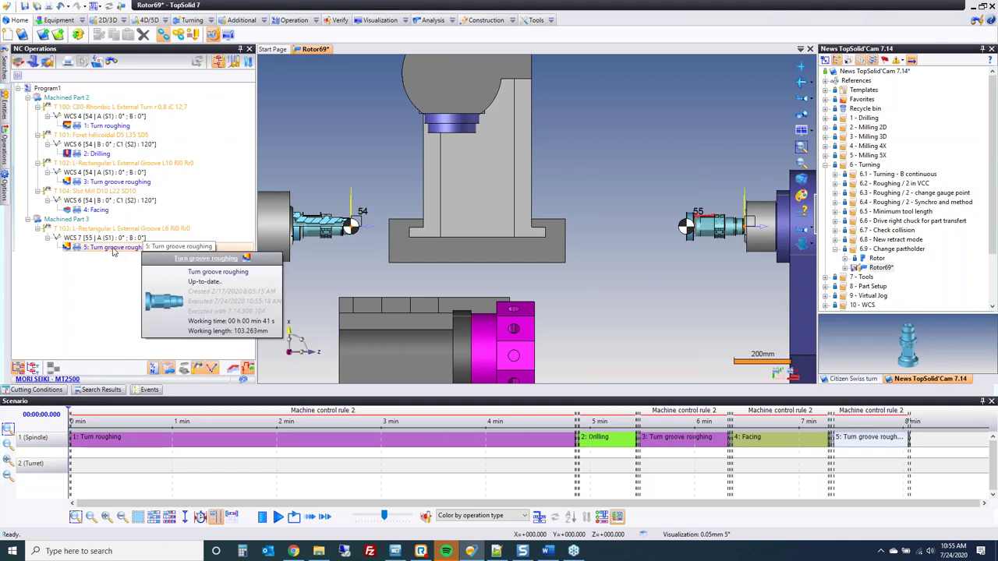
{"action": "left_click", "coordinate": [113, 248]}
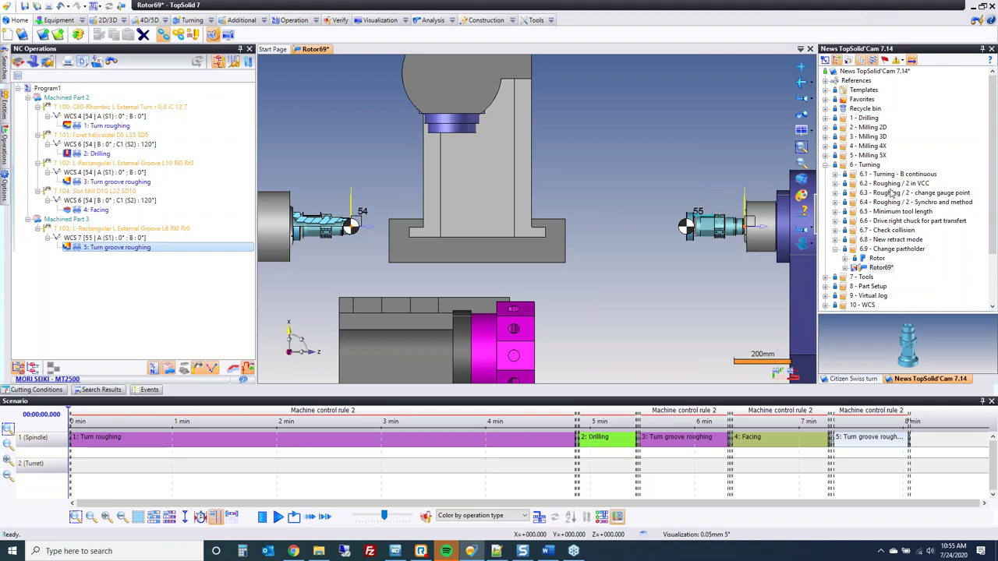
Open the P62 document from the 6.2 Roughing / 2 in VCC folder.
{"action": "left_click", "coordinate": [836, 183]}
{"action": "left_click", "coordinate": [870, 193]}
{"action": "left_click_drag", "start_coordinate": [870, 195], "coordinate": [633, 232]}
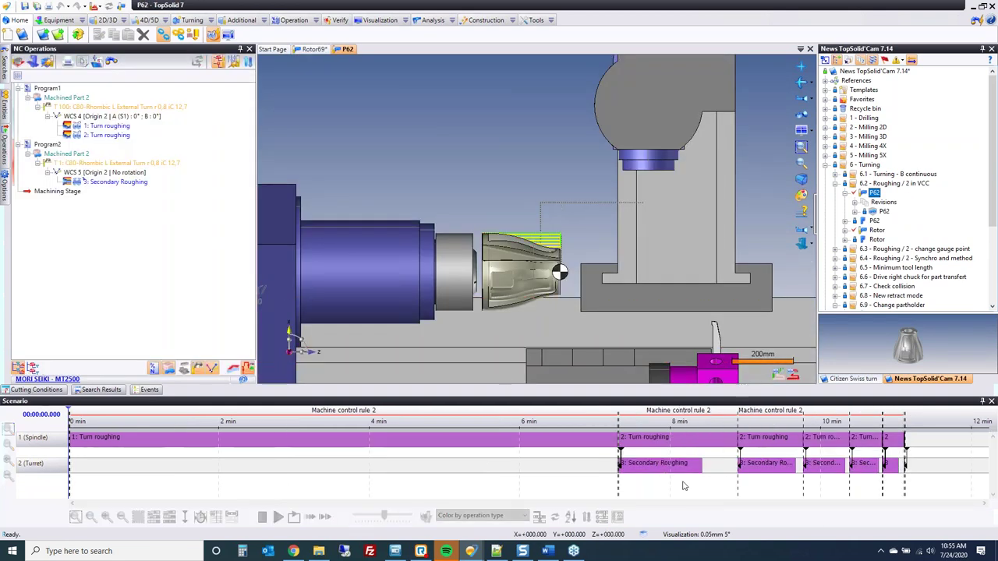
{"action": "left_click", "coordinate": [93, 6]}
{"action": "left_click", "coordinate": [145, 33]}
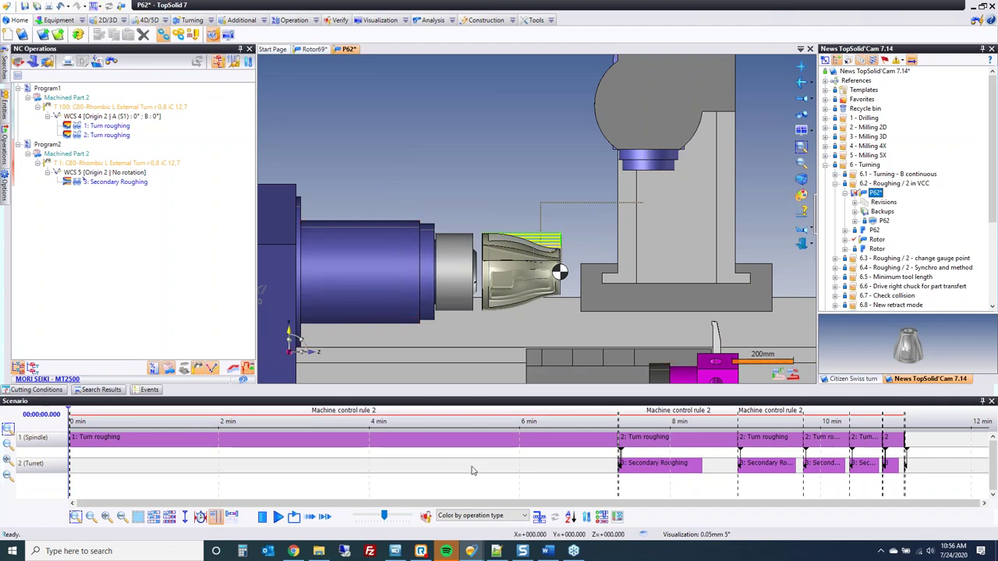
Run a verify simulation of all P62 operations from both programs, then leave it.
{"action": "left_click", "coordinate": [426, 517]}
{"action": "left_click_drag", "start_coordinate": [154, 207], "coordinate": [70, 128]}
{"action": "right_click", "coordinate": [70, 128]}
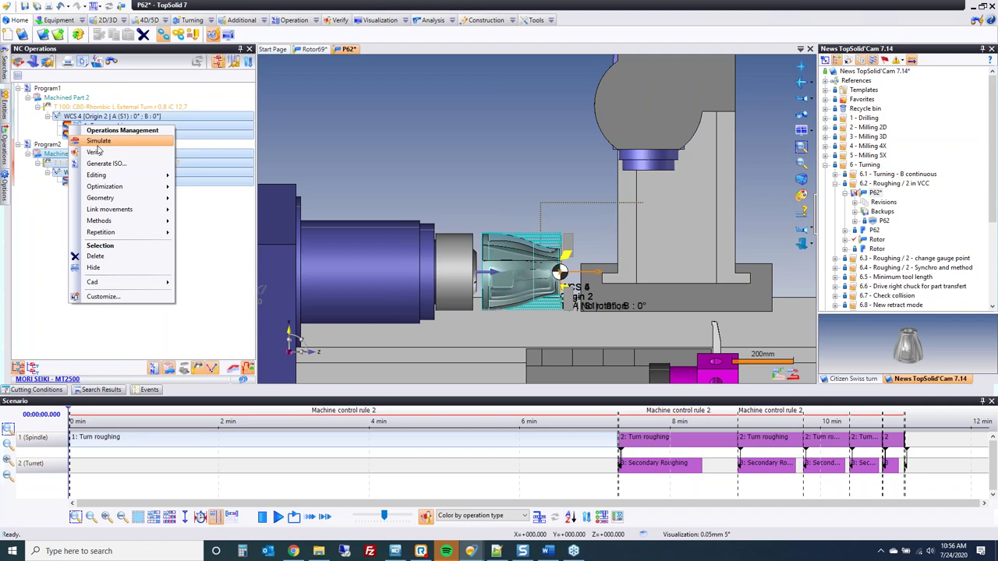
{"action": "left_click", "coordinate": [109, 139]}
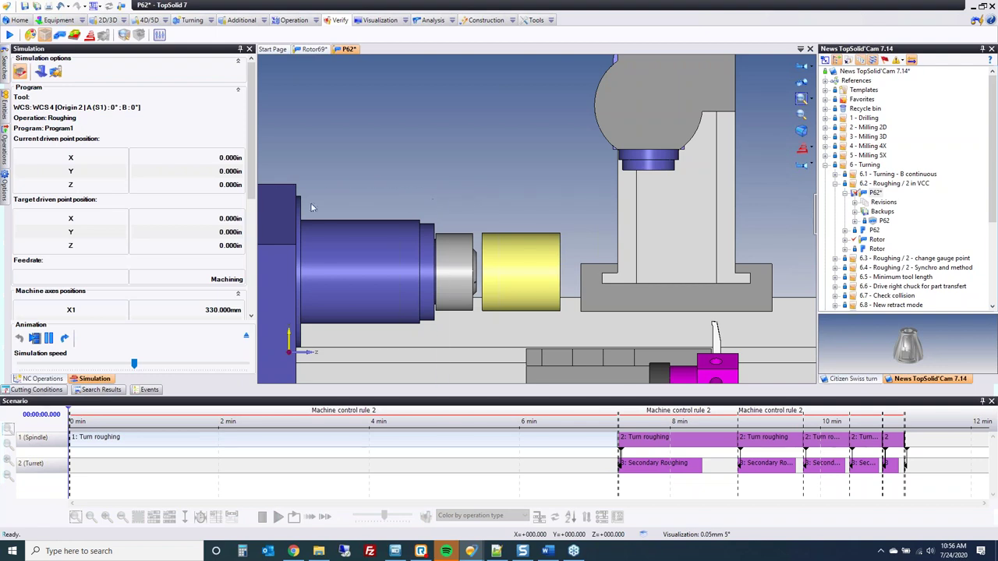
{"action": "left_click", "coordinate": [35, 340]}
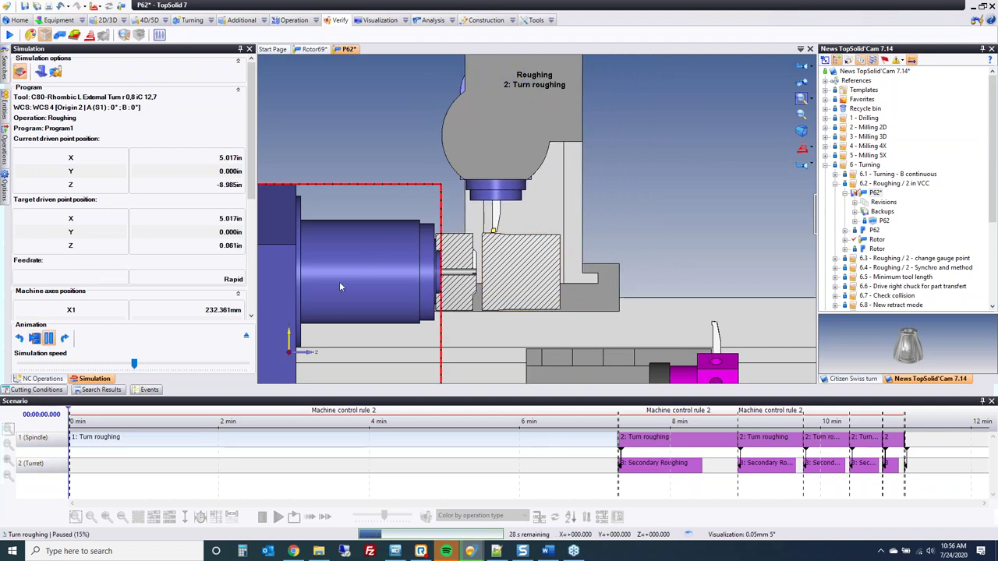
{"action": "key", "text": "Escape"}
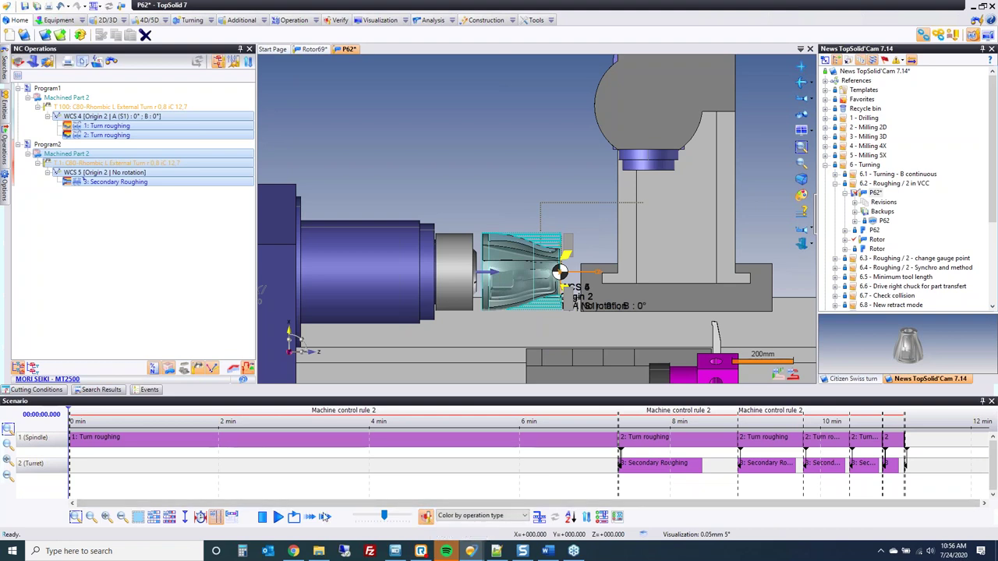
Play P62's spindle Turn roughing and turret Secondary Roughing together, then quit the simulation.
{"action": "left_click", "coordinate": [277, 517]}
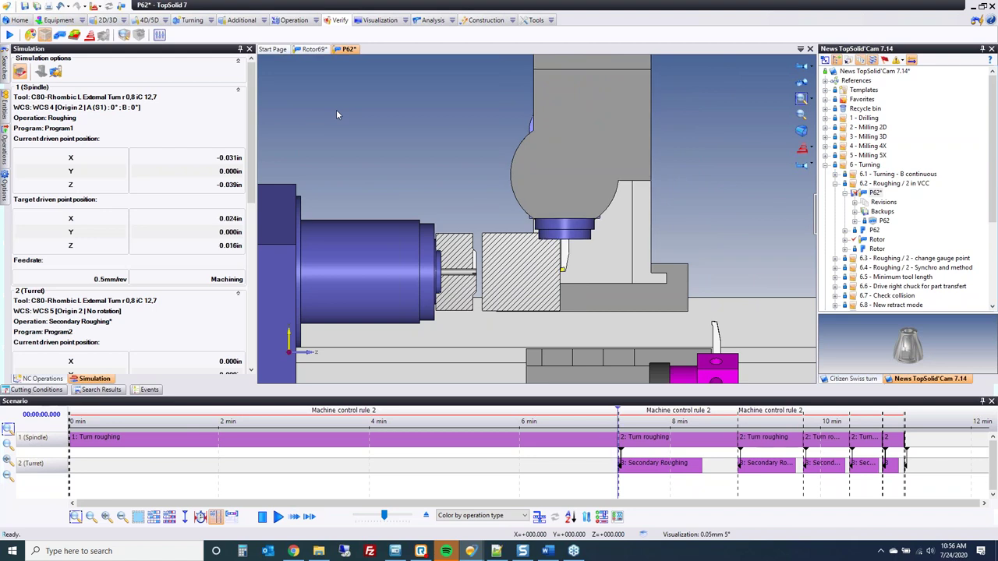
{"action": "key", "text": "space"}
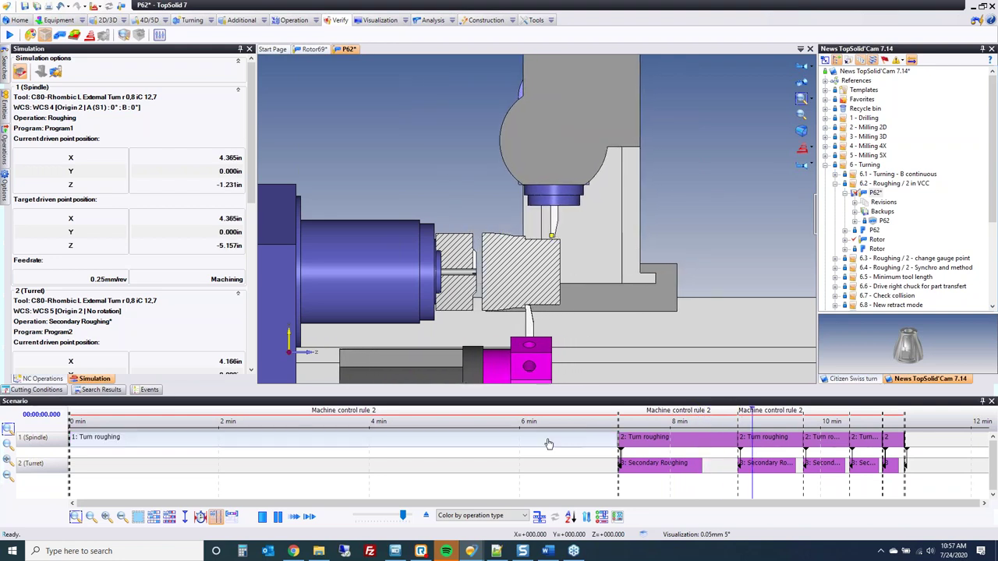
{"action": "scroll", "coordinate": [204, 345], "scroll_direction": "down", "scroll_amount": 5}
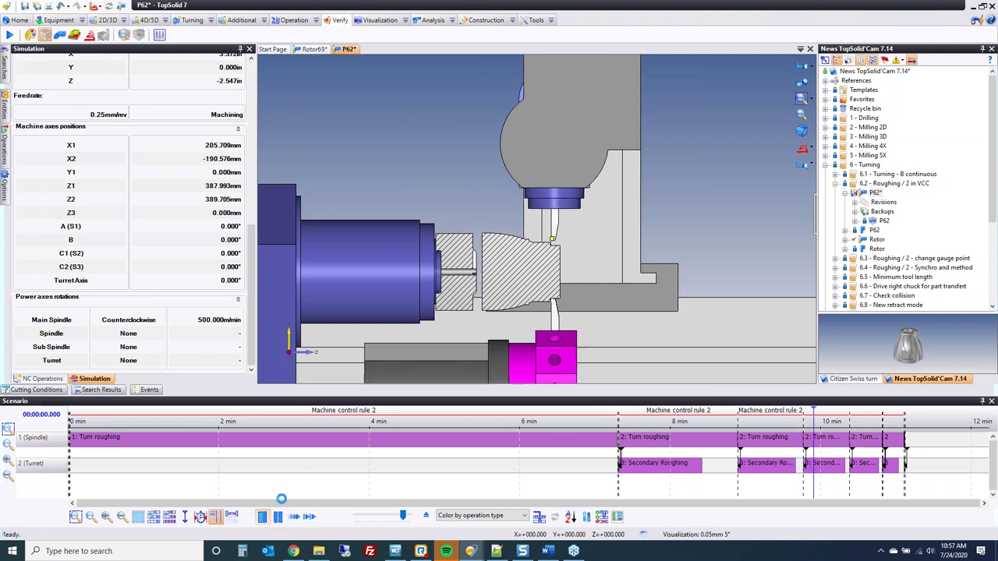
{"action": "right_click", "coordinate": [385, 149]}
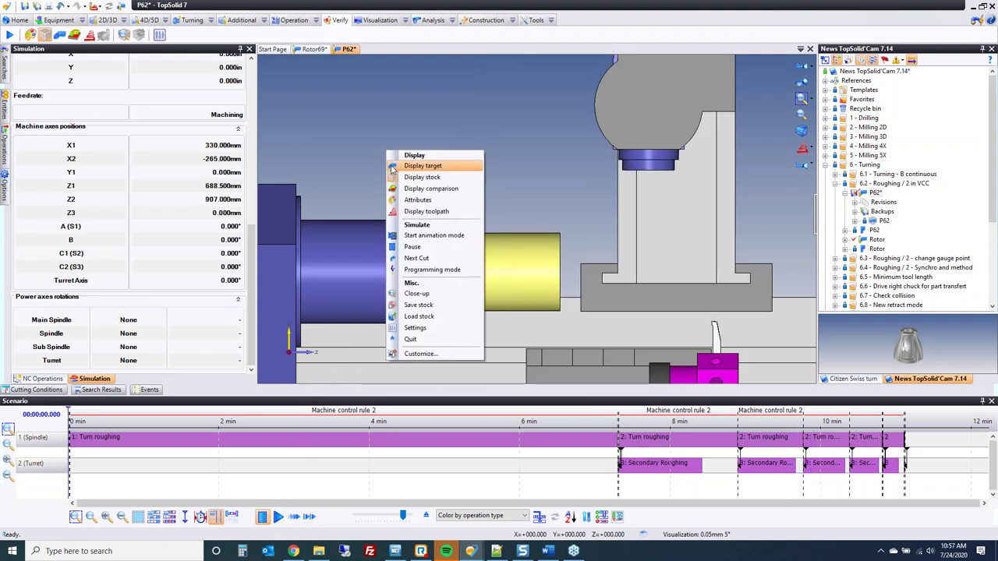
{"action": "left_click", "coordinate": [419, 347]}
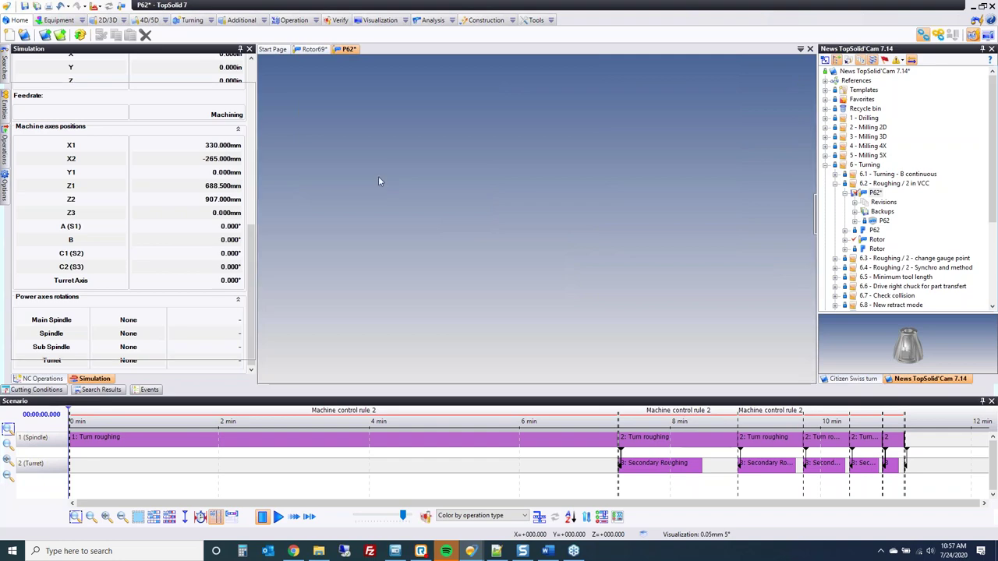
Close P62 and Rotor69 without saving, then switch to the Citizen Swiss turn project.
{"action": "left_click", "coordinate": [351, 50]}
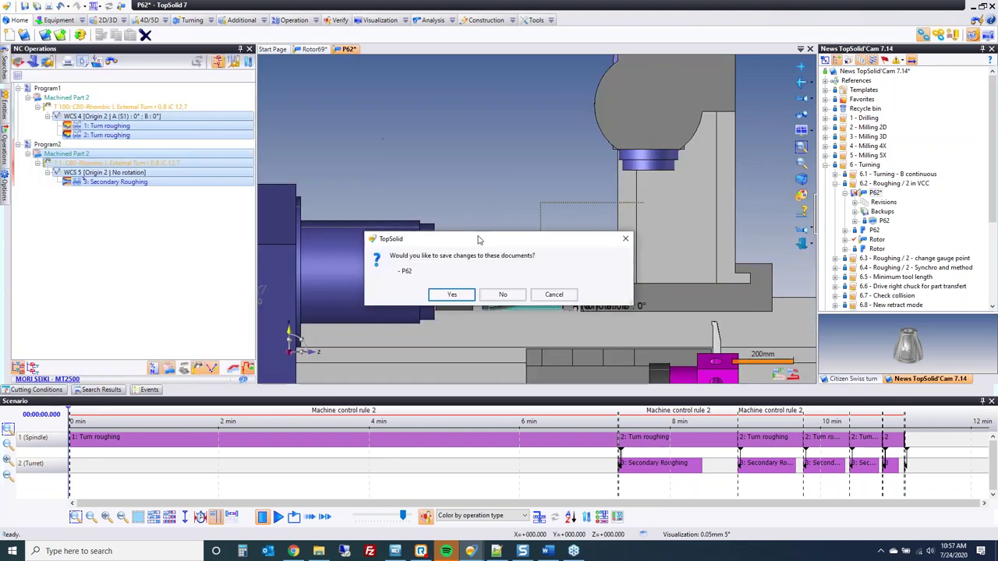
{"action": "left_click", "coordinate": [512, 299]}
{"action": "left_click", "coordinate": [315, 49]}
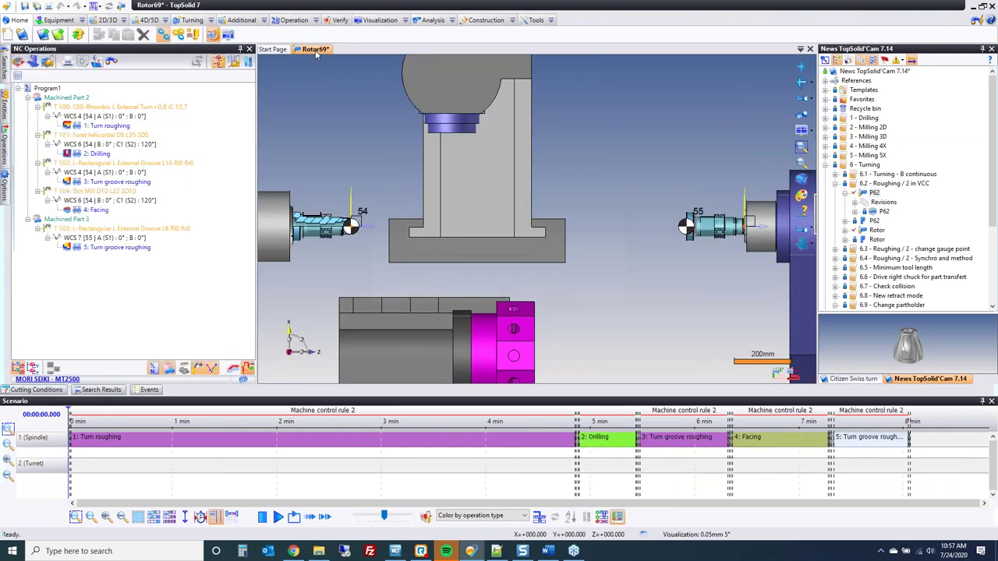
{"action": "left_click", "coordinate": [316, 51]}
{"action": "left_click", "coordinate": [505, 296]}
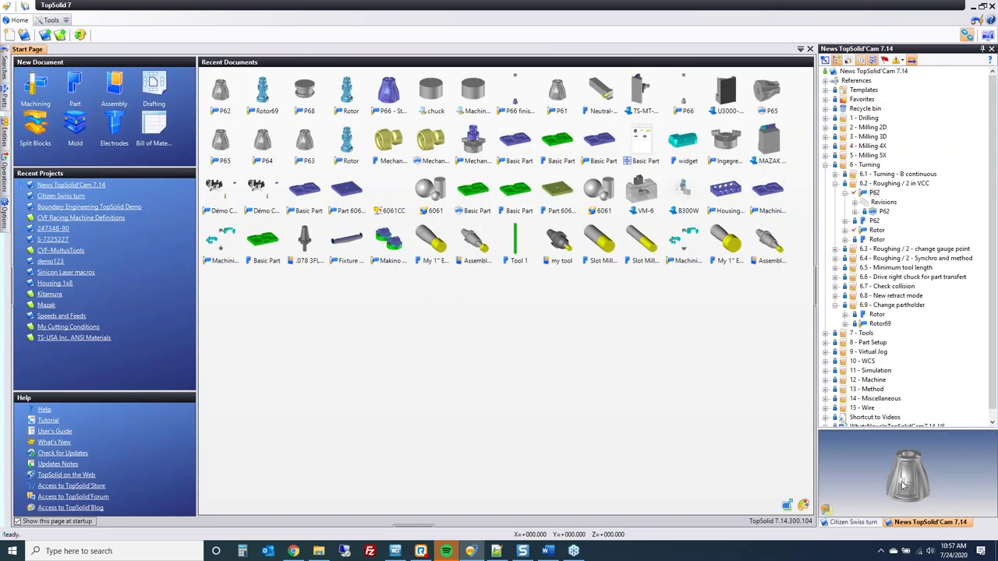
{"action": "left_click", "coordinate": [863, 526]}
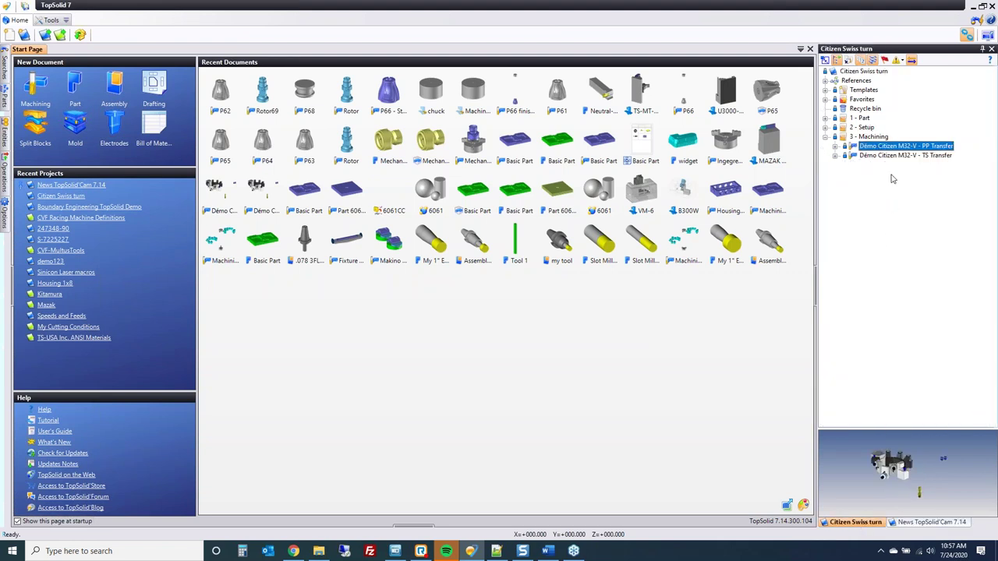
Open Démo Citizen M32-V - PP Transfer and orbit and zoom around the machine.
{"action": "double_click", "coordinate": [897, 148]}
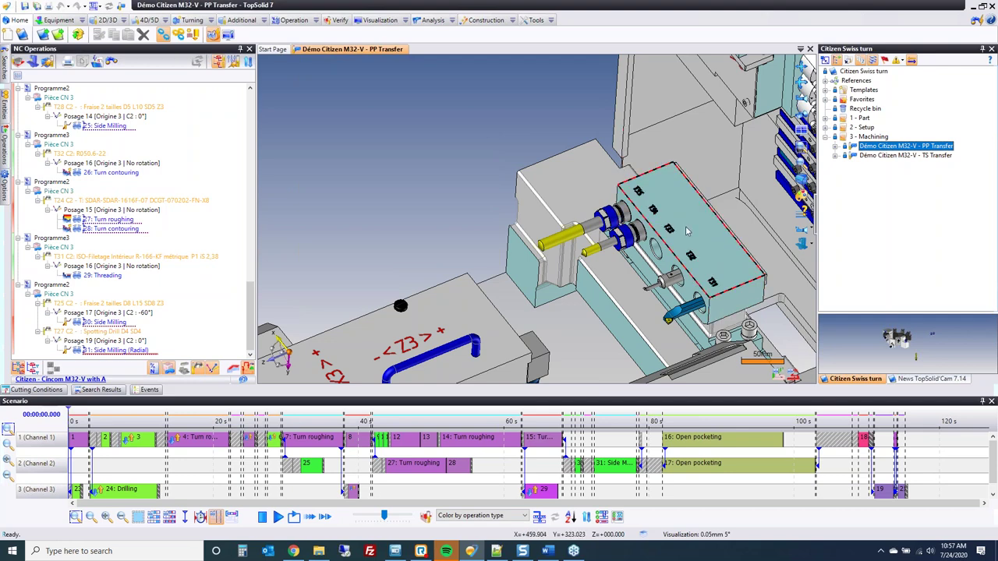
{"action": "middle_click_drag", "start_coordinate": [686, 231], "coordinate": [733, 234]}
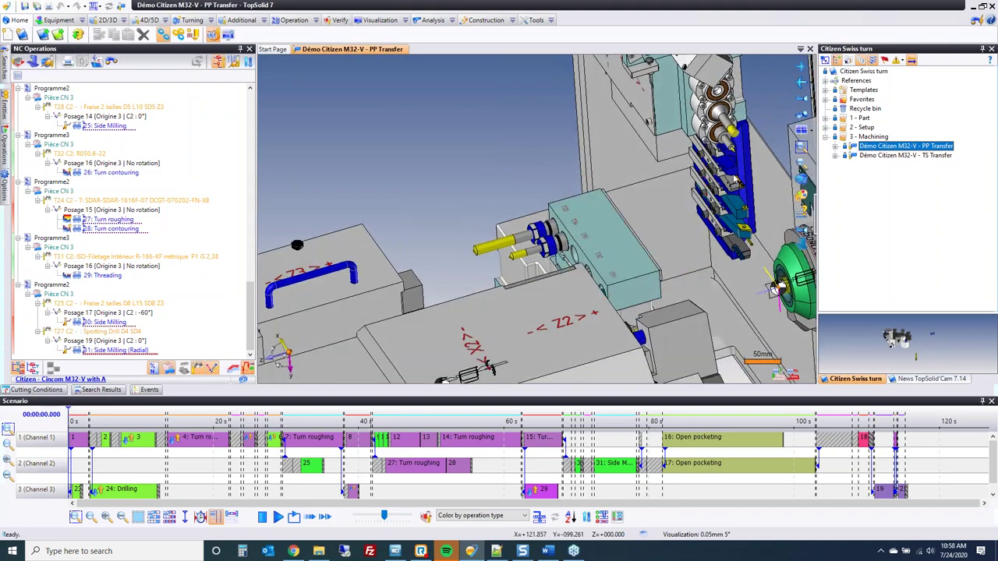
{"action": "middle_click_drag", "start_coordinate": [775, 288], "coordinate": [474, 129]}
{"action": "scroll", "coordinate": [475, 129], "scroll_direction": "down", "scroll_amount": 2}
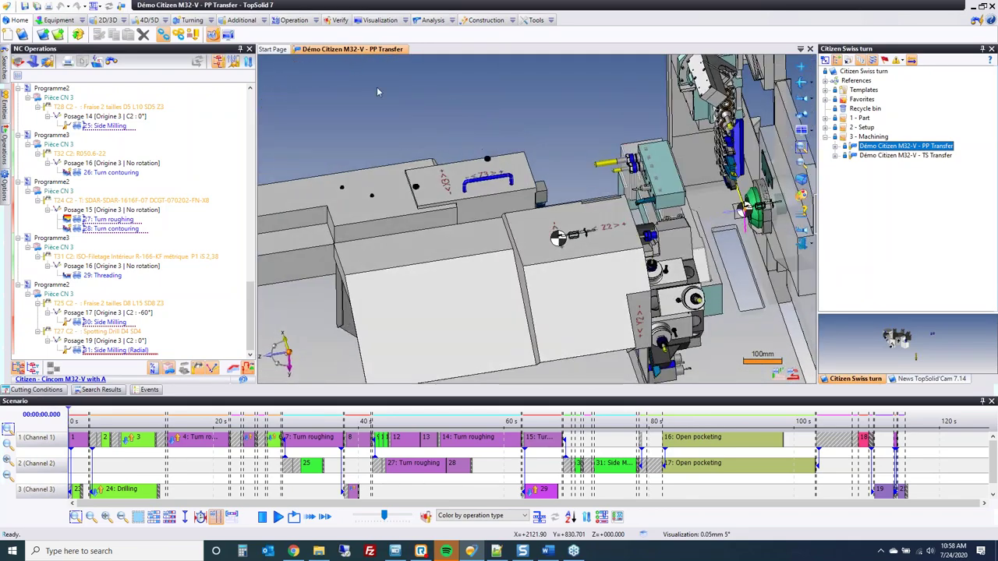
Open the machine axis tester, jog X1 to about -5.33 mm and select Z2.
{"action": "left_click", "coordinate": [57, 22]}
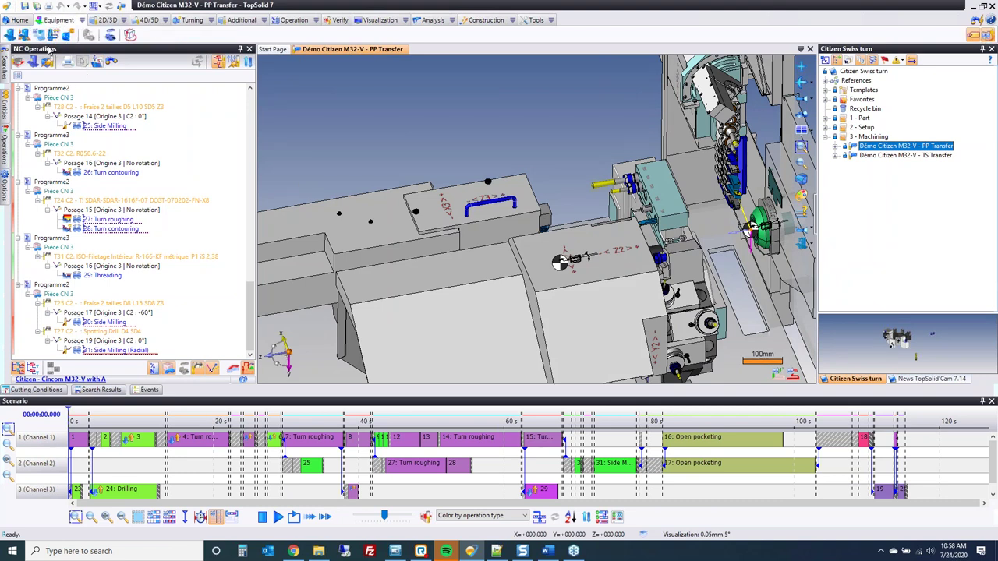
{"action": "left_click", "coordinate": [24, 35]}
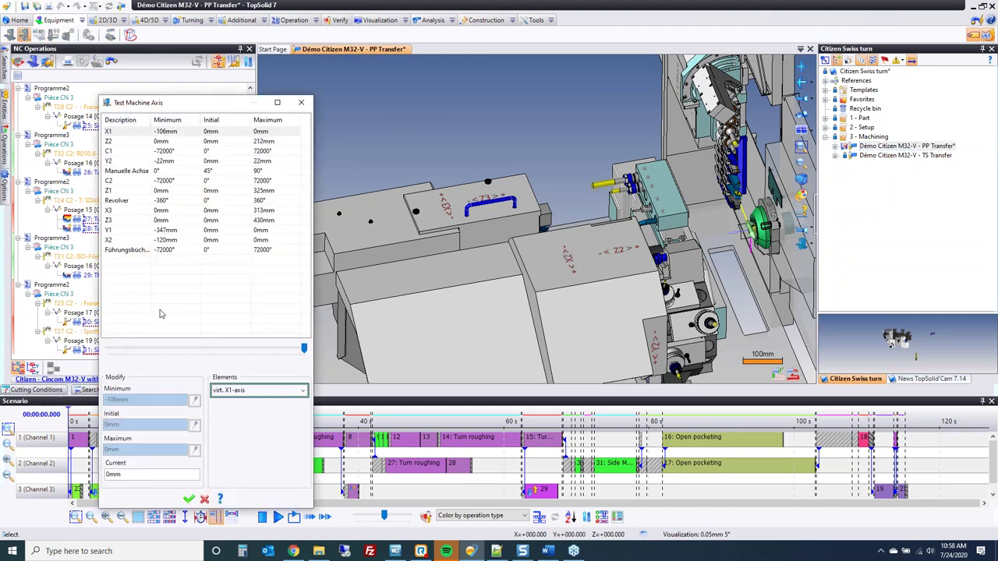
{"action": "left_click", "coordinate": [136, 132]}
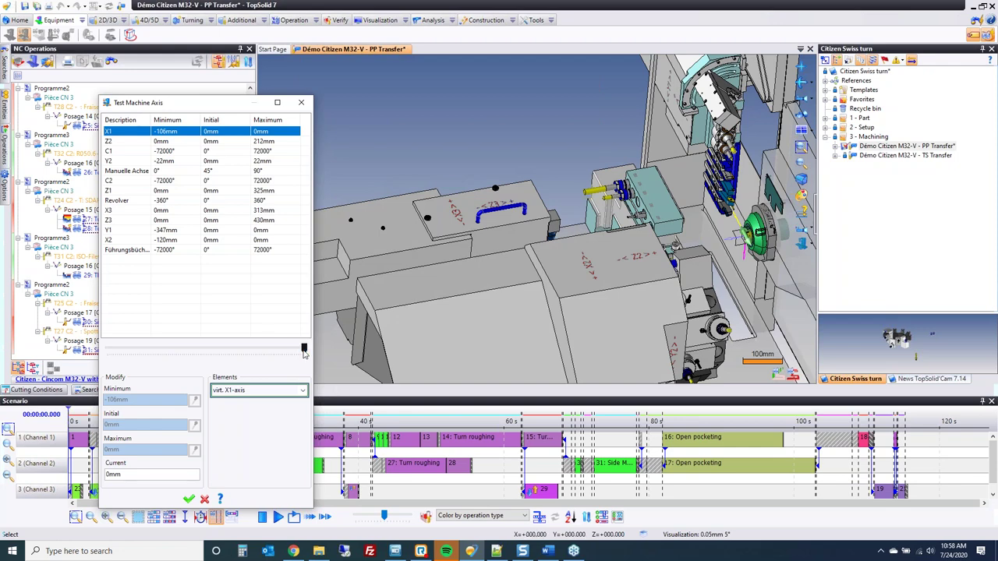
{"action": "left_click_drag", "start_coordinate": [304, 350], "coordinate": [294, 349]}
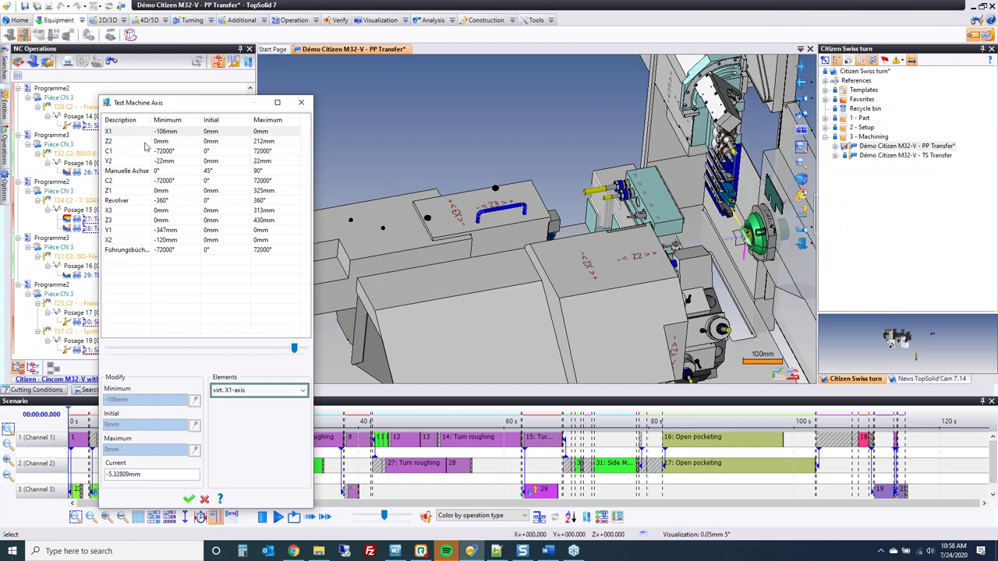
{"action": "left_click", "coordinate": [136, 142]}
{"action": "left_click", "coordinate": [109, 348]}
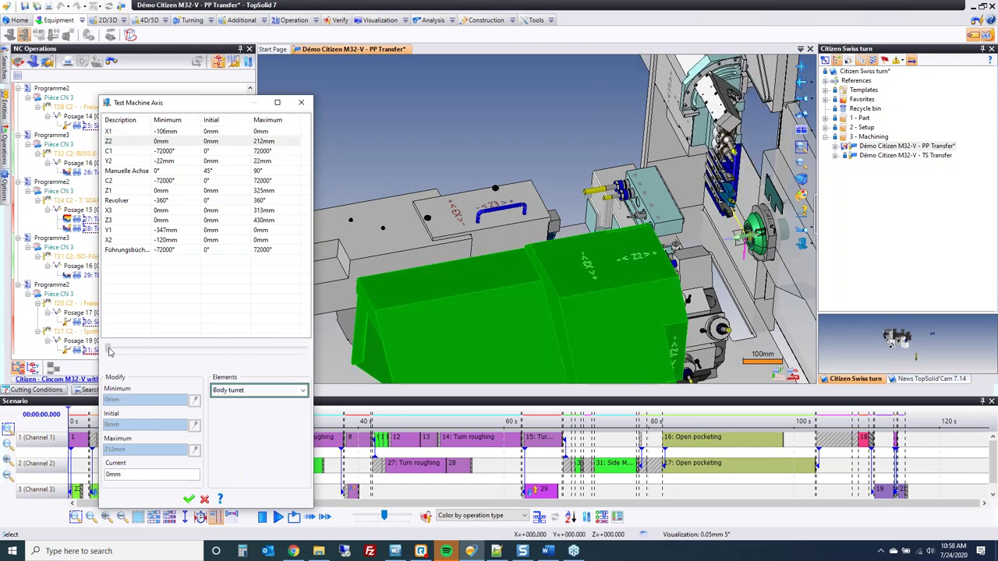
Test C1, Y2 to about 5.35 mm, indexing holder T11 to about 71° and C2, then close.
{"action": "left_click", "coordinate": [120, 153]}
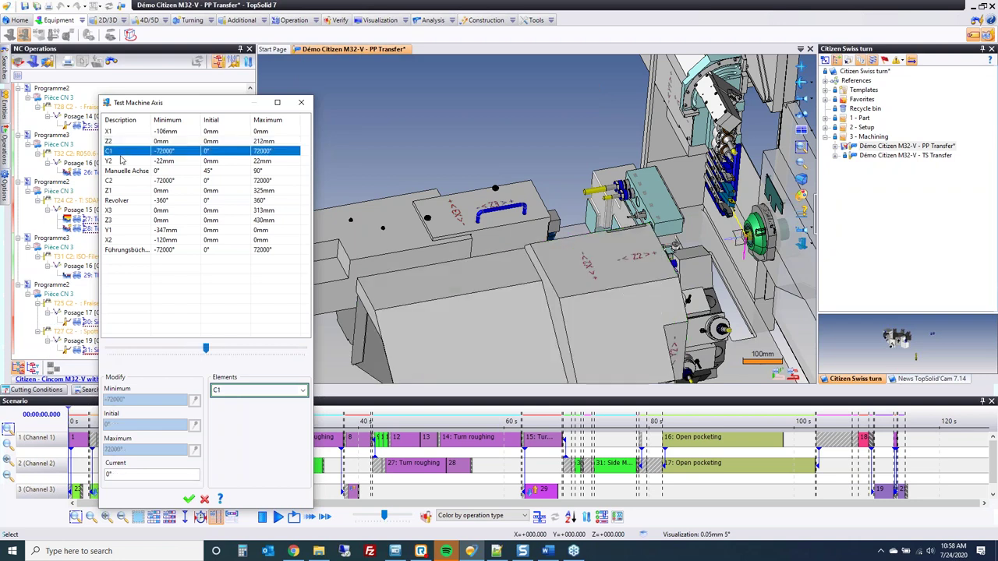
{"action": "left_click", "coordinate": [120, 162]}
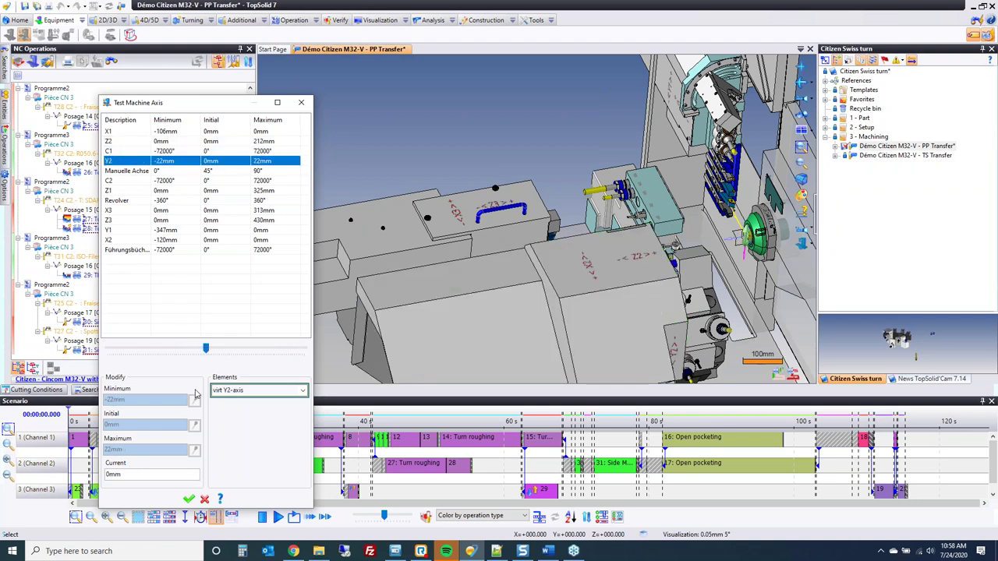
{"action": "left_click_drag", "start_coordinate": [205, 349], "coordinate": [229, 351]}
{"action": "left_click", "coordinate": [133, 170]}
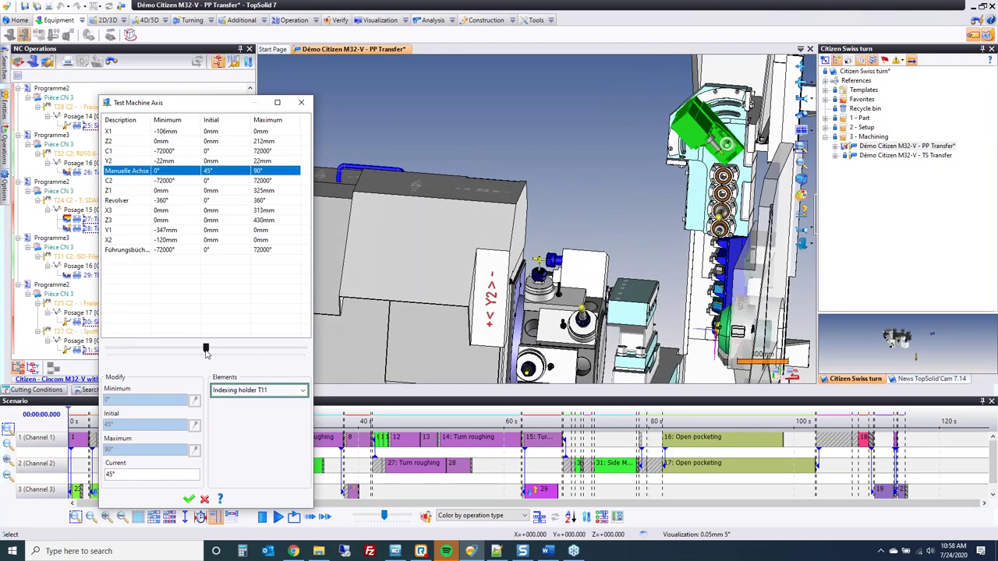
{"action": "left_click_drag", "start_coordinate": [201, 344], "coordinate": [261, 376]}
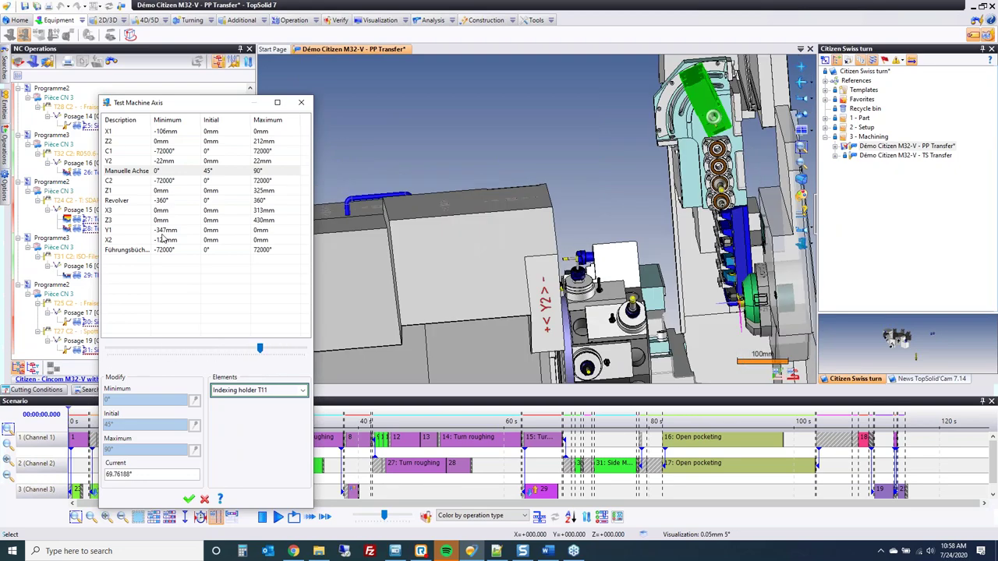
{"action": "left_click", "coordinate": [147, 181]}
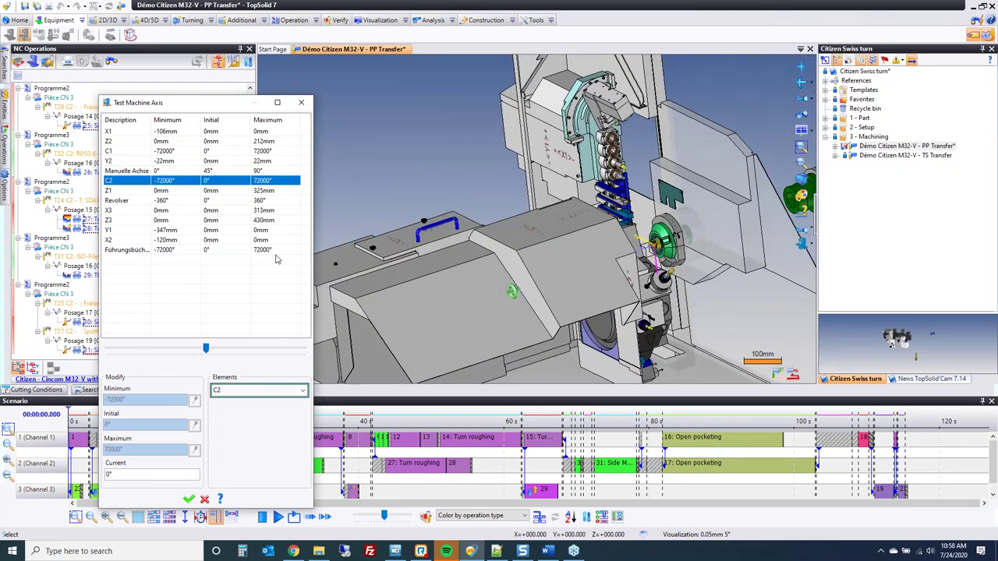
{"action": "left_click", "coordinate": [204, 499]}
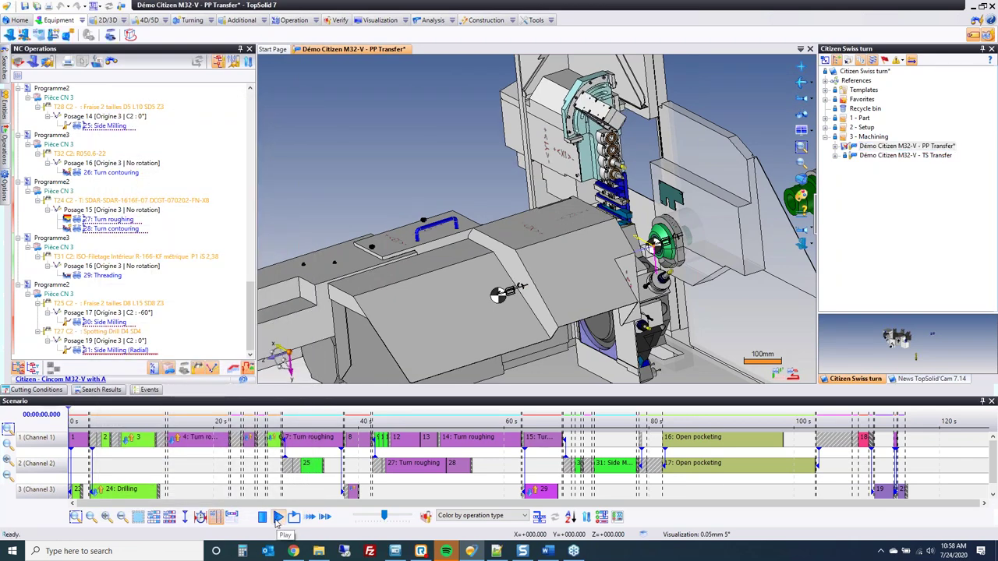
Play the Citizen M32 three-channel simulation through roughing, contouring and side milling, zooming in and out.
{"action": "left_click", "coordinate": [278, 518]}
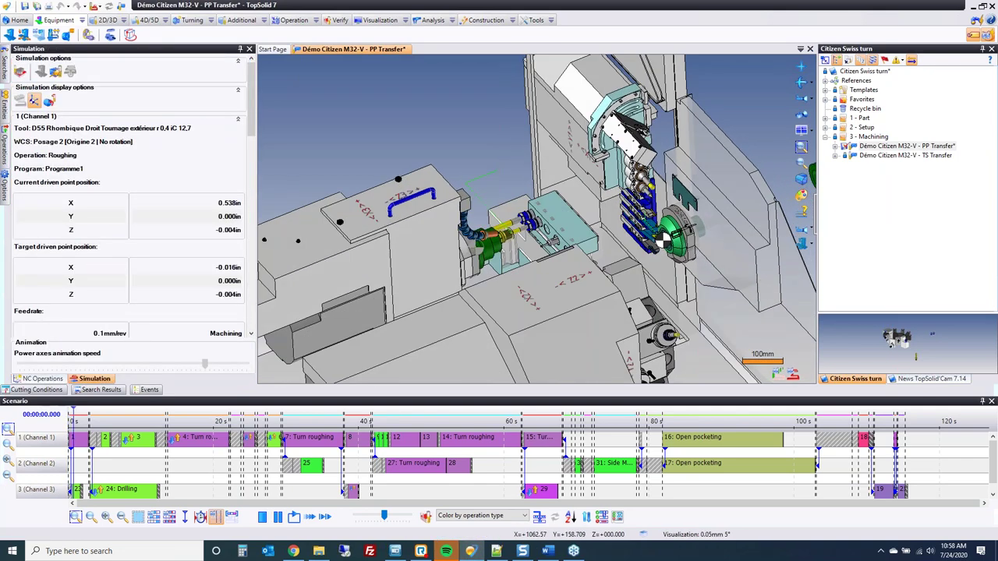
{"action": "scroll", "coordinate": [528, 287], "scroll_direction": "up", "scroll_amount": 3}
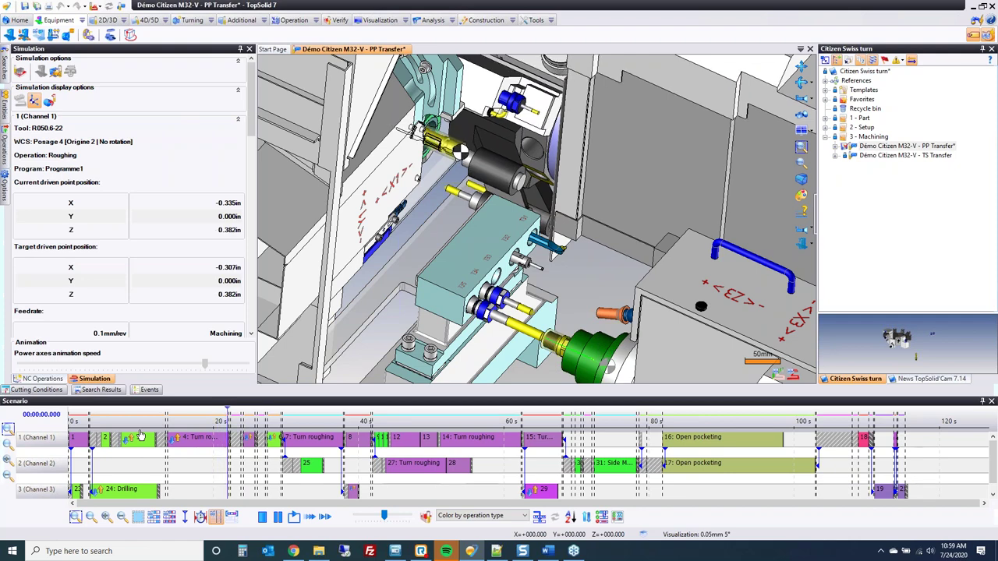
{"action": "scroll", "coordinate": [488, 250], "scroll_direction": "down", "scroll_amount": 2}
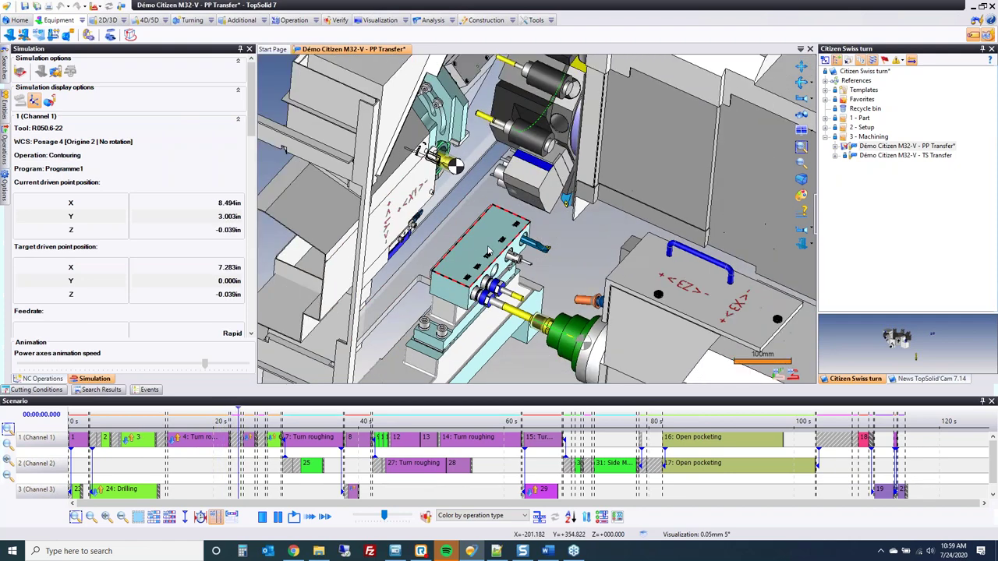
{"action": "scroll", "coordinate": [488, 250], "scroll_direction": "down", "scroll_amount": 1}
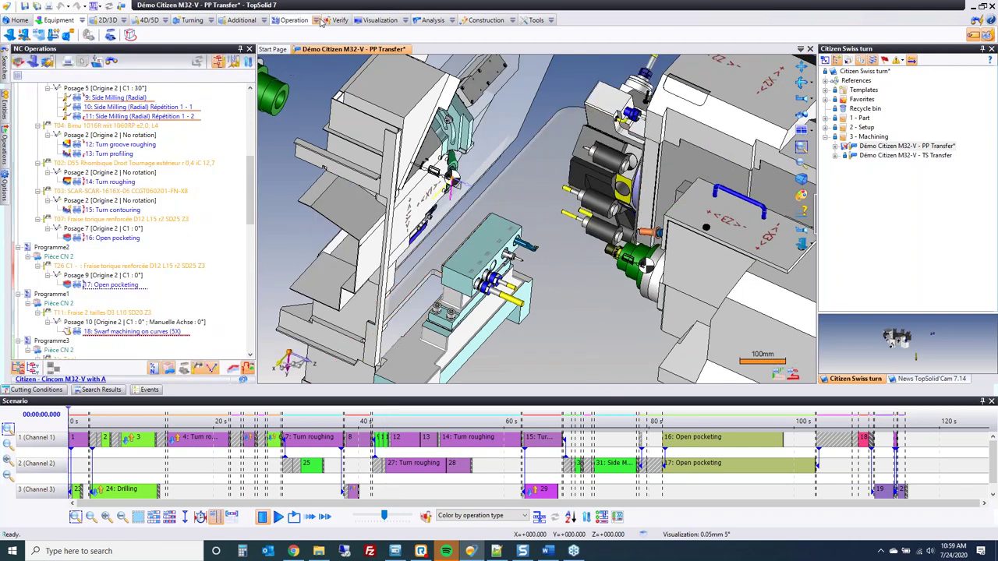
Start ISO generation and select the Citizen>>CITIZEN M32 post-processor.
{"action": "left_click", "coordinate": [317, 21]}
{"action": "left_click", "coordinate": [610, 191]}
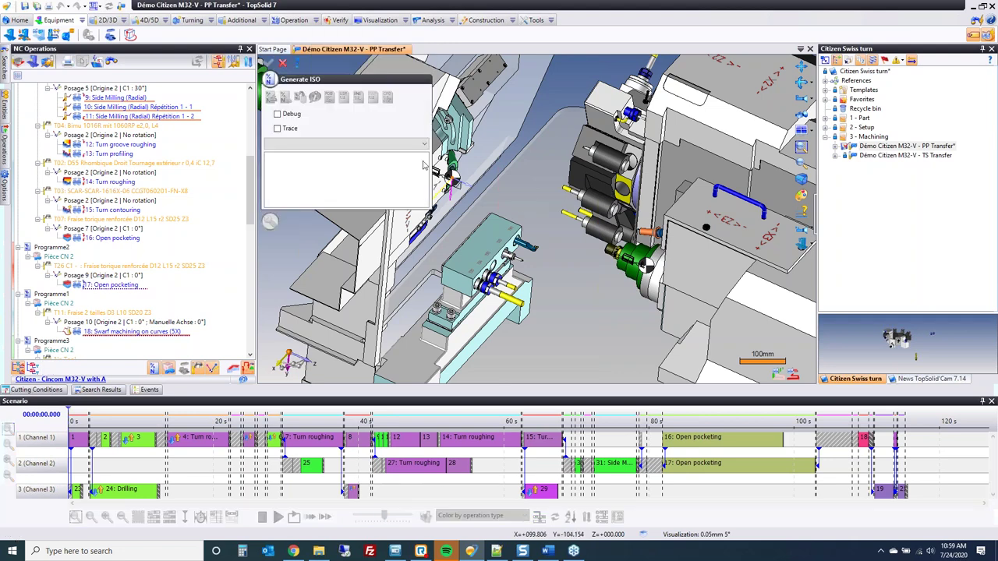
{"action": "left_click", "coordinate": [383, 146]}
{"action": "key", "text": "c"}
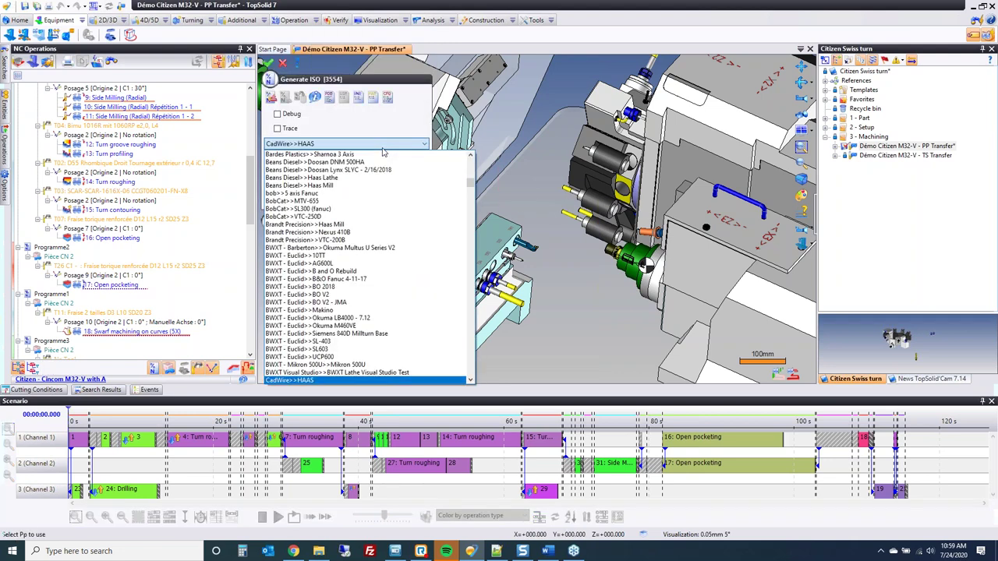
{"action": "left_click", "coordinate": [382, 146]}
{"action": "left_click", "coordinate": [383, 146]}
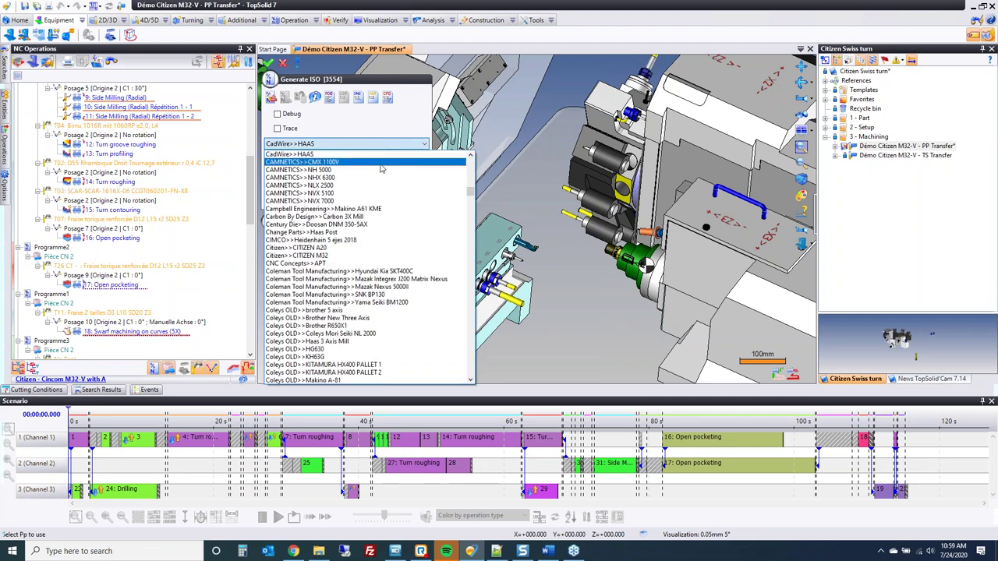
{"action": "left_click", "coordinate": [367, 255]}
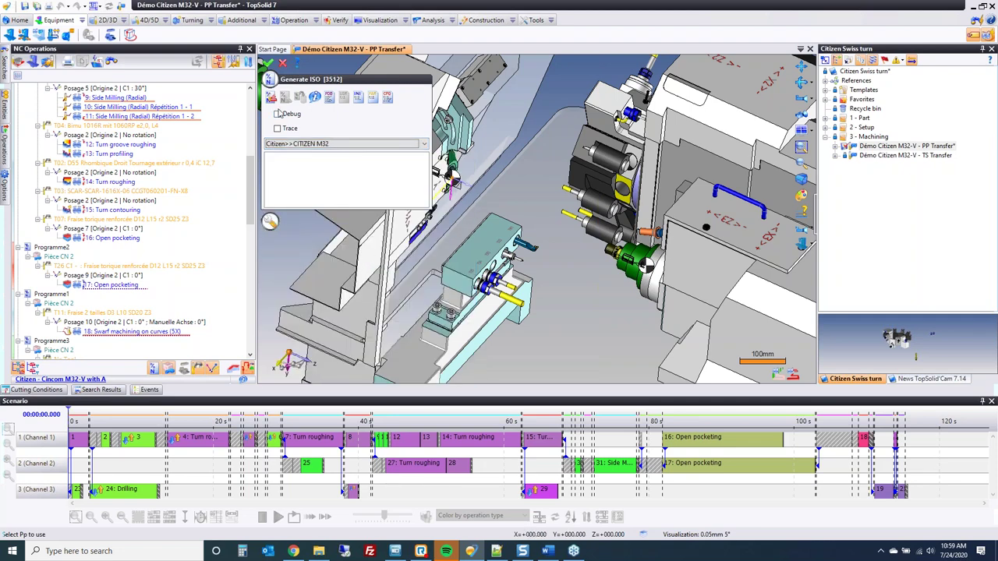
Generate the program, overwrite 0001.NC, accept the transfer parameters and open the Citizen channel viewer.
{"action": "left_click", "coordinate": [270, 100]}
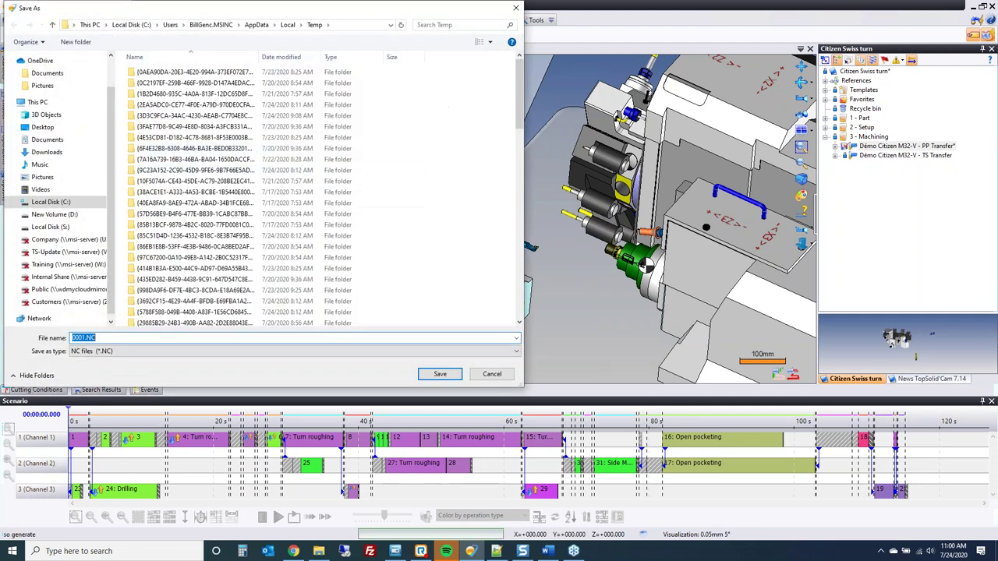
{"action": "left_click", "coordinate": [440, 375]}
{"action": "left_click", "coordinate": [525, 279]}
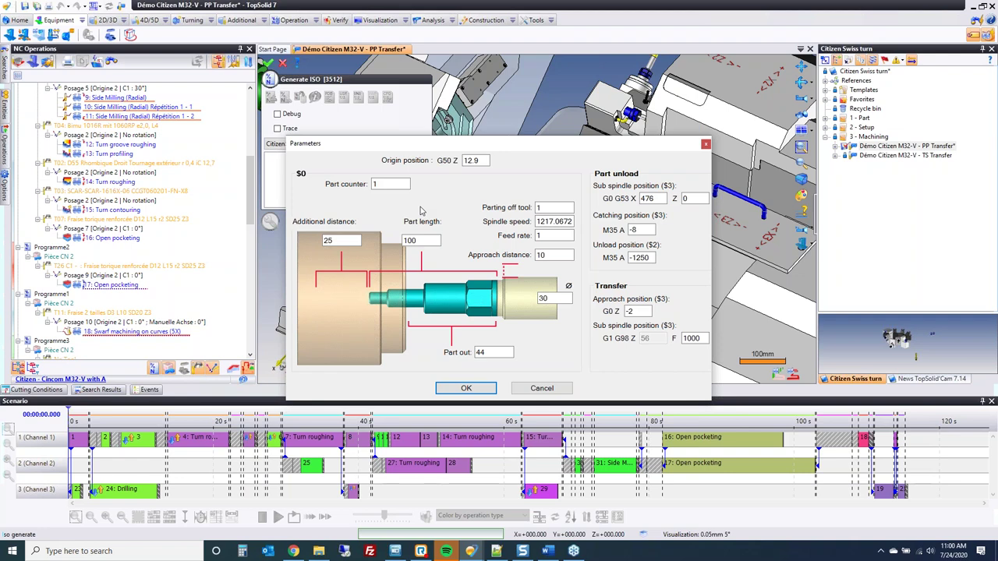
{"action": "left_click", "coordinate": [472, 390]}
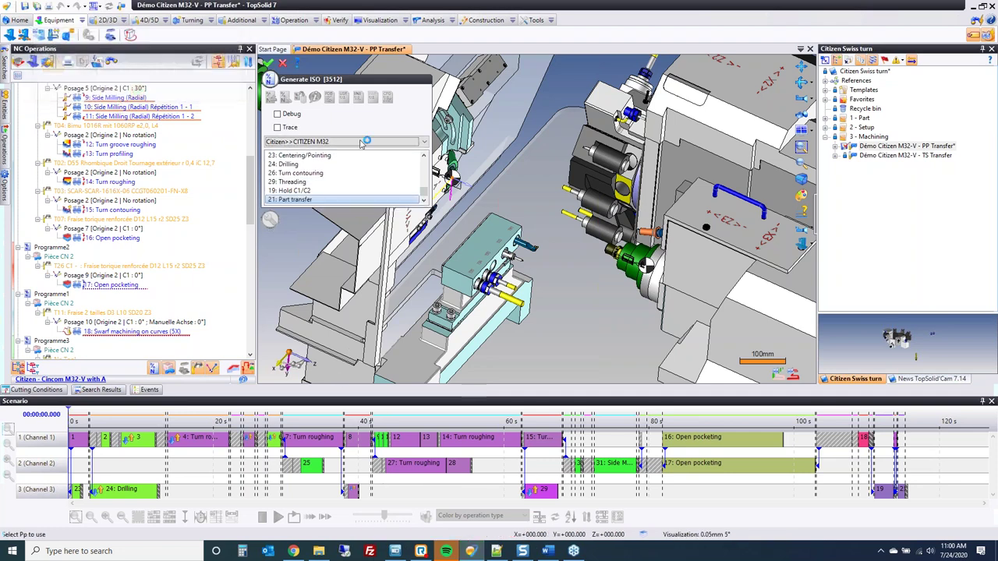
{"action": "left_click", "coordinate": [414, 143]}
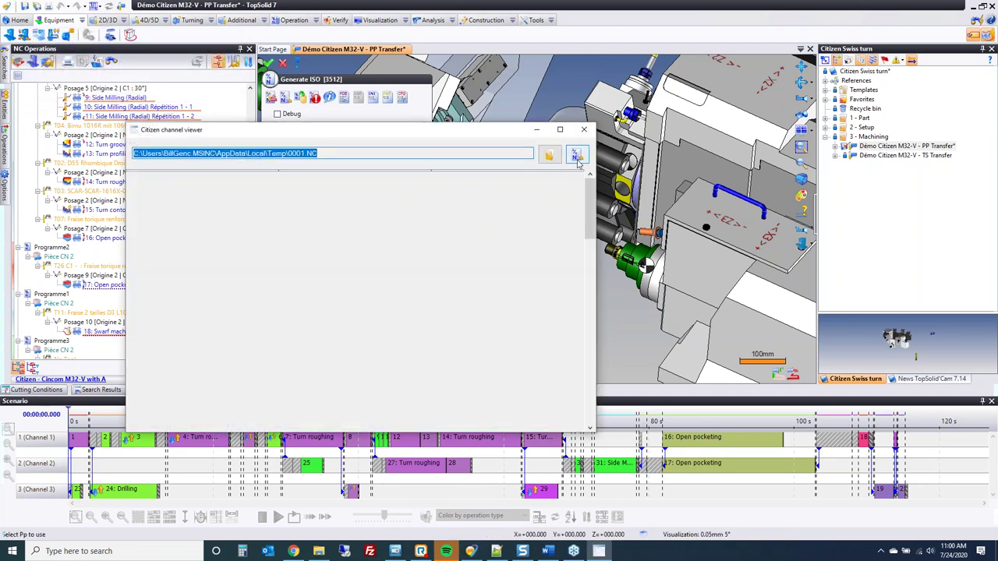
Open 0001.NC in a widened Notepad and scroll through its O0001 header, tool calls and C-axis moves.
{"action": "left_click", "coordinate": [576, 156]}
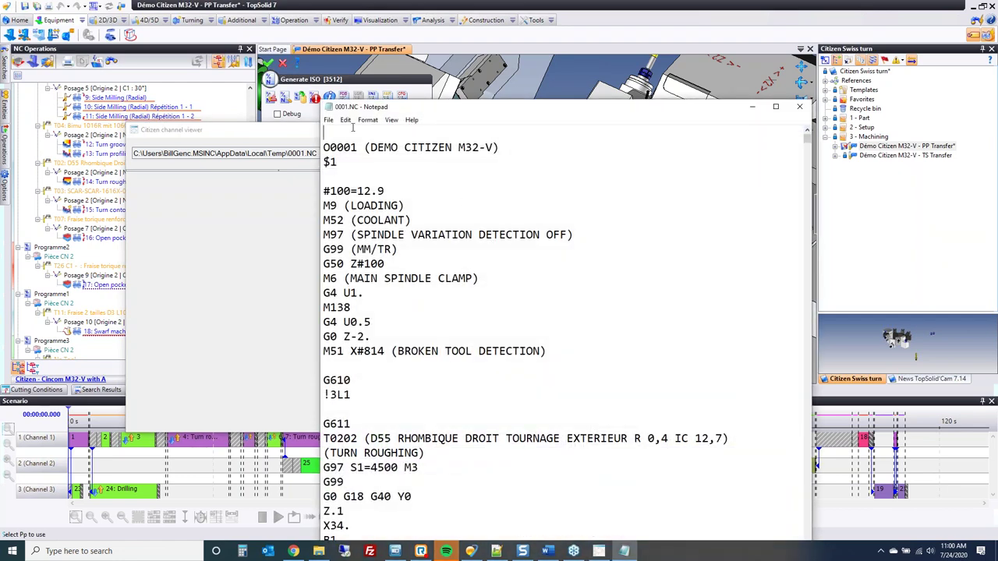
{"action": "left_click_drag", "start_coordinate": [321, 133], "coordinate": [134, 132]}
{"action": "left_click_drag", "start_coordinate": [289, 102], "coordinate": [314, 23]}
{"action": "scroll", "coordinate": [427, 239], "scroll_direction": "down", "scroll_amount": 7}
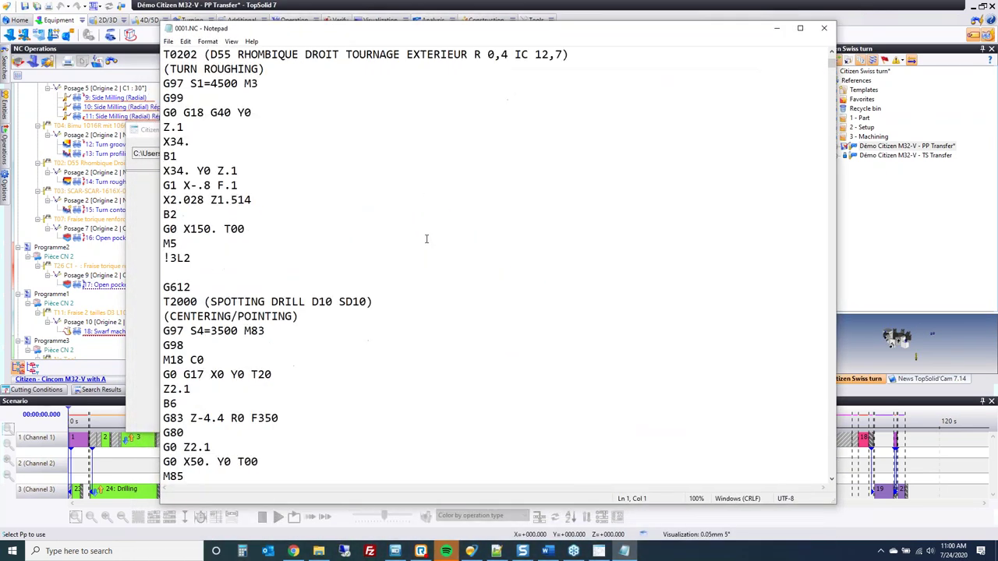
{"action": "scroll", "coordinate": [427, 239], "scroll_direction": "down", "scroll_amount": 16}
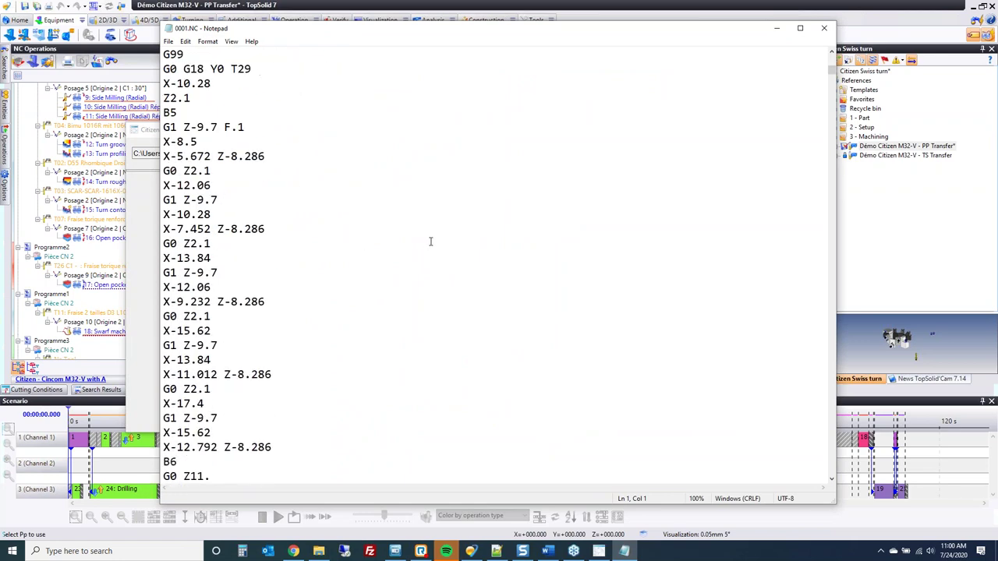
{"action": "scroll", "coordinate": [429, 242], "scroll_direction": "down", "scroll_amount": 12}
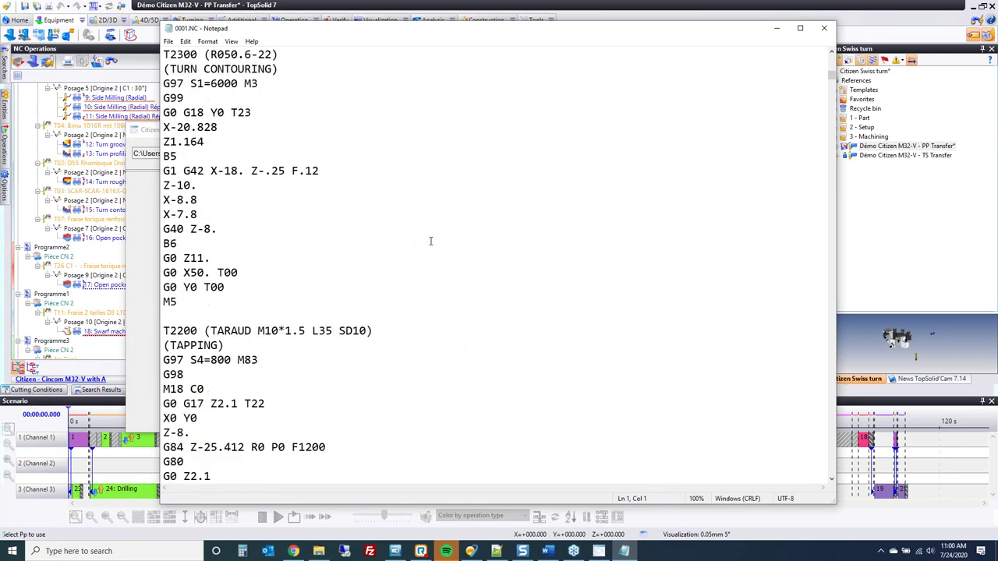
{"action": "scroll", "coordinate": [430, 242], "scroll_direction": "down", "scroll_amount": 16}
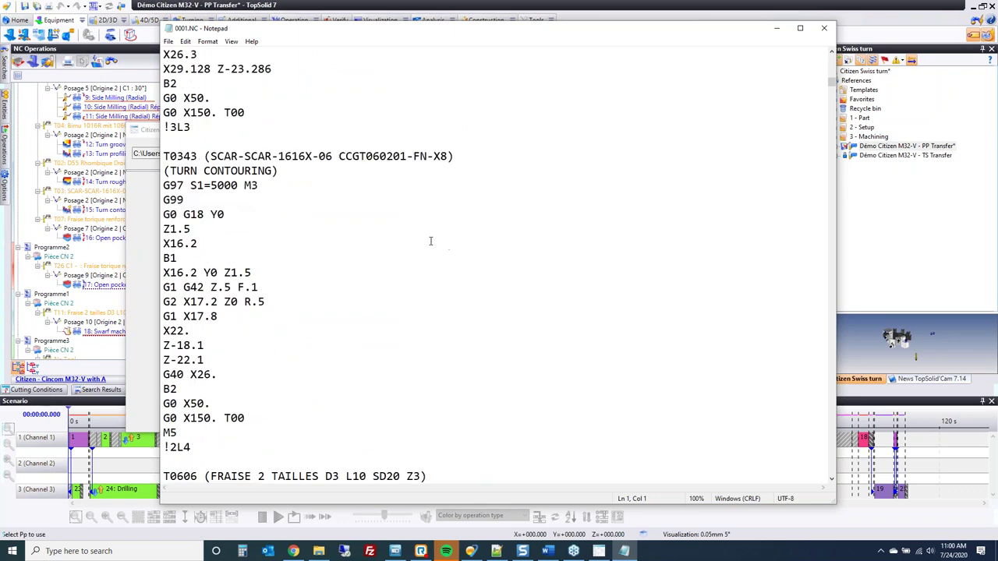
{"action": "scroll", "coordinate": [430, 242], "scroll_direction": "down", "scroll_amount": 13}
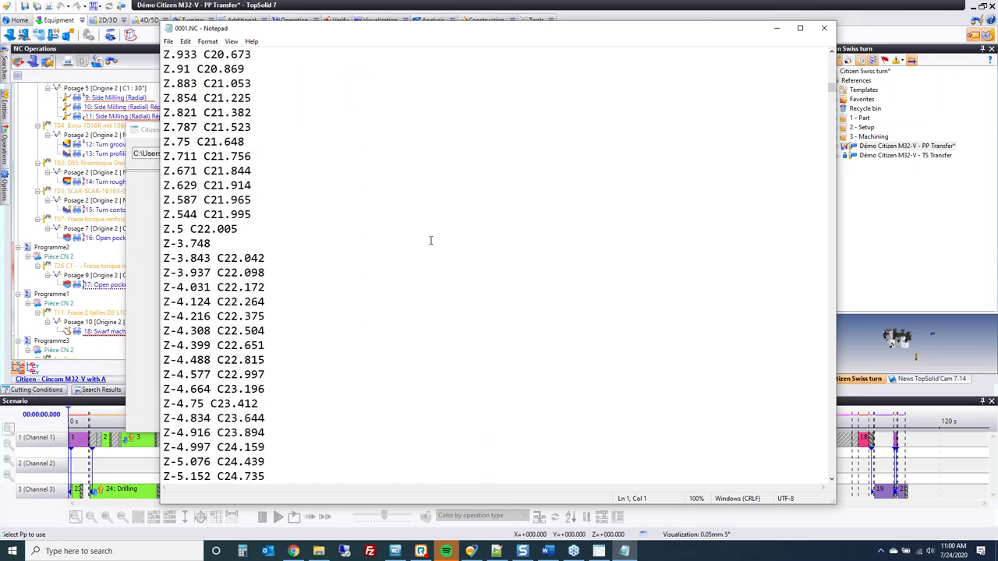
{"action": "scroll", "coordinate": [433, 240], "scroll_direction": "down", "scroll_amount": 5}
{"action": "left_click_drag", "start_coordinate": [832, 92], "coordinate": [831, 53]}
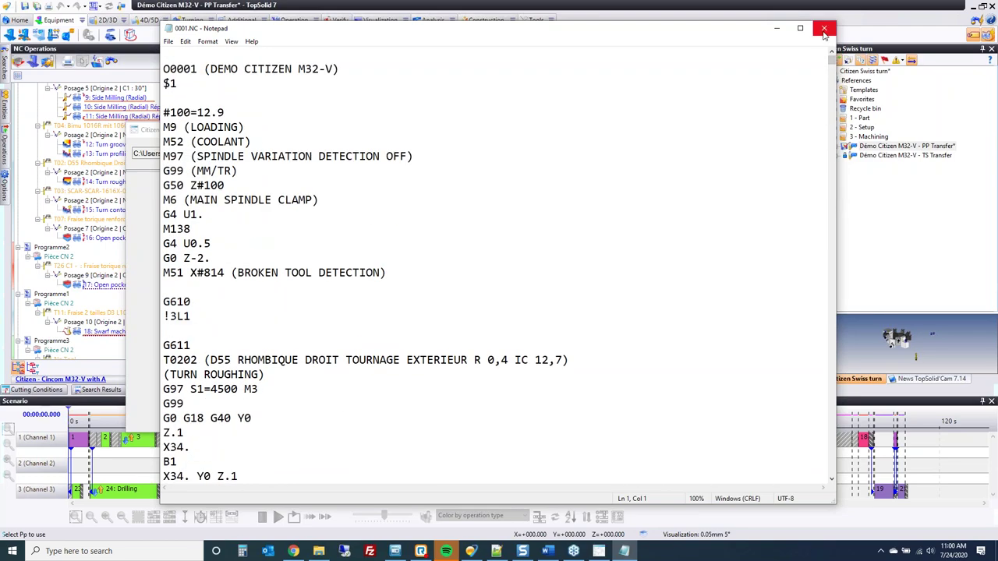
Close Notepad and the Citizen channel viewer to return to the M32-V machine document.
{"action": "left_click", "coordinate": [823, 28]}
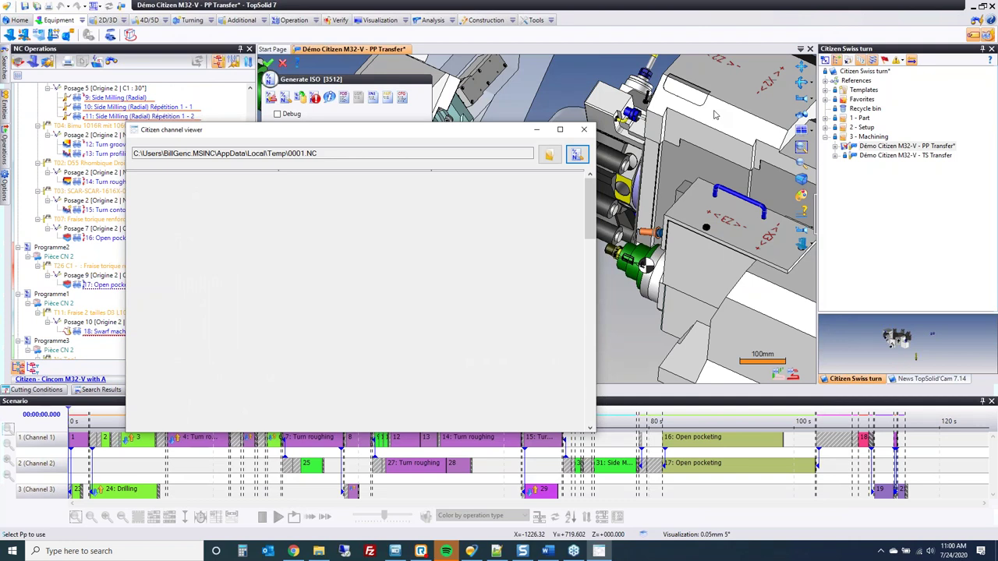
{"action": "left_click", "coordinate": [584, 129]}
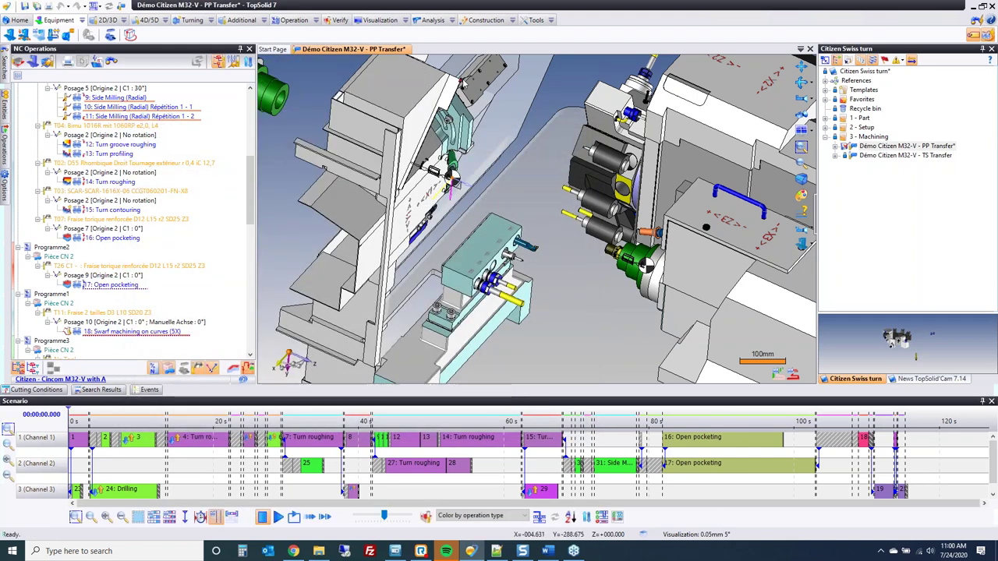